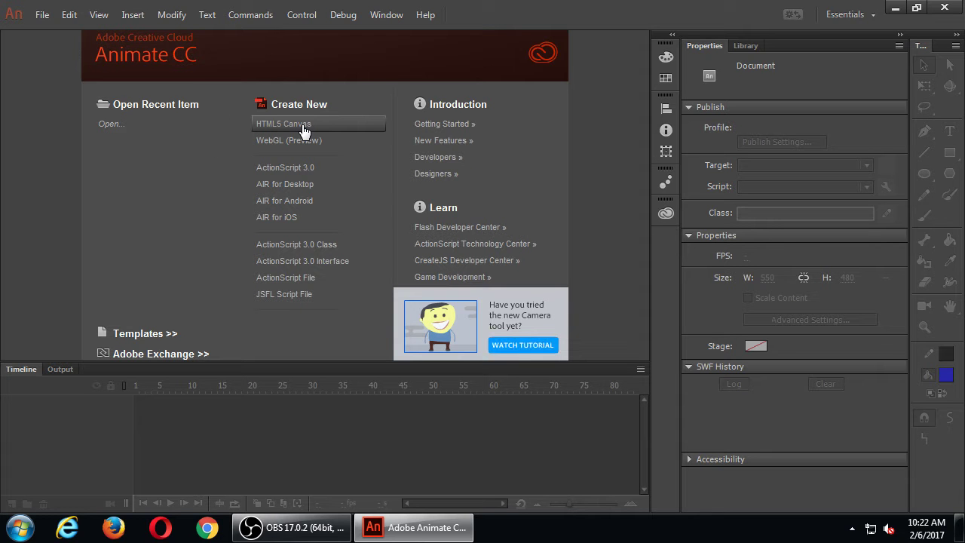
Step: Create a new HTML5 Canvas document
key(super+plus)
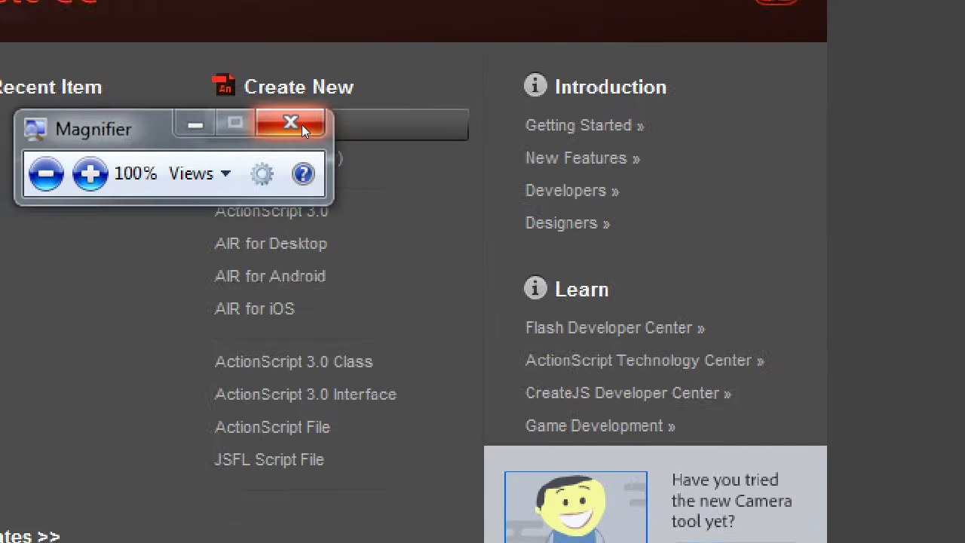
click(193, 124)
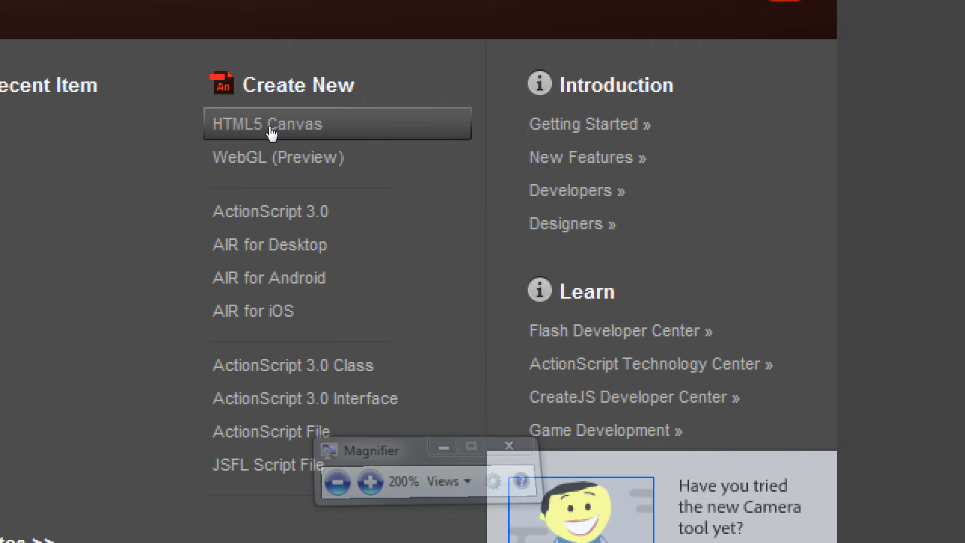
click(315, 127)
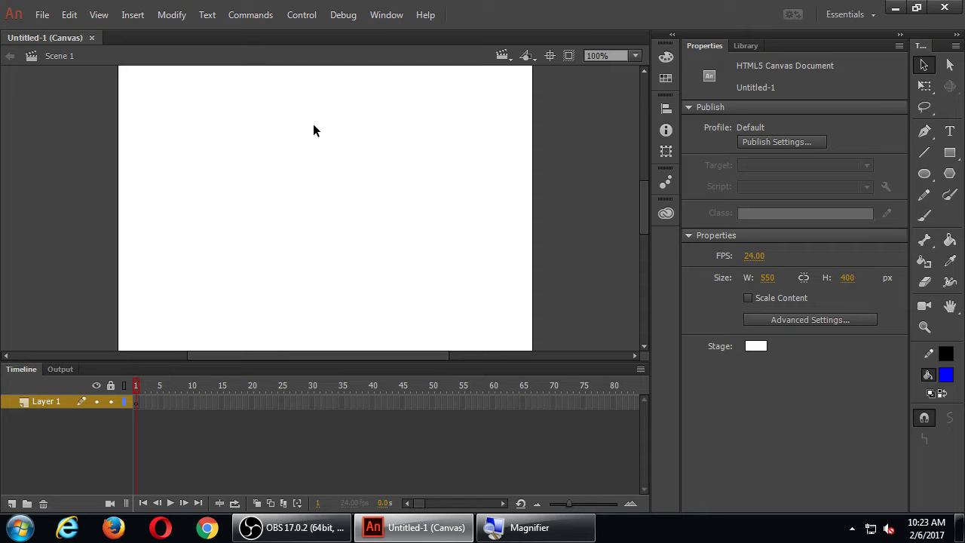
Step: Save the document on the Desktop as an Animate Document named 2017-02-06
click(41, 14)
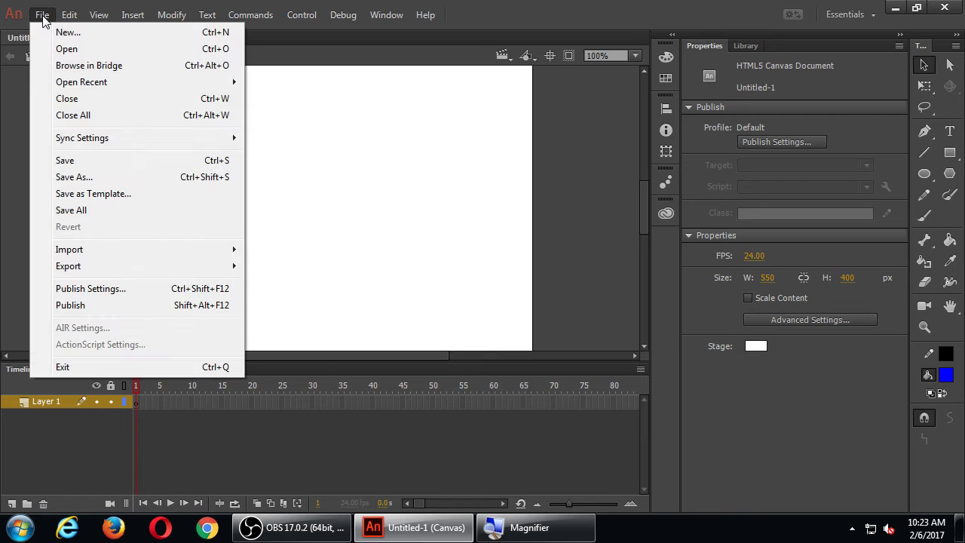
click(98, 177)
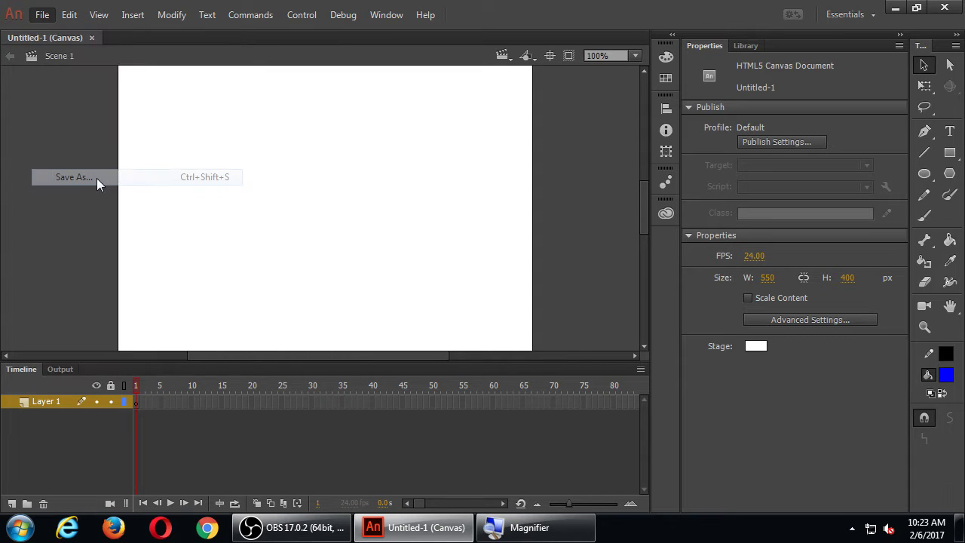
click(60, 103)
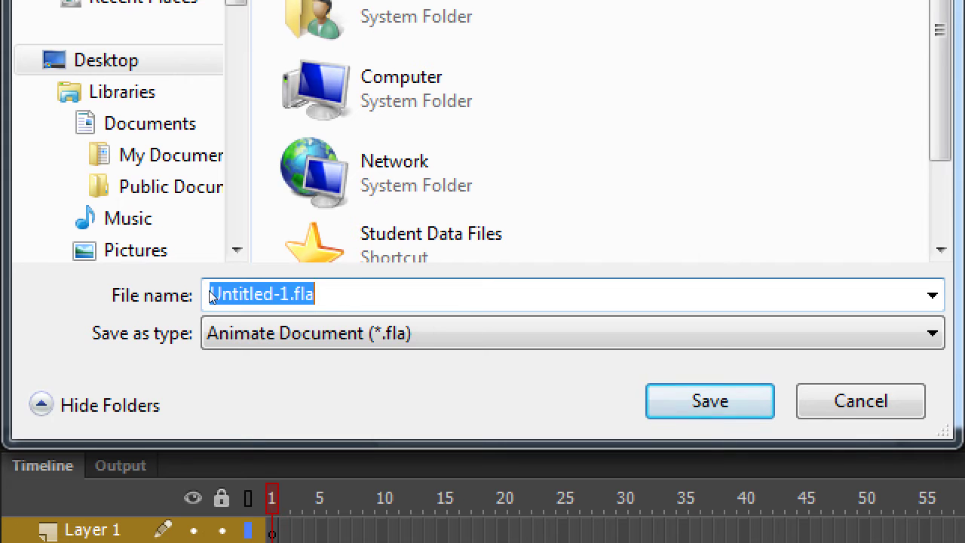
text(2016-02-0)
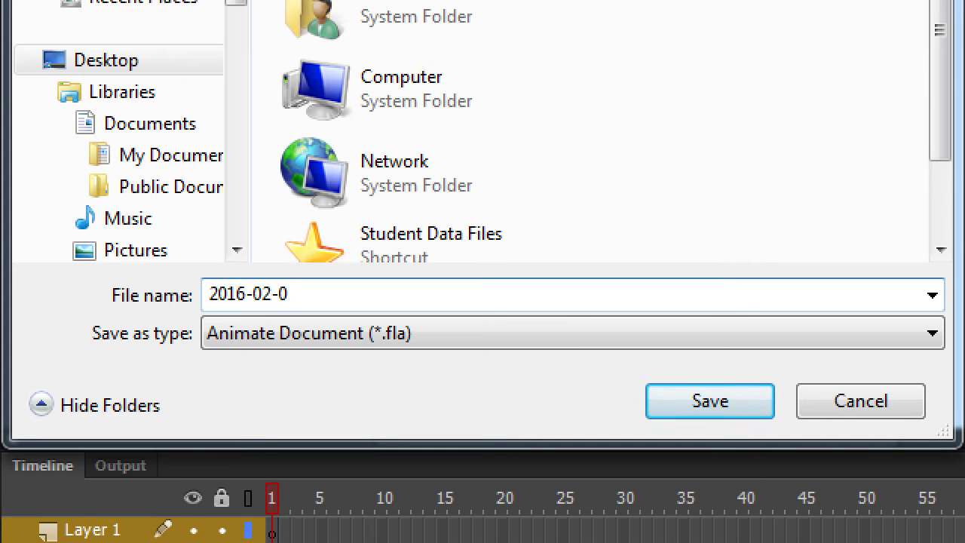
text(5)
key(BackSpace)
text(7)
key(BackSpace)
text(6)
key(Left)
key(Left)
key(Left)
key(Left)
key(Left)
key(Left)
key(BackSpace)
text(7)
key(super+minus)
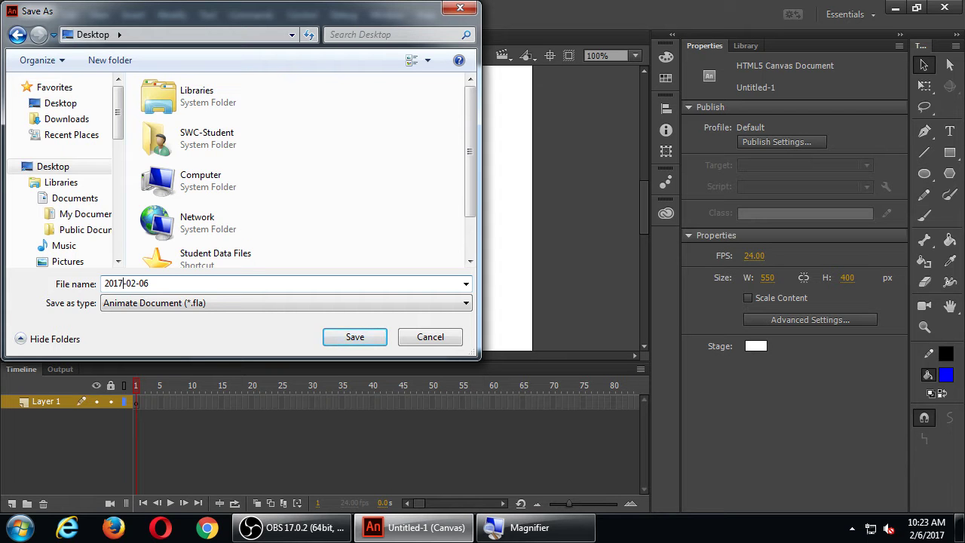
click(367, 338)
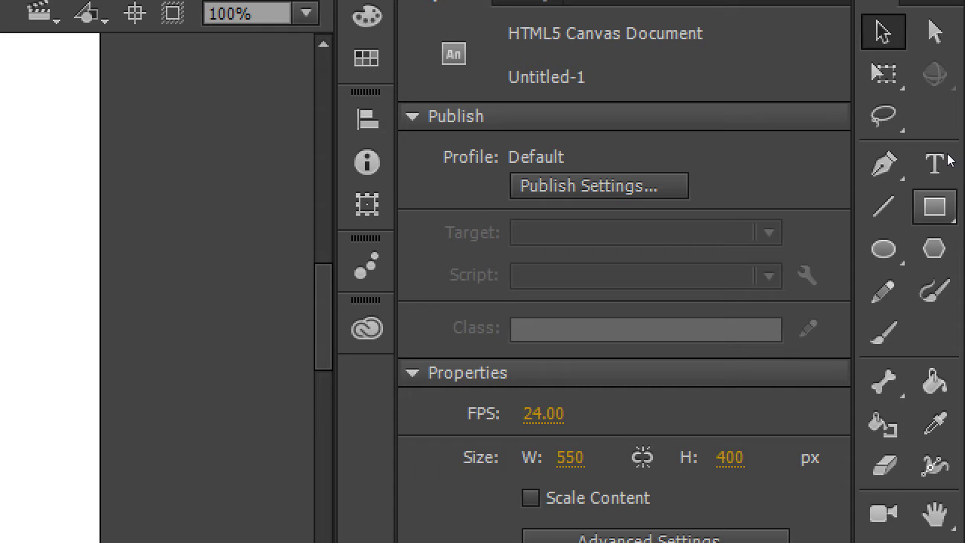
Step: Activate the Rectangle tool and try out a blue rectangle with a thin black outline on the stage, undoing it
key(o)
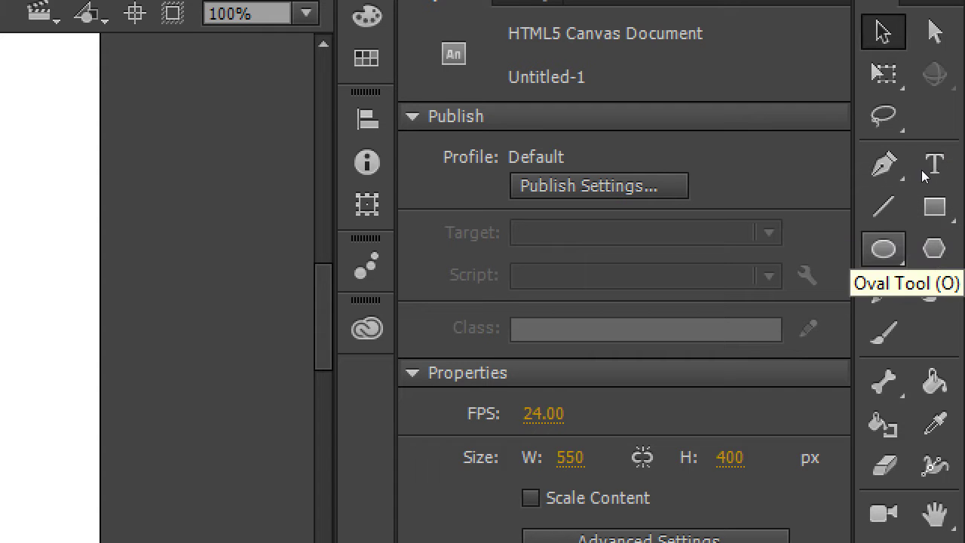
key(o)
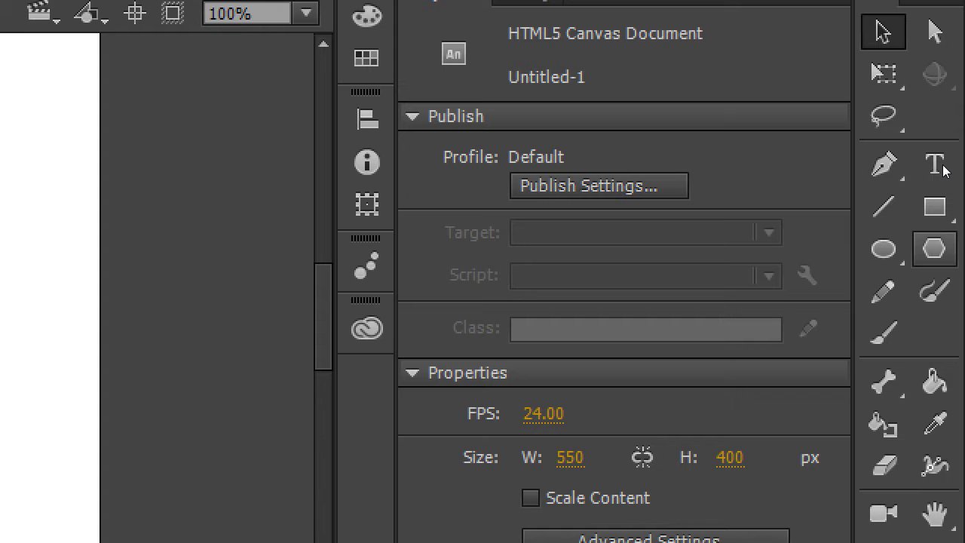
key(r)
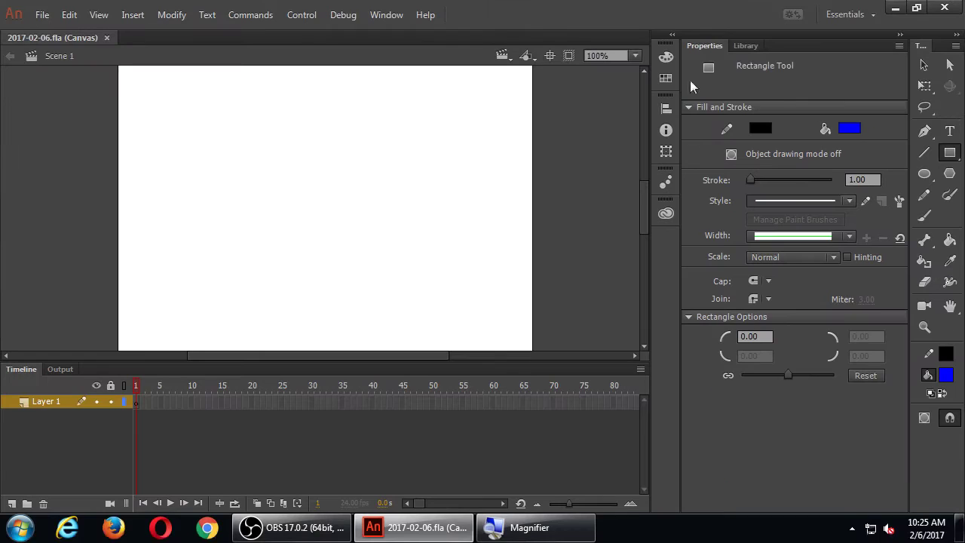
drag(329, 112, 430, 177)
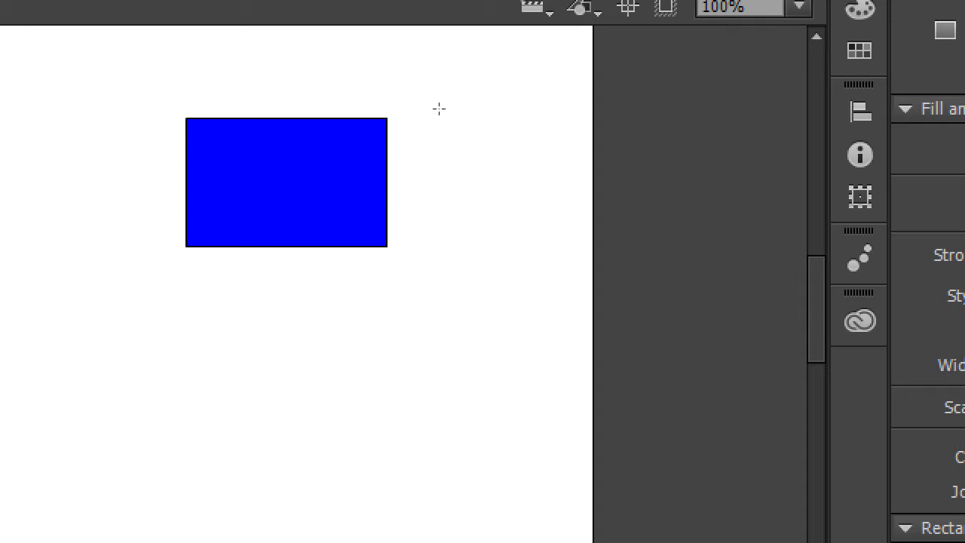
key(ctrl+z)
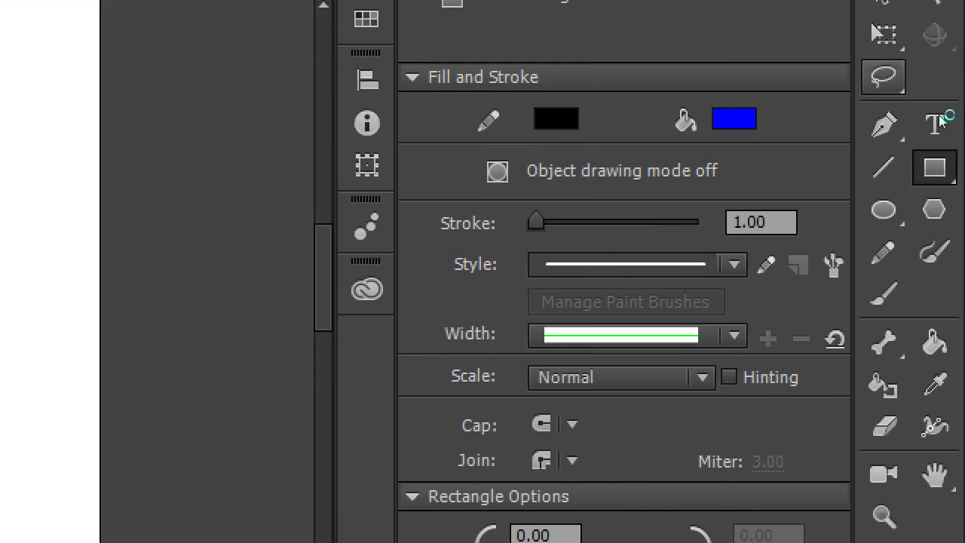
Step: Raise the stroke size to 17.65 and try out blue rectangles with a thick black outline, undoing each one
drag(536, 221, 548, 221)
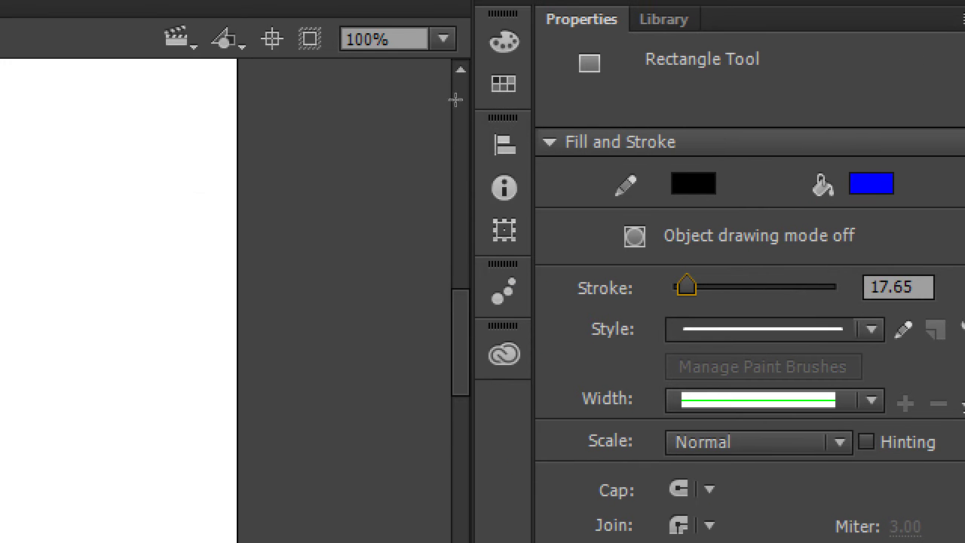
mouse_move(70, 113)
mouse_down()
mouse_move(198, 243)
mouse_move(226, 298)
mouse_up()
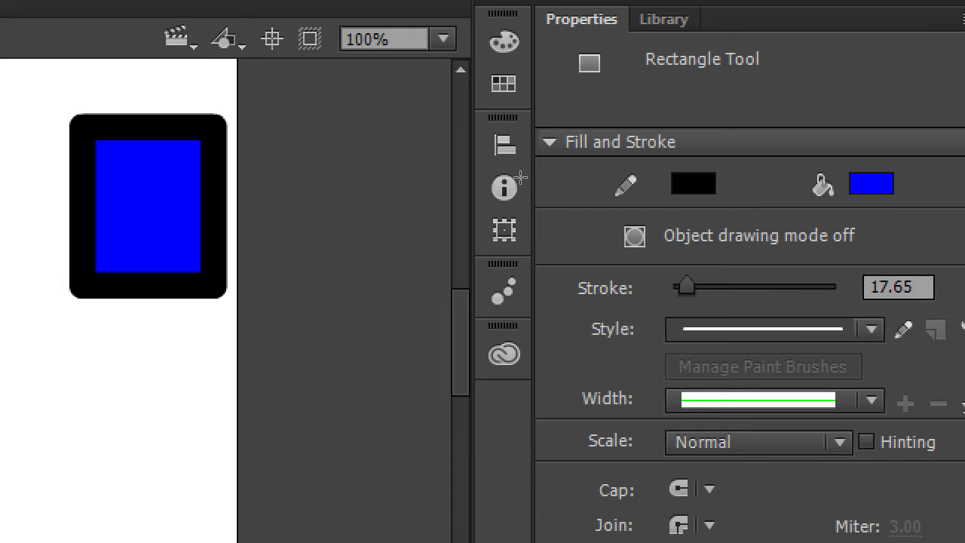
key(ctrl+z)
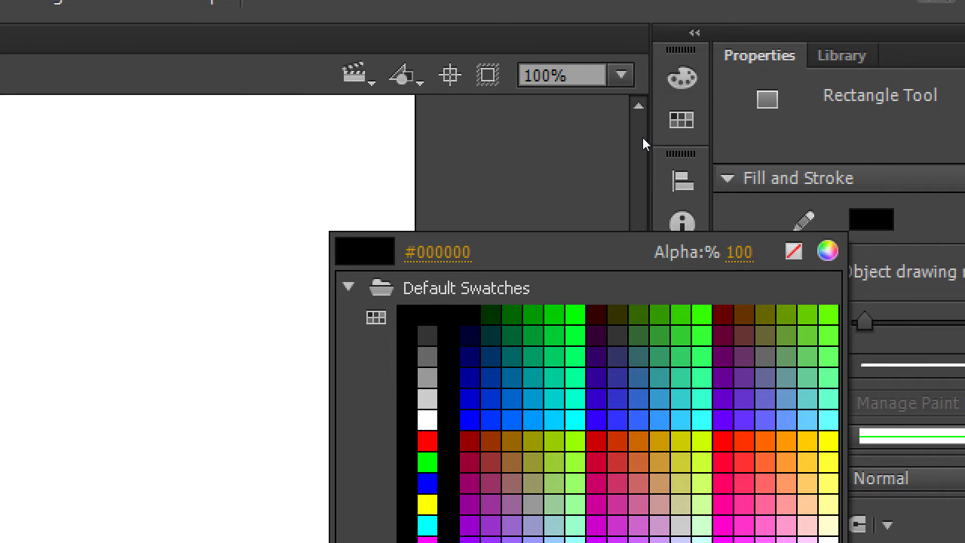
key(Escape)
drag(101, 163, 316, 378)
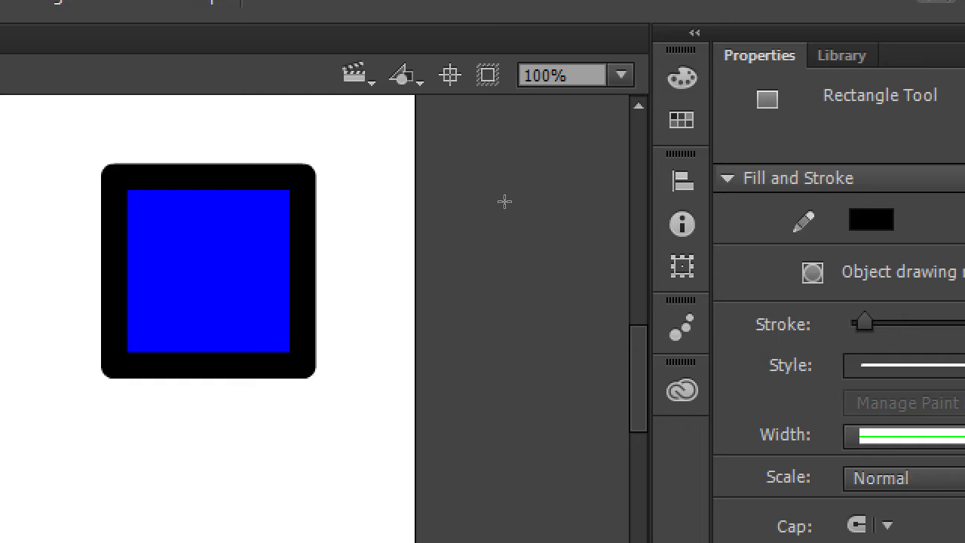
key(ctrl+z)
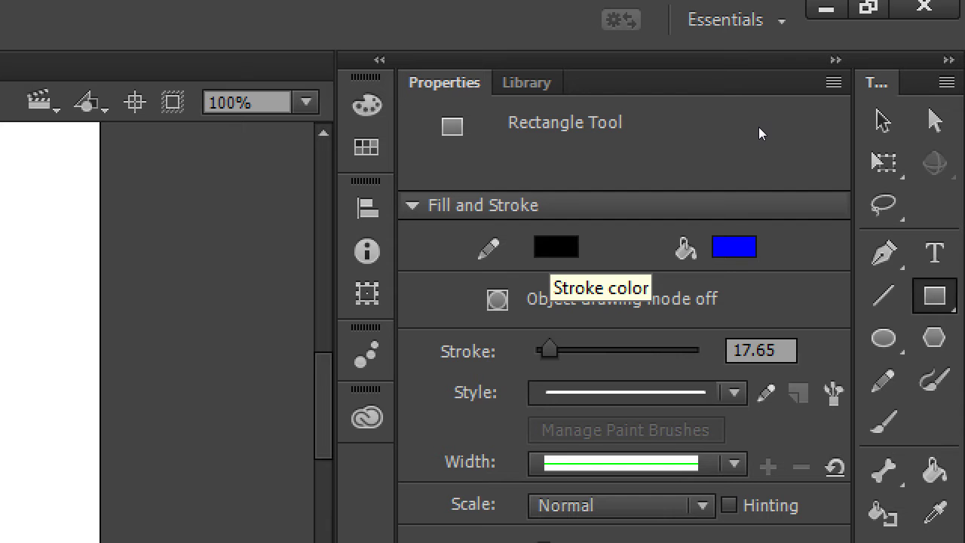
Step: Set the stroke color to none and try out a blue square without an outline, undoing it
click(557, 249)
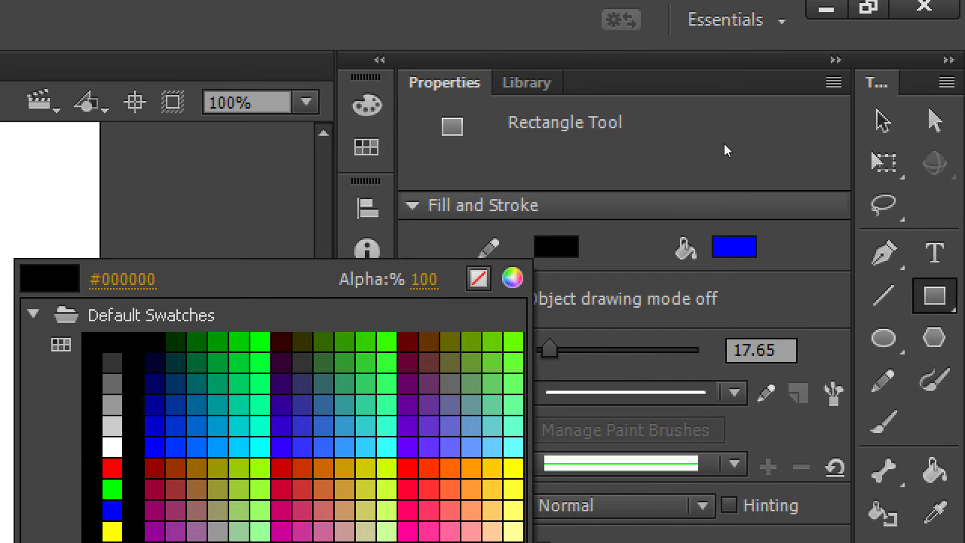
click(478, 278)
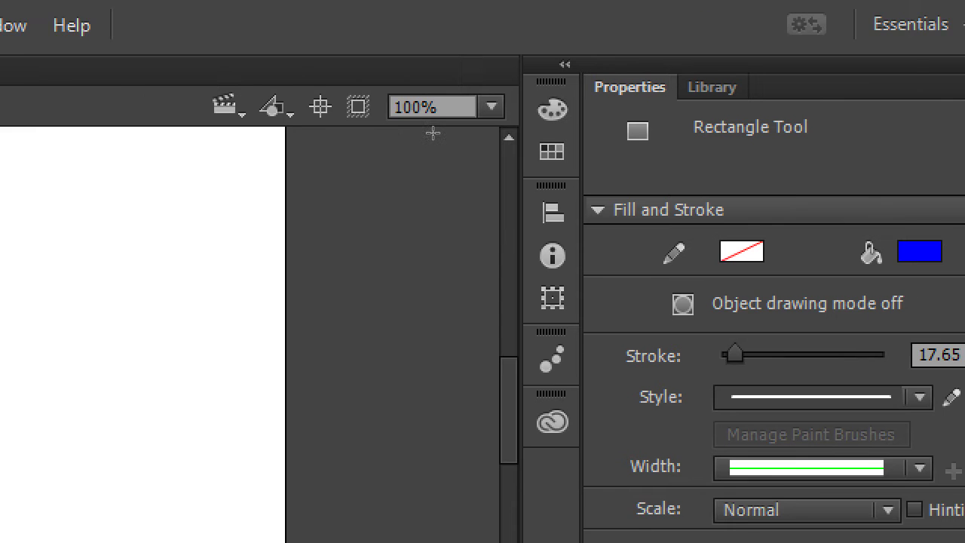
drag(125, 182, 269, 326)
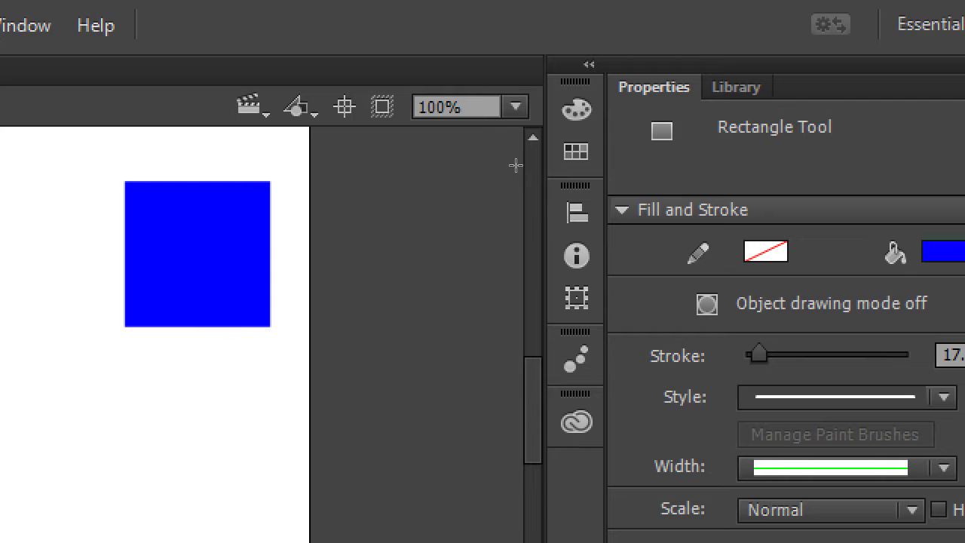
key(ctrl+z)
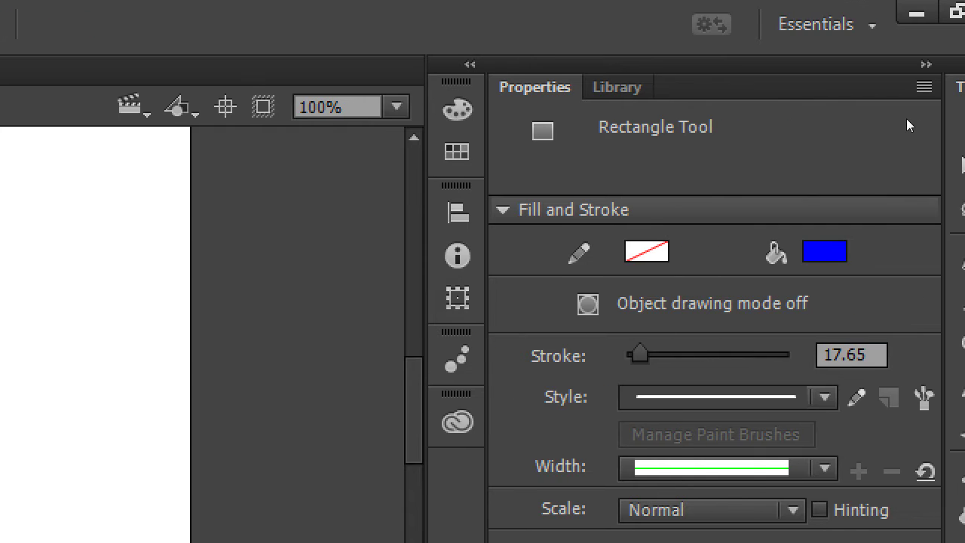
Step: Set the fill color to #CC6600 and try out orange rectangles of different proportions, undoing each one
click(824, 251)
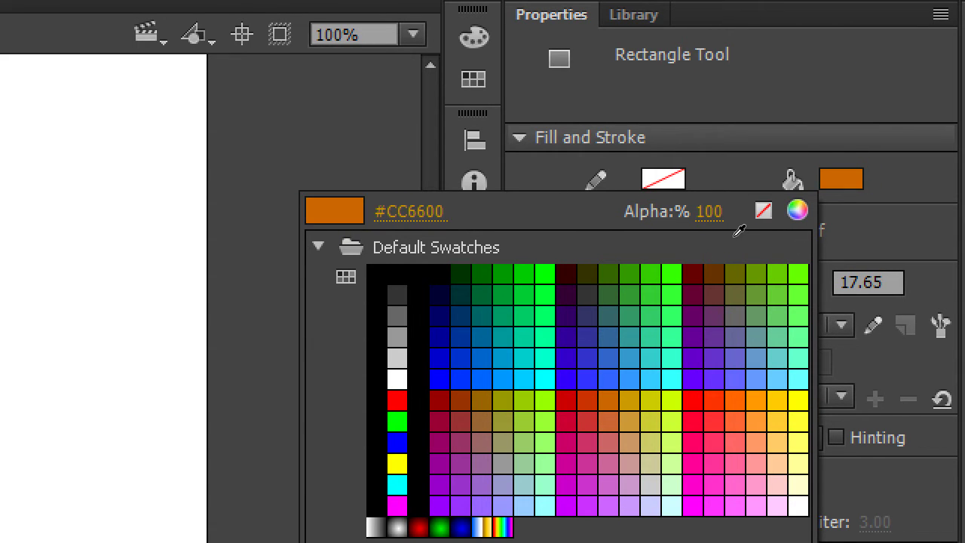
click(609, 401)
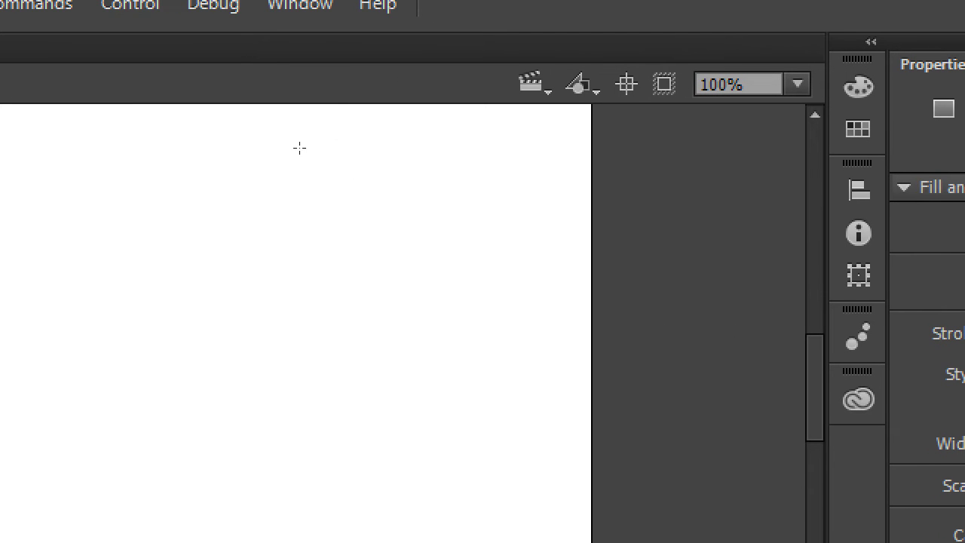
drag(179, 191, 282, 535)
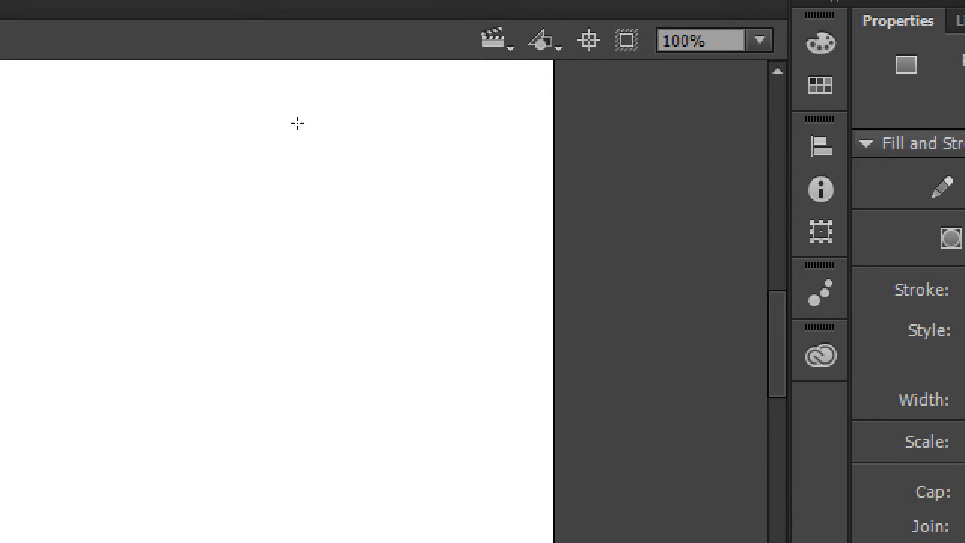
drag(91, 173, 477, 240)
key(ctrl+z)
drag(118, 149, 357, 435)
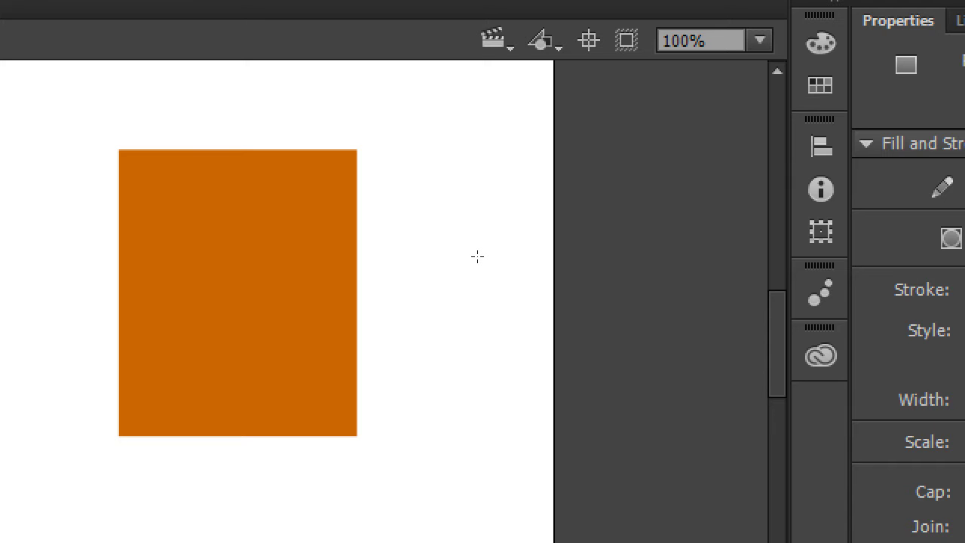
key(ctrl+z)
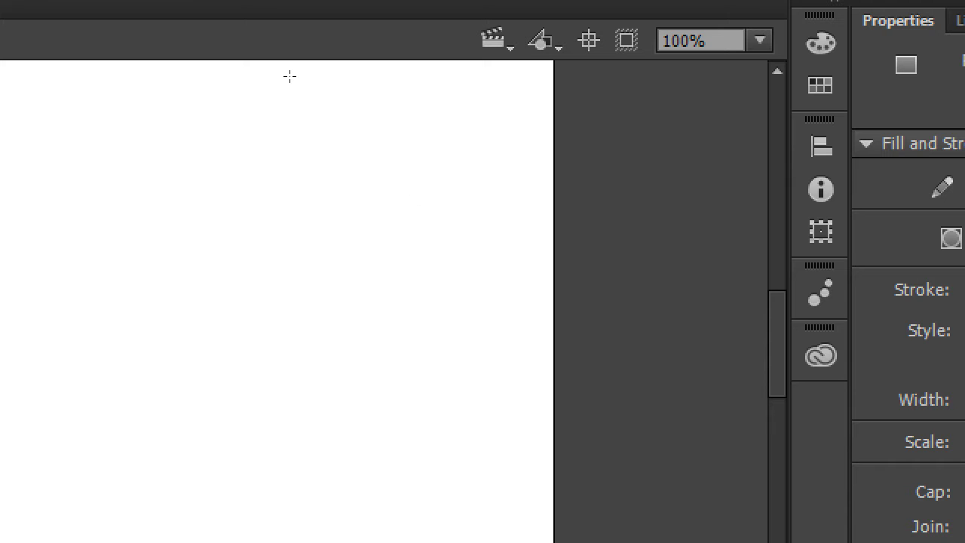
Step: Draw an orange square about 170 by 170 px and move it to about X 50, Y 35 near the stage's upper-left corner
mouse_move(115, 124)
mouse_down()
mouse_move(404, 411)
mouse_move(359, 368)
mouse_move(372, 381)
mouse_up()
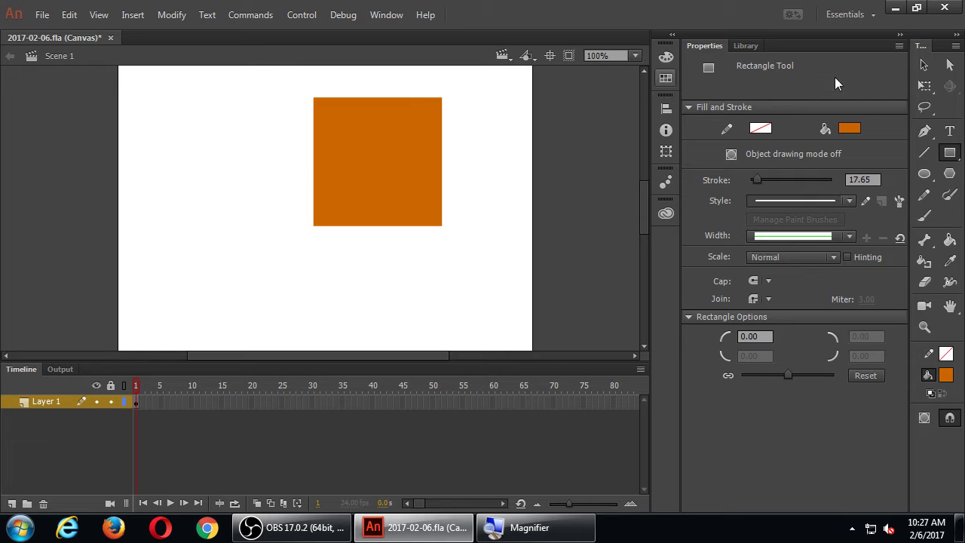
click(922, 67)
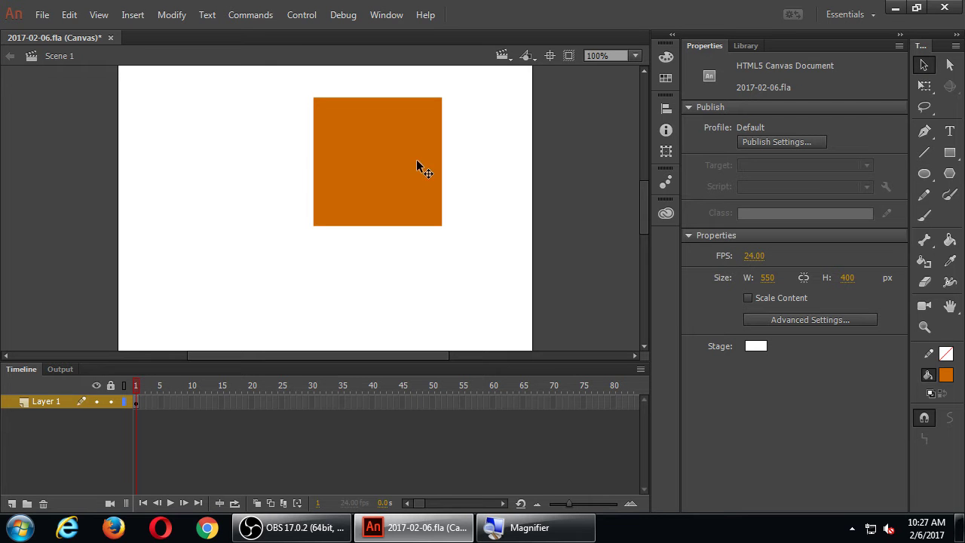
click(384, 161)
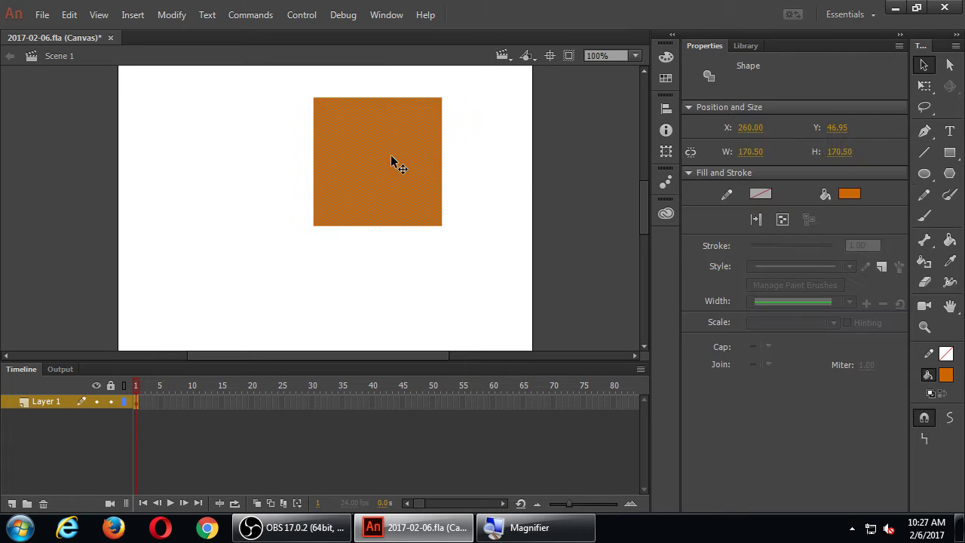
drag(388, 159, 228, 153)
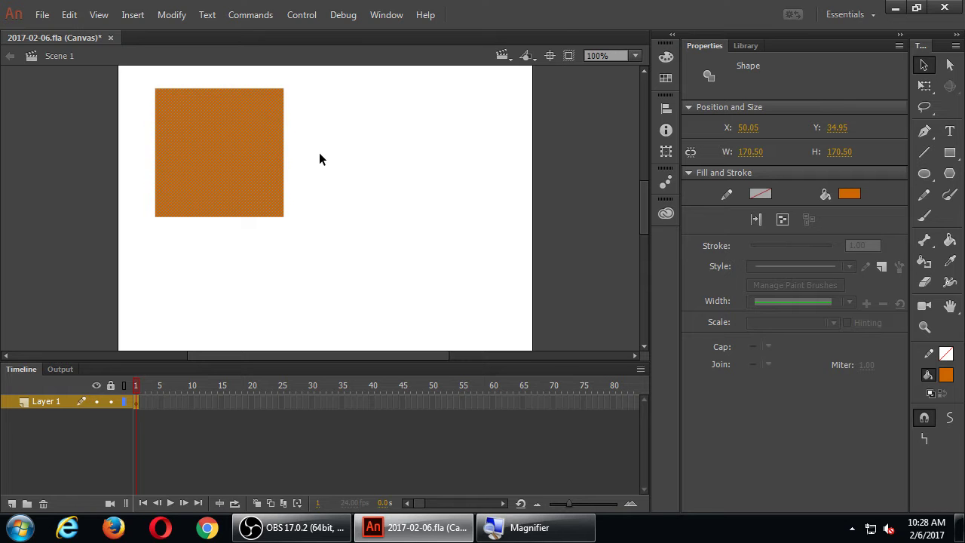
Step: Try placing a duplicate of the orange square at about X 288, Y 84, then undo it and clear the selection
drag(236, 148, 415, 181)
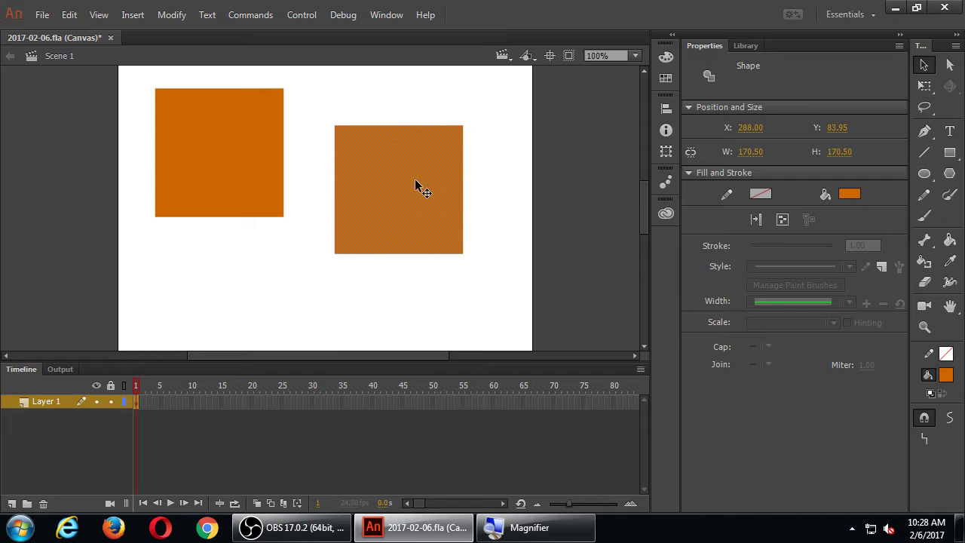
key(ctrl+z)
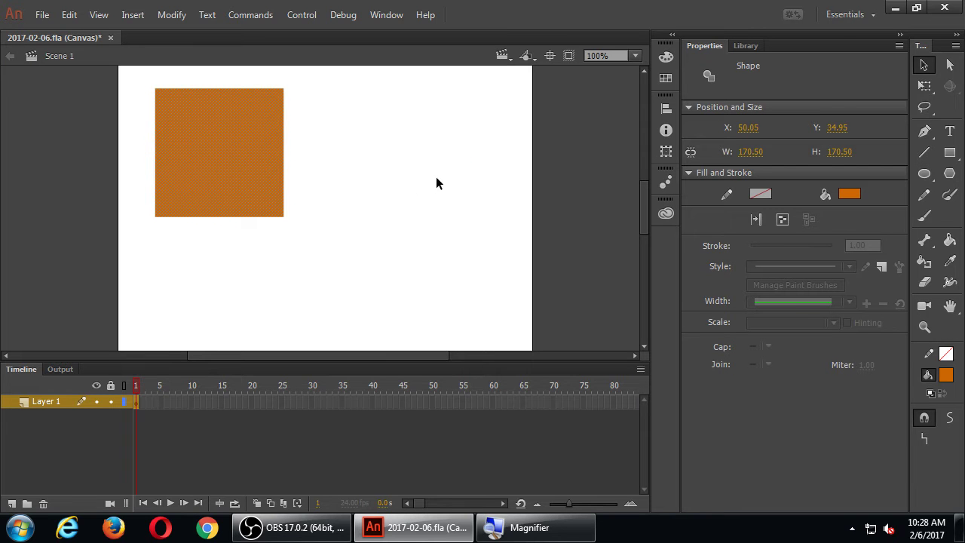
click(435, 183)
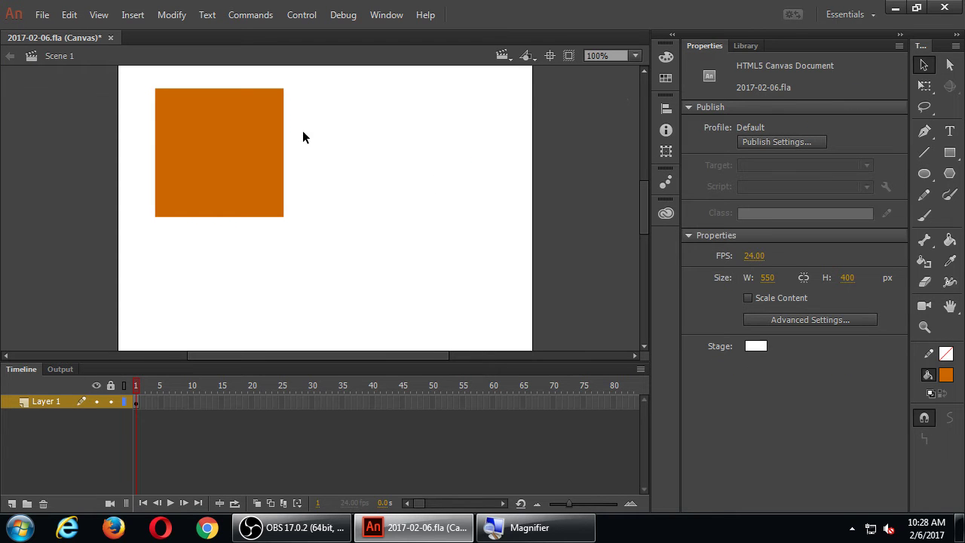
Step: Try placing three duplicates of the orange square, one at about X 279, Y 241, then undo all of them
click(237, 141)
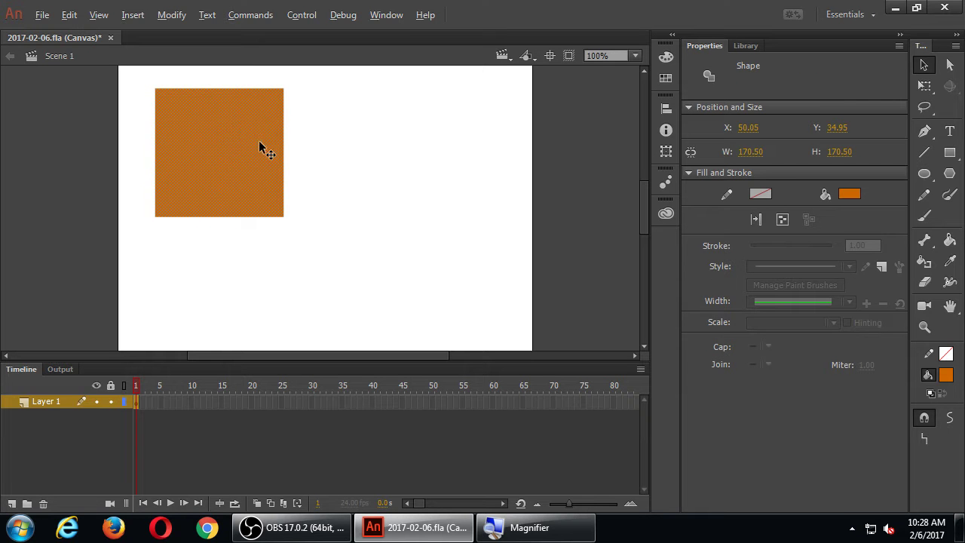
drag(230, 144, 399, 294)
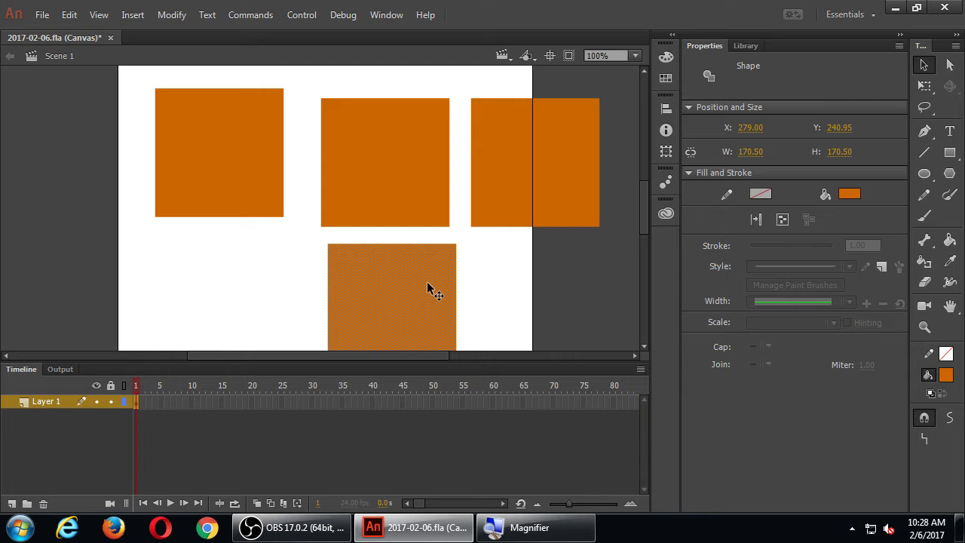
key(ctrl+z)
key(ctrl+z)
key(ctrl+z)
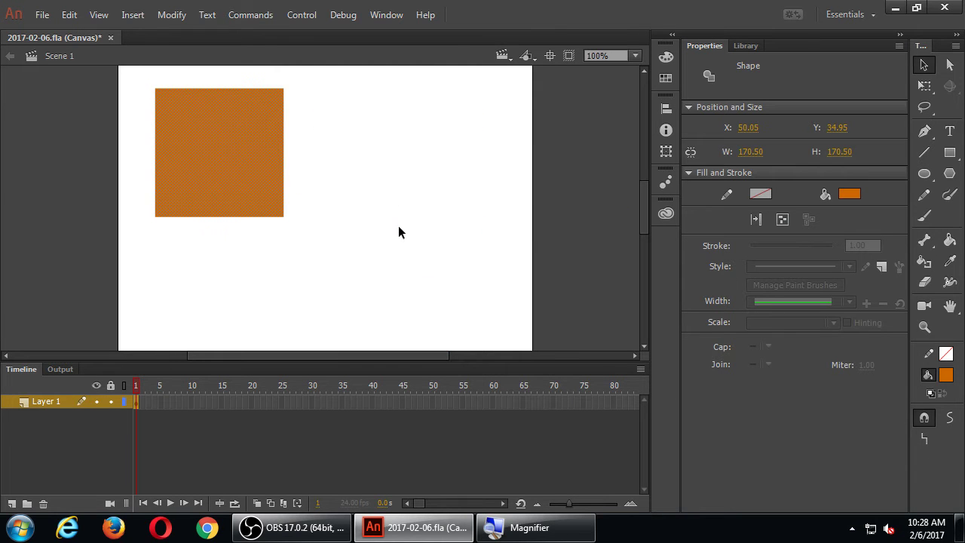
Step: Duplicate the orange square and move the copy to about X 135, Y 94, overlapping the original's lower-right part
drag(233, 167, 427, 192)
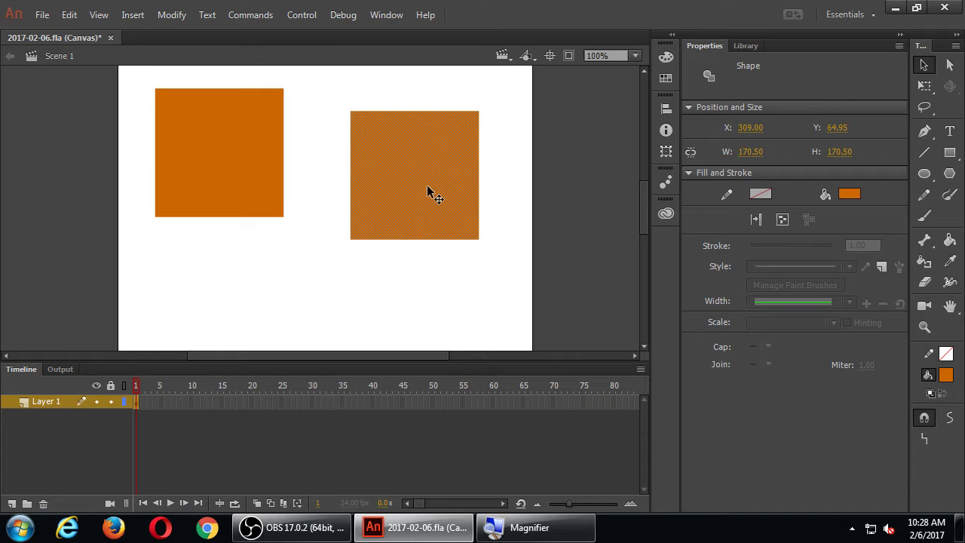
drag(396, 169, 295, 206)
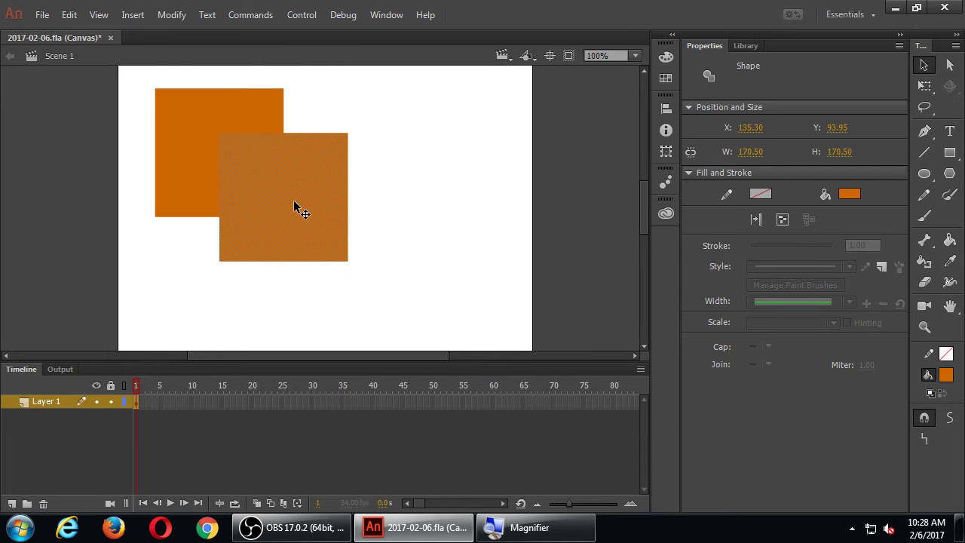
Step: Deselect the overlapping squares, try moving them as one merged shape to about X 71, Y 37, and undo back to separate squares
click(468, 125)
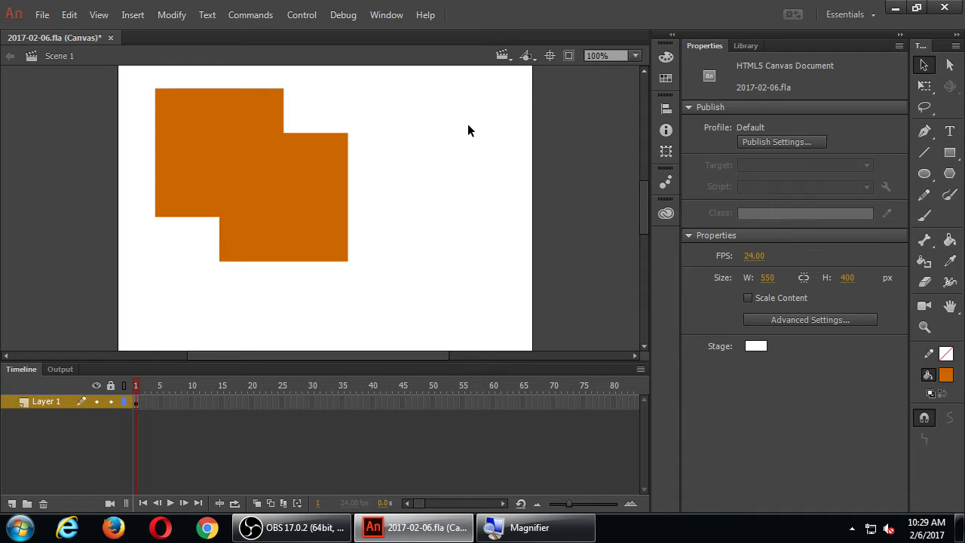
click(304, 202)
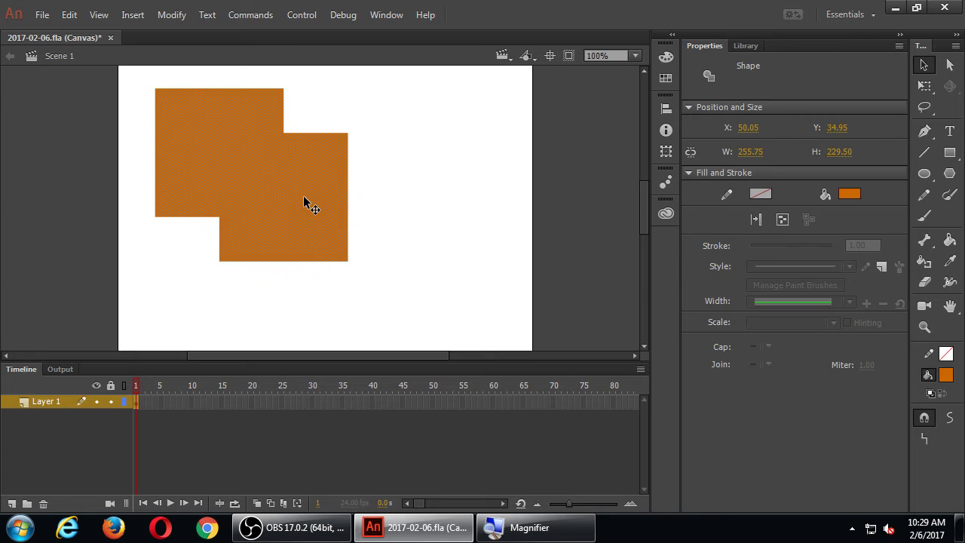
mouse_move(305, 215)
mouse_down()
mouse_move(444, 215)
mouse_move(417, 200)
mouse_move(332, 268)
mouse_move(332, 245)
mouse_move(436, 207)
mouse_move(322, 211)
mouse_up()
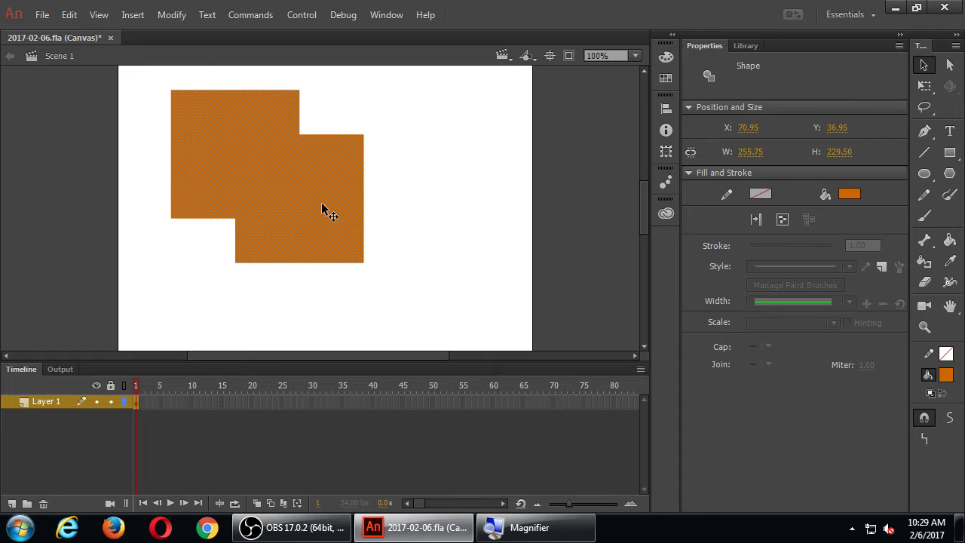
mouse_move(322, 210)
mouse_down()
mouse_move(444, 212)
mouse_move(347, 276)
mouse_move(306, 208)
mouse_up()
key(ctrl+z)
key(ctrl+z)
key(ctrl+z)
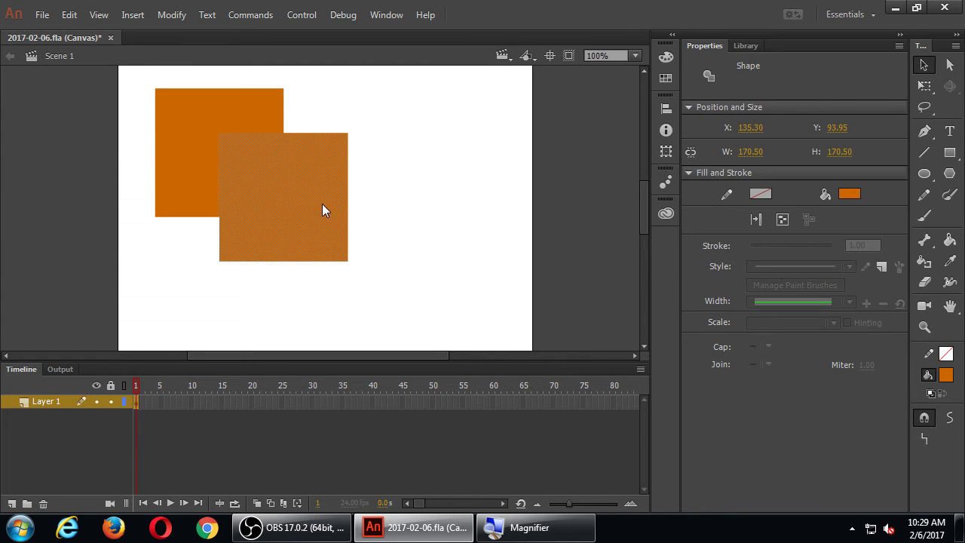
Step: Move the duplicate square to about X 213, Y 200, overlapping only the original's lower-right corner, and deselect it
drag(420, 233, 426, 149)
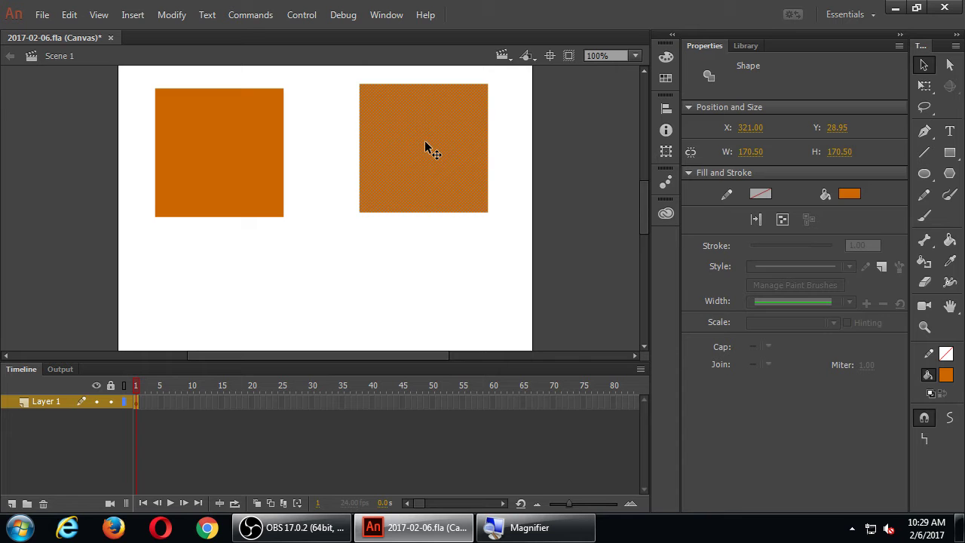
drag(420, 151, 366, 251)
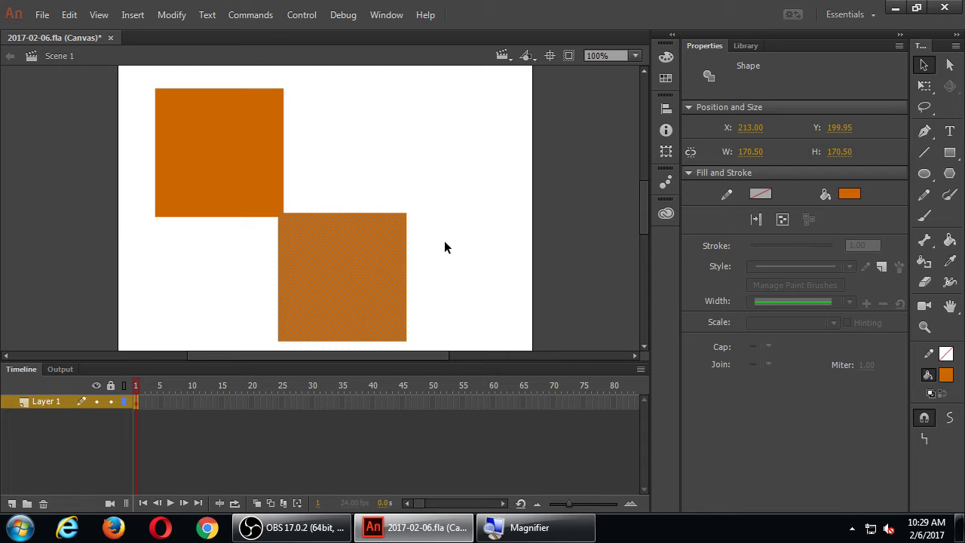
click(470, 141)
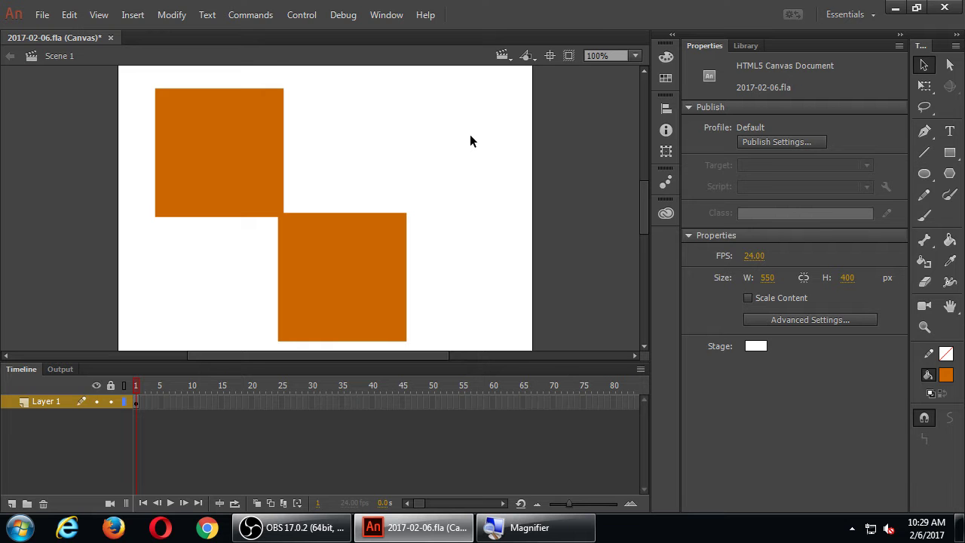
Step: Move the joined squares to about X 160, Y -18, then duplicate them to about X 302, Y -154 so all four squares join
click(357, 279)
drag(363, 301, 445, 261)
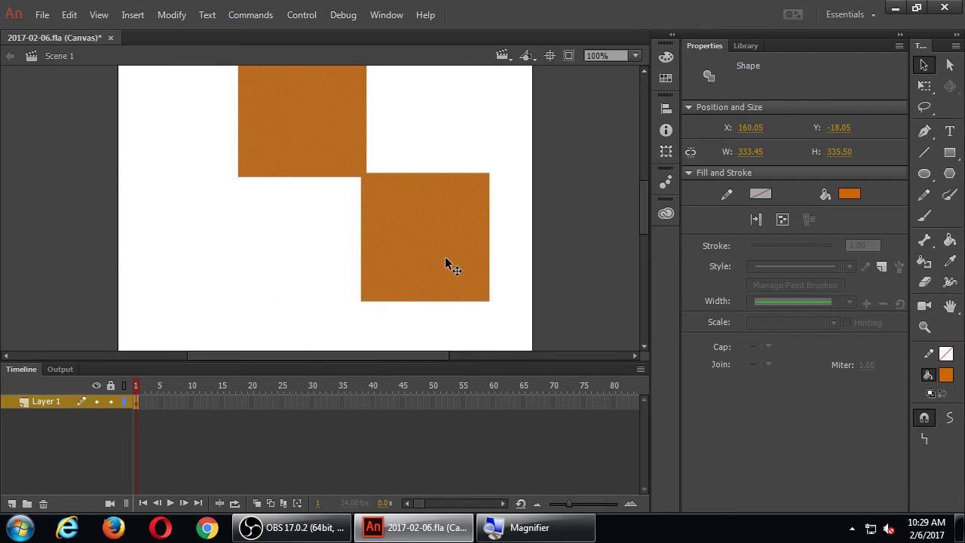
key(ctrl+minus)
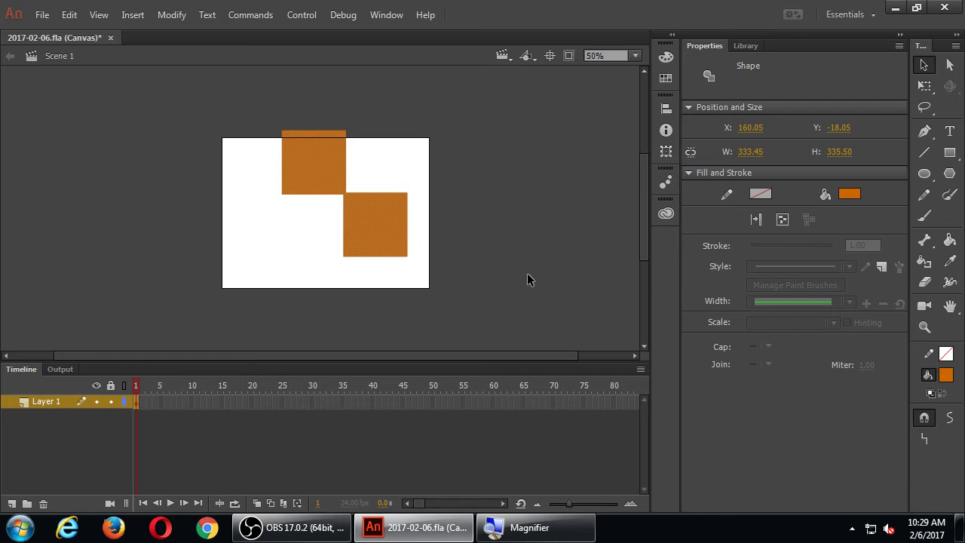
alt+drag(381, 237, 252, 276)
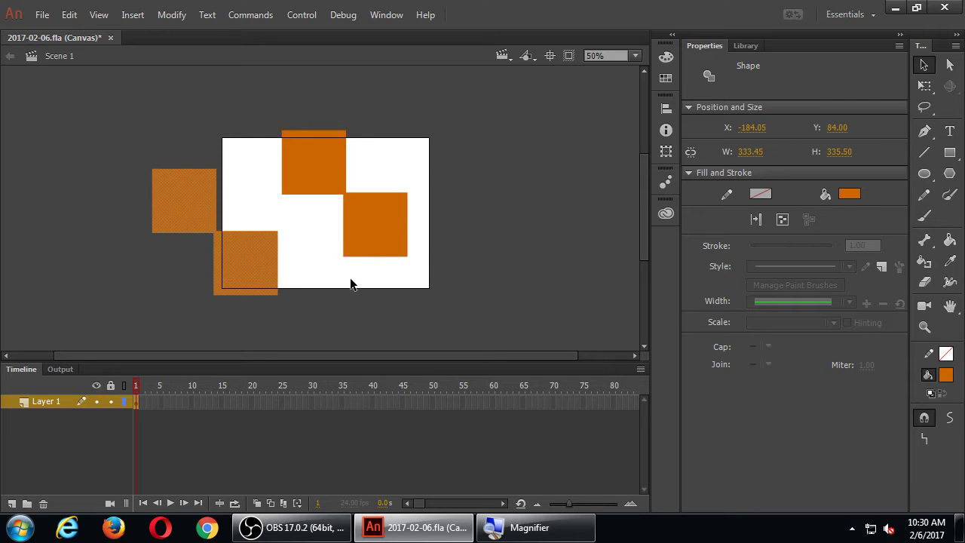
mouse_move(252, 272)
mouse_down()
mouse_move(308, 267)
mouse_move(456, 198)
mouse_move(434, 180)
mouse_up()
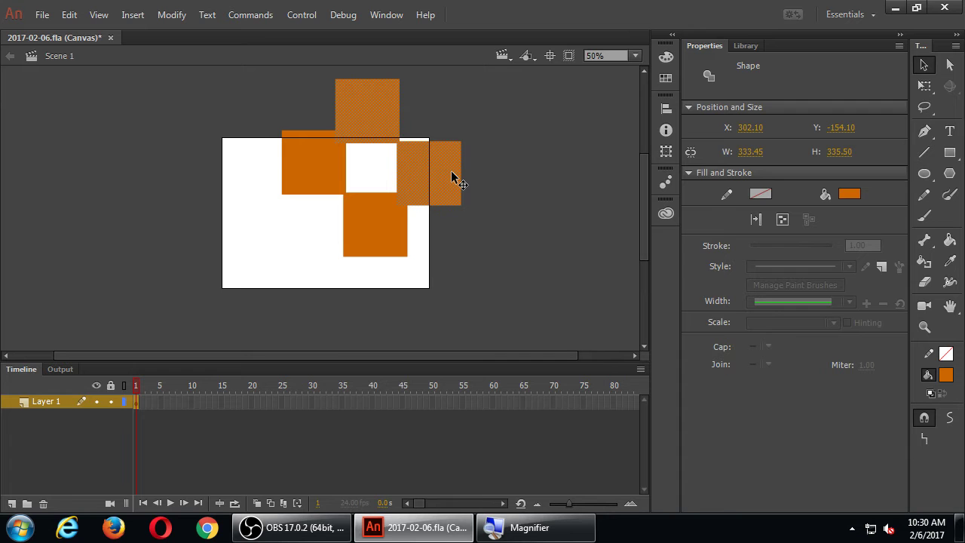
click(294, 255)
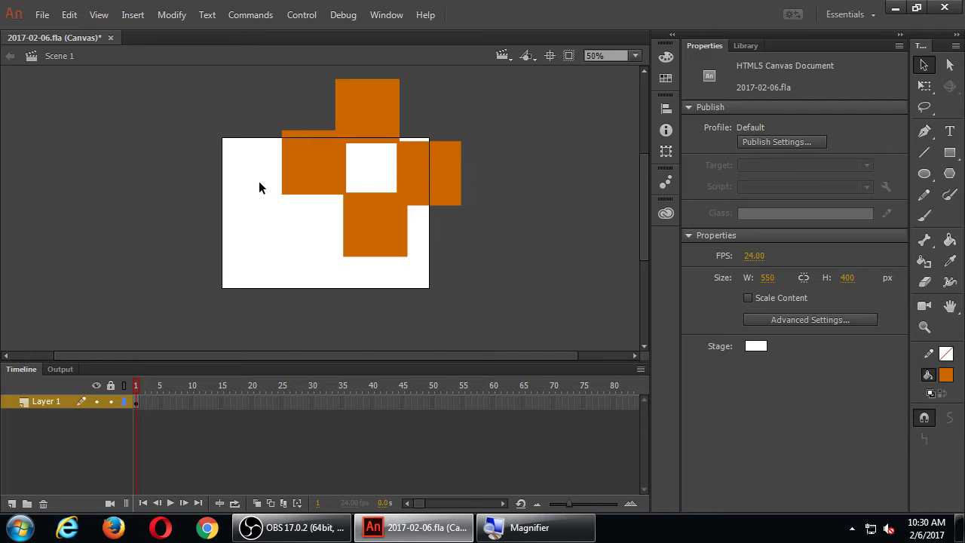
Step: Move the combined four-square shape mostly off the stage, to about X -402, Y -144
click(388, 236)
drag(388, 236, 329, 272)
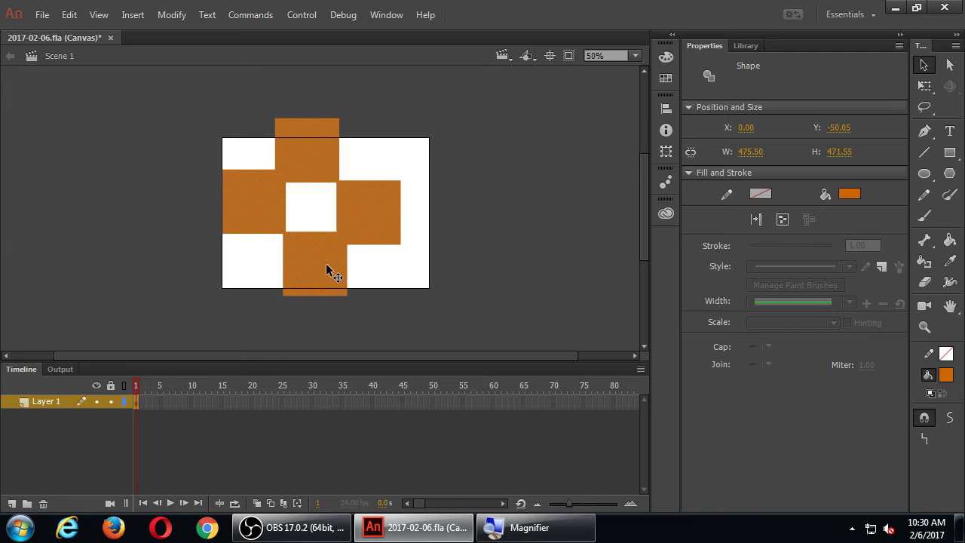
drag(330, 259, 181, 223)
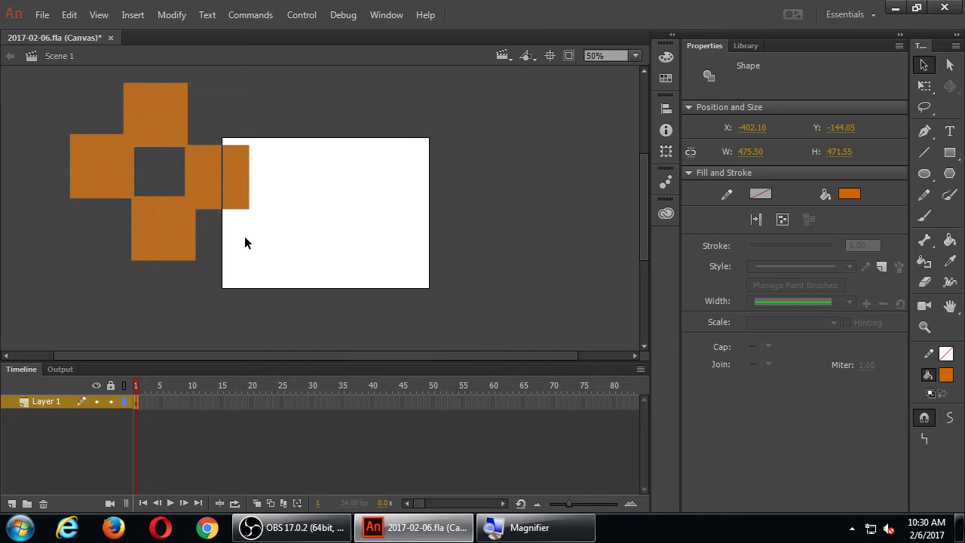
Step: Examine the stage and the combined orange shape at different magnifications between 50% and 400%
key(ctrl+1)
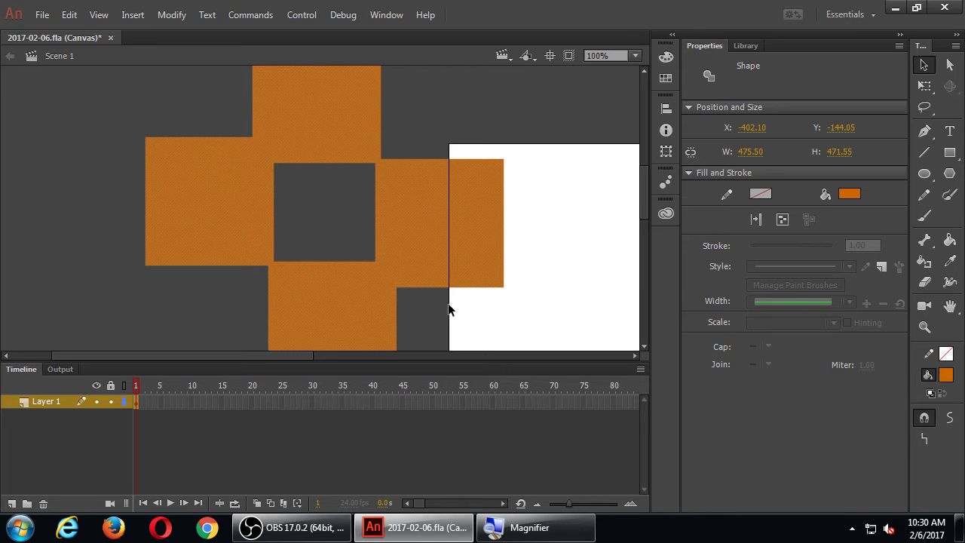
drag(535, 245, 260, 164)
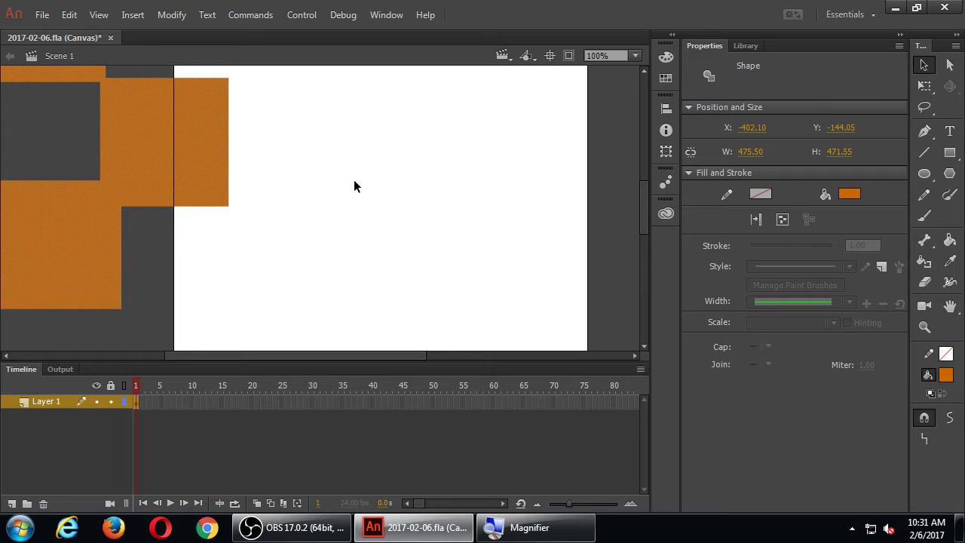
key(ctrl+minus)
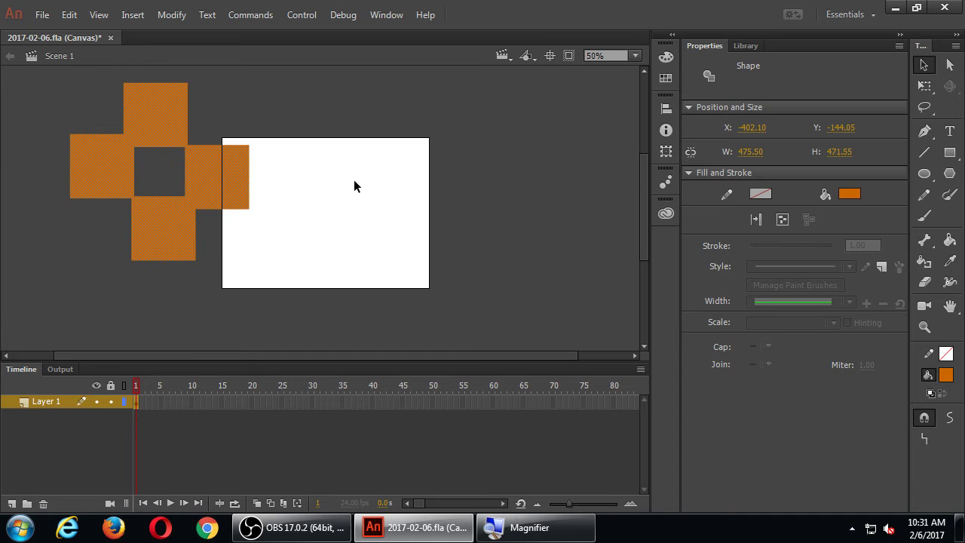
key(ctrl+equal)
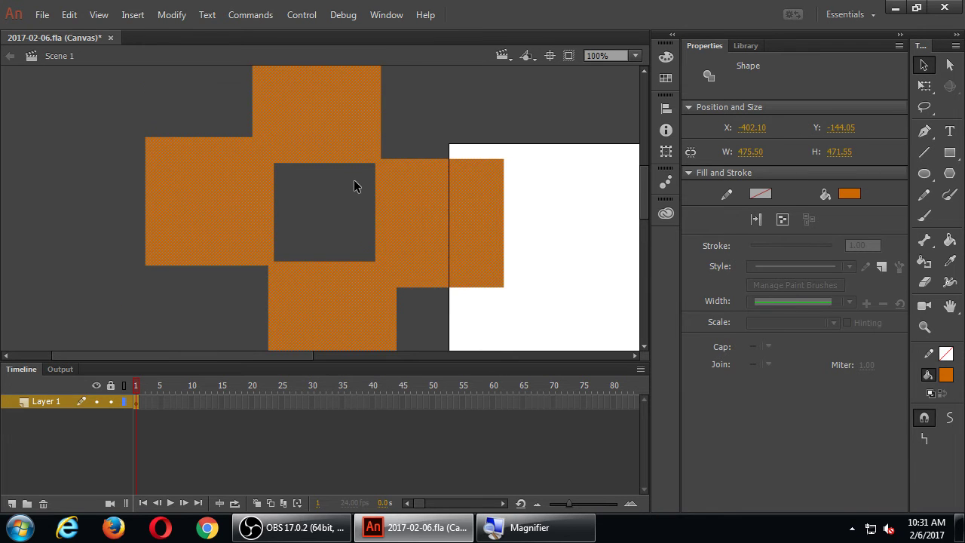
key(ctrl+minus)
key(ctrl+equal)
key(ctrl+minus)
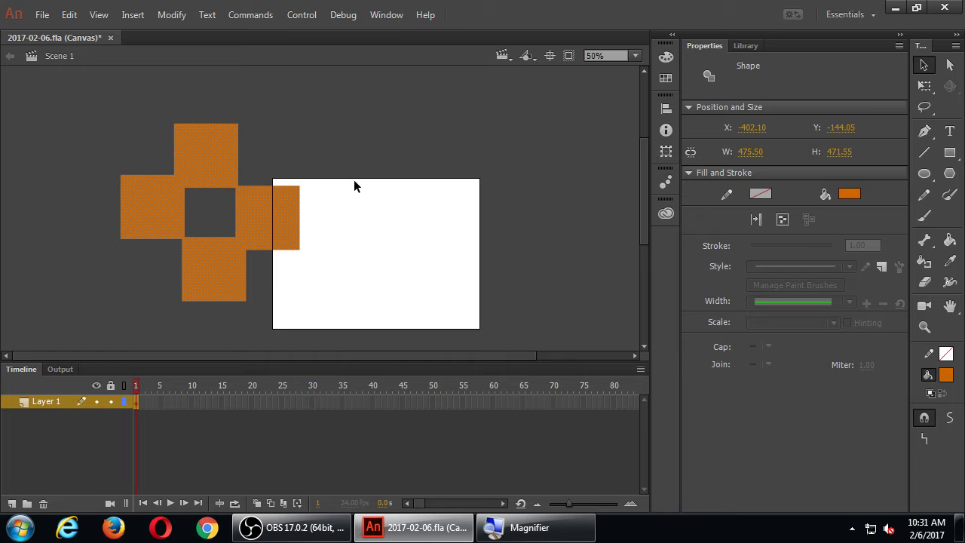
key(ctrl+equal)
key(ctrl+equal)
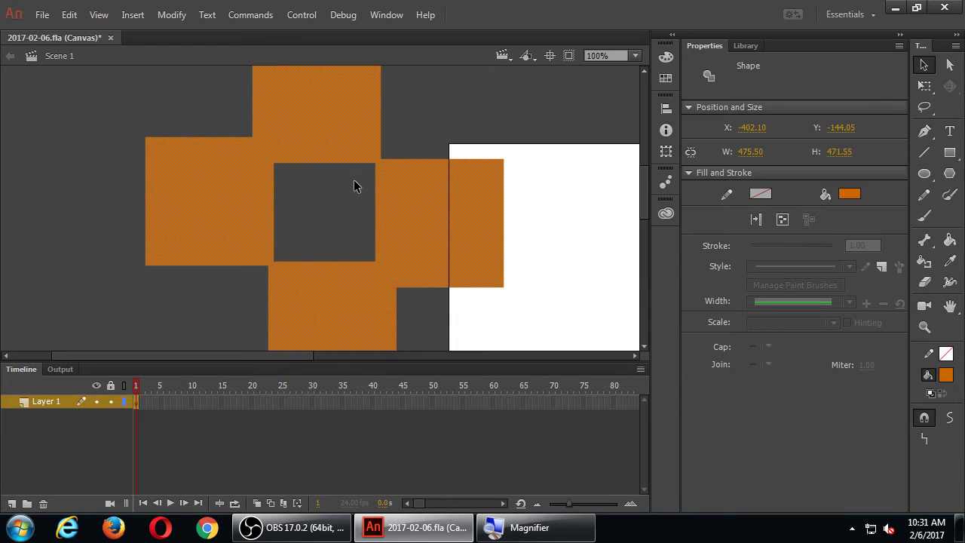
key(ctrl+minus)
key(ctrl+minus)
key(ctrl+equal)
key(ctrl+equal)
key(ctrl+equal)
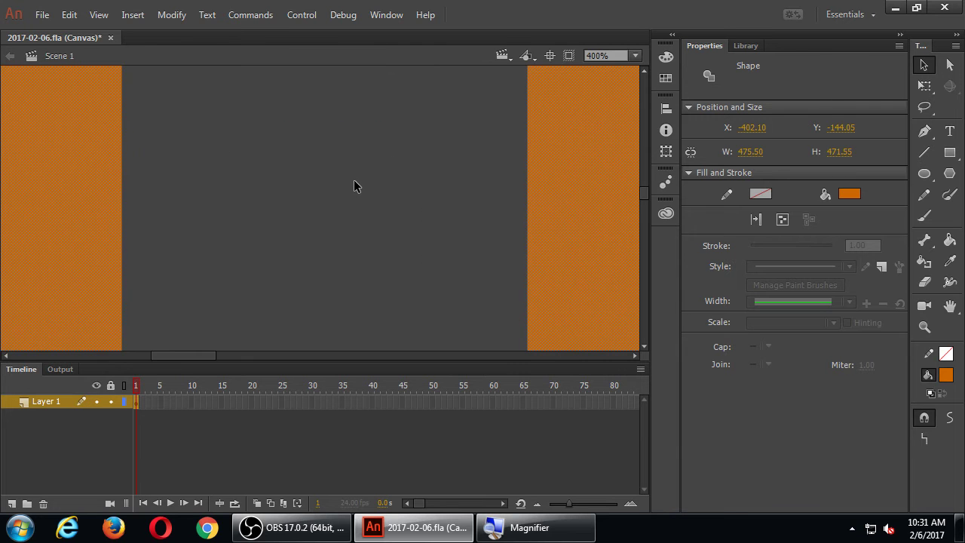
key(ctrl+minus)
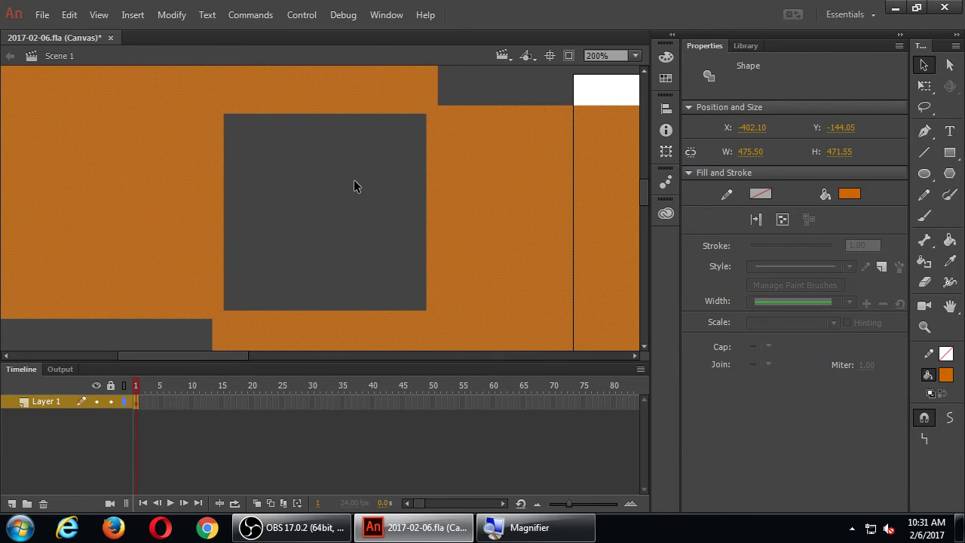
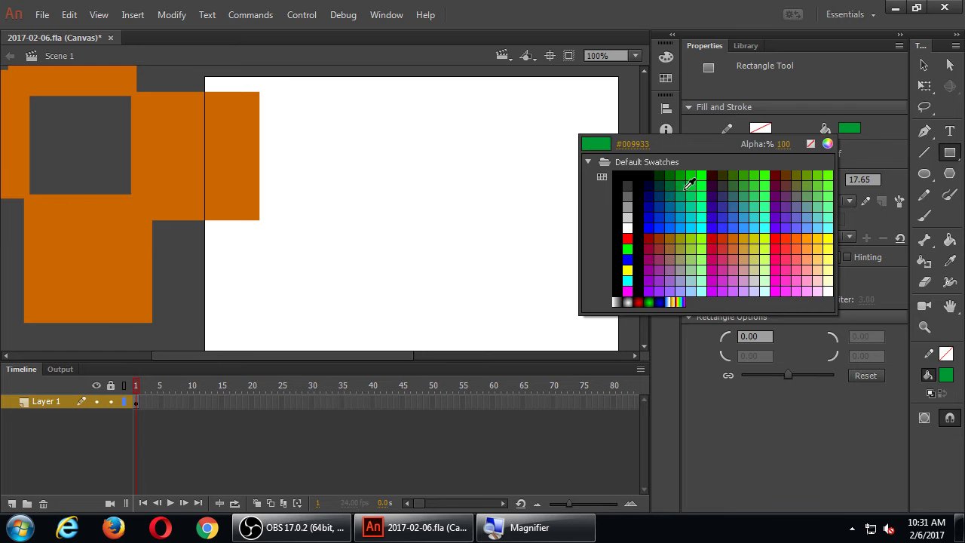
Step: Draw a square without an outline, filled with green #009933, near the middle of the stage
mouse_move(369, 200)
mouse_down()
mouse_move(495, 312)
mouse_move(488, 318)
mouse_up()
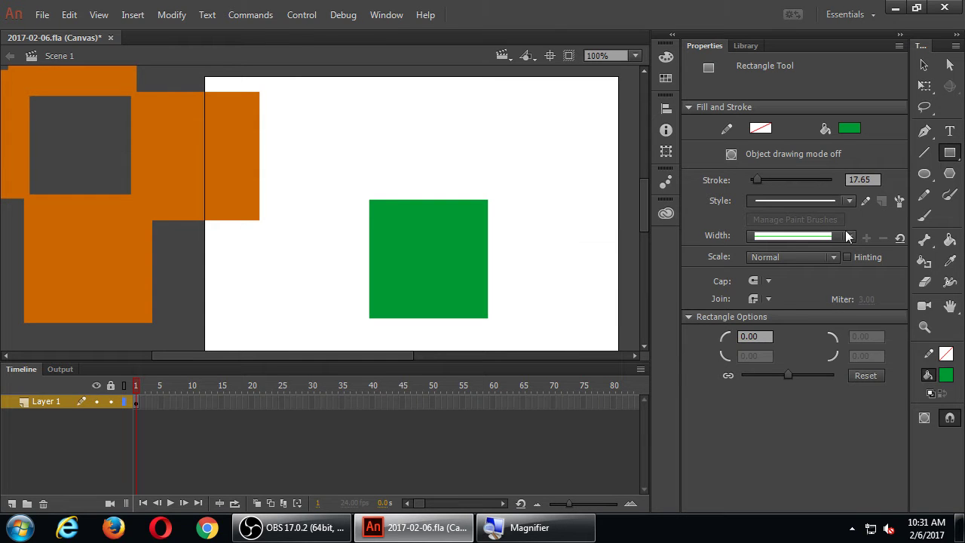
Step: Set the fill to dark red and draw a circle without an outline in the stage's upper-right area with the Oval tool
click(926, 174)
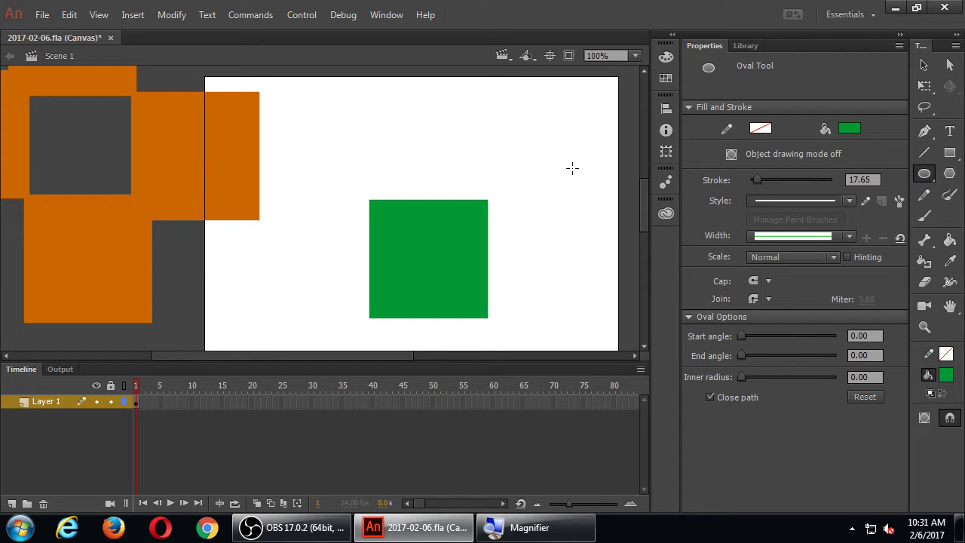
click(852, 153)
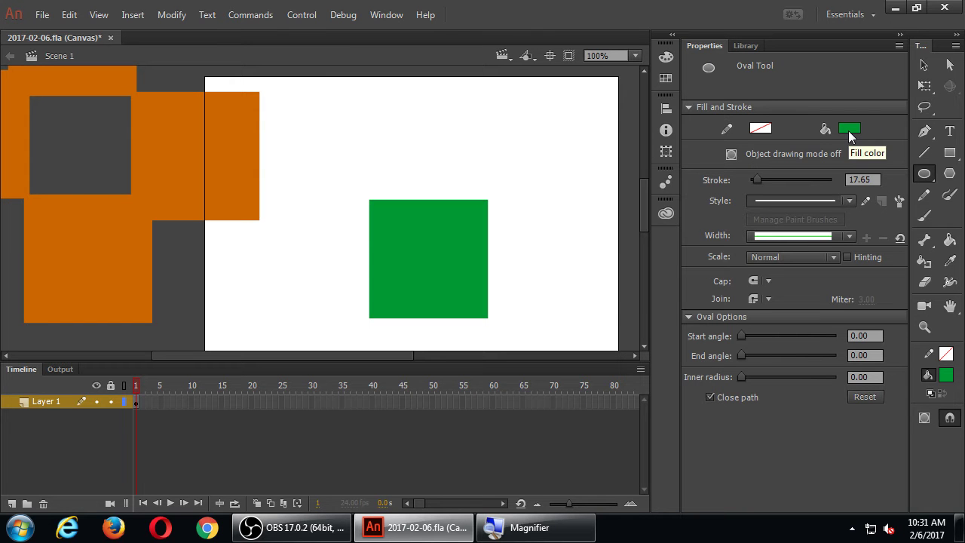
click(848, 130)
click(669, 238)
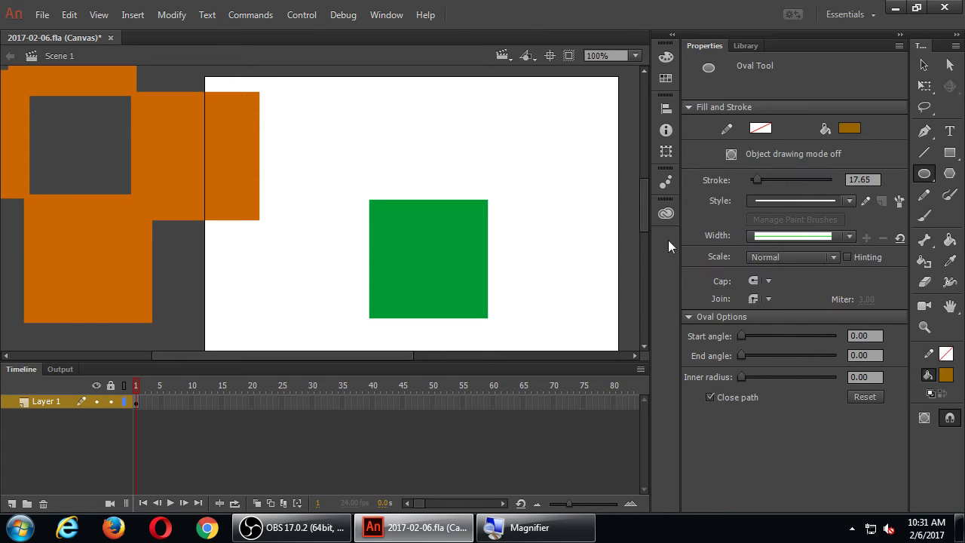
click(848, 128)
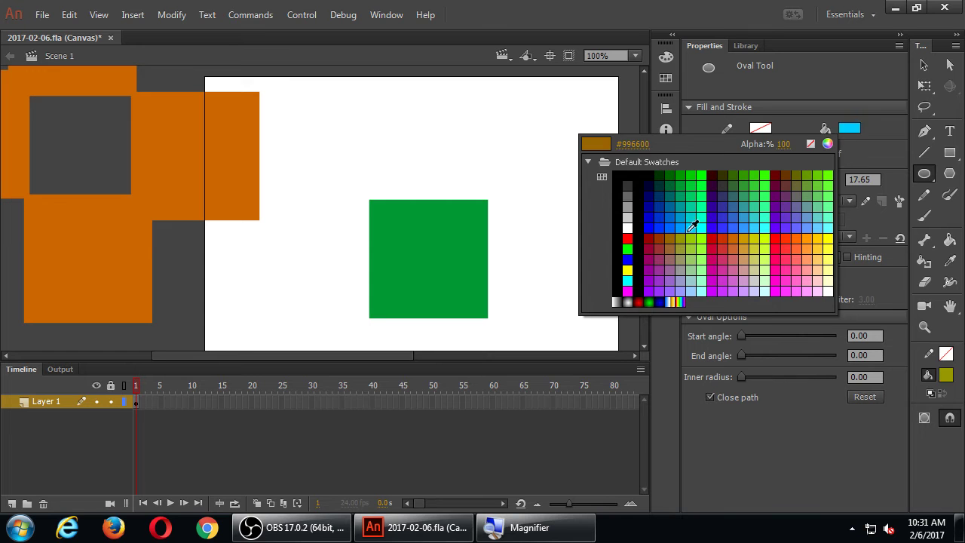
click(656, 240)
drag(512, 114, 604, 206)
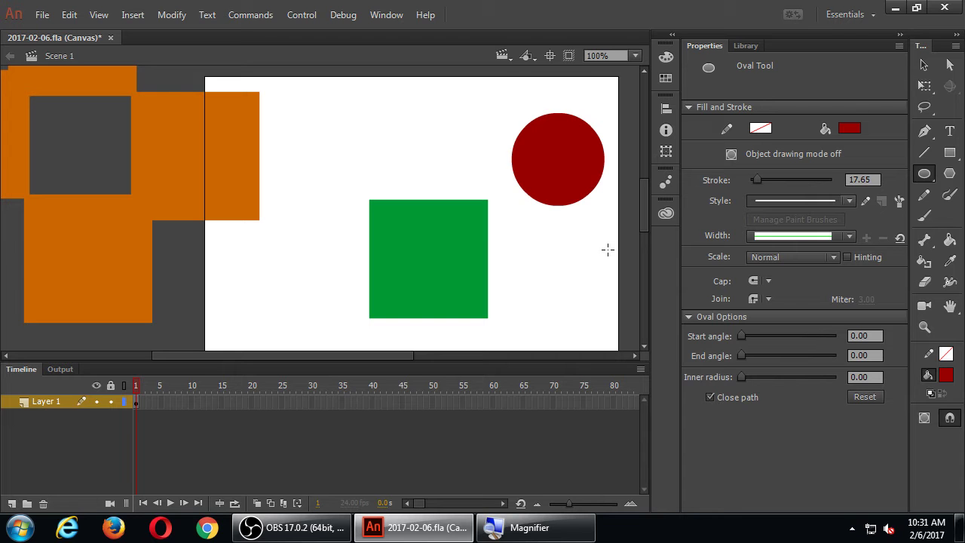
key(v)
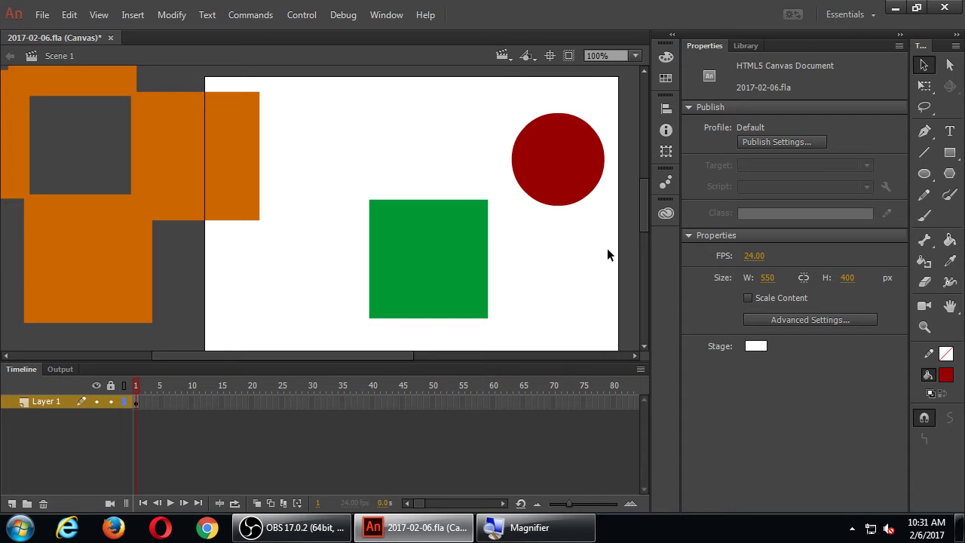
Step: Place the dark red circle over the green square's upper-right area, deselect it, and move it above the square to cut out the overlap
click(565, 155)
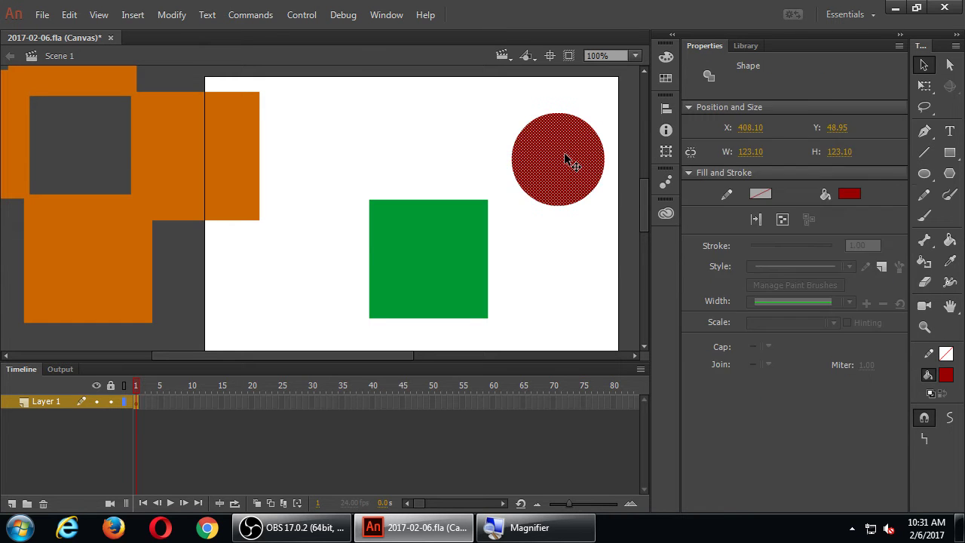
drag(571, 159, 450, 227)
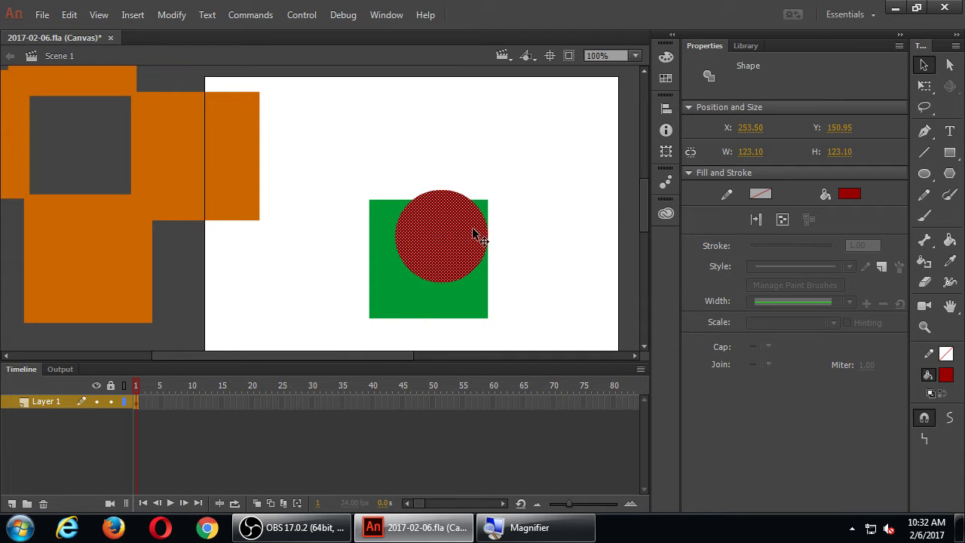
click(520, 225)
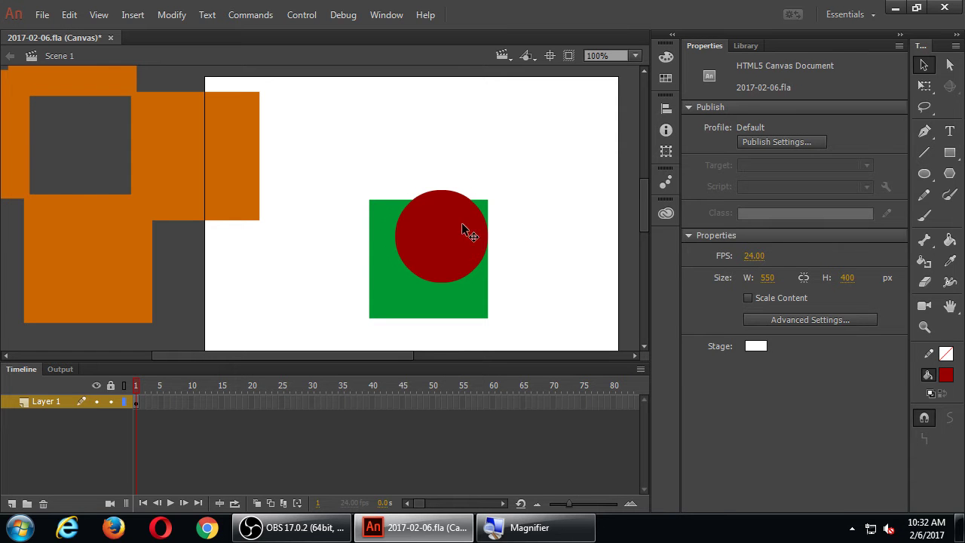
click(479, 241)
drag(455, 245, 397, 141)
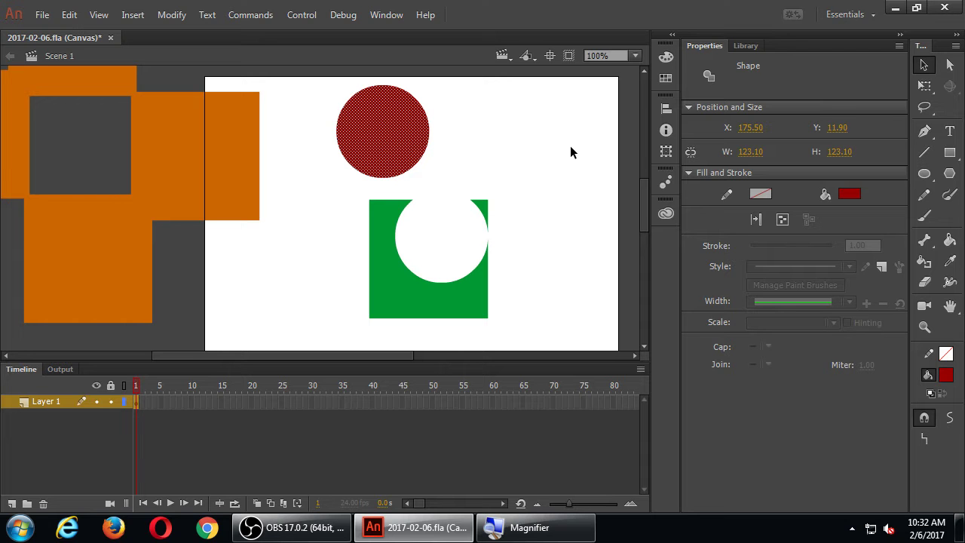
Step: Undo both moves of the dark red circle and clear the selection
key(ctrl+z)
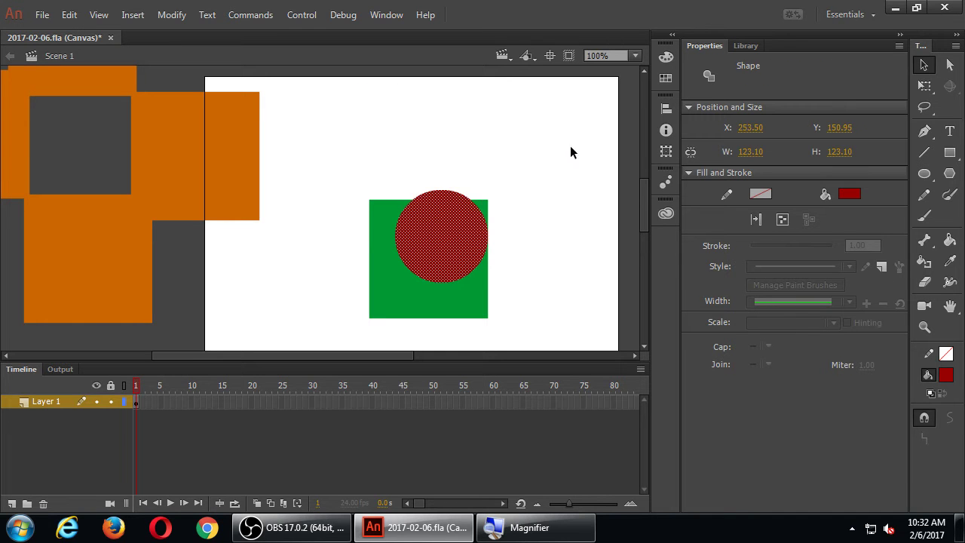
key(ctrl+z)
click(575, 237)
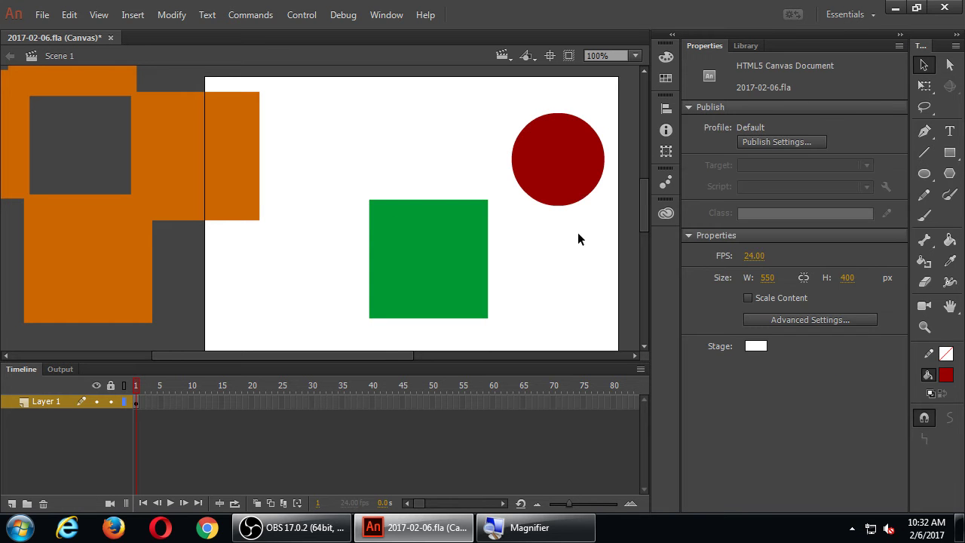
Step: Recolour the dark red circle's fill, trying the square's green and settling on a bright green
click(570, 180)
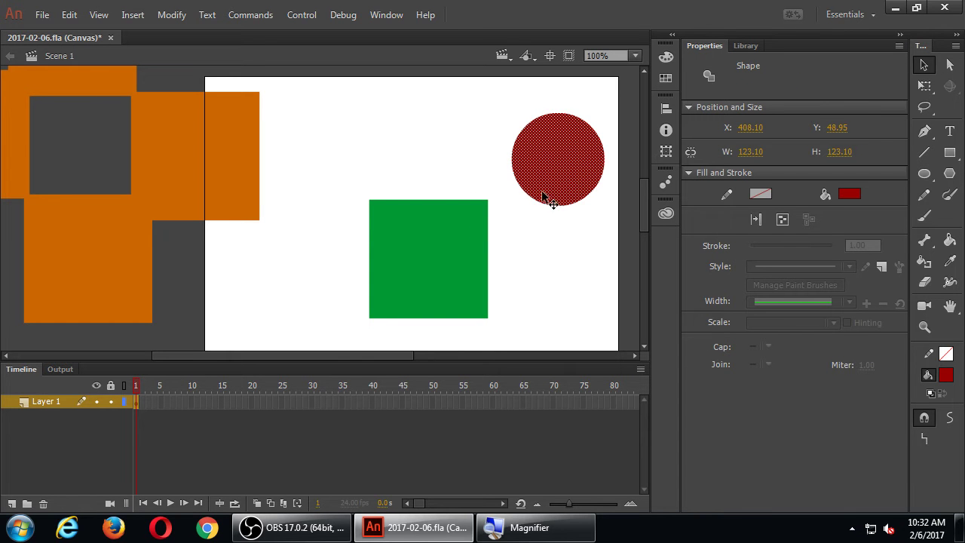
click(849, 193)
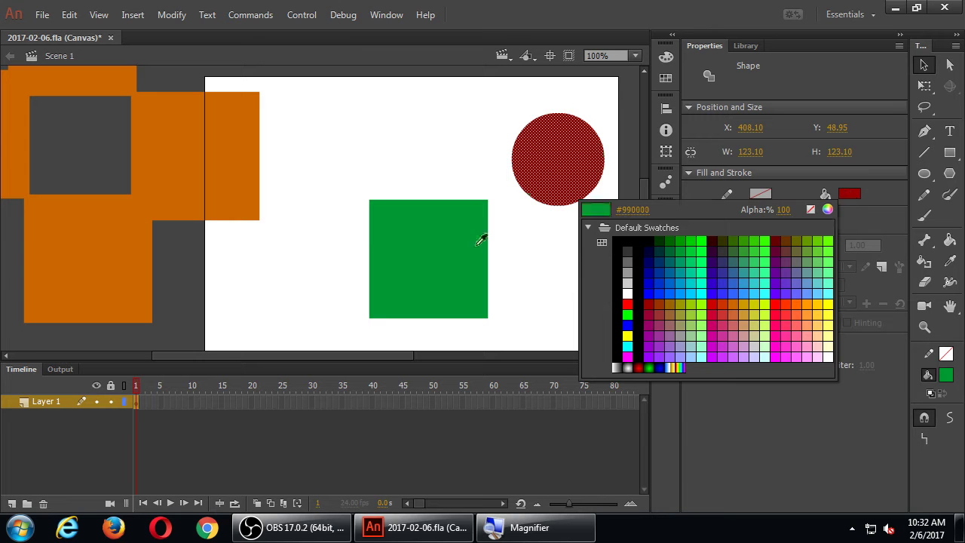
click(478, 239)
click(848, 195)
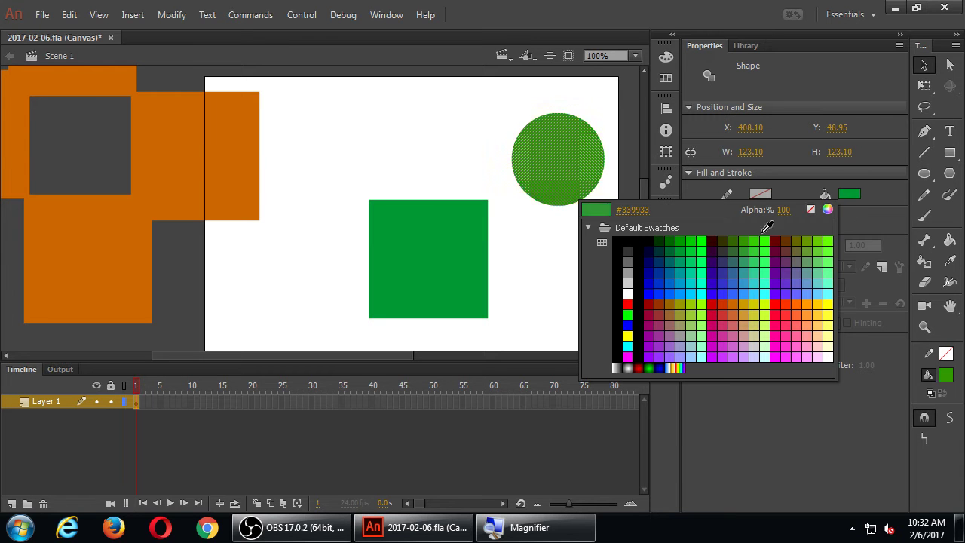
click(691, 238)
click(573, 278)
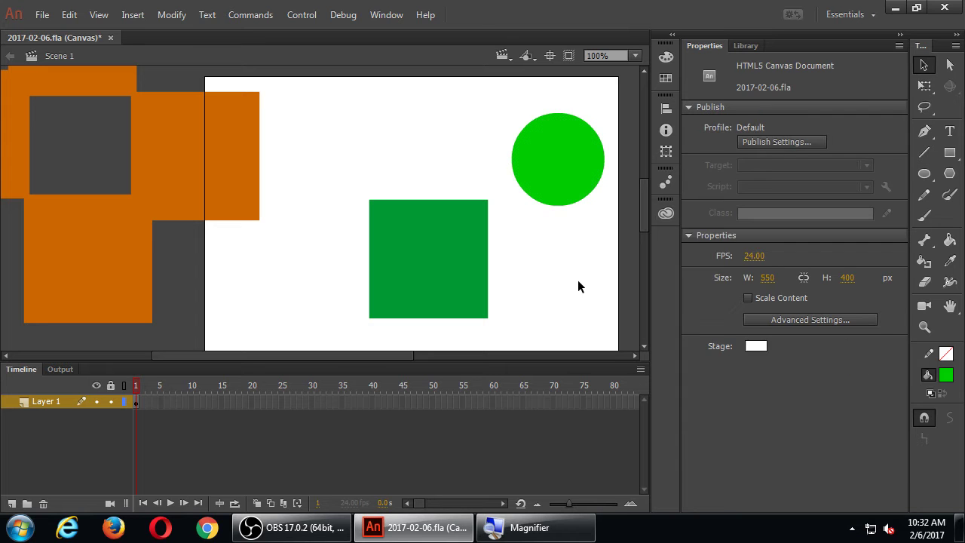
Step: Cut a round hole in the green square by dropping the bright green circle inside it, deselecting, and moving the circle to about X 206, Y 19
drag(569, 167, 431, 255)
click(607, 310)
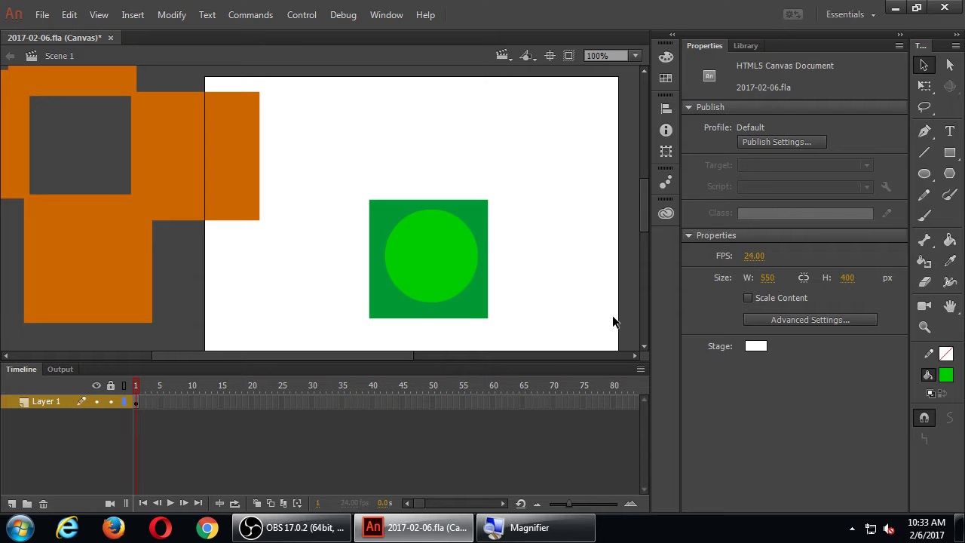
click(420, 261)
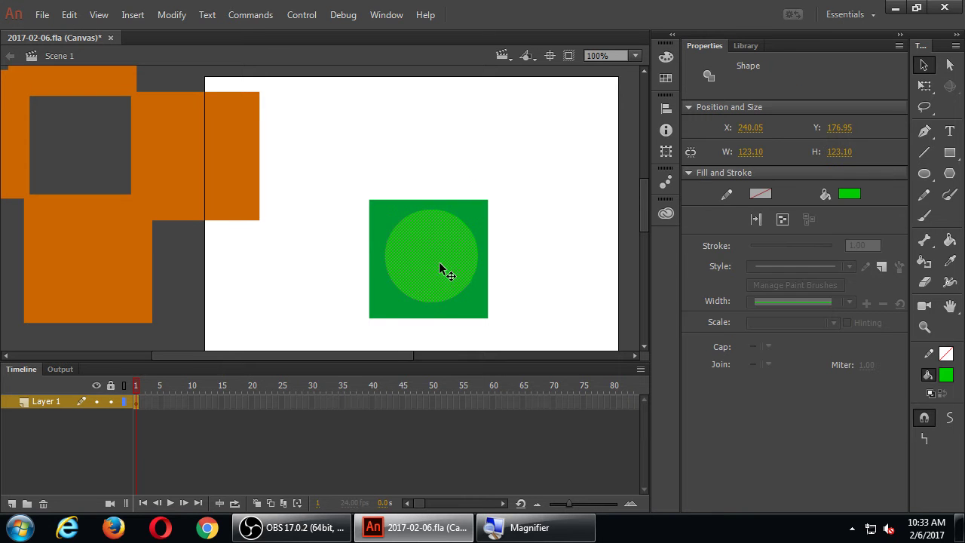
drag(442, 269, 413, 144)
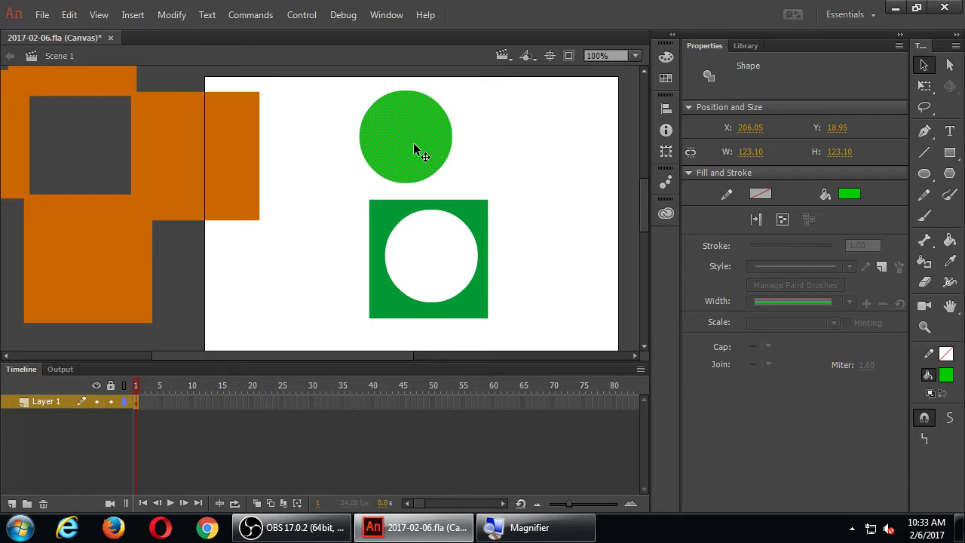
click(571, 144)
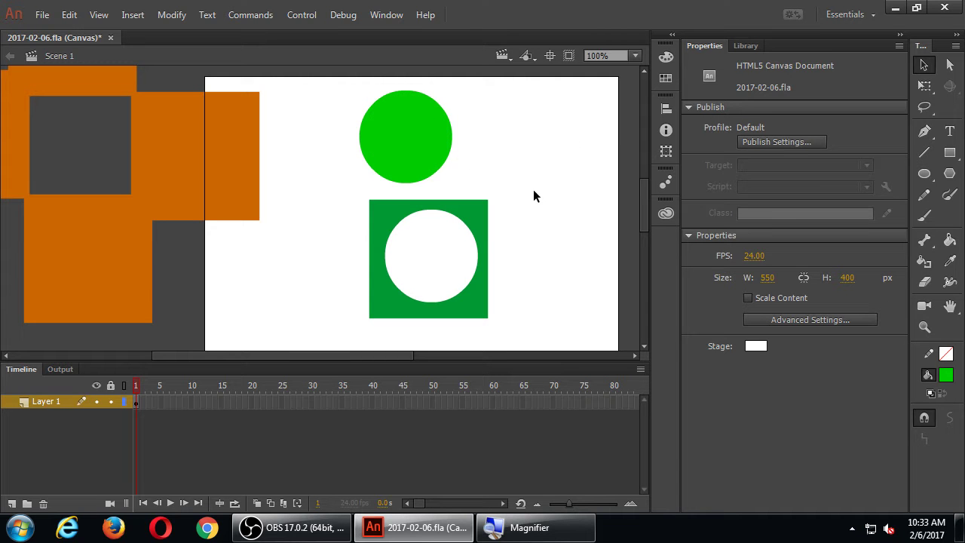
Step: Set the stage colour to light grey #CCCCCC and reposition the green square with the hole near the stage's right side
drag(485, 226, 608, 117)
click(538, 233)
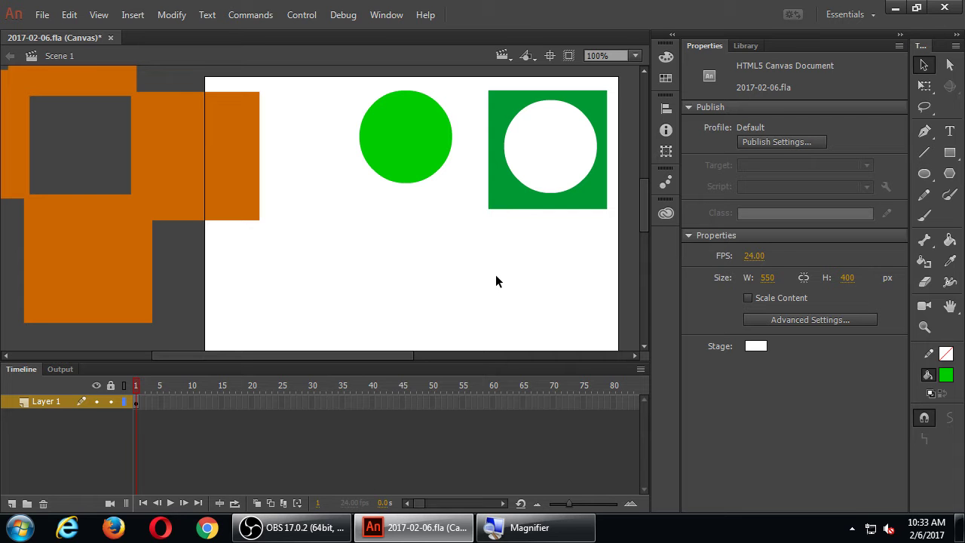
click(755, 345)
click(728, 315)
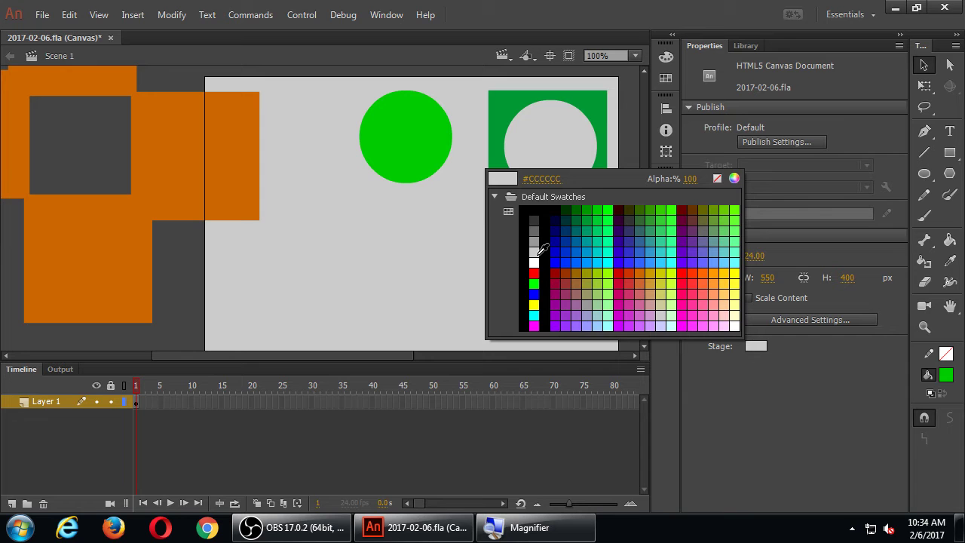
click(535, 254)
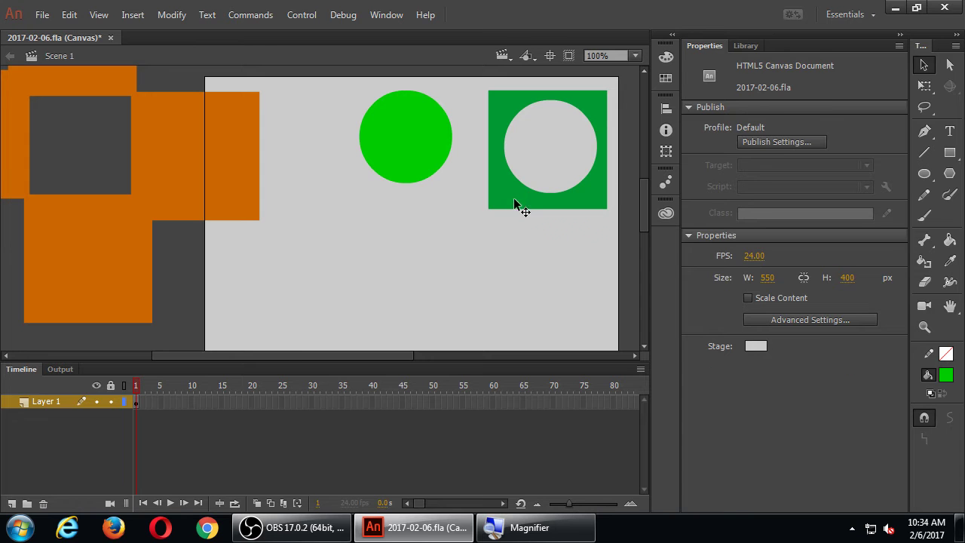
drag(514, 199, 502, 259)
click(535, 148)
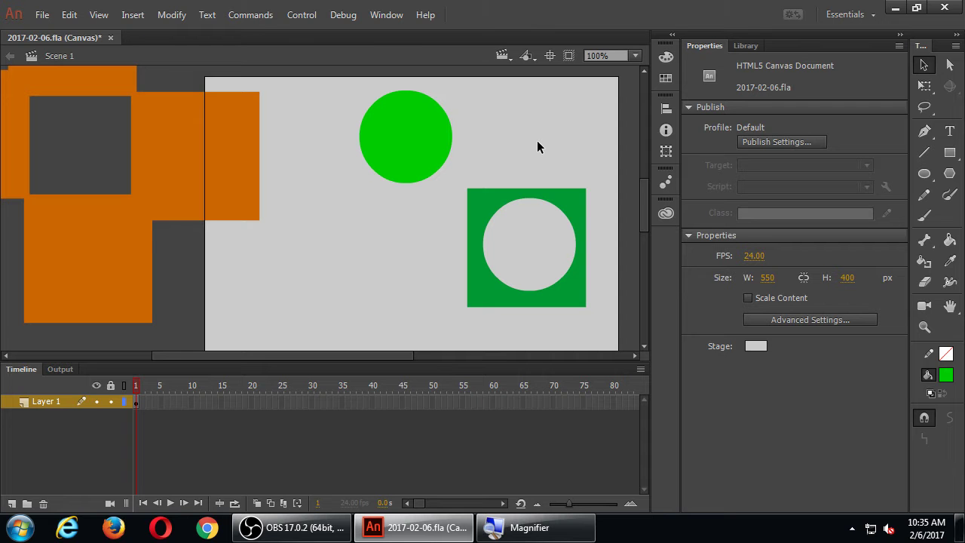
Step: Fill the round hole in the green square with blue #6666FF using the Paint Bucket tool
click(949, 239)
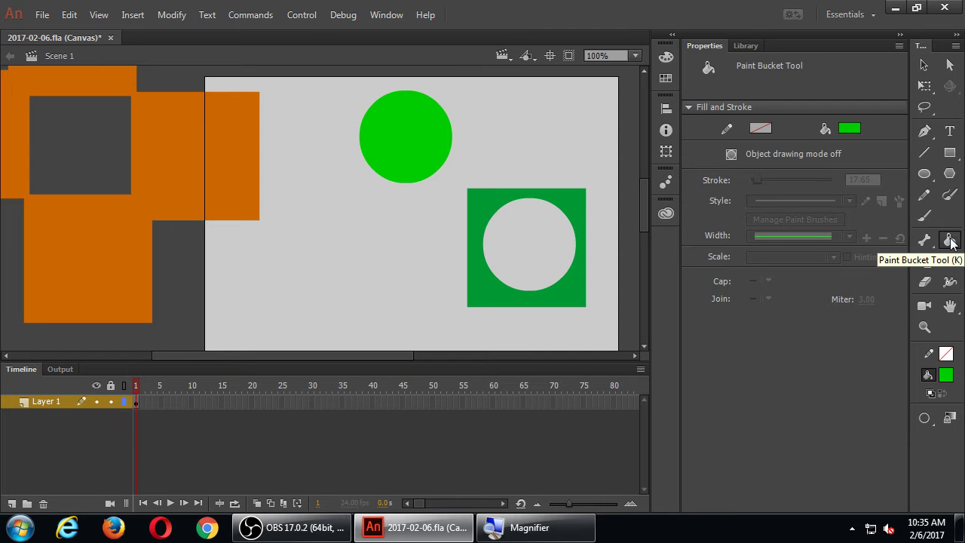
click(849, 128)
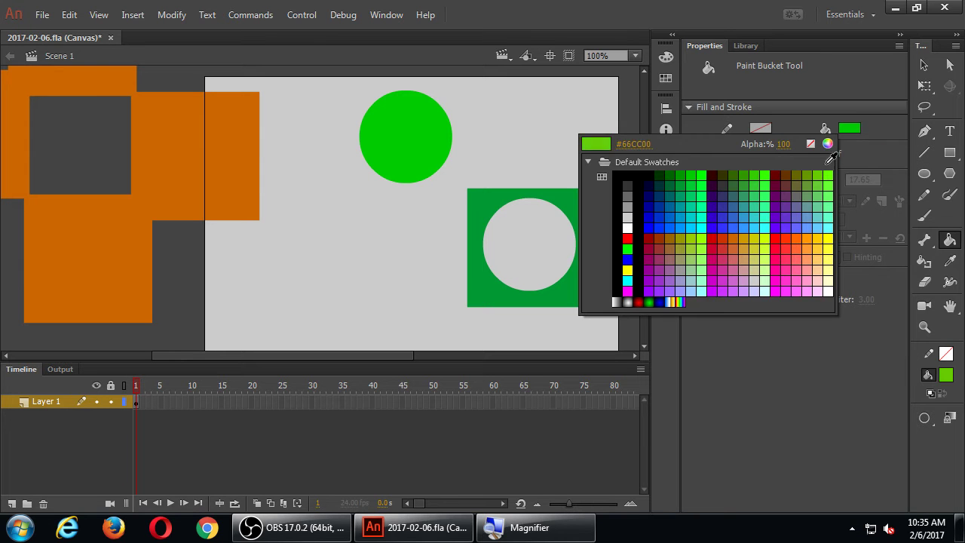
click(806, 224)
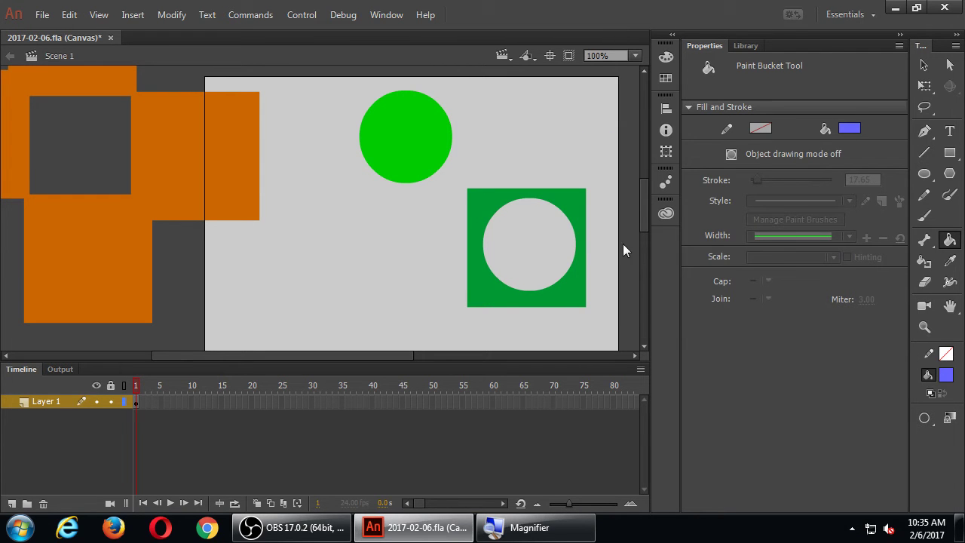
click(527, 239)
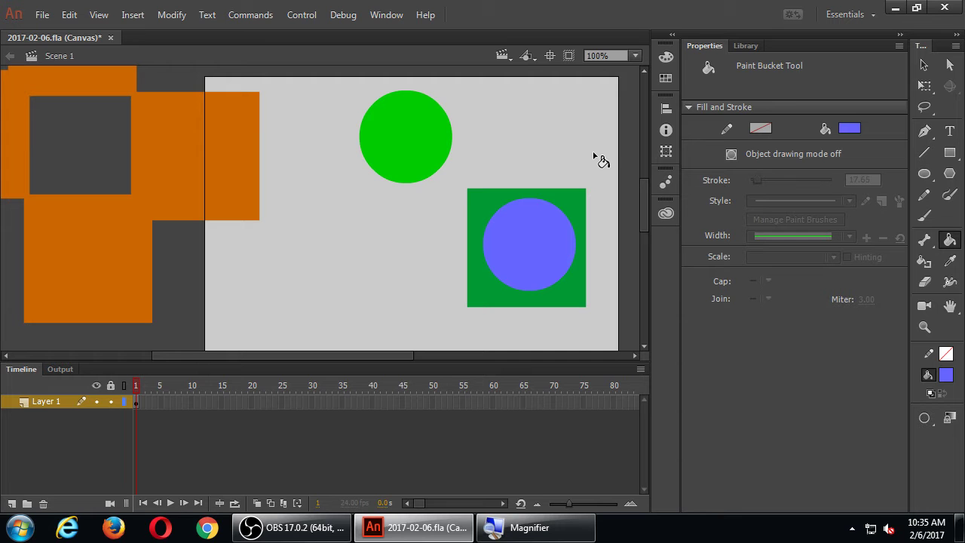
Step: Move the blue circle out of the green square to about X 170, Y 189, below the bright green circle
click(924, 65)
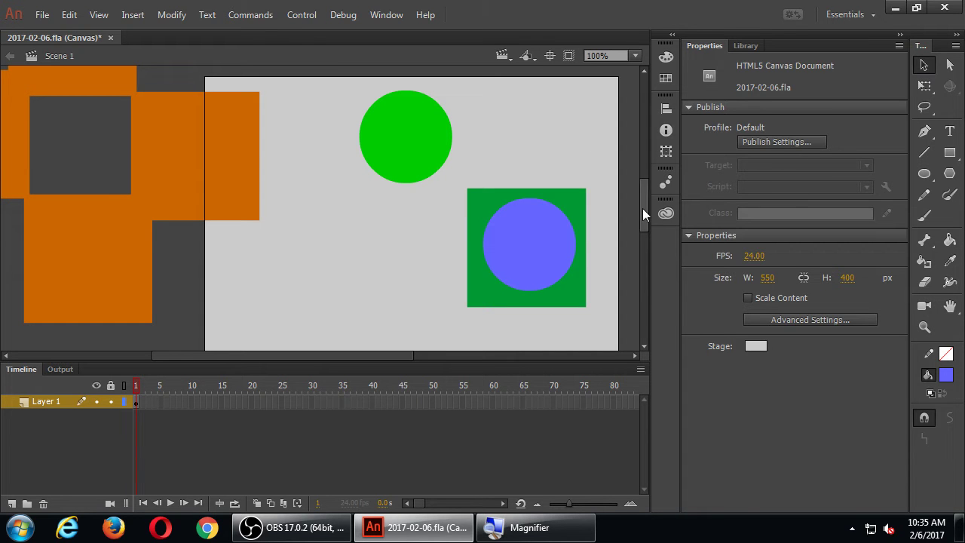
click(544, 250)
drag(541, 250, 390, 269)
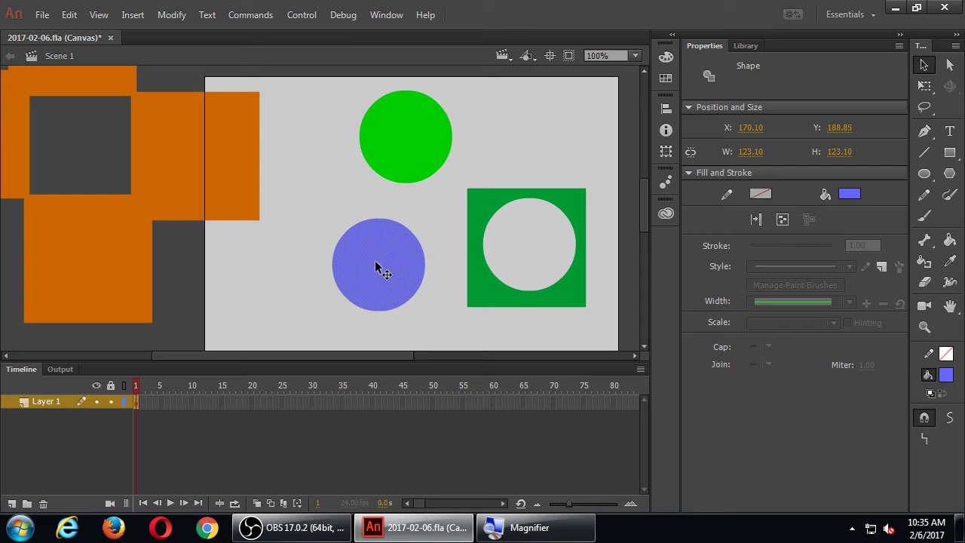
click(504, 243)
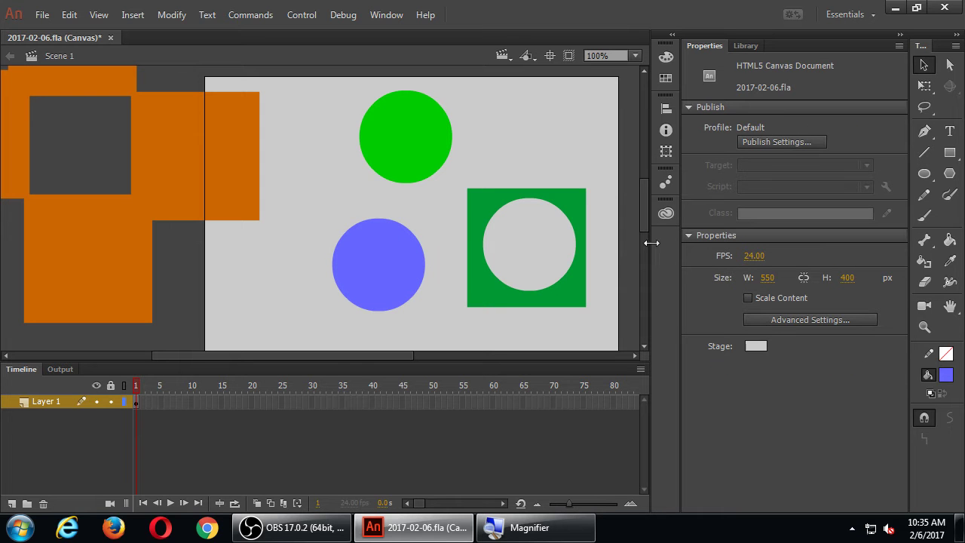
Step: Fill the green square's empty hole again with the same blue #6666FF using the Paint Bucket tool, and return to the Selection tool
click(949, 239)
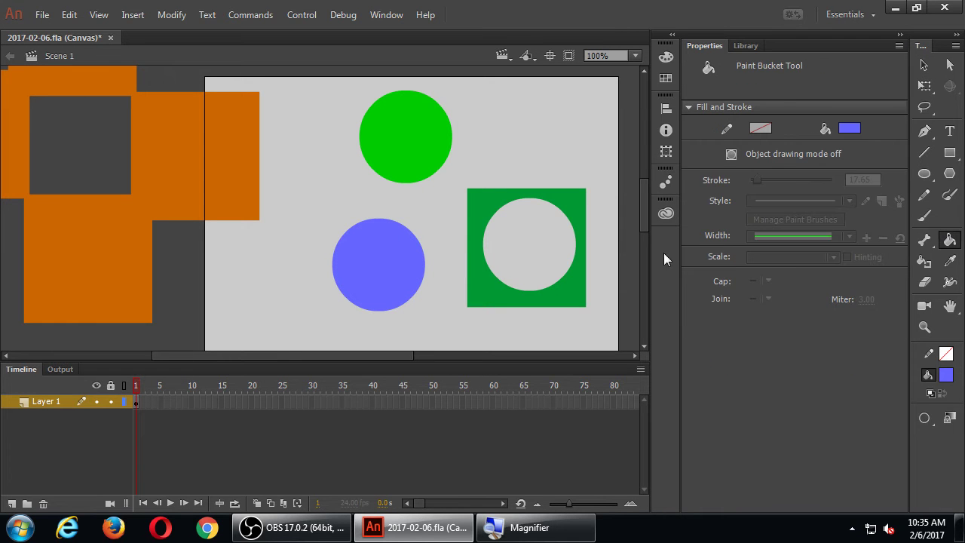
click(849, 129)
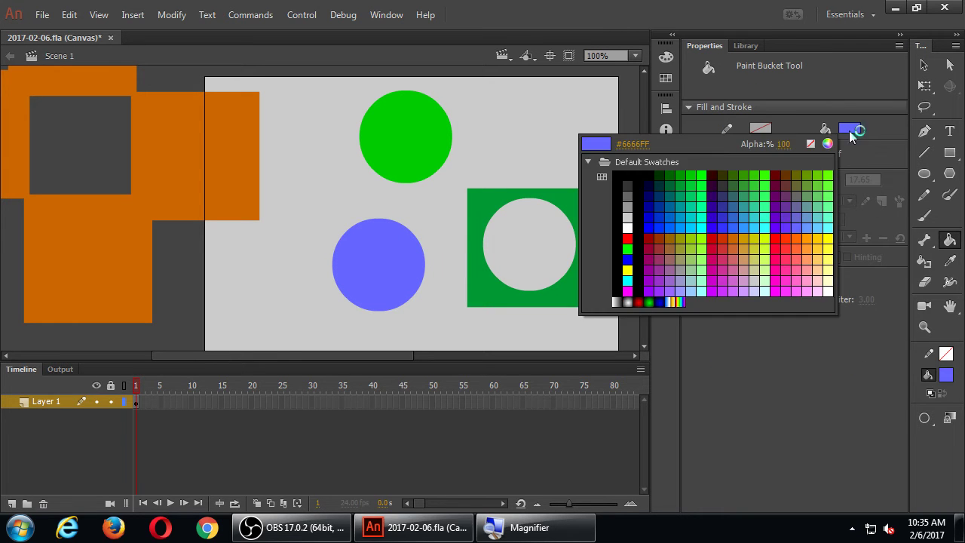
key(Escape)
click(541, 235)
key(v)
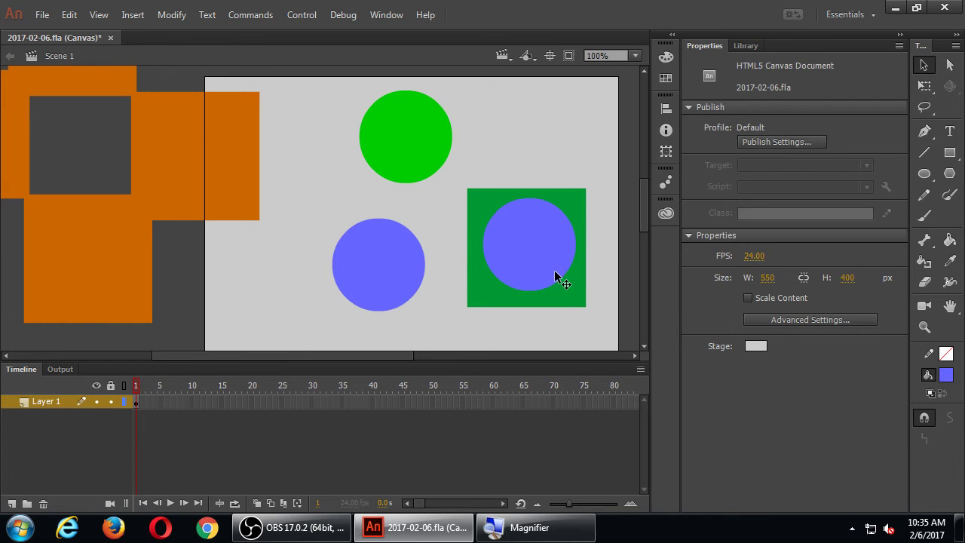
Step: Merge the two blue circles by overlapping them at about X 96, Y 200, and move the combined shape to about X 132, Y 172
drag(525, 247, 319, 274)
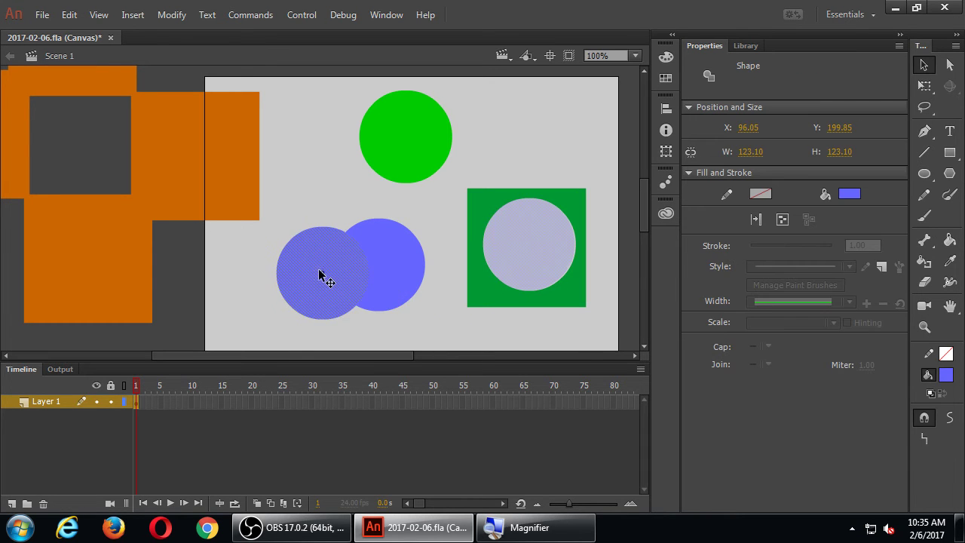
click(322, 190)
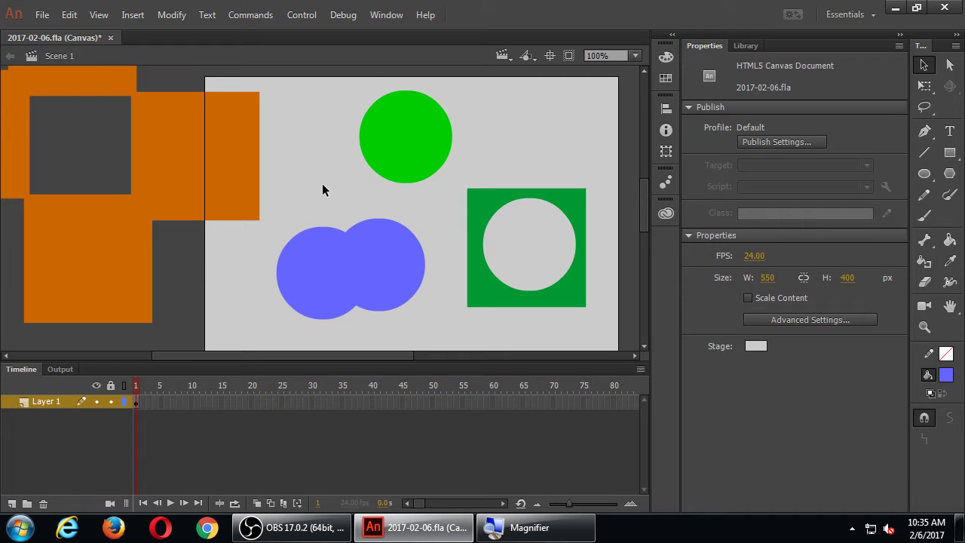
click(377, 280)
drag(377, 280, 394, 265)
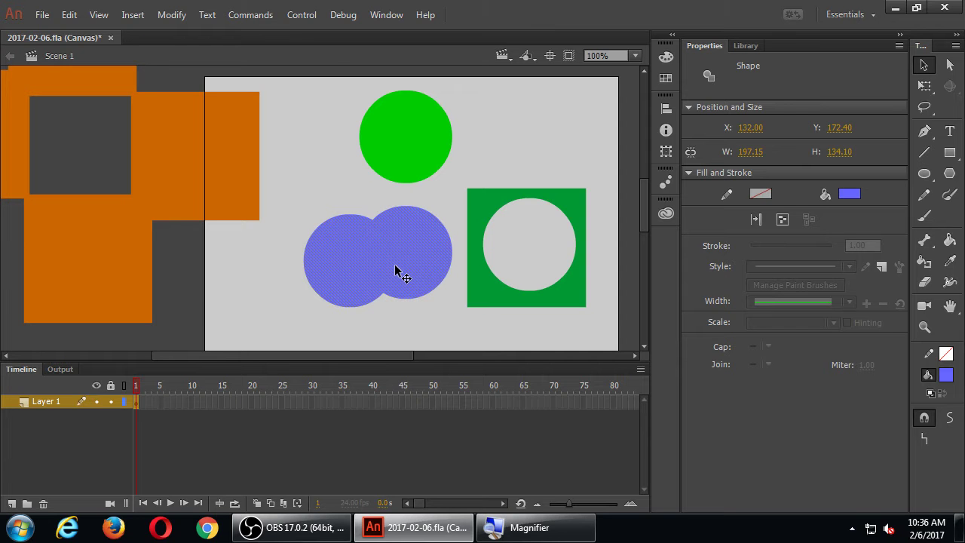
Step: Move the bright green circle above the stage, the pierced green square to its right, and the merged blue shape below its lower-right corner
drag(444, 192, 446, 156)
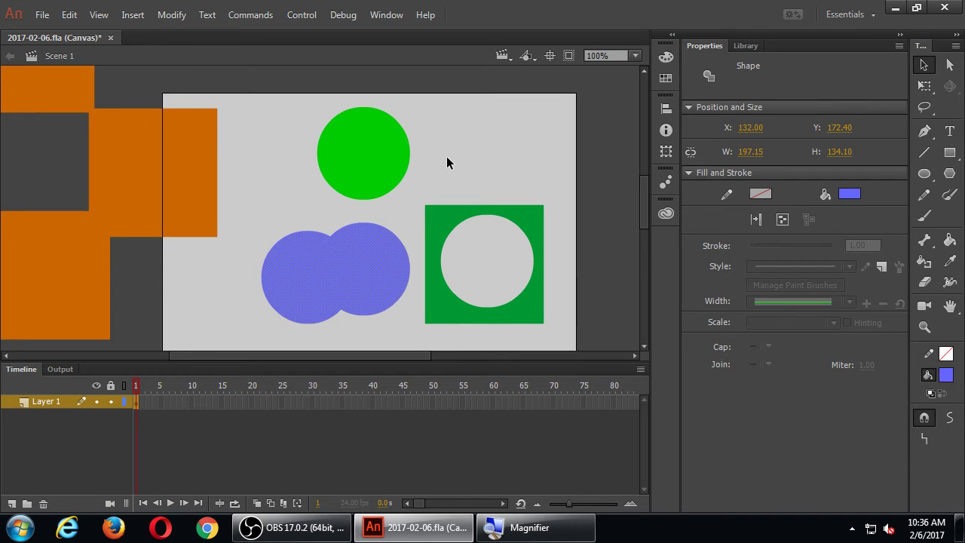
key(ctrl+minus)
click(467, 168)
click(343, 190)
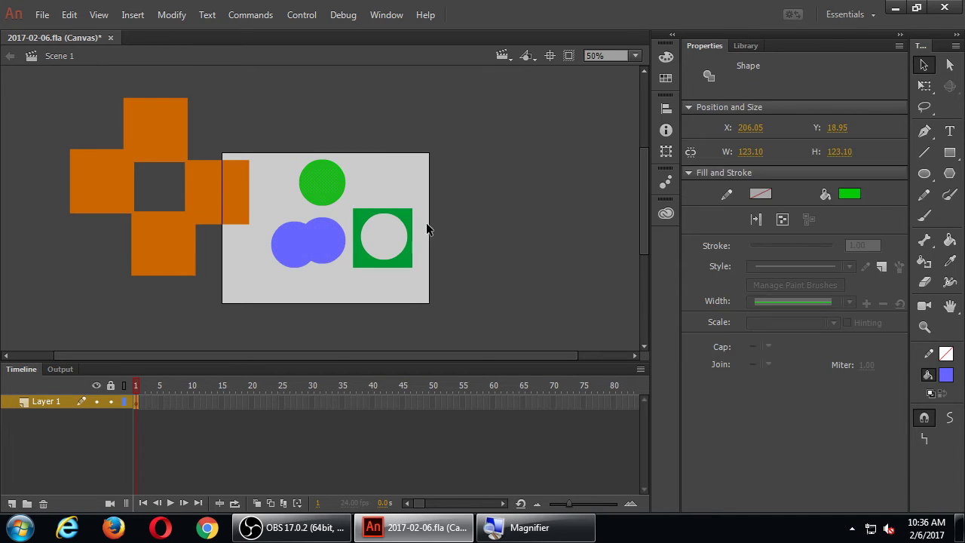
drag(329, 194, 420, 129)
drag(408, 227, 505, 227)
click(313, 249)
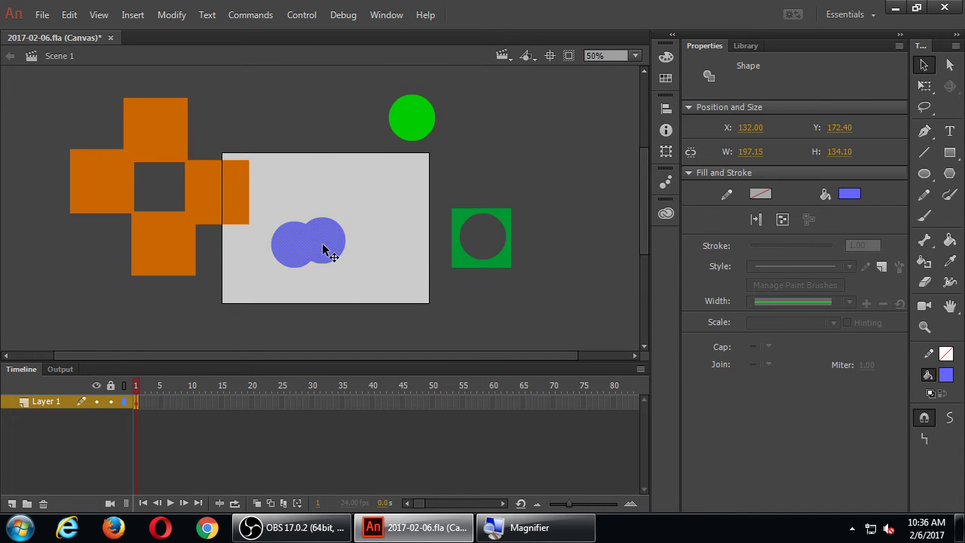
drag(324, 251, 442, 331)
click(347, 244)
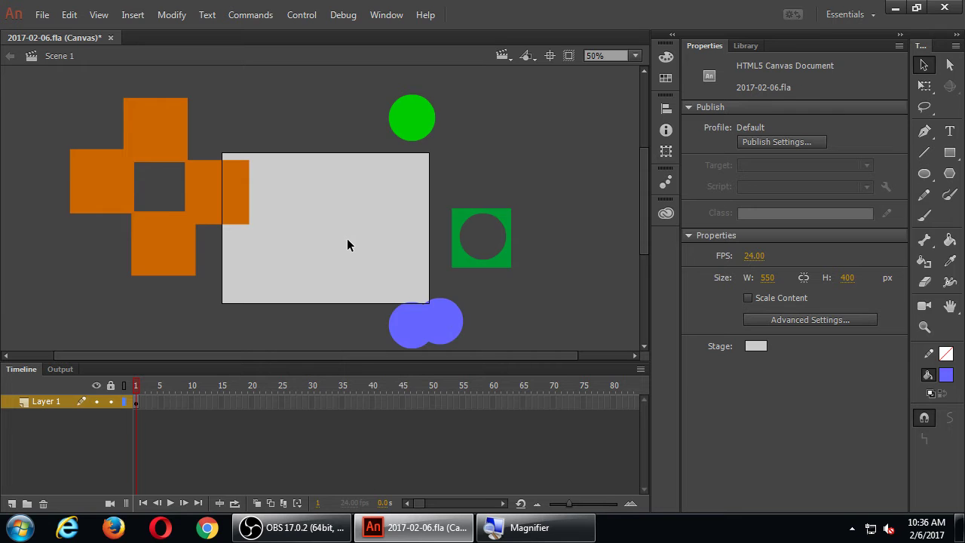
Step: Draw a dark blue pentagon without a stroke on the upper part of the stage using the PolyStar tool
key(ctrl+=)
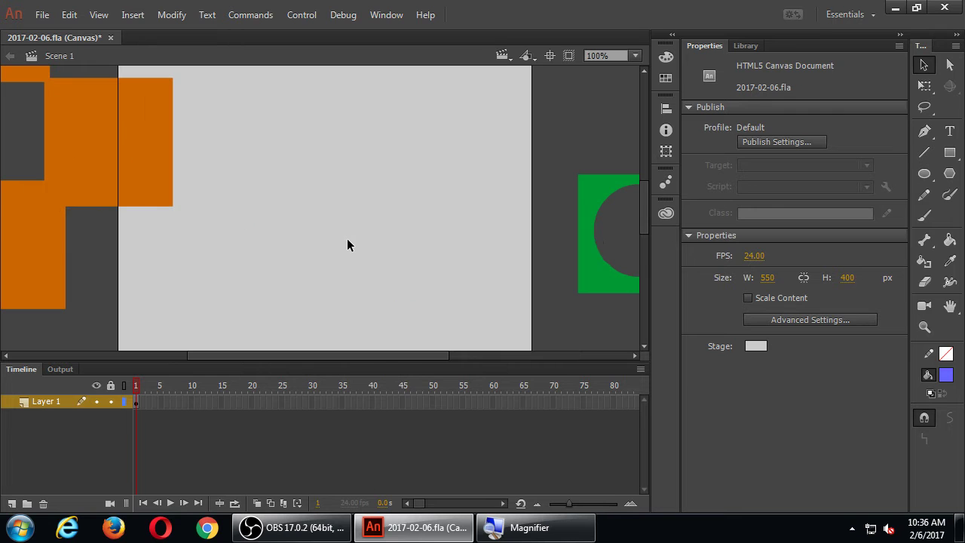
click(949, 174)
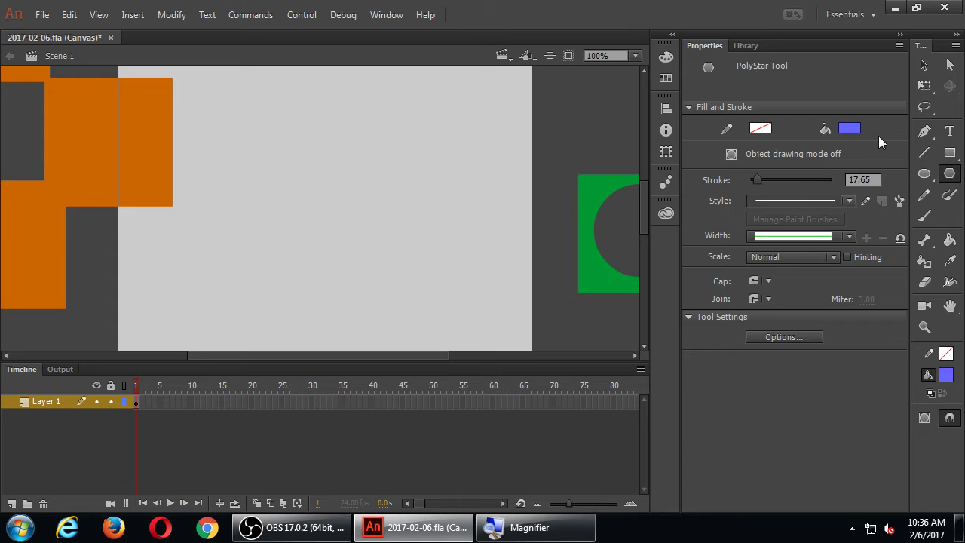
click(852, 129)
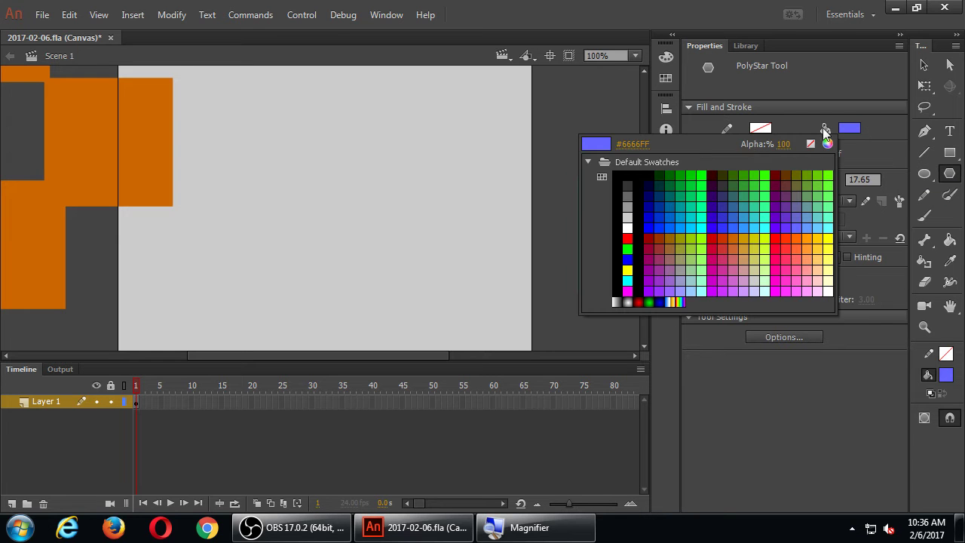
click(649, 197)
drag(298, 147, 350, 172)
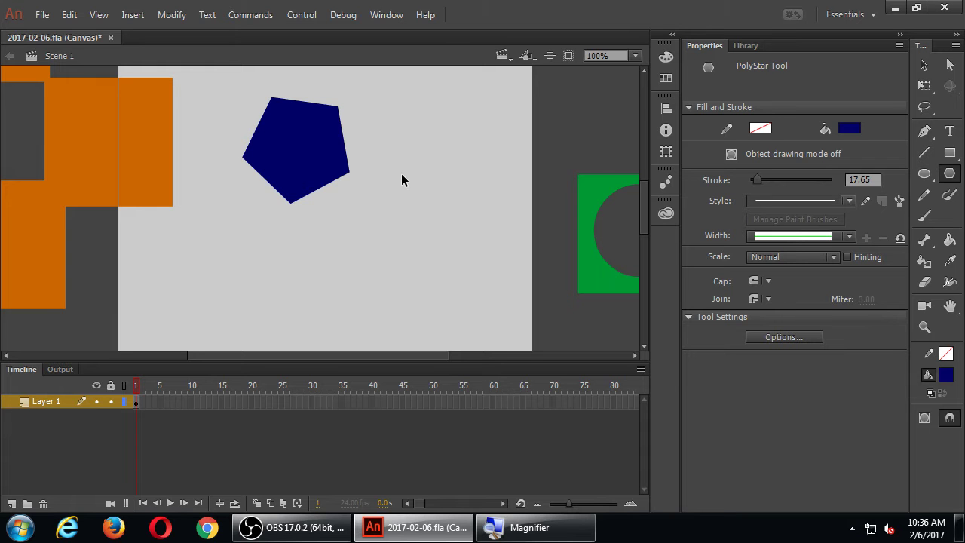
Step: Set the PolyStar tool options to the polygon style with 3 sides
click(770, 337)
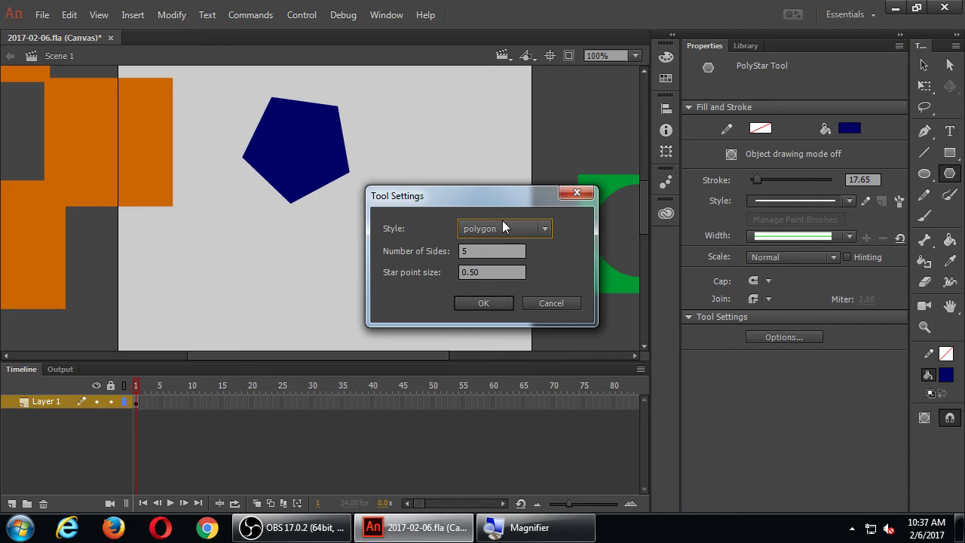
click(538, 233)
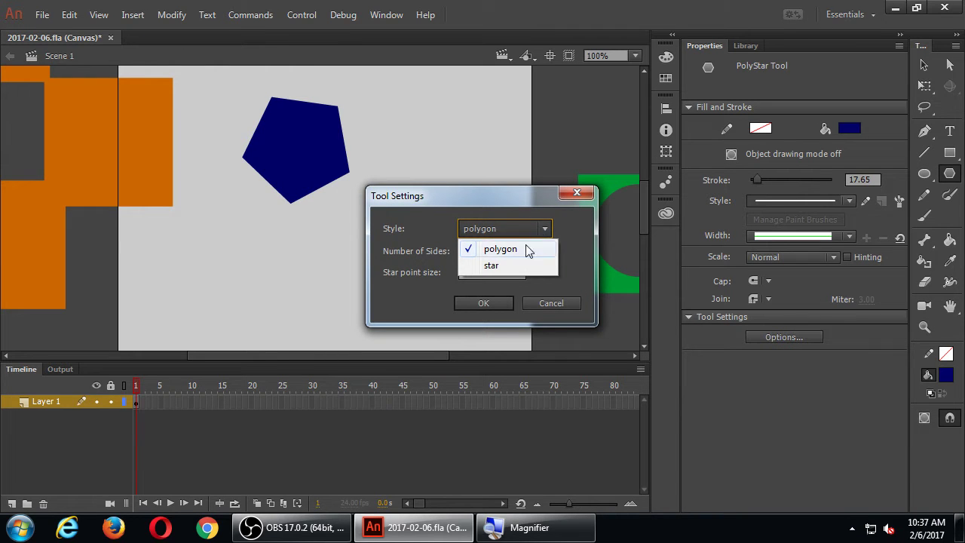
click(573, 240)
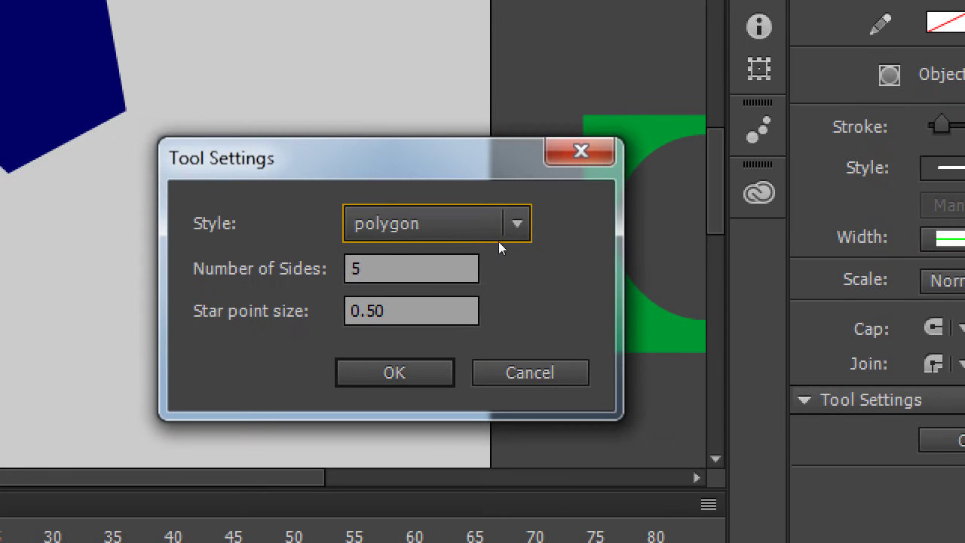
click(428, 253)
text(6)
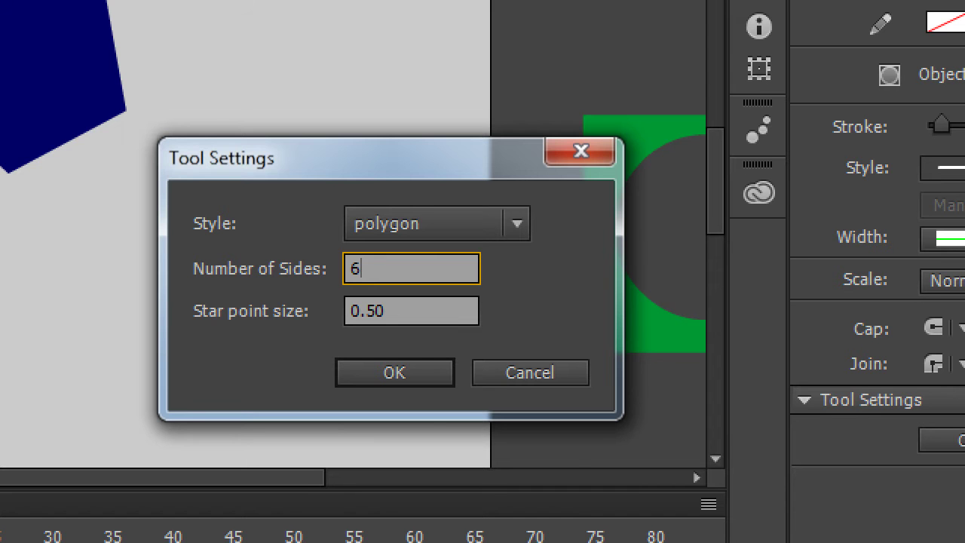
key(BackSpace)
text(3)
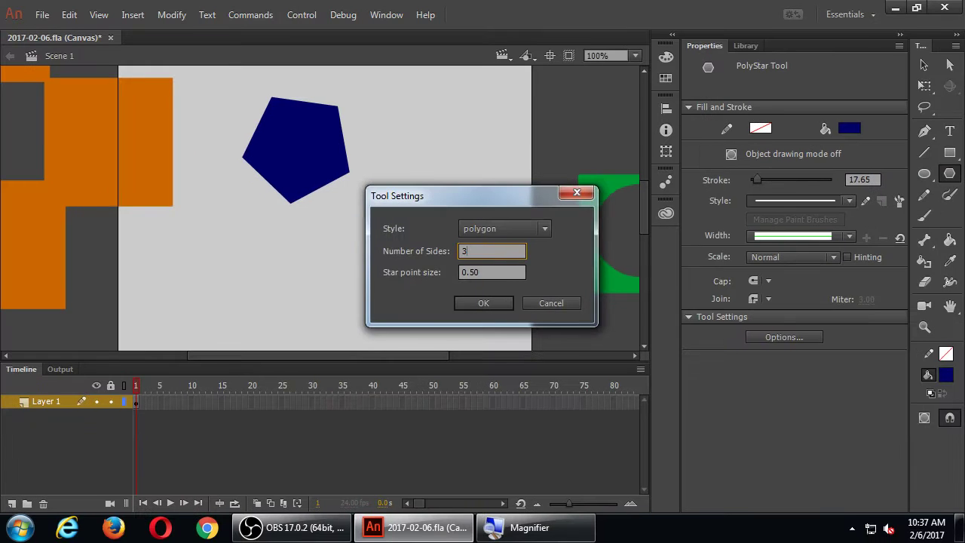
drag(502, 199, 657, 169)
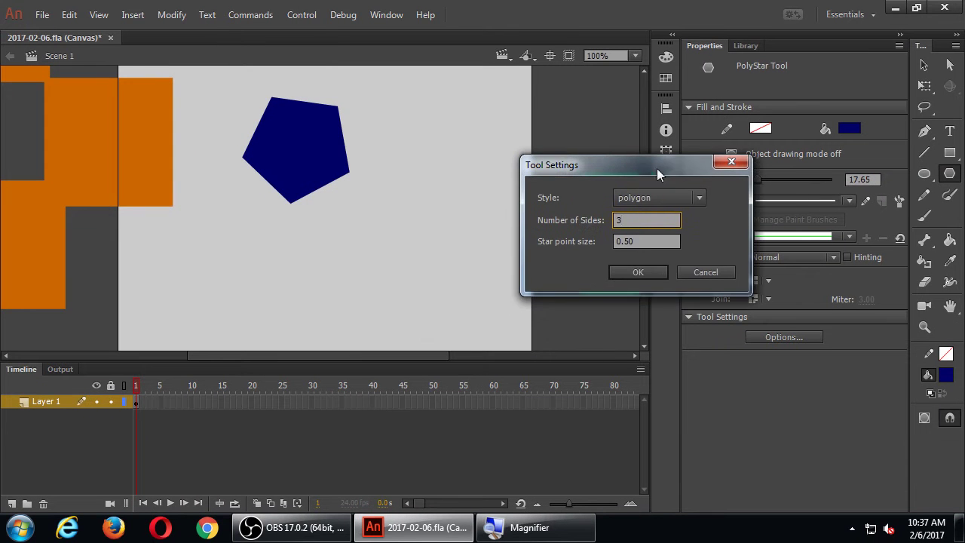
click(637, 272)
Step: Draw two dark blue triangles to the right of and below the pentagon, and return to the Selection tool
drag(436, 210, 472, 262)
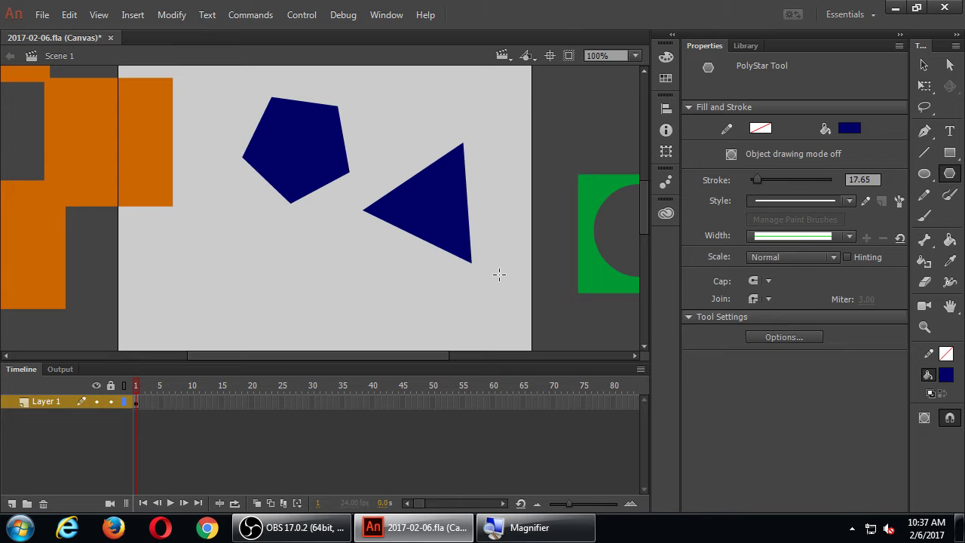
drag(353, 265, 404, 297)
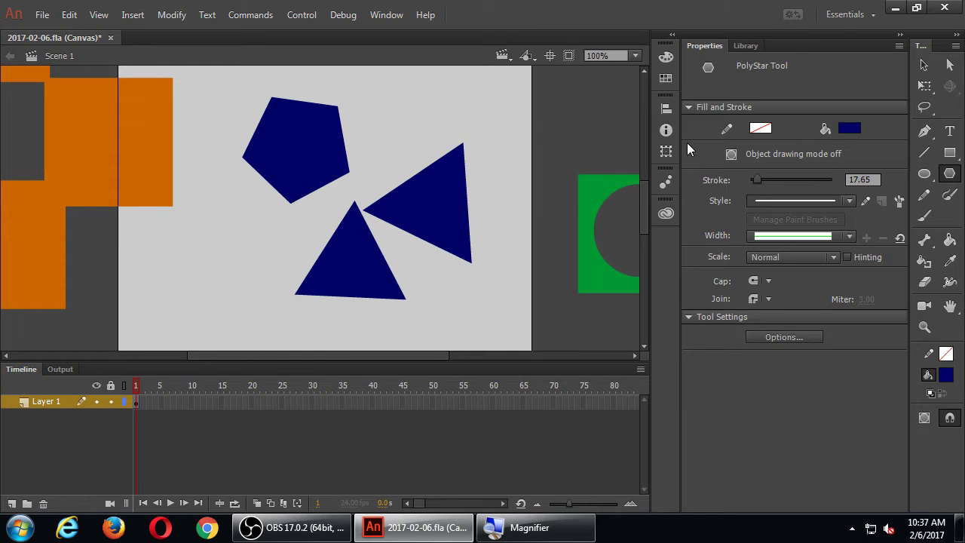
click(920, 66)
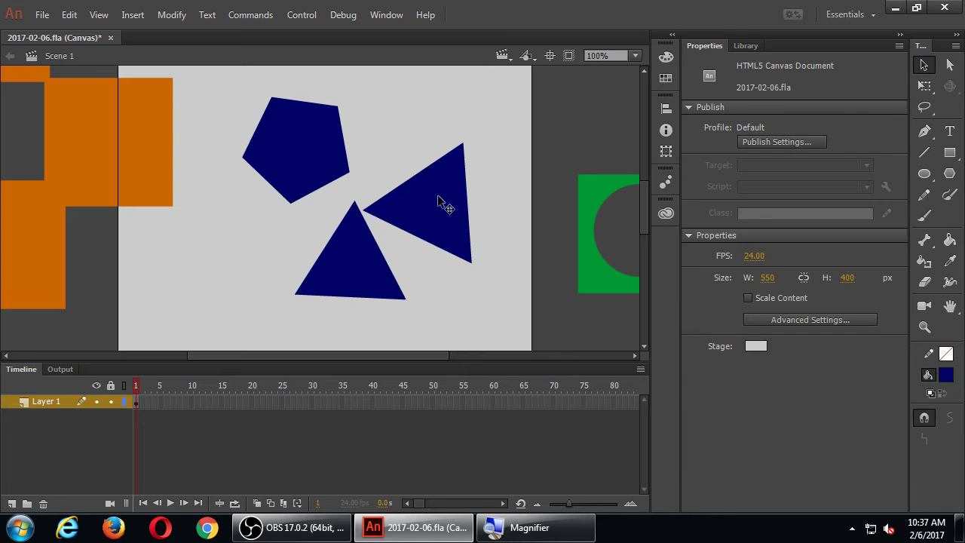
Step: Move the lower triangle so its top corner touches the left corner of the other triangle, and save the document
click(360, 261)
mouse_move(362, 263)
mouse_down()
mouse_move(350, 273)
mouse_move(379, 271)
mouse_move(369, 269)
mouse_up()
click(284, 260)
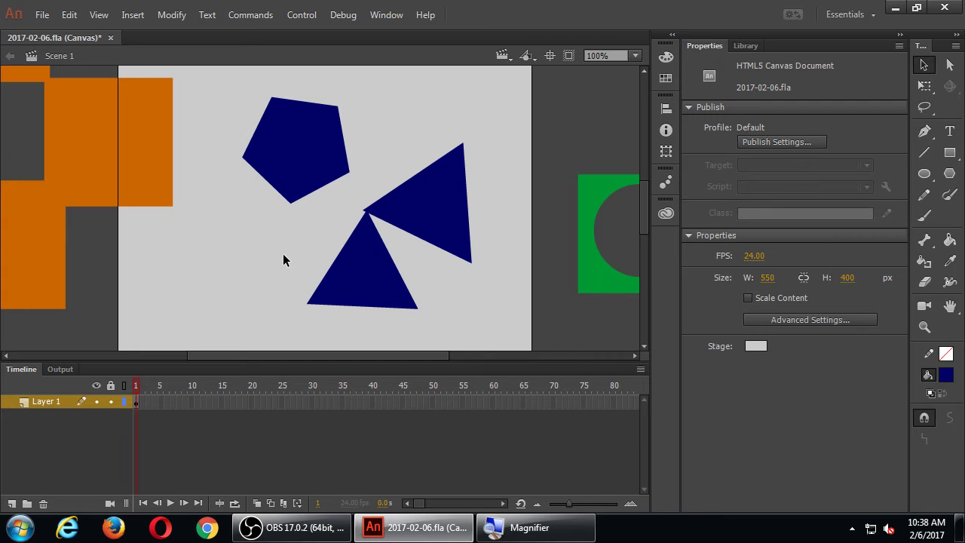
key(ctrl+minus)
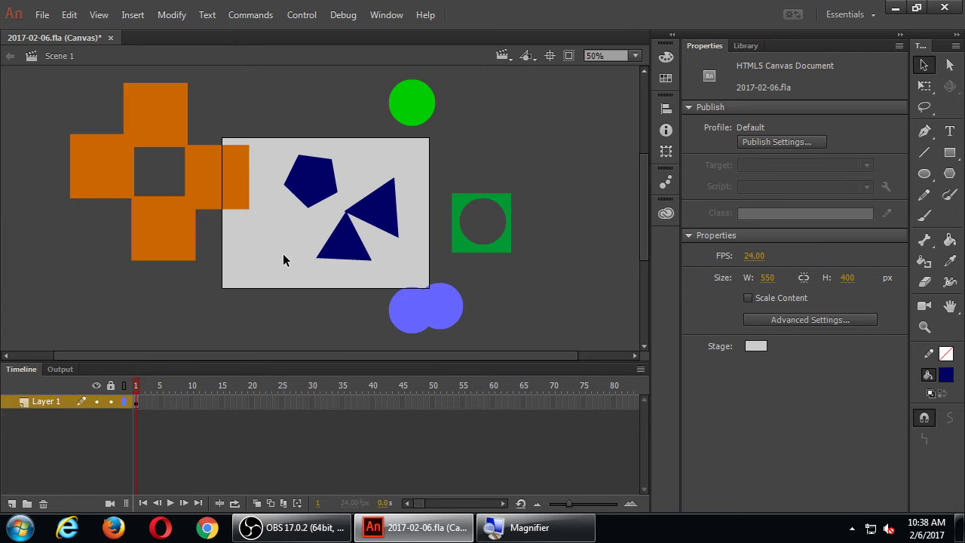
key(ctrl+s)
Step: Hide Layer 1 and turn it into a guide layer
key(ctrl+equal)
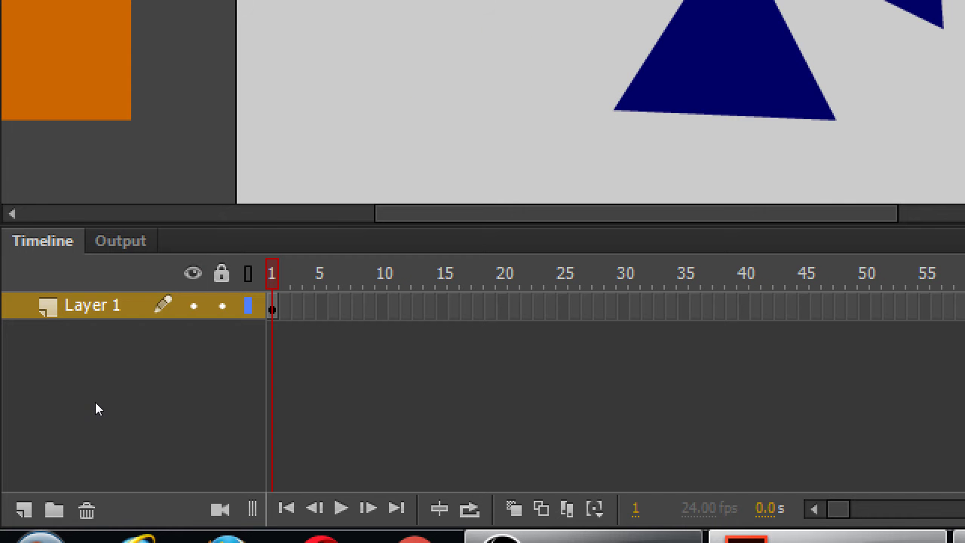
key(ctrl+alt+shift+h)
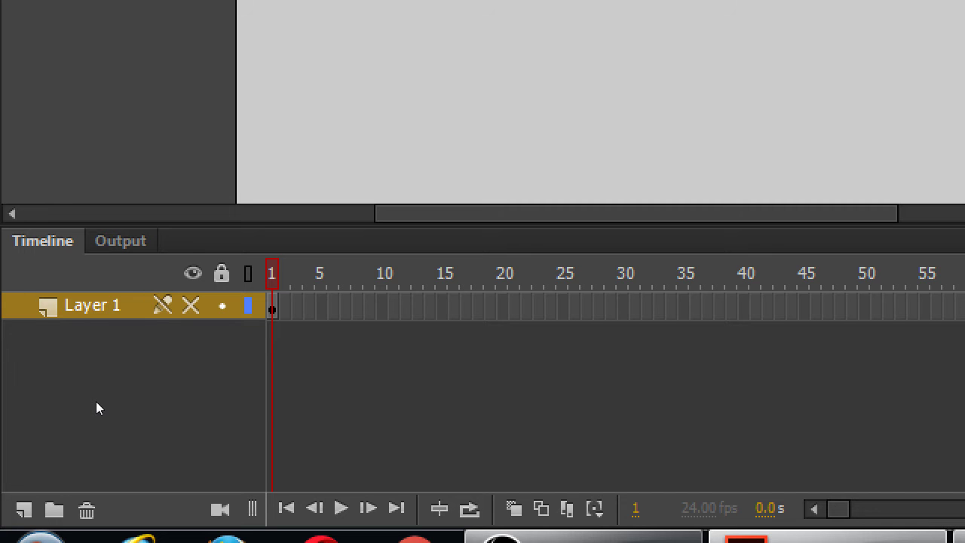
right_click(24, 401)
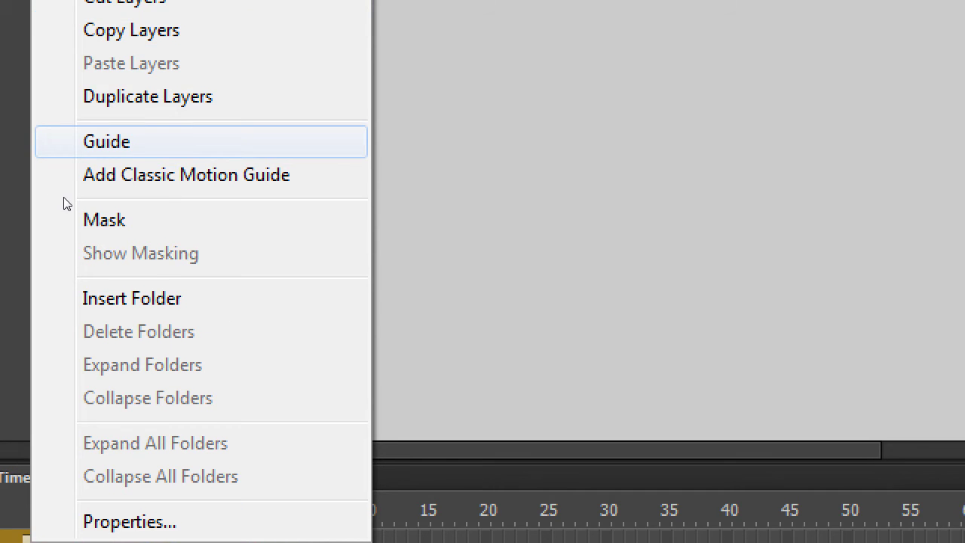
key(Return)
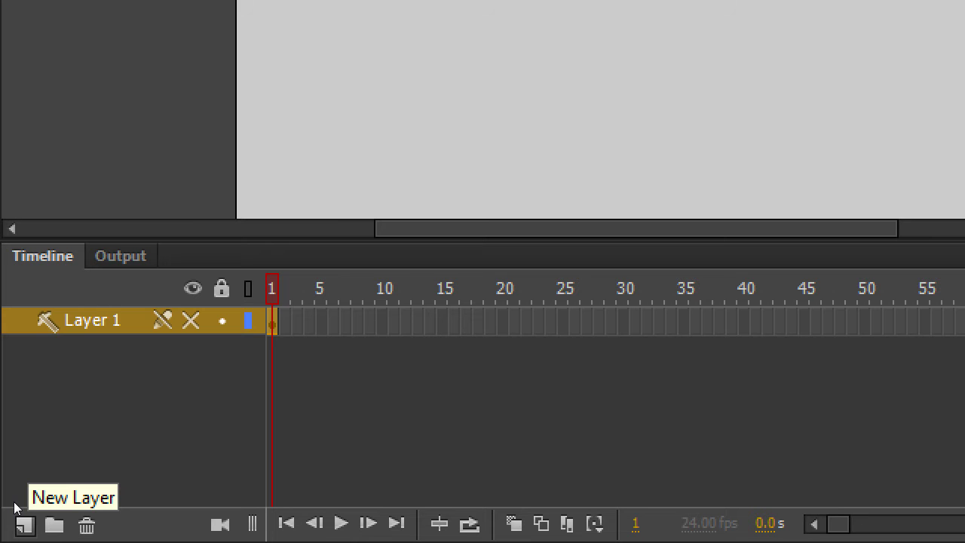
Step: Add a new layer above Layer 1 and draw a dark blue square about 132 × 132 px at about X 69, Y 83 on it
click(24, 524)
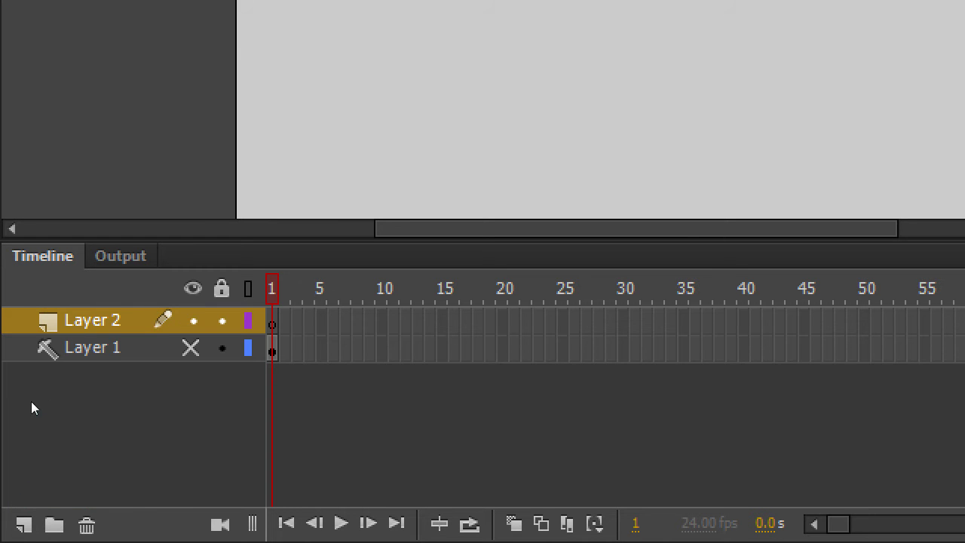
key(ctrl+minus)
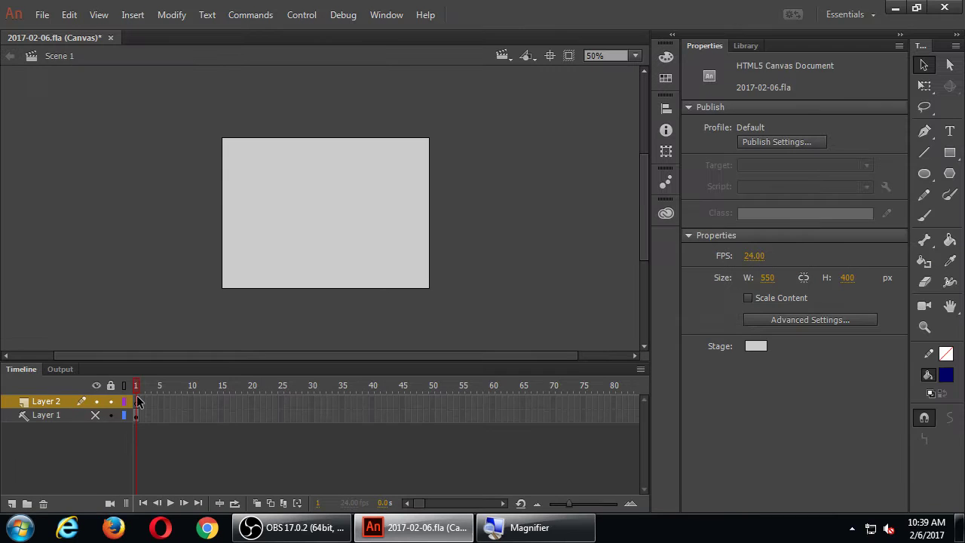
key(ctrl+equal)
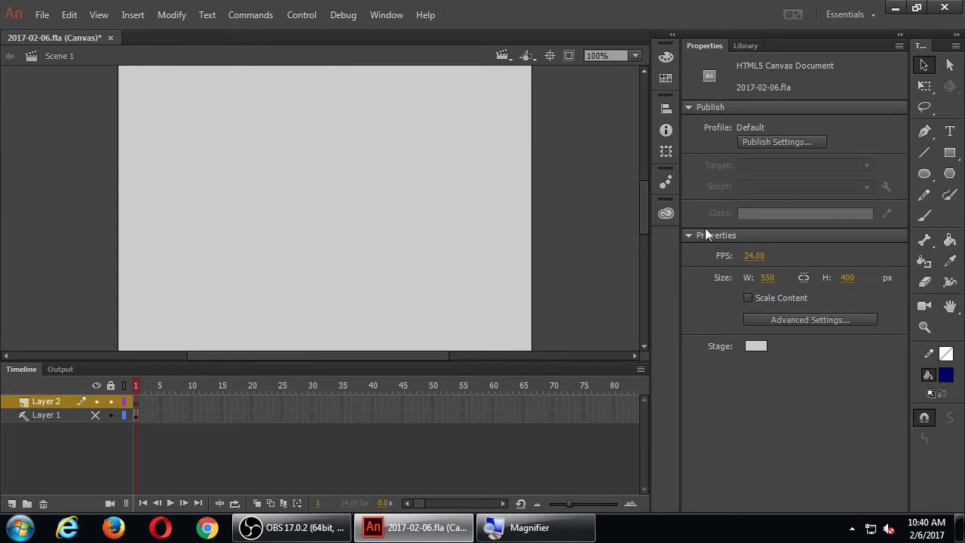
click(950, 152)
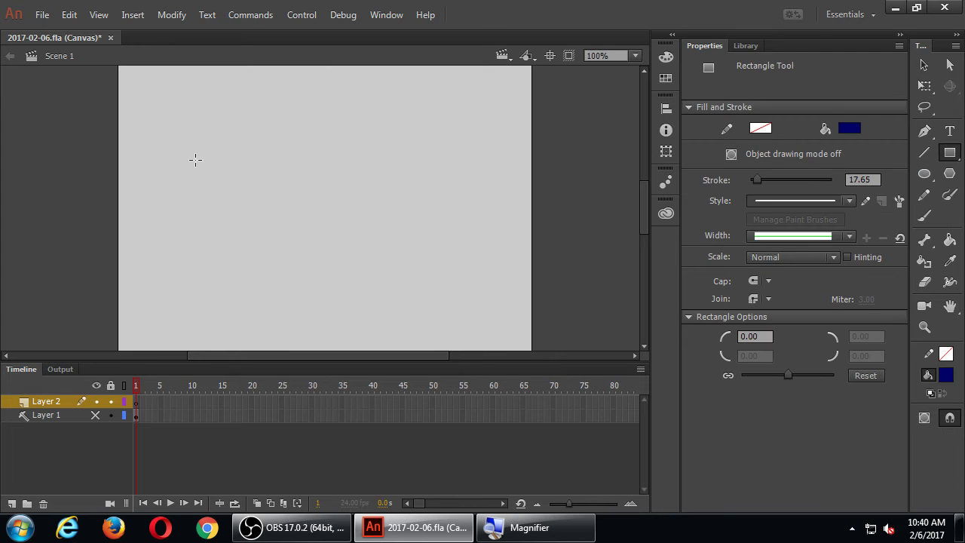
drag(169, 125, 264, 226)
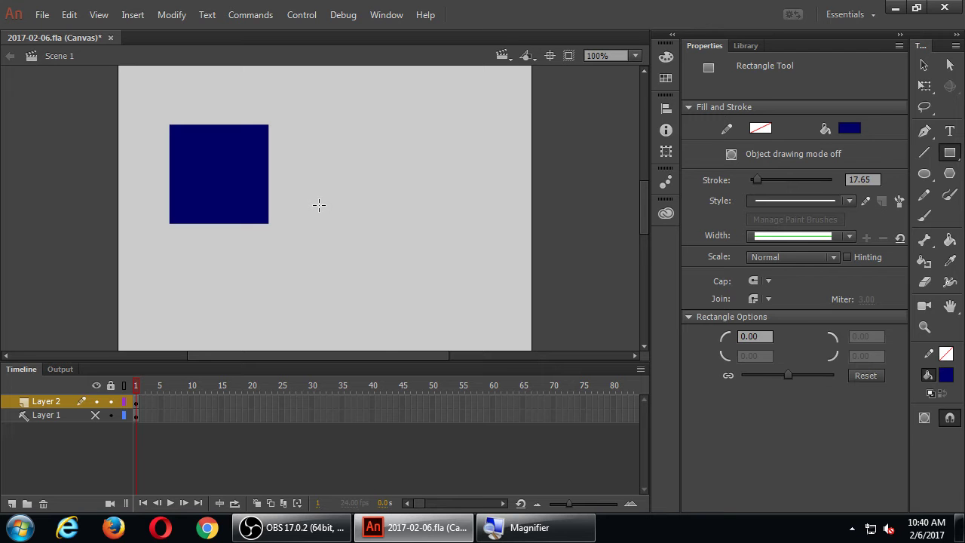
key(v)
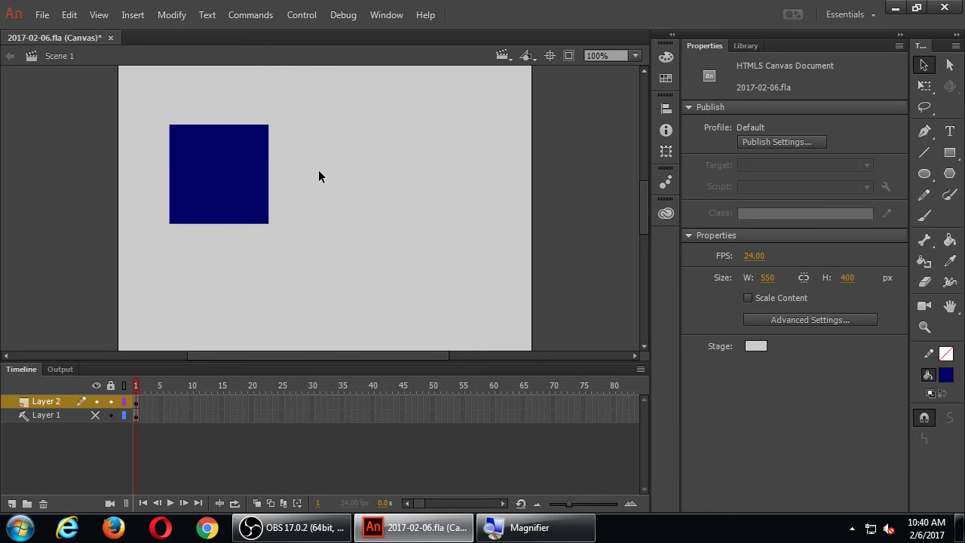
Step: Place a copy of the square left of the stage at about X -146, Y 23, and move the original to about X 46, Y 83
click(228, 170)
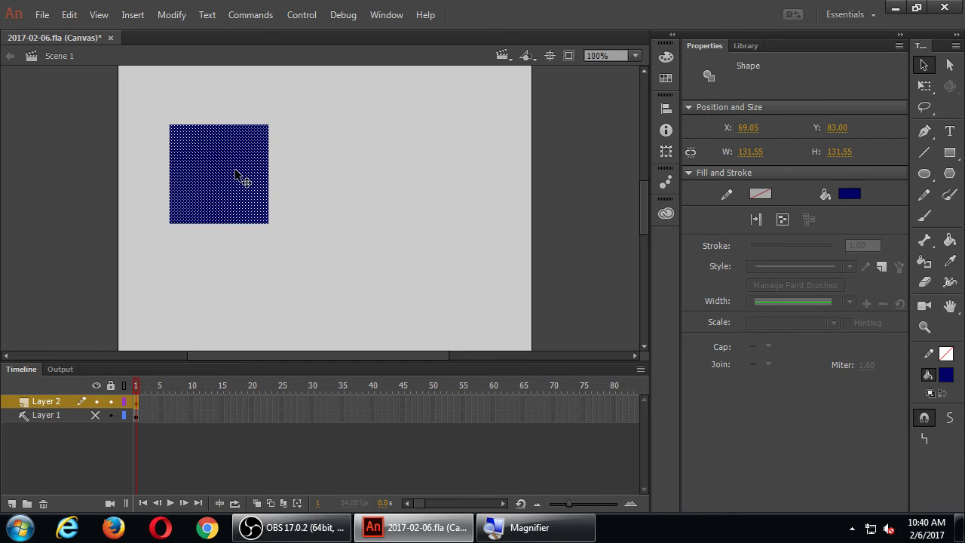
drag(243, 176, 106, 160)
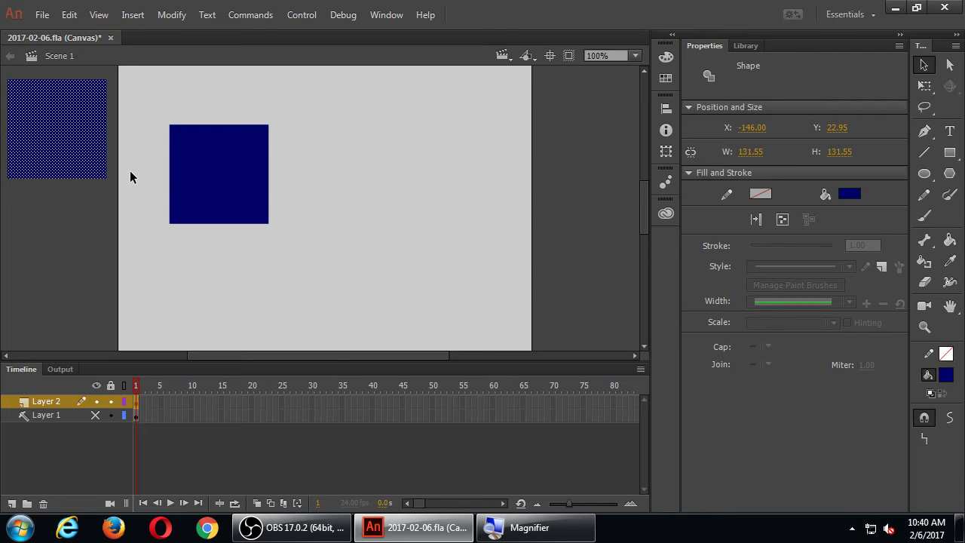
click(211, 178)
drag(233, 194, 200, 175)
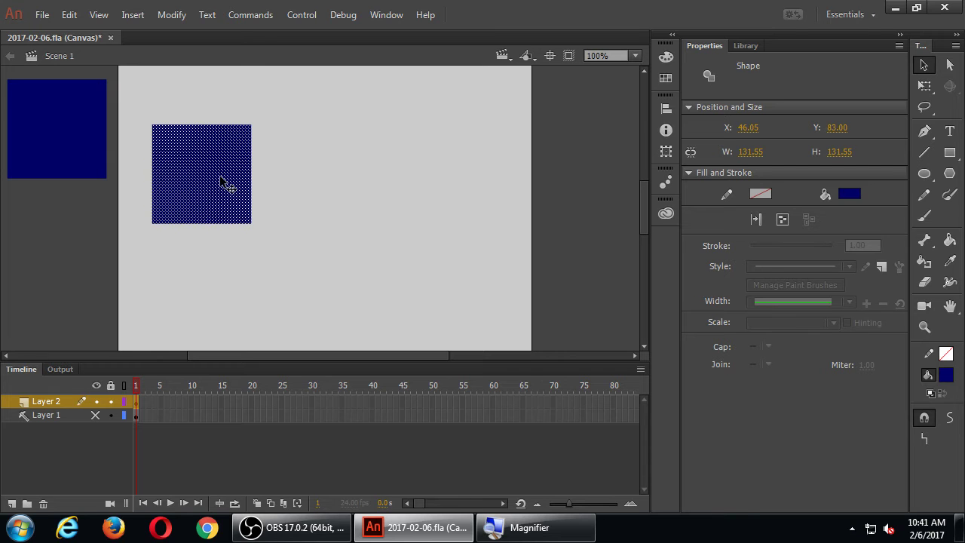
Step: Place another copy of the stage's square at about X 259, Y 93 and recolour that copy orange-red
drag(224, 183, 351, 175)
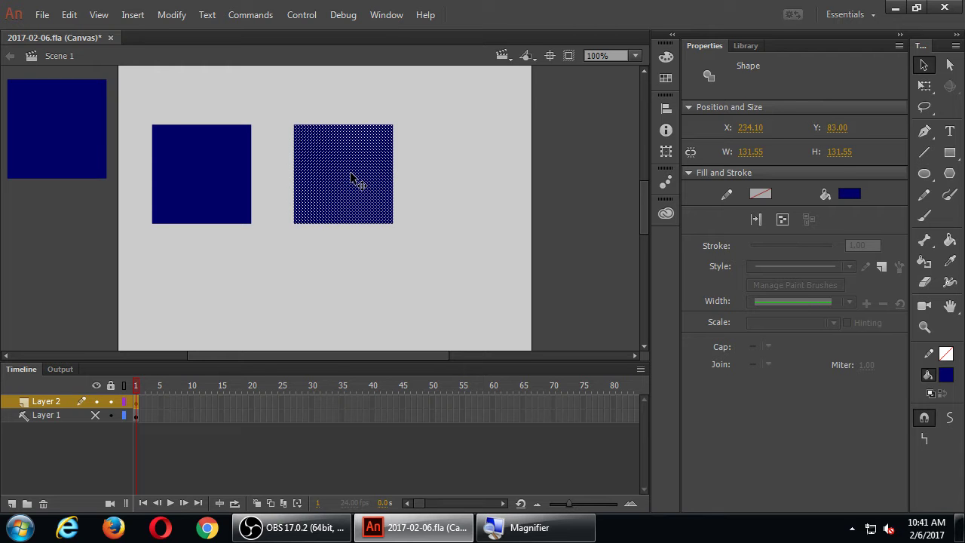
drag(339, 178, 358, 186)
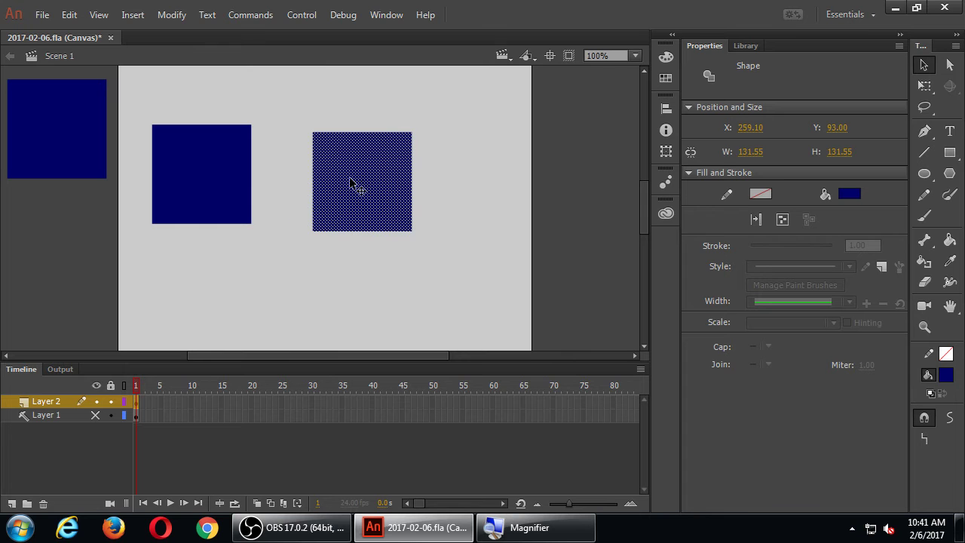
click(857, 194)
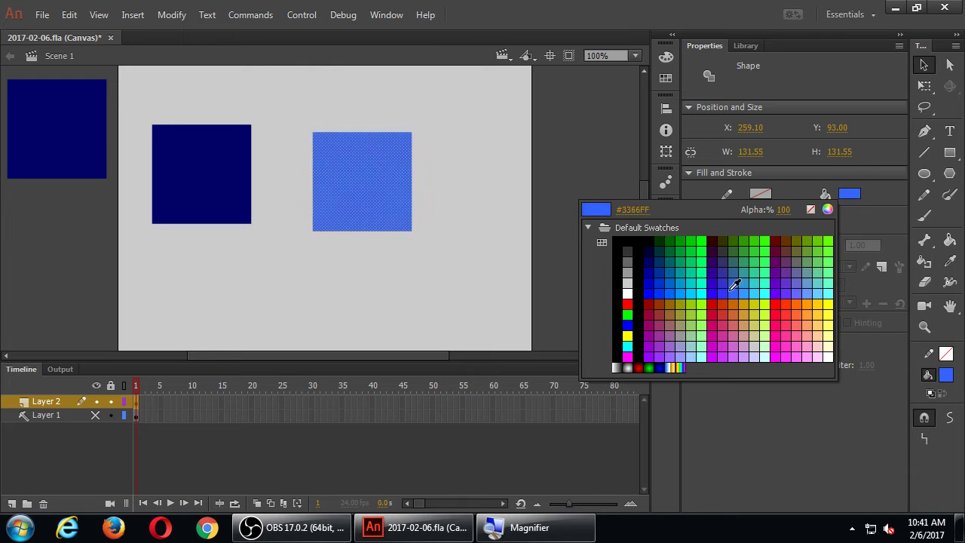
click(727, 302)
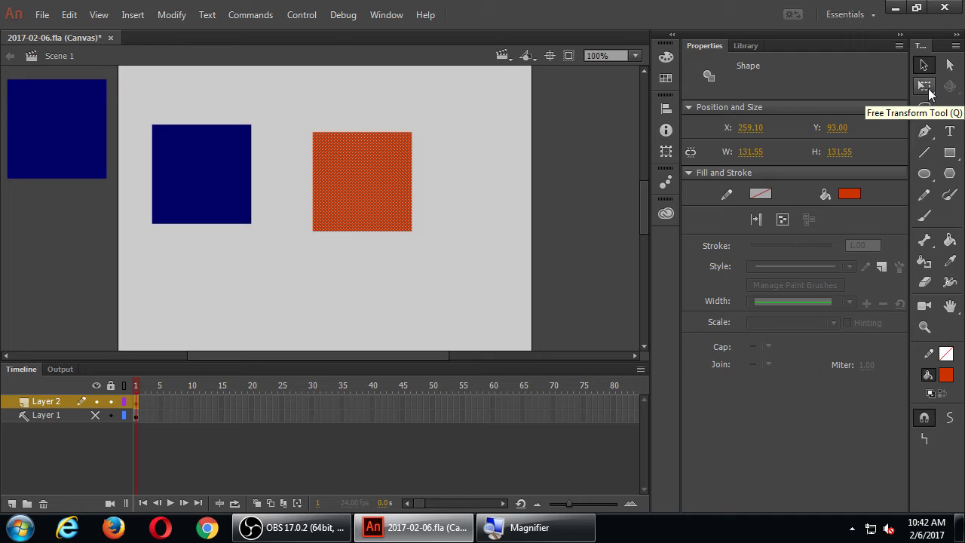
Step: Try widening the orange-red square about its centre to about 220 px with the Free Transform tool, and undo the change
click(929, 87)
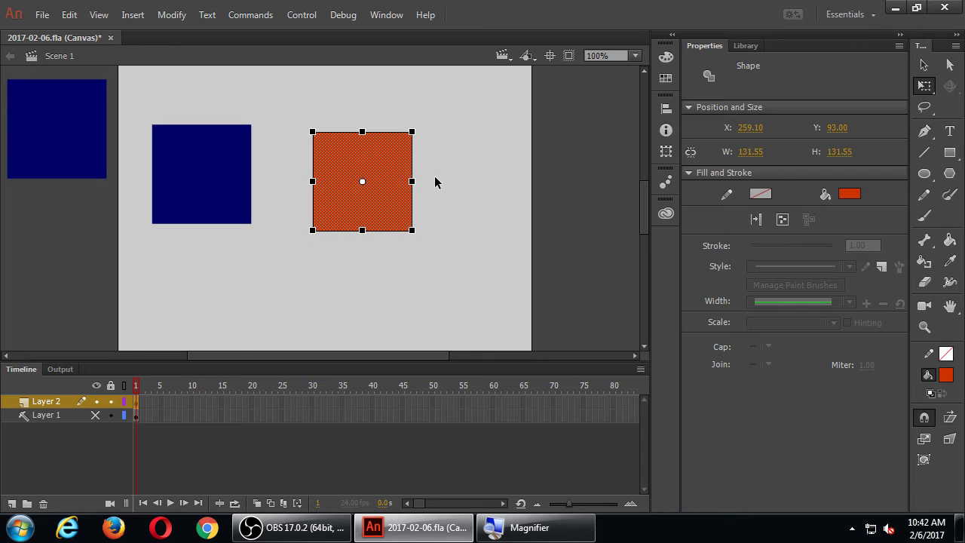
drag(411, 182, 446, 182)
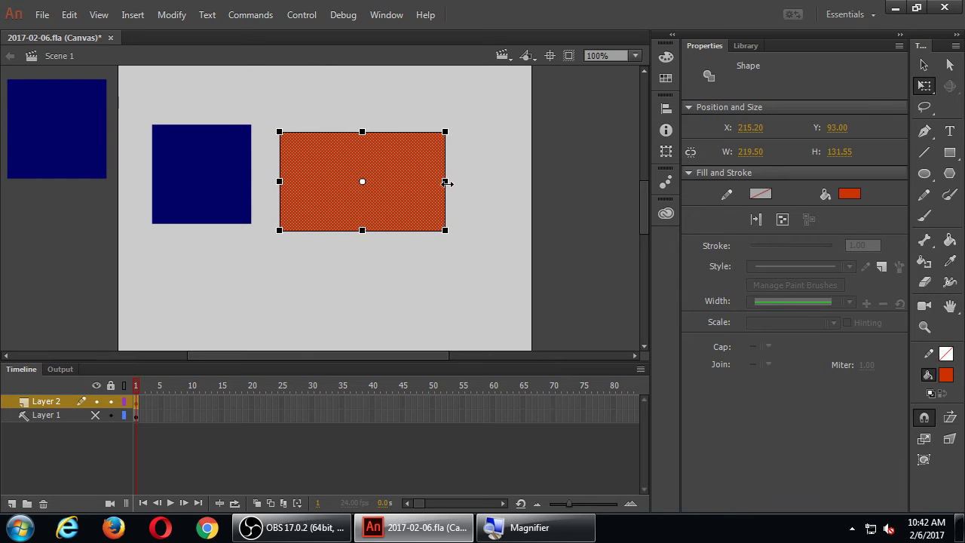
key(ctrl+z)
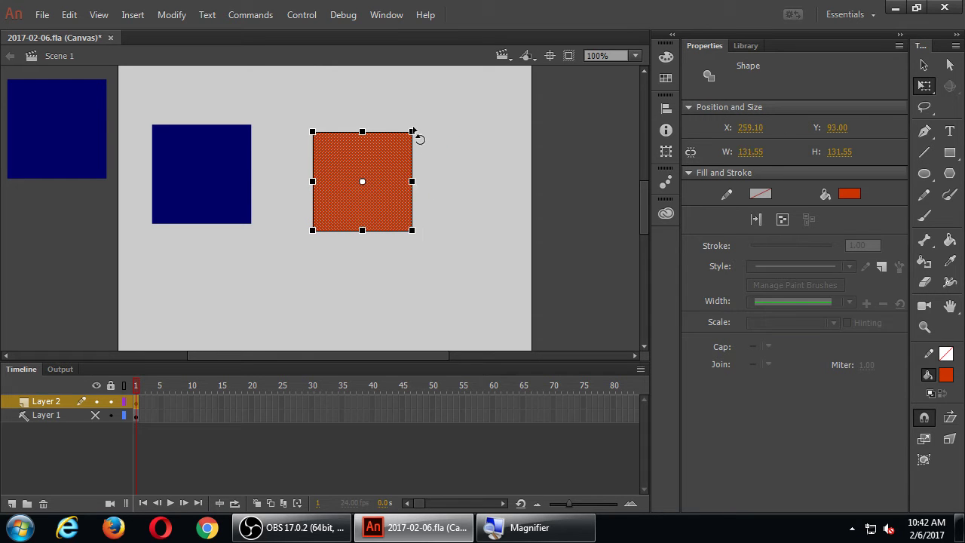
Step: Rotate the orange-red square 45° about its centre into a diamond with the Free Transform tool
drag(412, 131, 383, 162)
key(ctrl+z)
drag(424, 136, 379, 115)
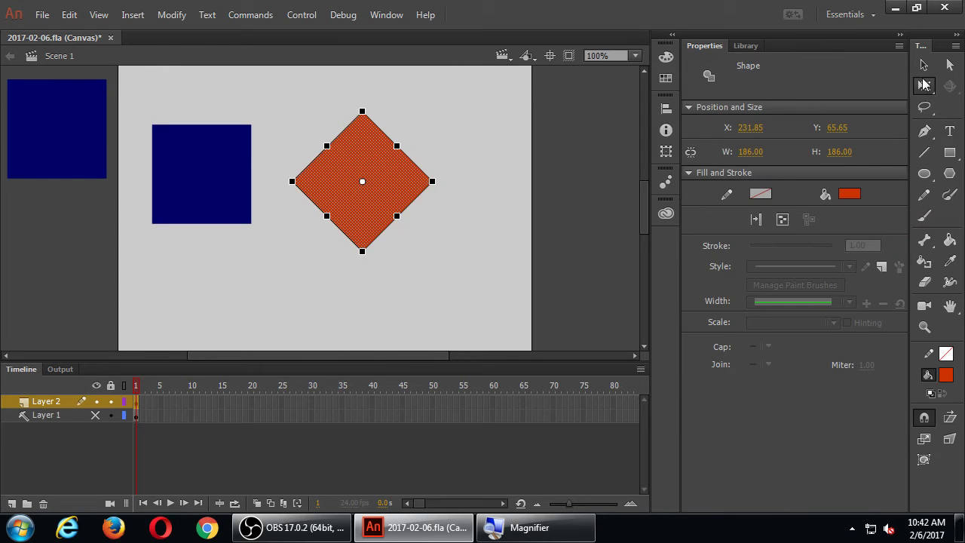
key(v)
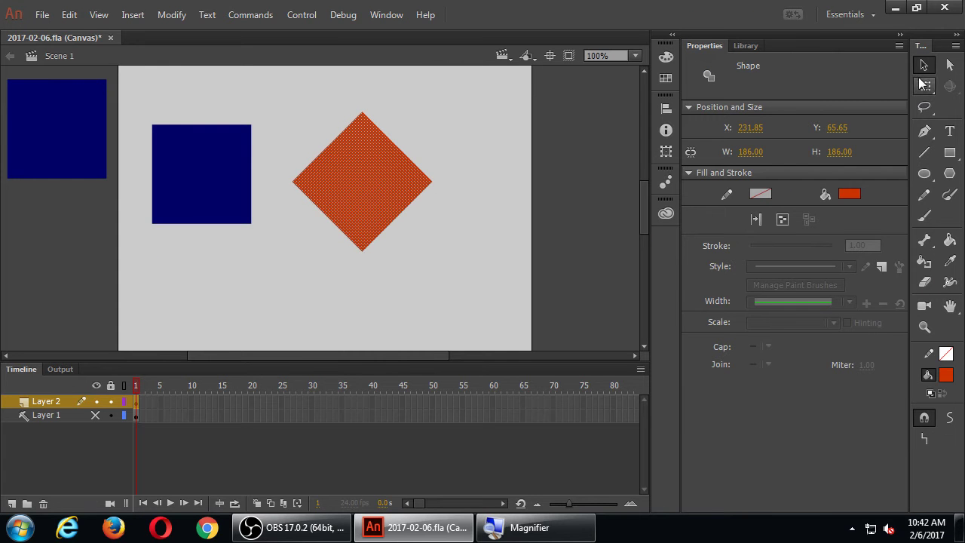
Step: Cut a V-shaped notch into the stage's blue square by overlapping it with the orange-red diamond, then move the diamond to about X 280, Y 92
drag(397, 160, 213, 120)
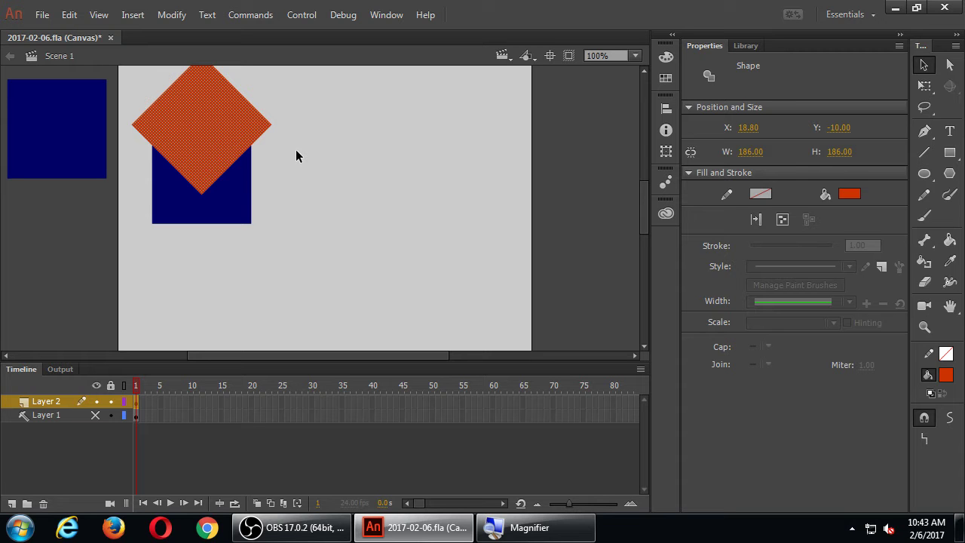
click(379, 174)
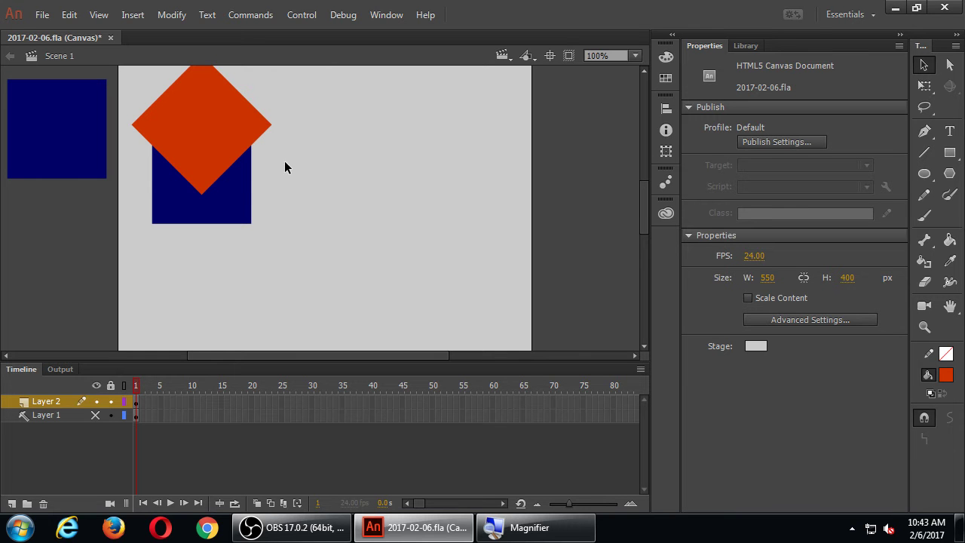
click(208, 133)
drag(194, 137, 411, 137)
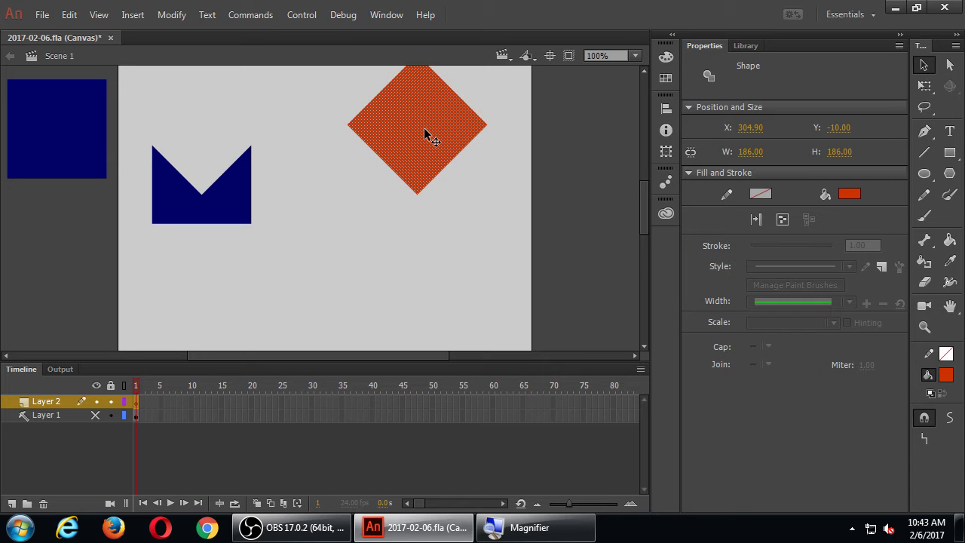
drag(428, 125, 409, 202)
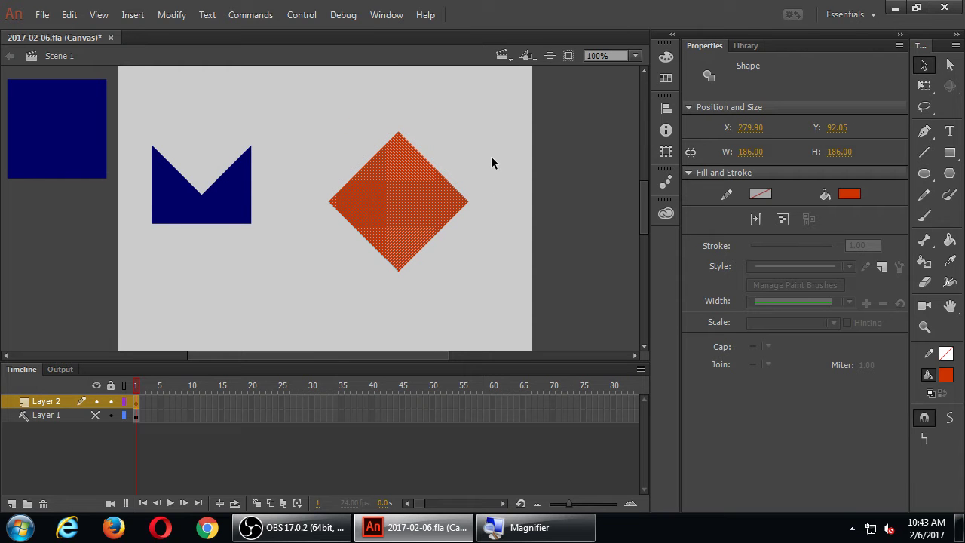
click(490, 156)
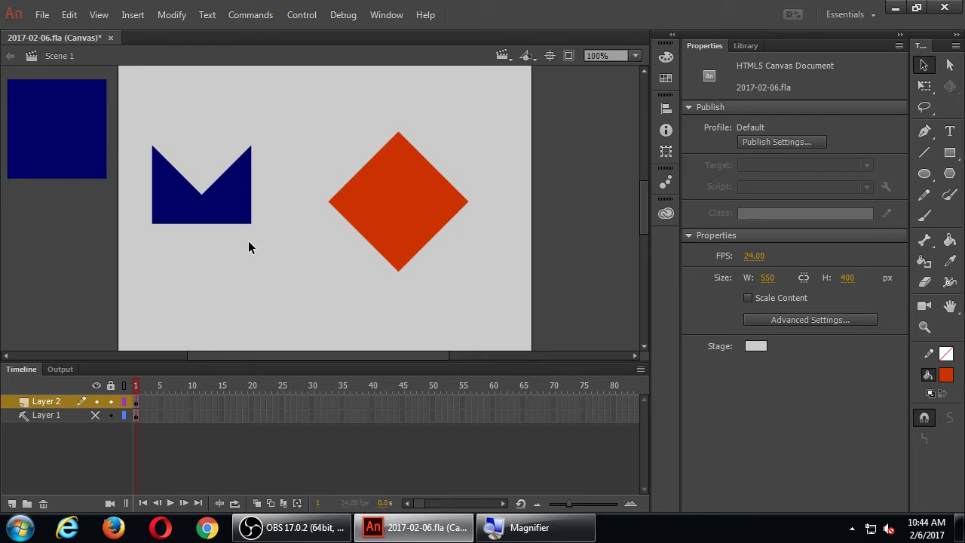
Step: Recolour the orange-red diamond dark blue (#000066) by sampling the fill of the notched shape
click(238, 221)
click(414, 215)
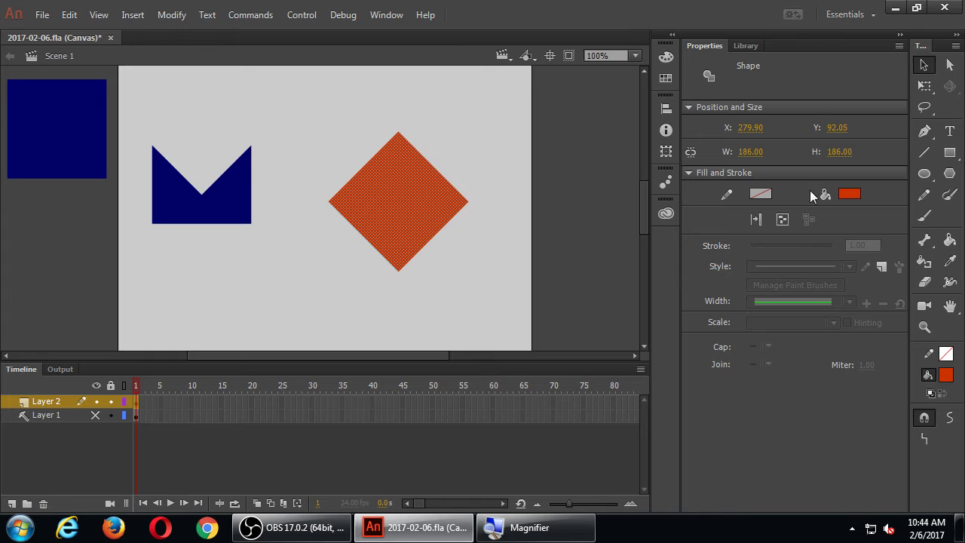
click(850, 195)
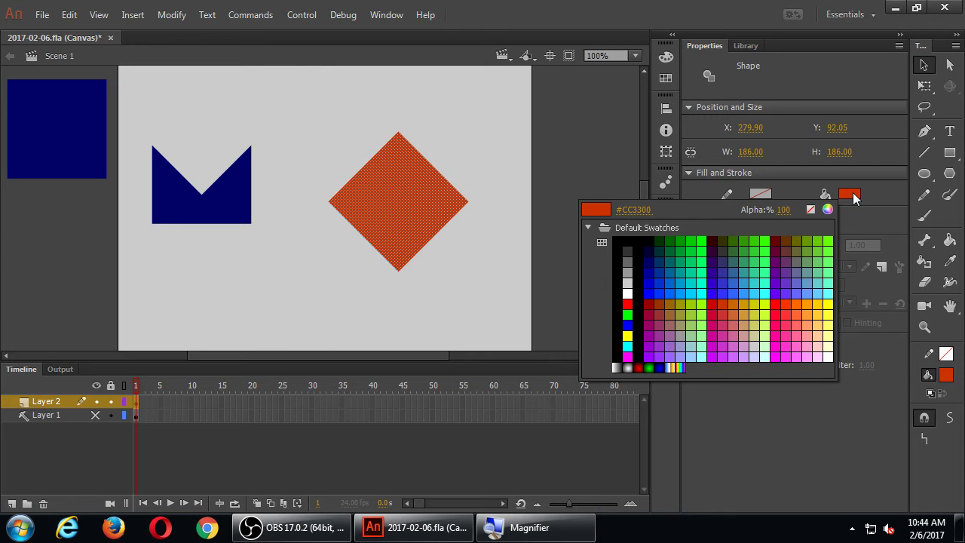
click(849, 195)
click(495, 192)
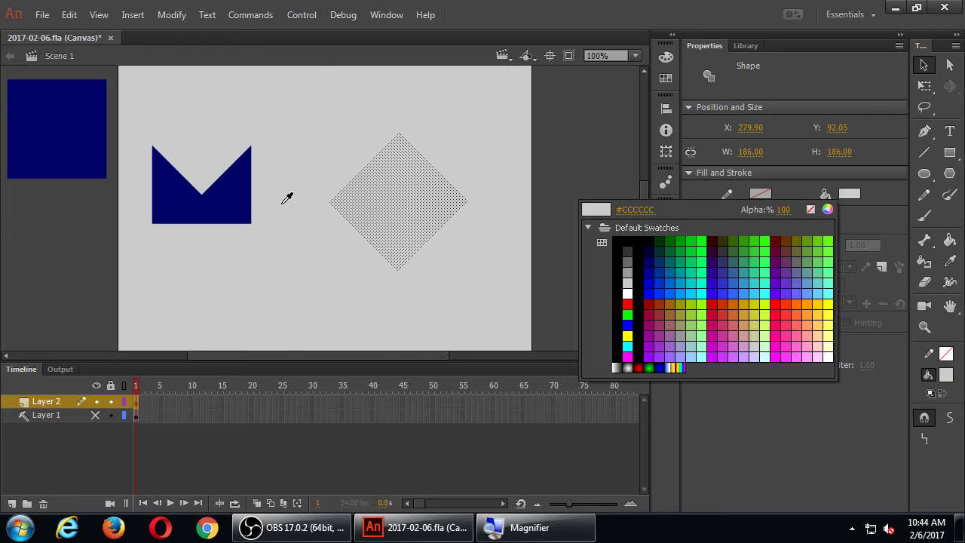
click(236, 199)
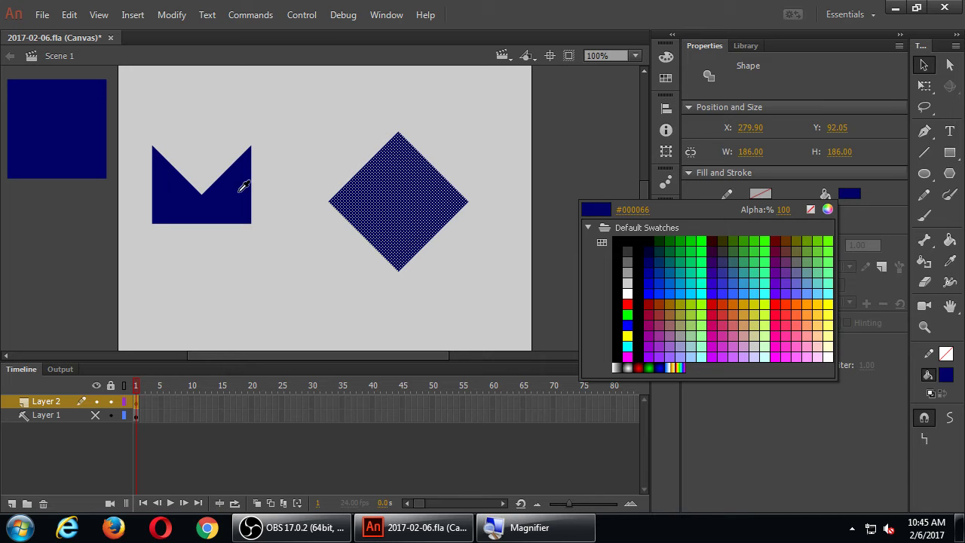
click(244, 189)
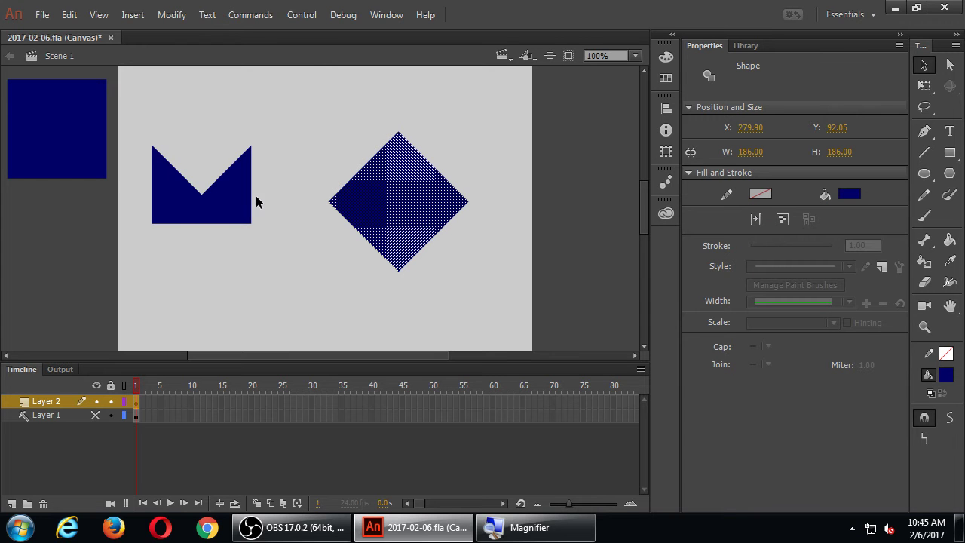
click(475, 160)
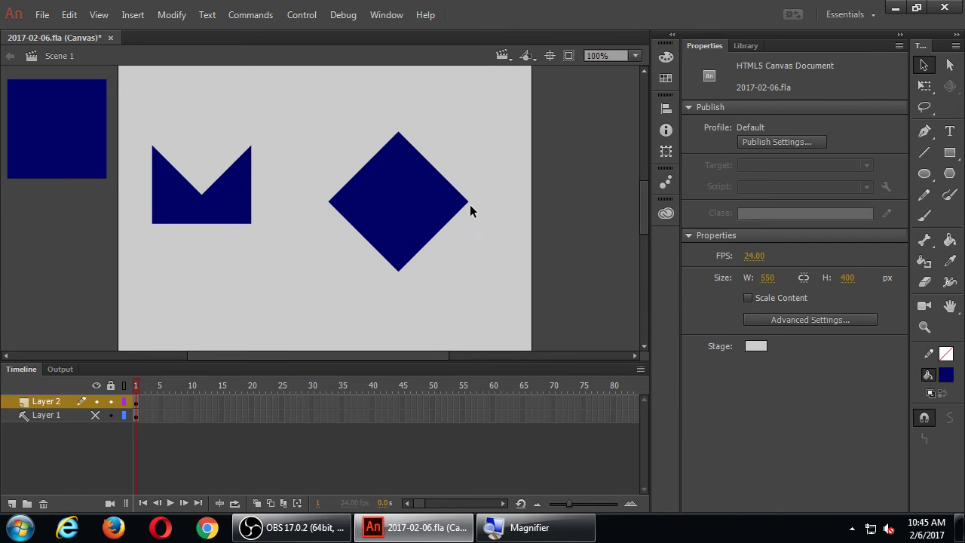
Step: Move the blue diamond over the notched shape and back, placing it at about X 280, Y 79
click(426, 205)
drag(413, 210, 226, 220)
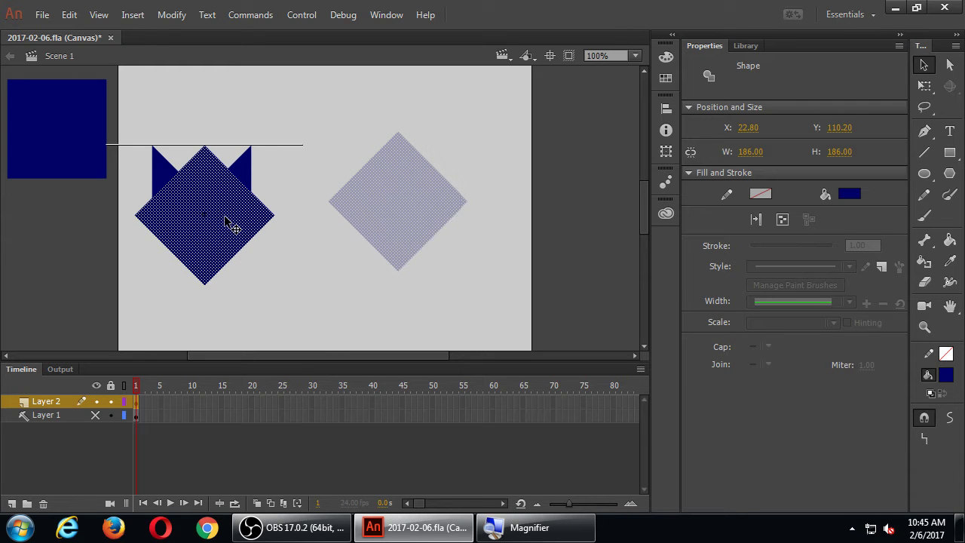
drag(226, 221, 422, 201)
click(357, 284)
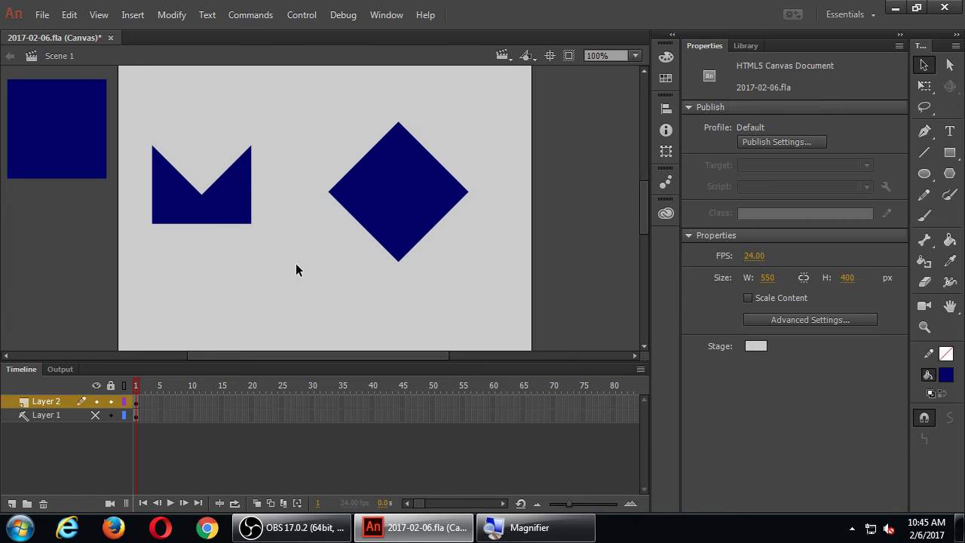
Step: Try placing the notched shape over the diamond at about X 308, Y 94, and undo the move
click(234, 210)
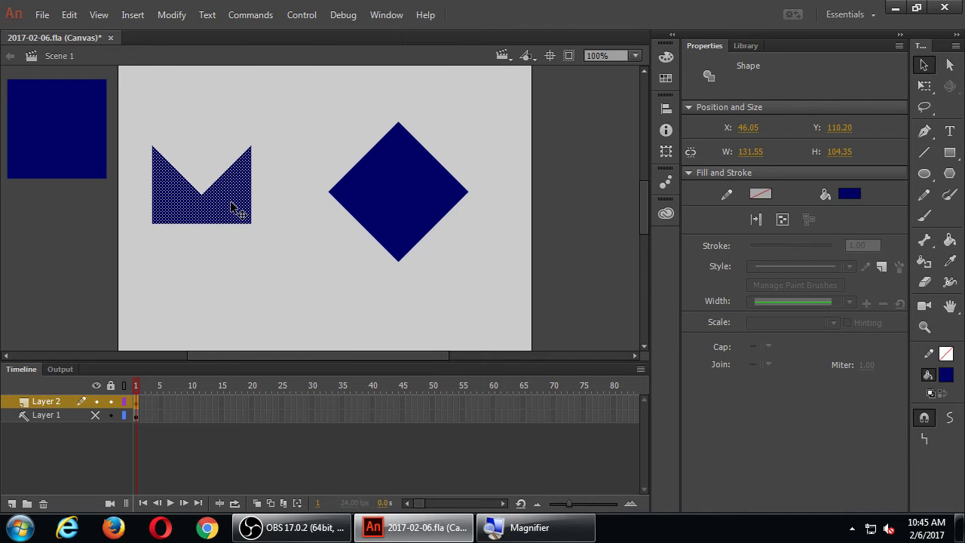
drag(232, 209, 429, 197)
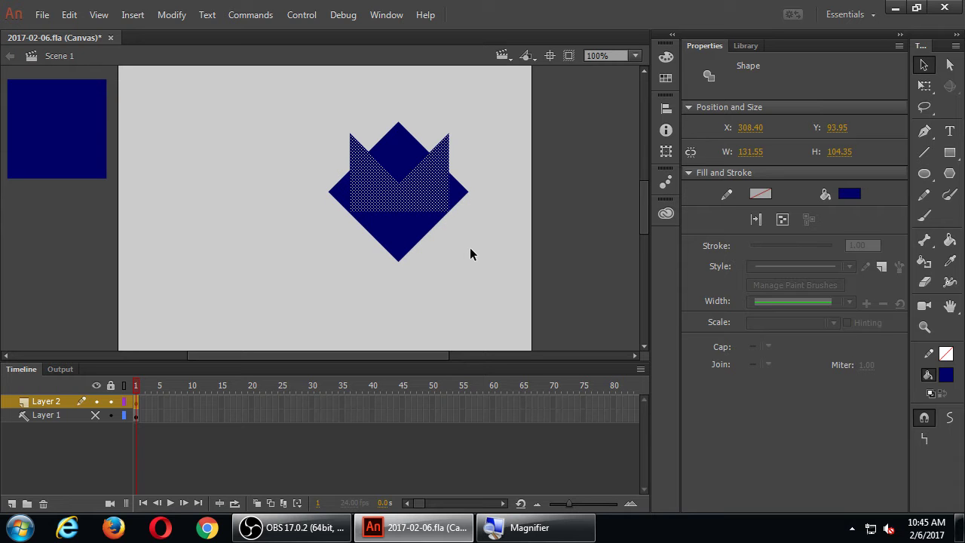
key(ctrl+z)
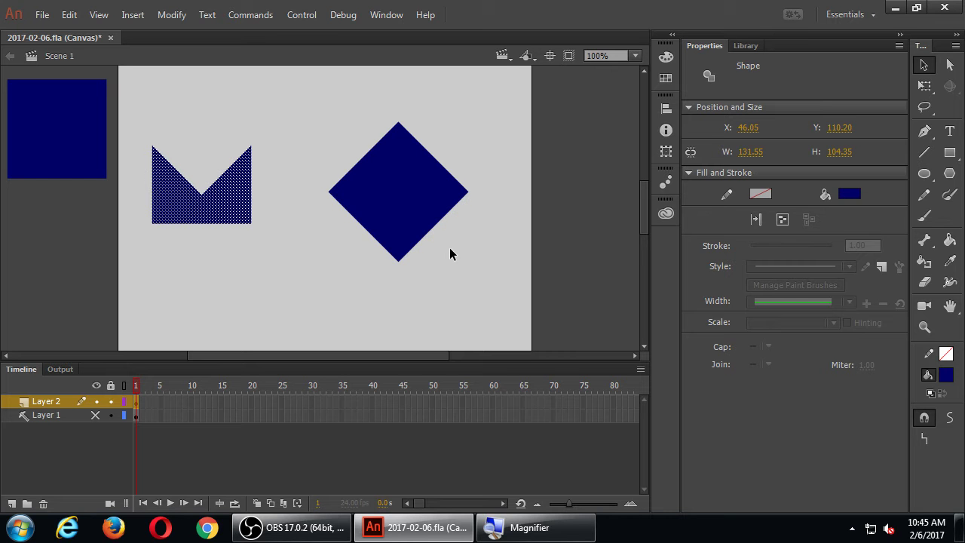
Step: Recolour the diamond from the default swatches with a dark reddish brown fill
click(370, 299)
click(392, 203)
click(849, 195)
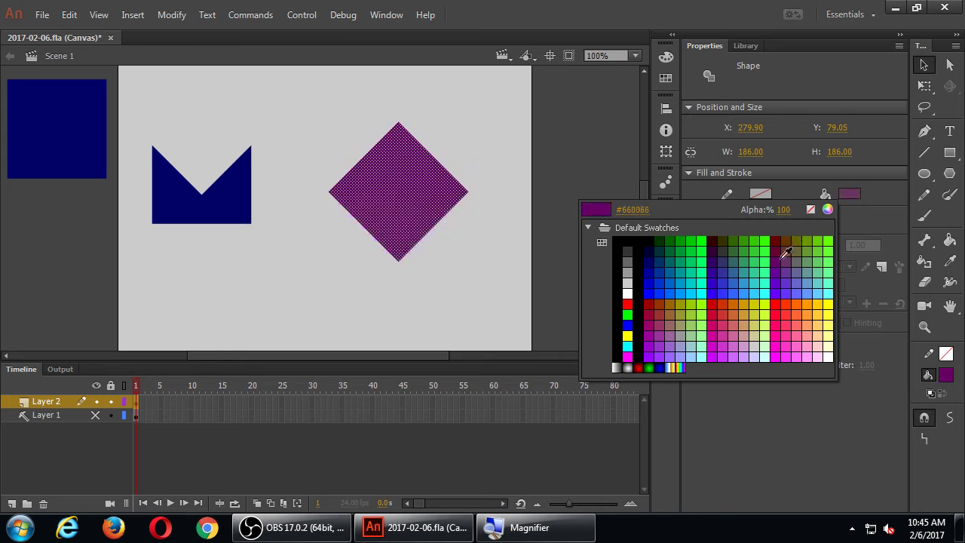
click(786, 249)
click(499, 265)
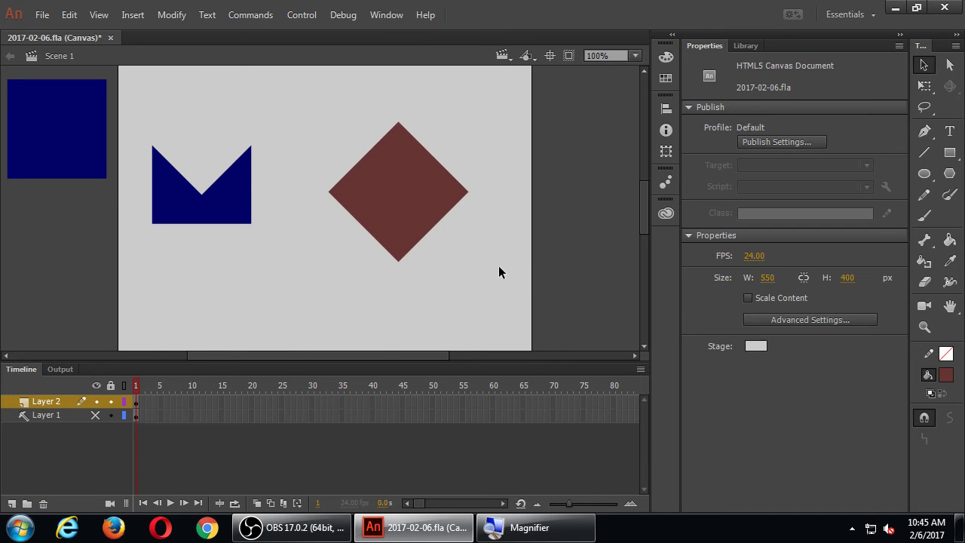
Step: Move the notched blue shape onto the brown diamond and nudge it down to about X 305, Y 101
click(242, 224)
drag(223, 208, 416, 194)
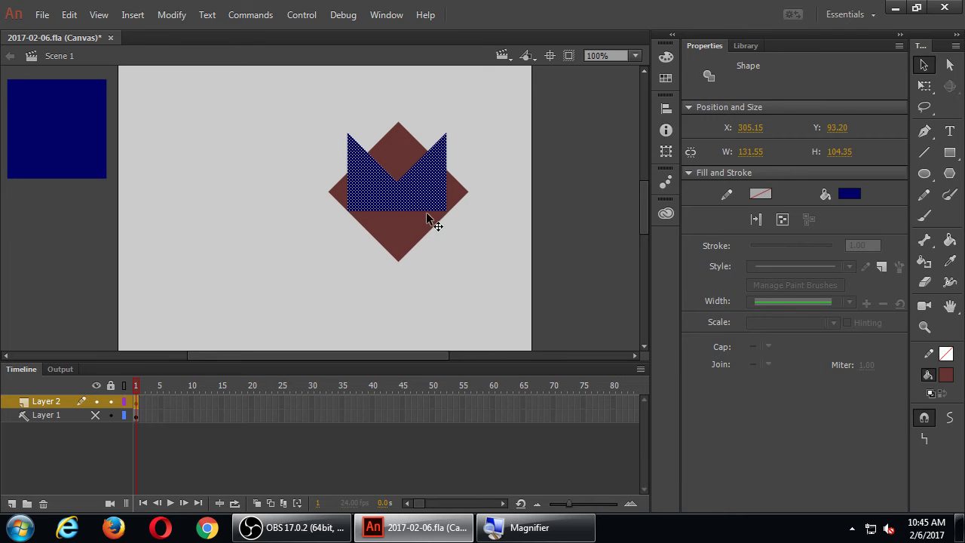
key(Down)
key(Down)
key(Down)
key(Down)
key(Down)
key(Down)
key(Down)
key(Down)
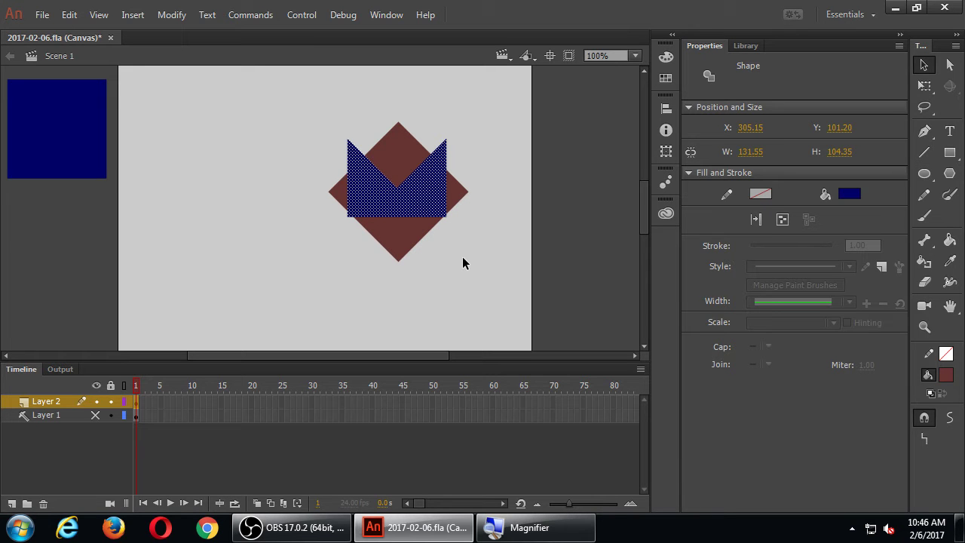
Step: Turn off object snapping and move the notched blue shape to about X 307, Y 95 on the diamond
mouse_move(419, 199)
mouse_down()
mouse_move(415, 218)
mouse_move(417, 202)
mouse_up()
key(ctrl+z)
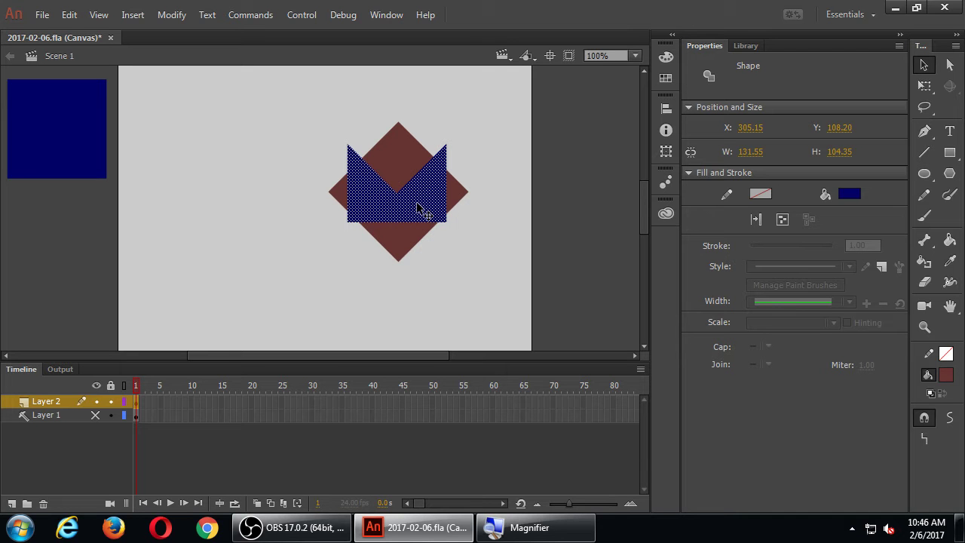
mouse_move(423, 203)
mouse_down()
mouse_move(424, 194)
mouse_move(437, 205)
mouse_move(418, 200)
mouse_up()
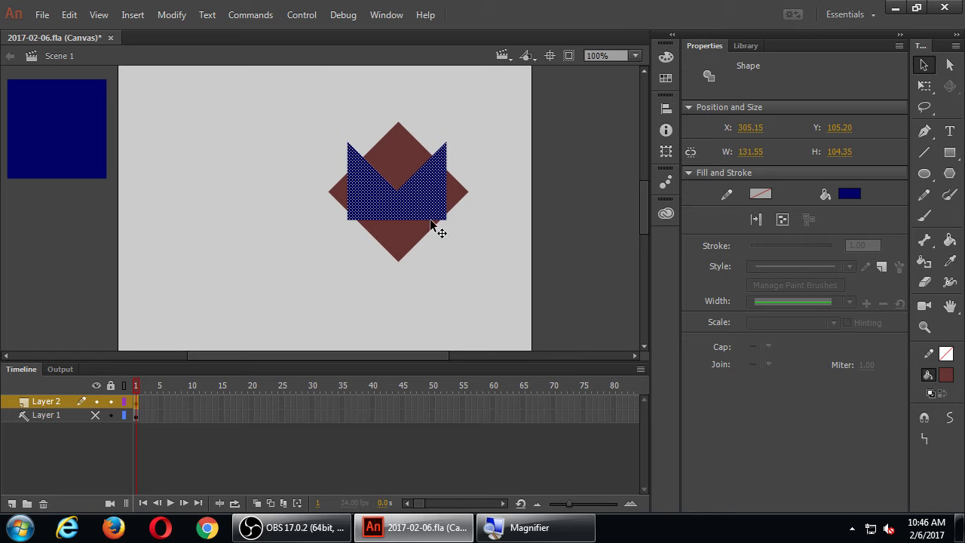
mouse_move(430, 219)
mouse_down()
mouse_move(443, 221)
mouse_move(421, 200)
mouse_move(431, 213)
mouse_up()
key(ctrl+equal)
key(ctrl+equal)
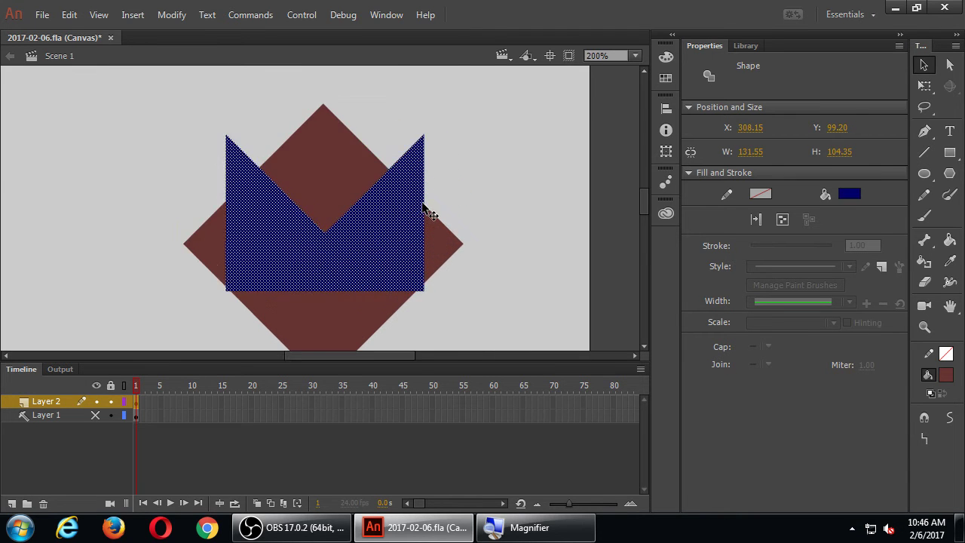
scroll(641, 202, down, 3)
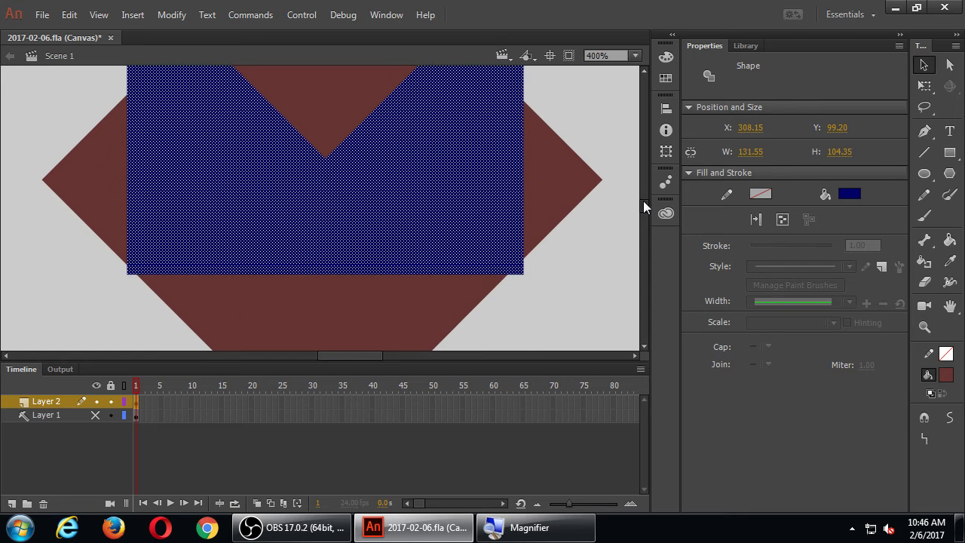
drag(460, 214, 433, 188)
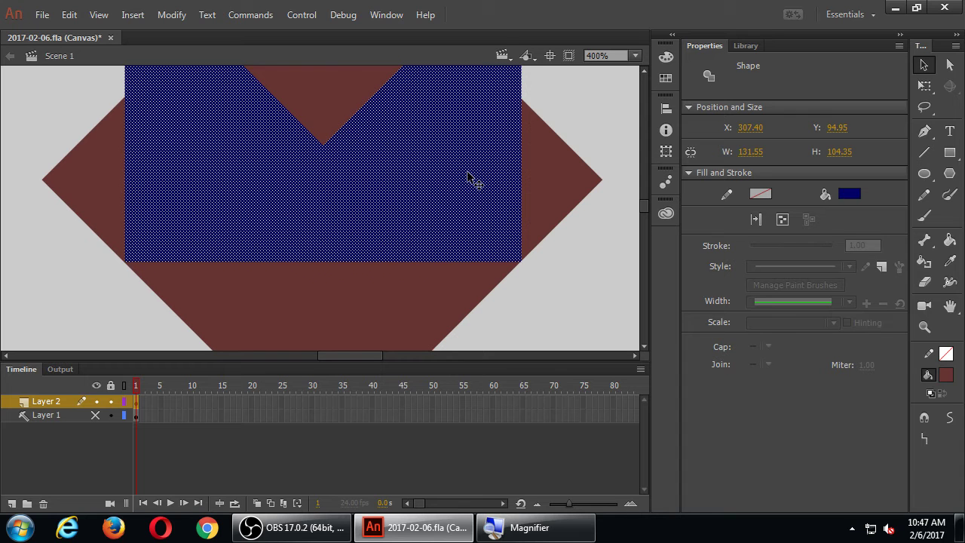
Step: Nudge the notched blue shape until its lower corners meet the diamond's edges, at X 307.15, Y 95.45, and deselect it
key(Down)
key(Down)
key(Down)
key(Down)
key(Down)
key(Down)
key(Down)
key(Down)
key(Down)
key(Down)
key(Down)
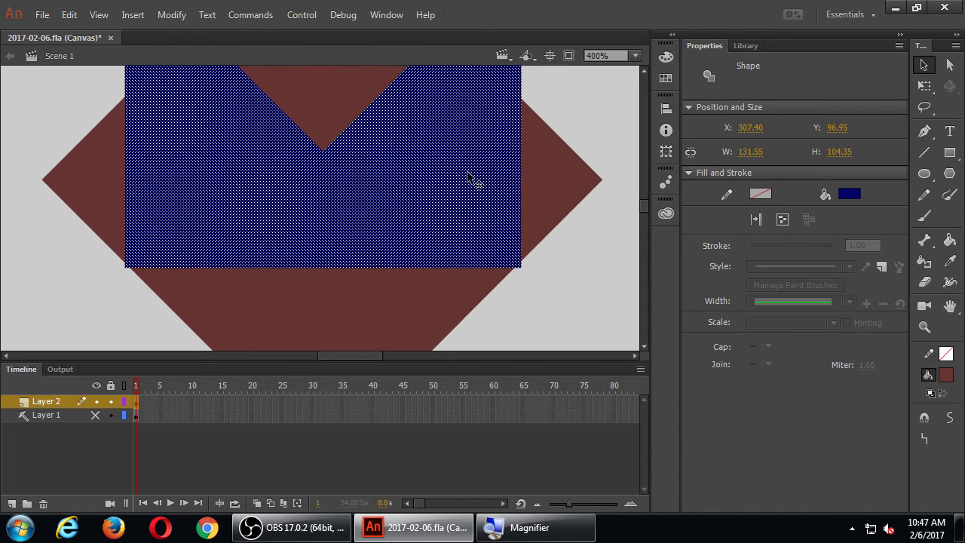
key(Down)
key(Down)
key(Down)
key(Left)
key(Left)
key(Left)
key(Left)
key(Left)
key(Left)
key(Left)
key(Left)
key(Left)
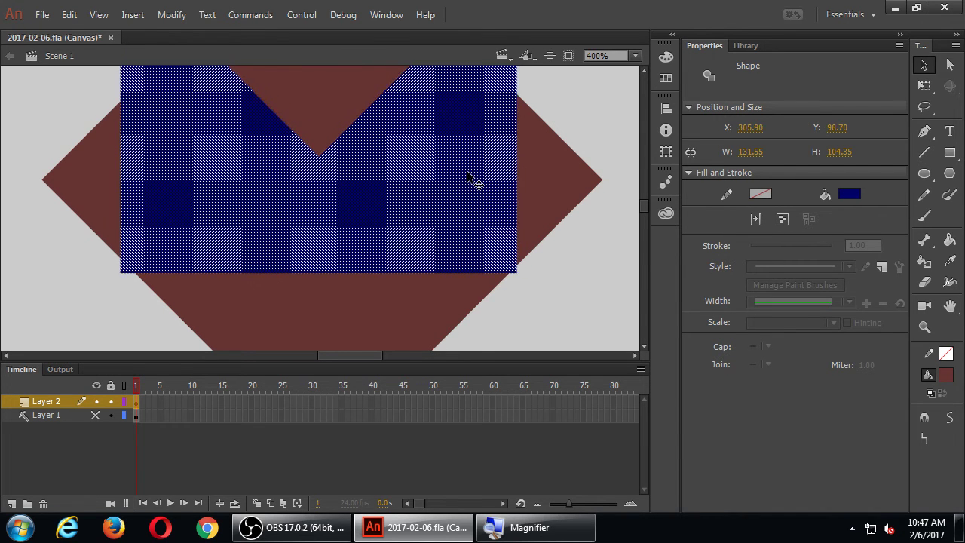
key(Up)
key(Up)
key(Right)
key(Right)
key(Right)
key(Right)
key(Right)
key(Right)
key(Right)
key(Up)
key(Up)
key(Up)
key(Up)
key(Up)
key(Up)
key(Up)
key(Up)
key(Up)
key(Up)
key(Up)
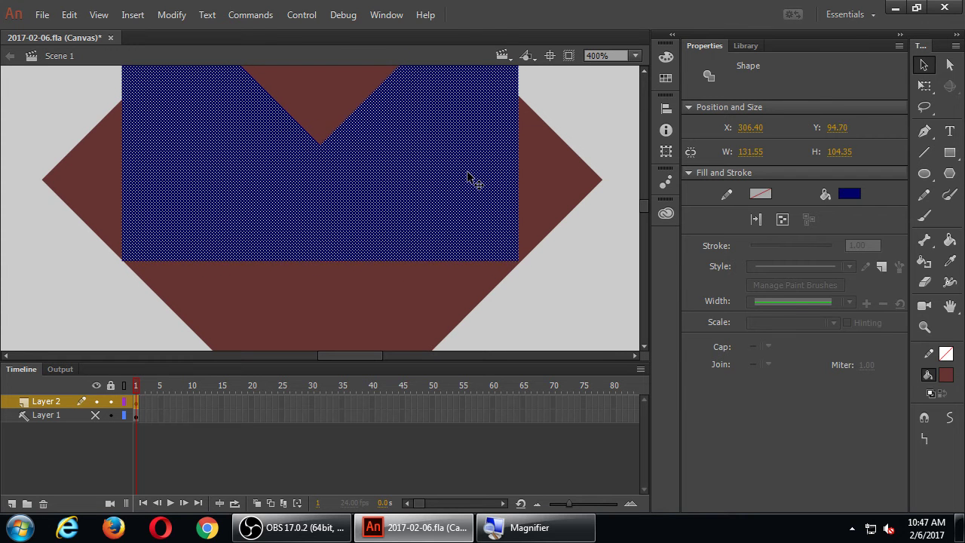
key(Left)
key(Down)
key(Down)
key(Right)
key(Right)
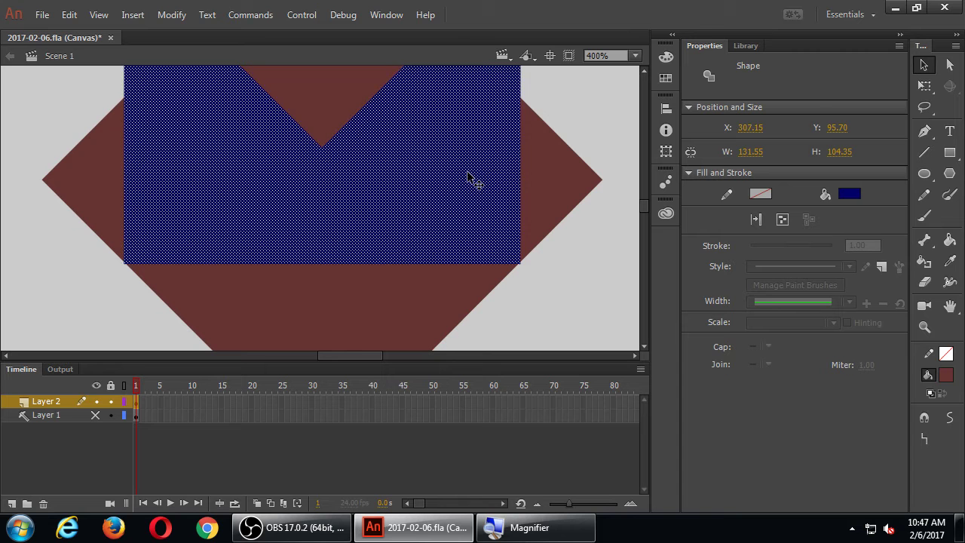
key(Up)
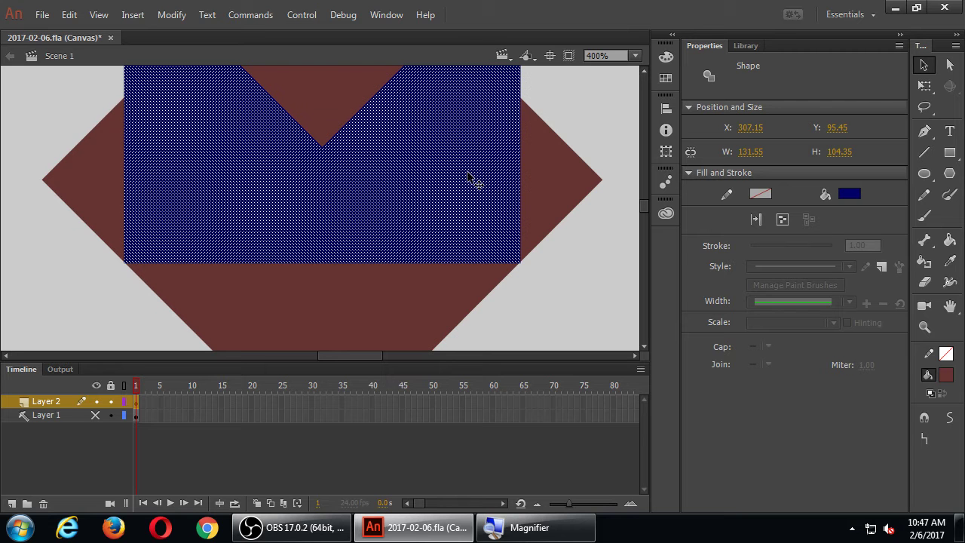
click(613, 126)
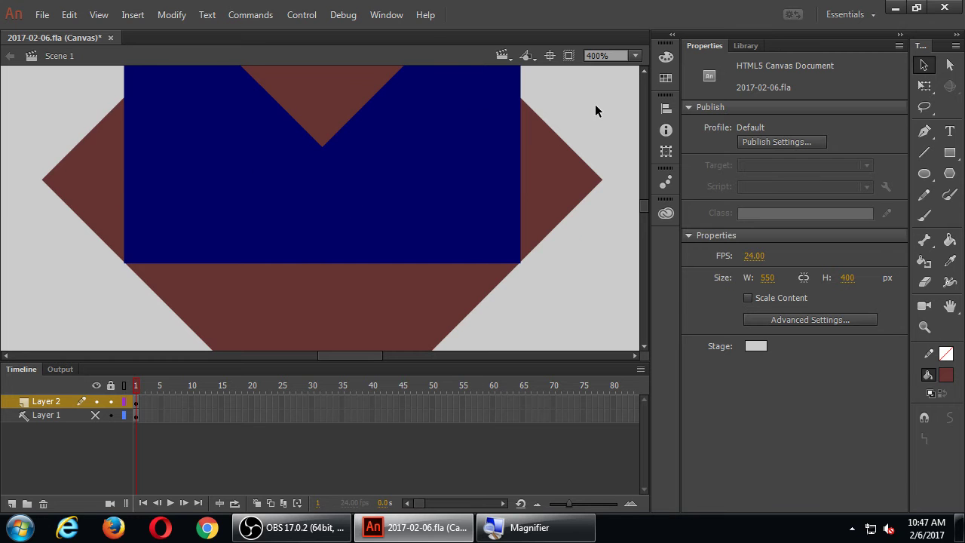
Step: Delete the brown diamond pieces that stick out to the right, to the left and above the notched blue shape
scroll(596, 113, up, 2)
click(563, 251)
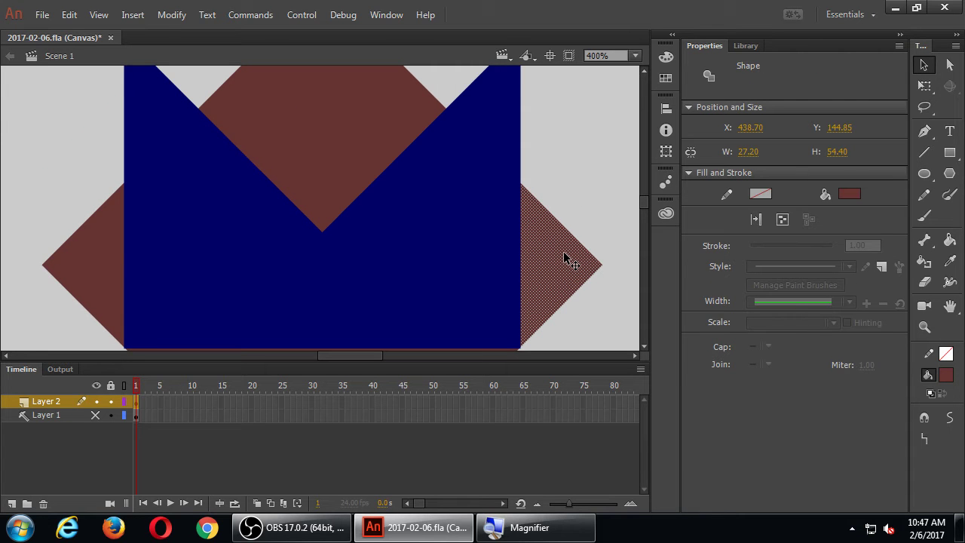
key(ctrl+minus)
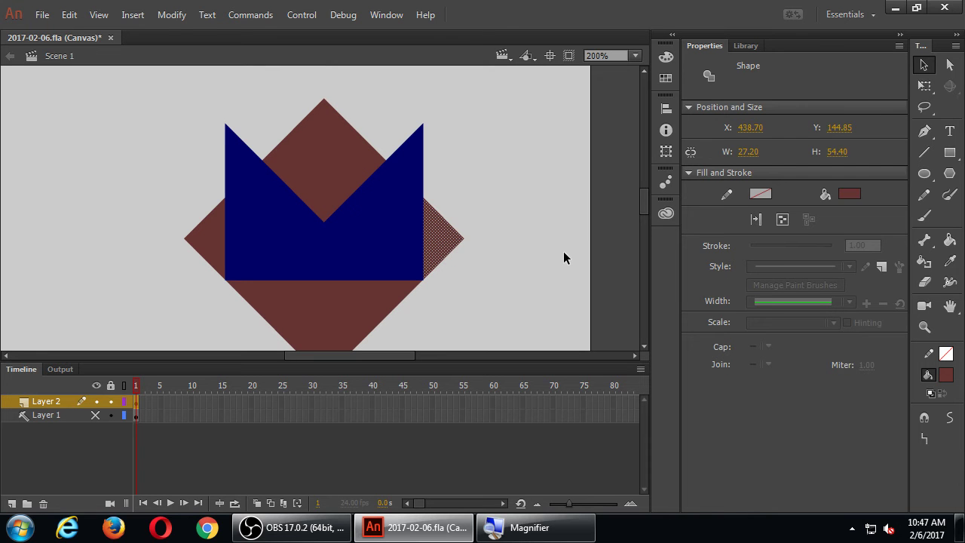
click(563, 251)
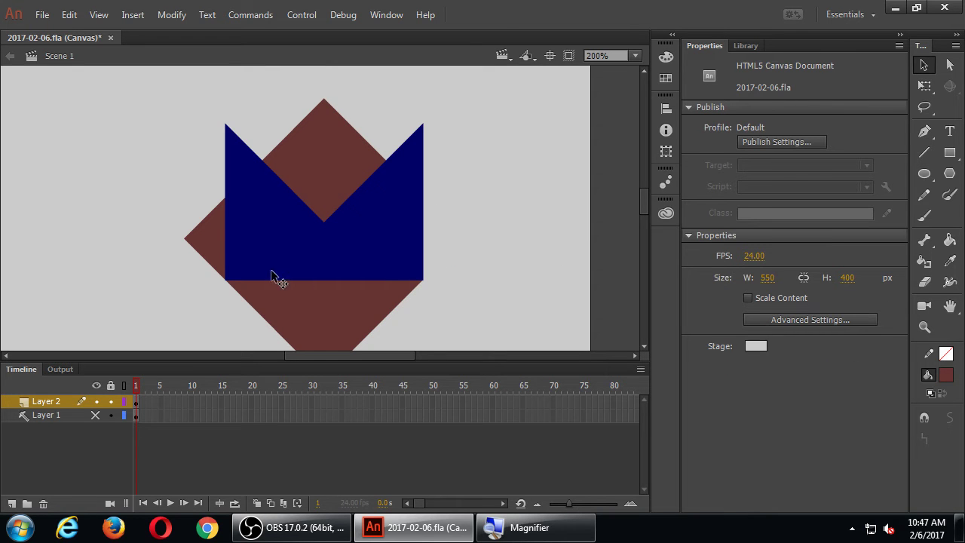
click(207, 234)
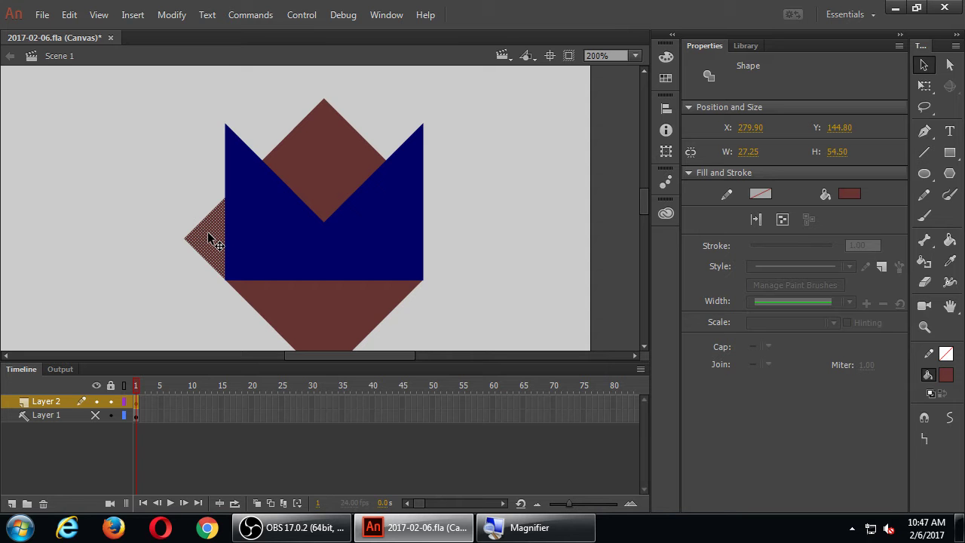
key(Delete)
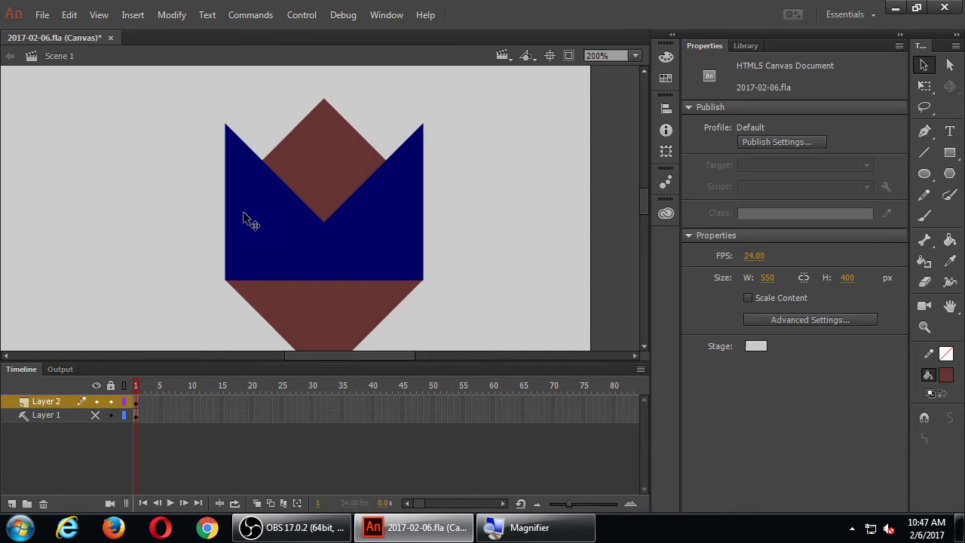
click(336, 175)
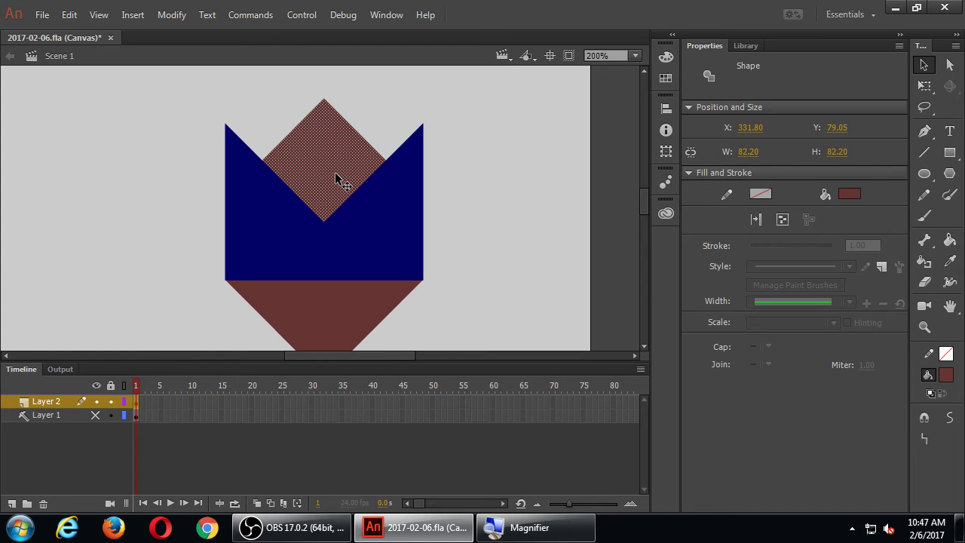
key(Delete)
Step: Recolour the remaining brown triangle below with the dark blue #000066 sampled from the notched shape, and deselect it
scroll(483, 198, down, 3)
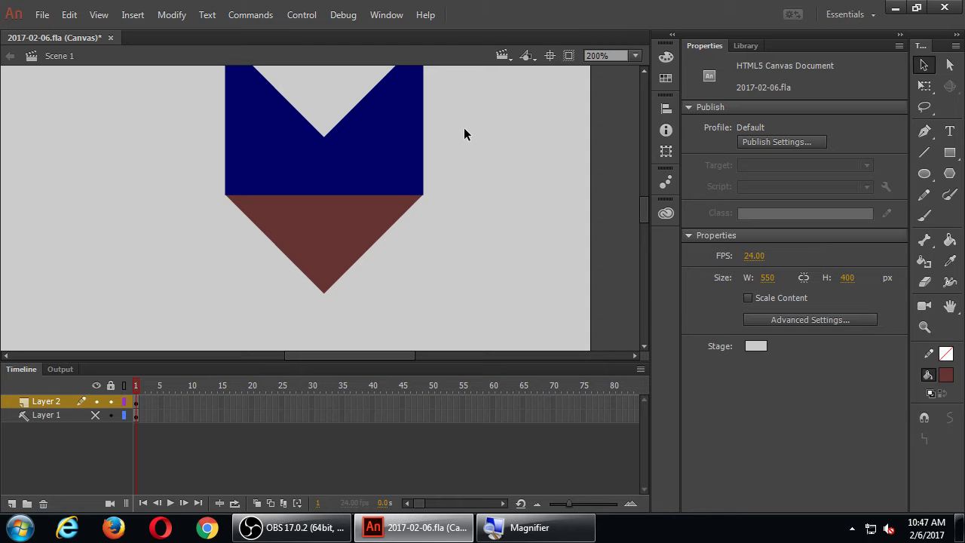
click(336, 228)
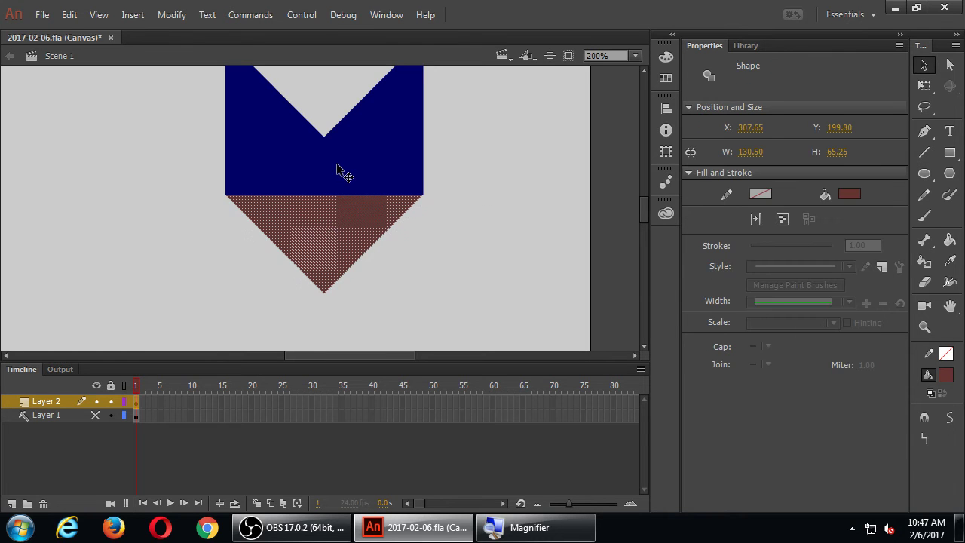
click(848, 194)
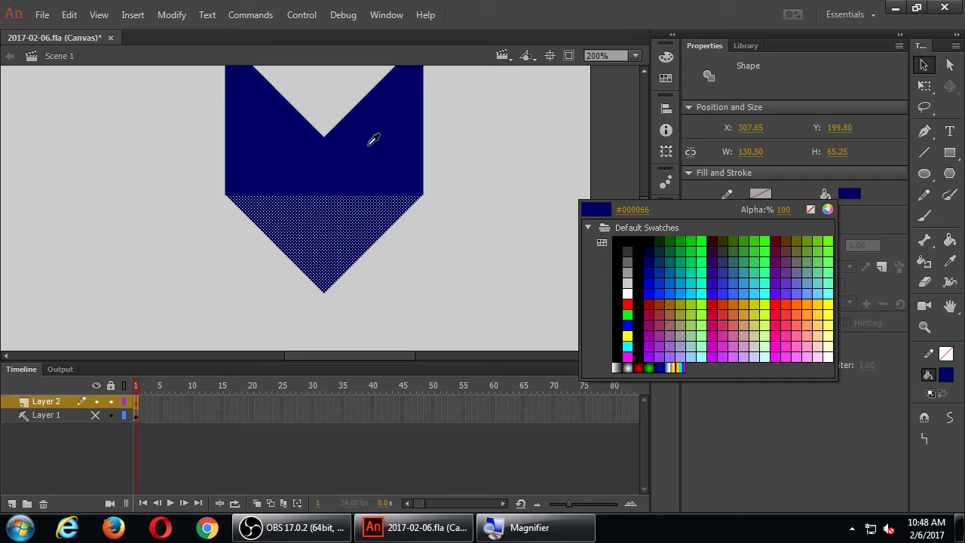
click(373, 139)
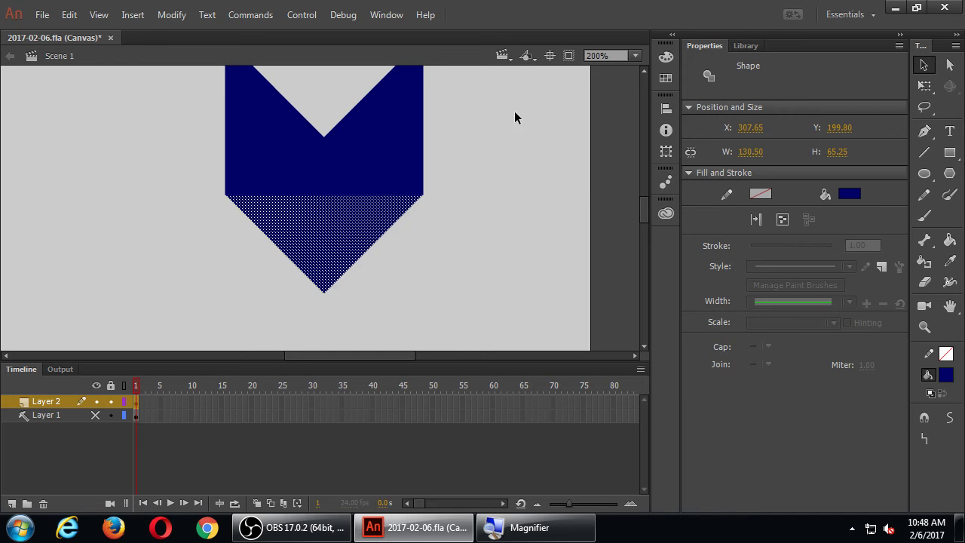
click(511, 142)
Step: Move the merged blue chevron to the stage's upper left corner at about X 21, Y 47 and save the document
key(ctrl+minus)
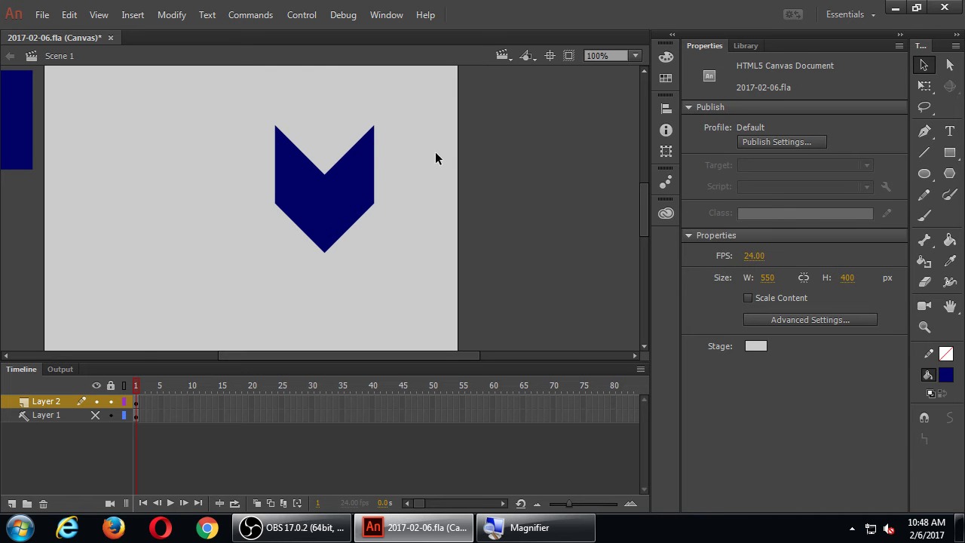
click(365, 187)
drag(372, 211, 180, 206)
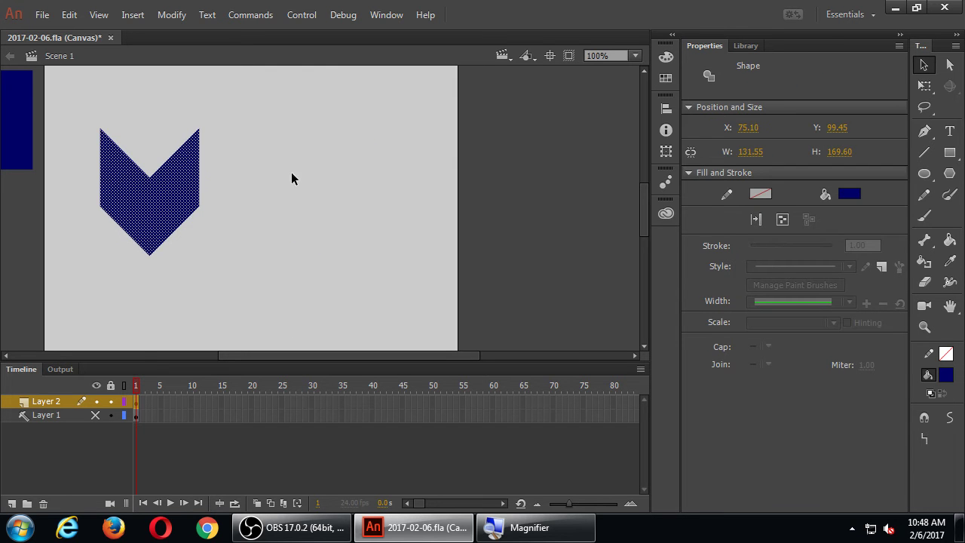
click(345, 166)
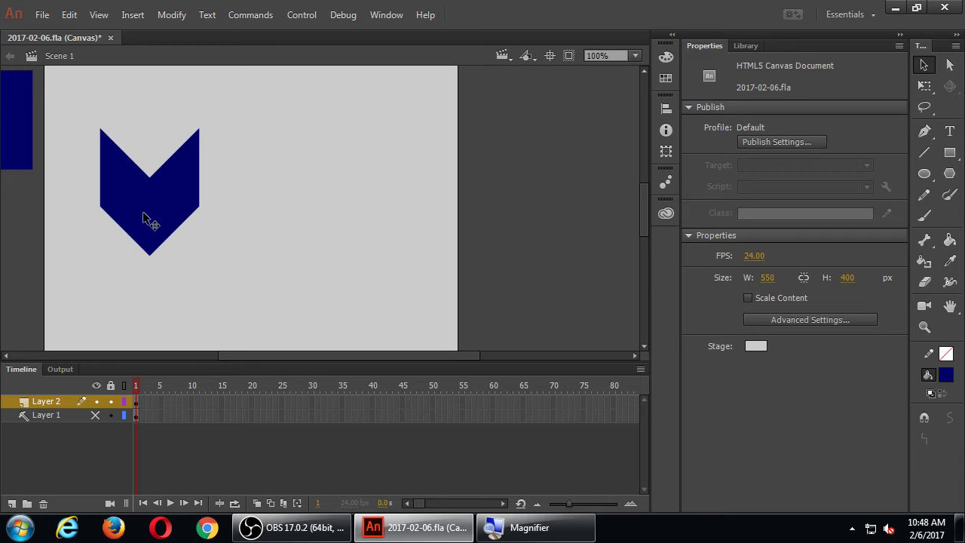
drag(147, 218, 108, 185)
click(344, 182)
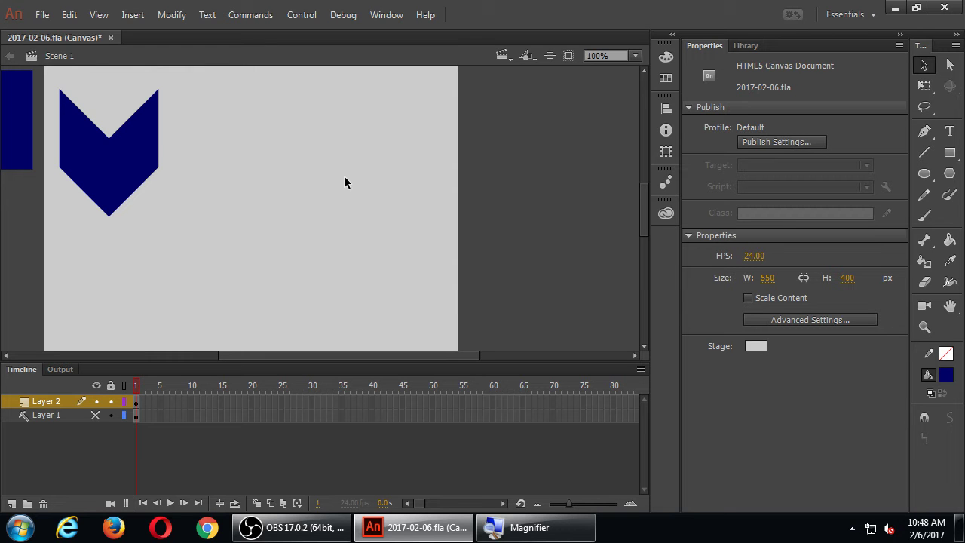
key(ctrl+s)
Step: Place a copy of the off-stage blue square beside the chevron at X 223.05, Y 47.45 and deselect it
key(h)
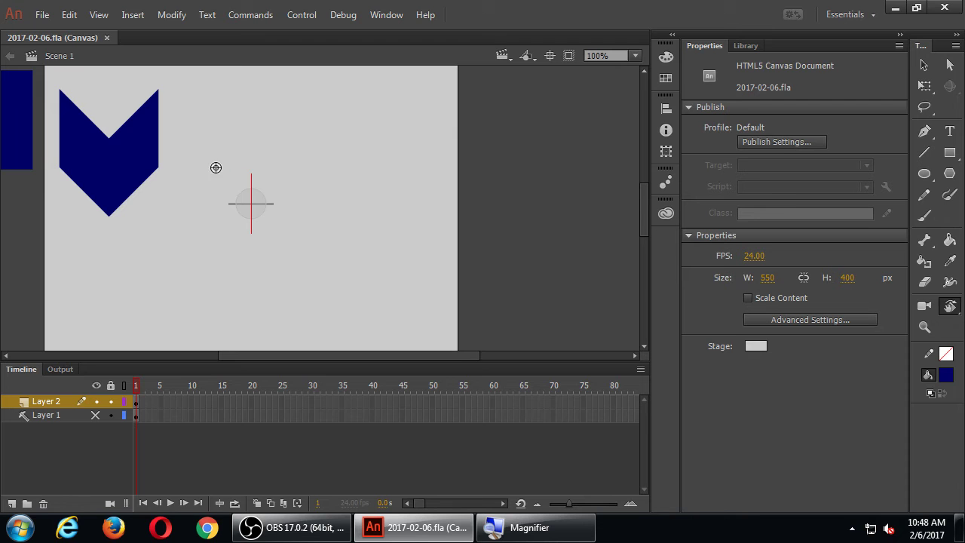
drag(181, 159, 280, 186)
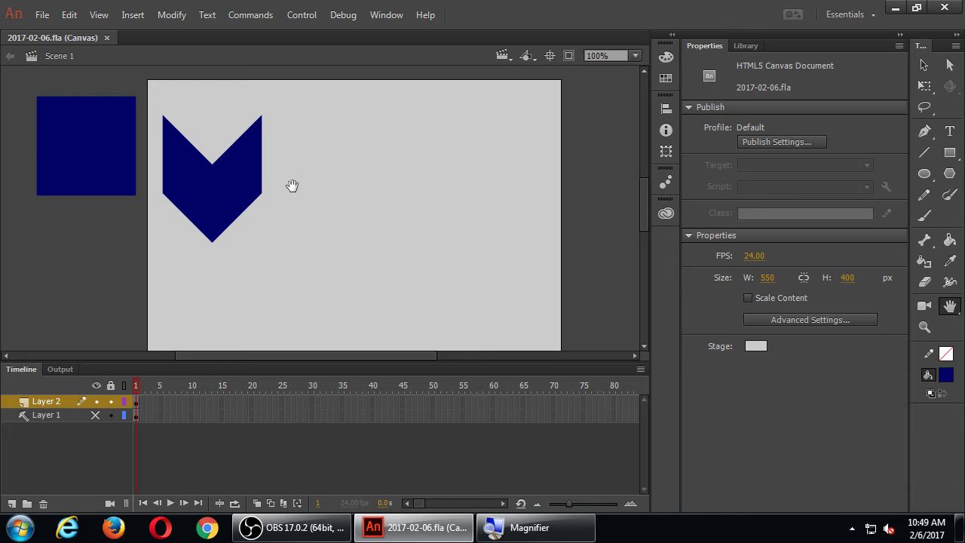
key(v)
click(194, 201)
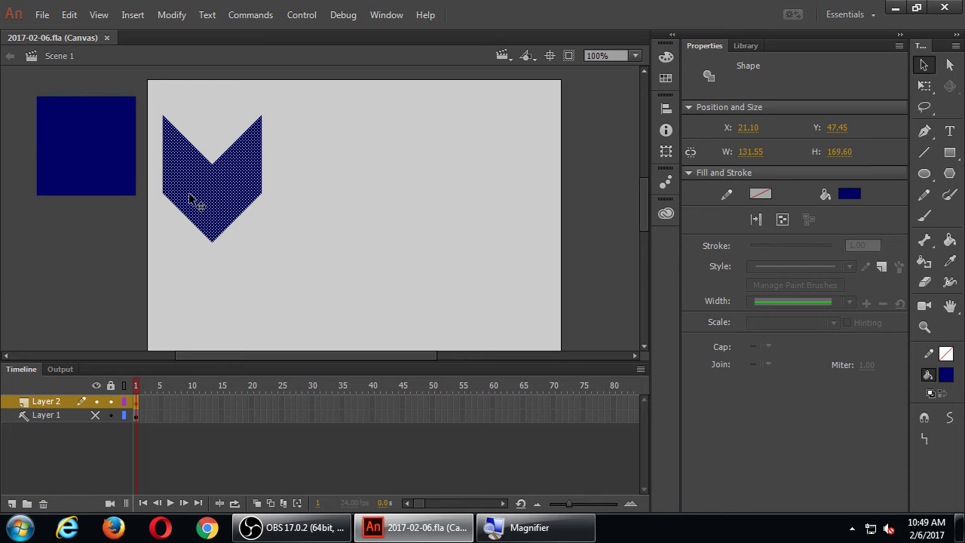
click(326, 190)
click(125, 166)
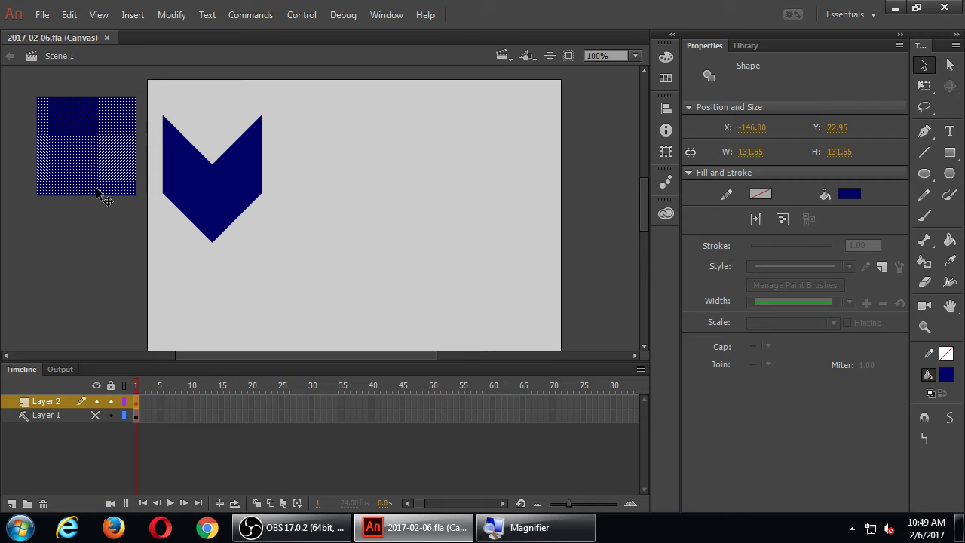
drag(91, 161, 366, 179)
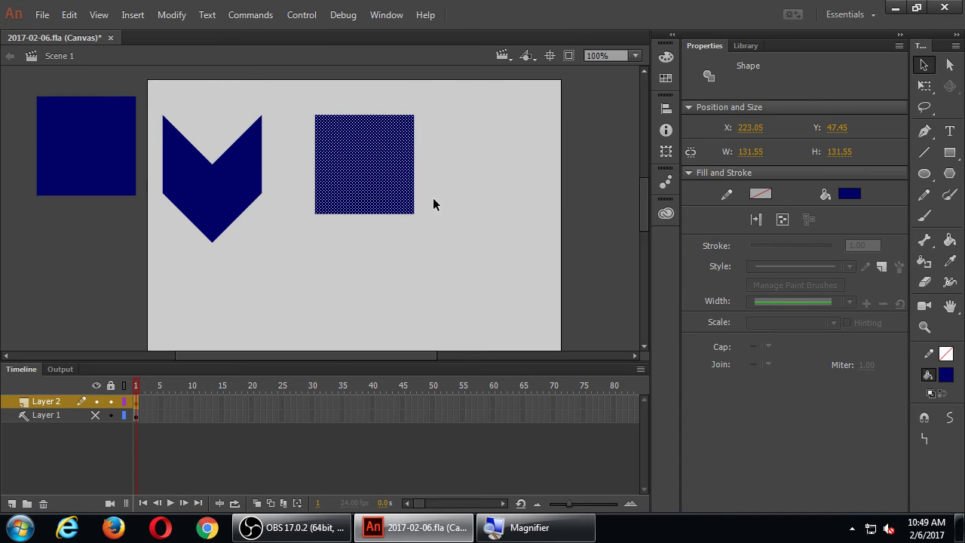
click(486, 202)
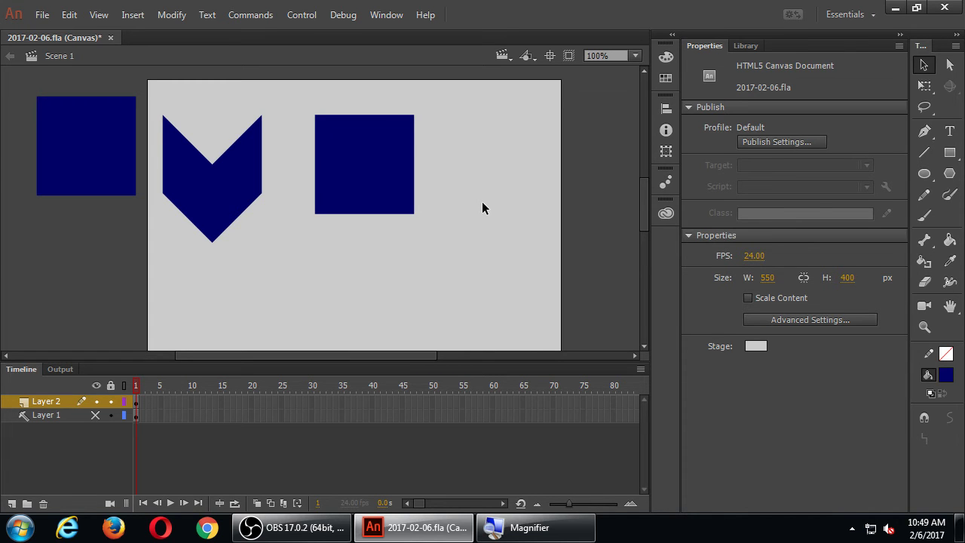
Step: Copy the blue chevron to the stage's right edge at about X 454, Y 128 and fill the copy with green #33CC00
click(234, 190)
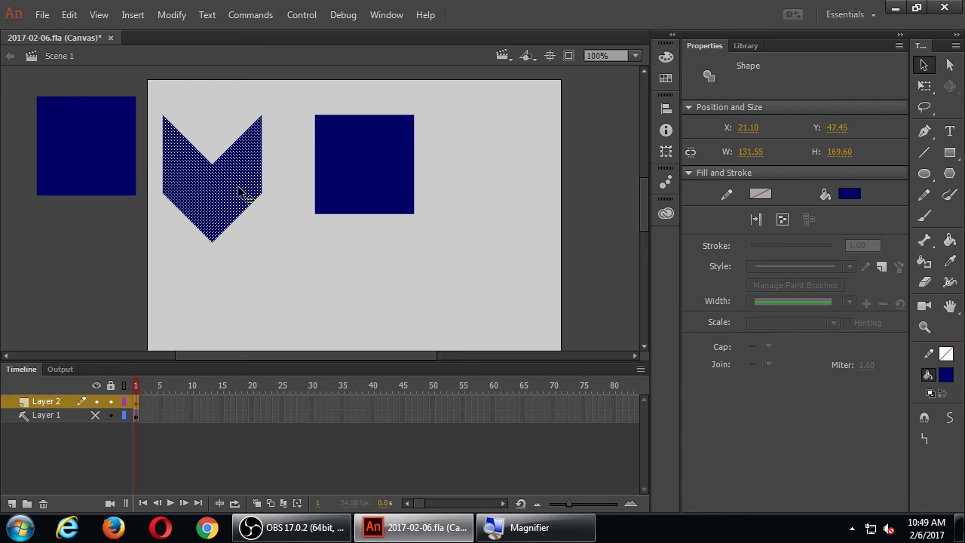
drag(237, 188, 556, 251)
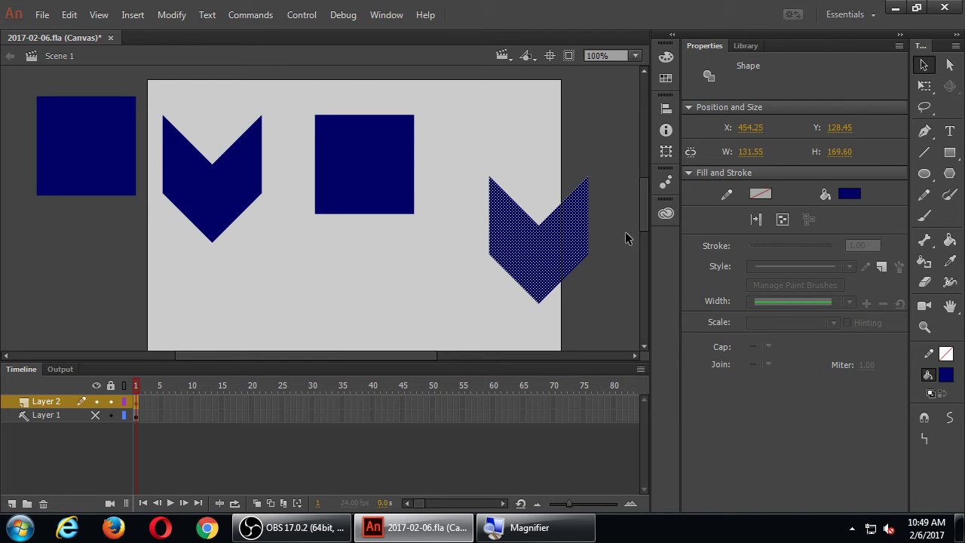
click(851, 195)
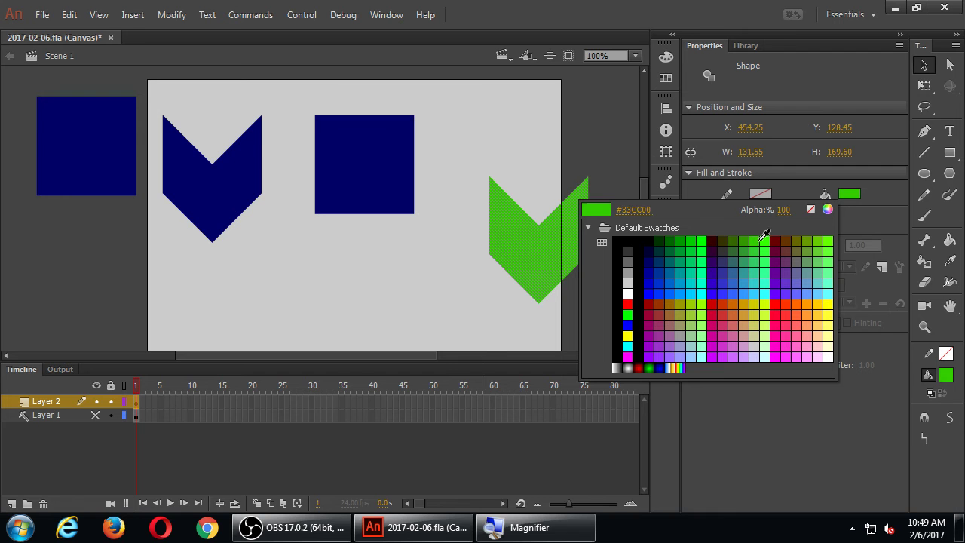
click(754, 241)
Step: Cut a V notch into the second square's upper edge with the green chevron at X 223.05, Y -50.60, and move the chevron to about X 451, Y 107
drag(548, 256, 374, 121)
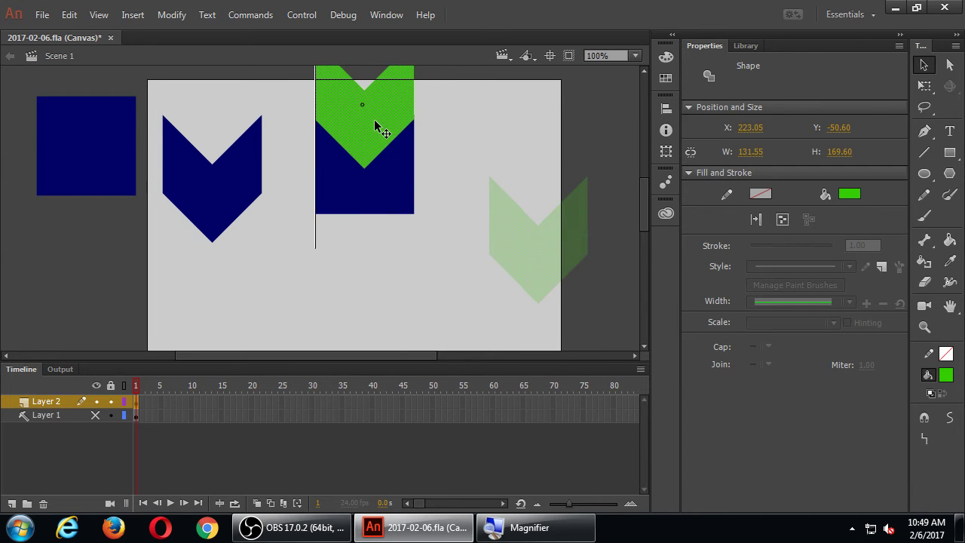
click(487, 126)
click(383, 125)
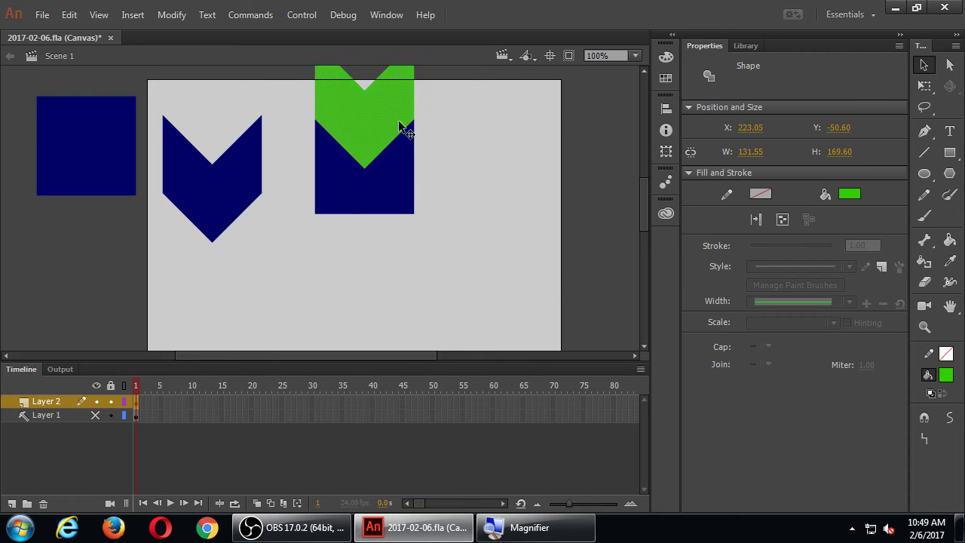
drag(399, 126, 522, 187)
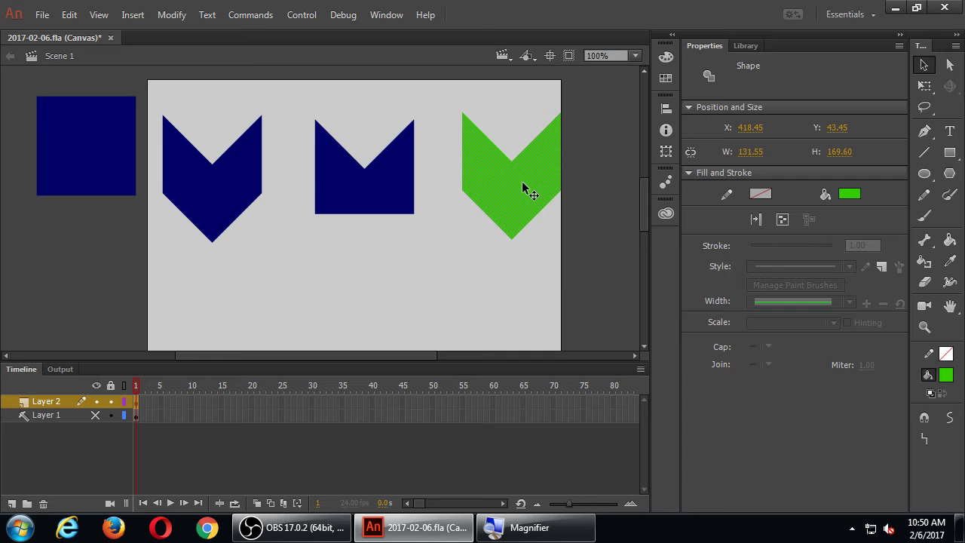
drag(515, 189, 555, 184)
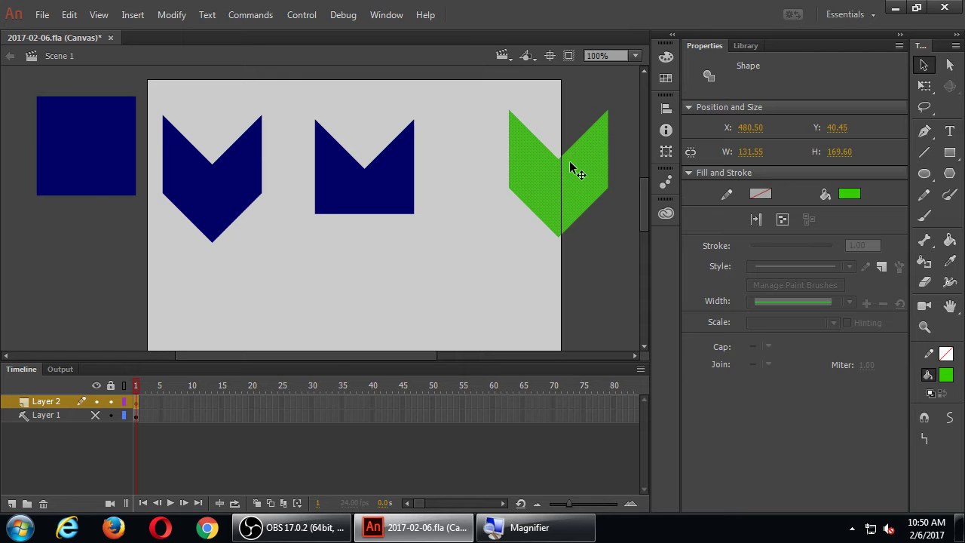
drag(577, 185, 565, 267)
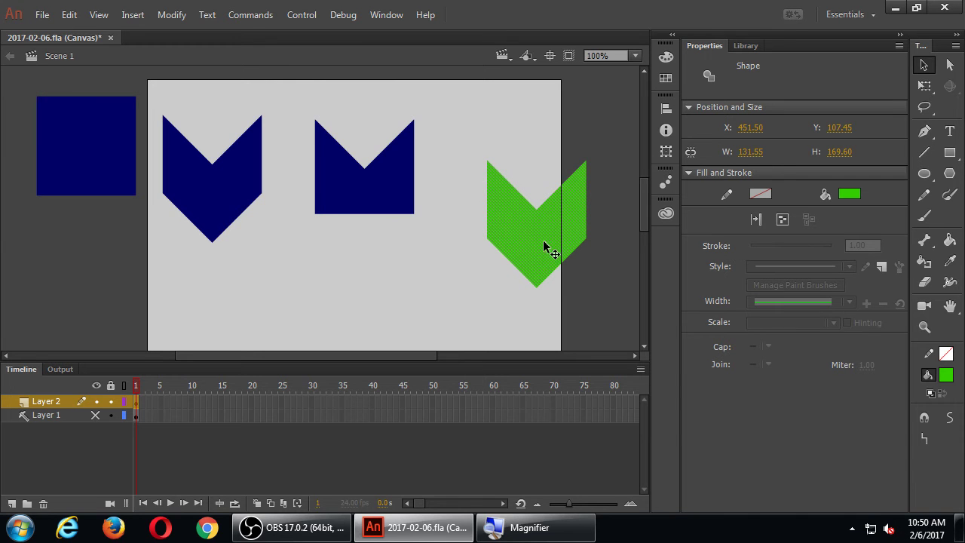
Step: Flip the green chevron vertically, cut a notch into the second blue shape's lower edge with it, and move it to about X 461, Y 173
right_click(531, 239)
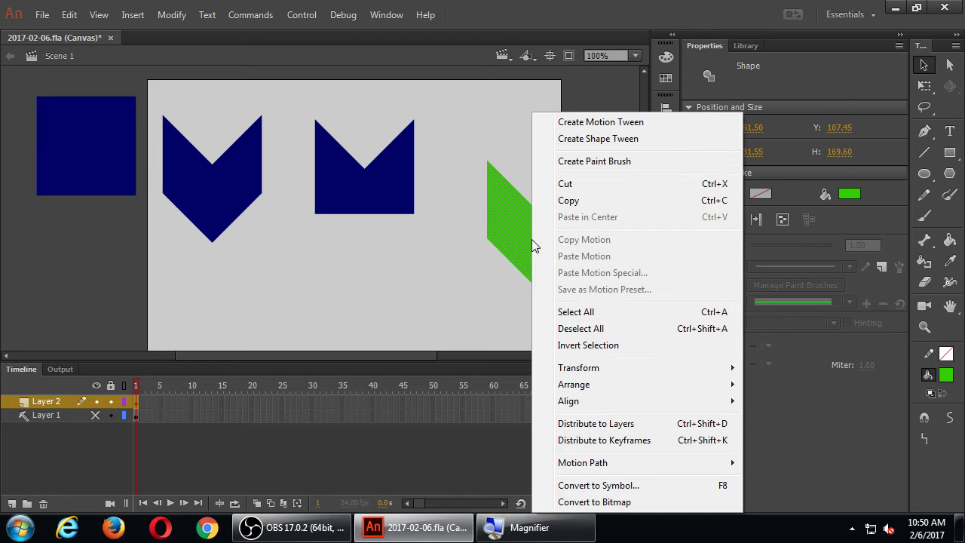
mouse_move(624, 366)
click(799, 330)
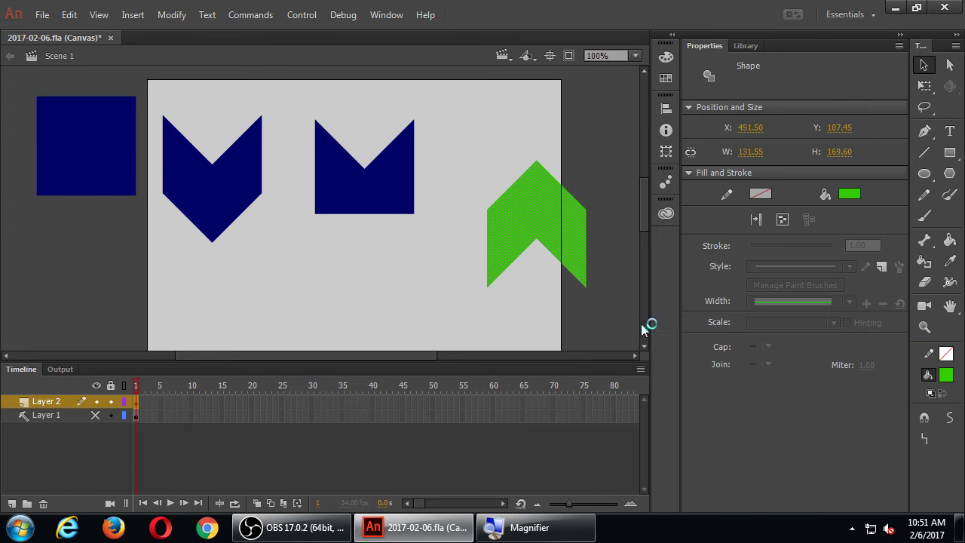
drag(545, 211, 541, 284)
click(532, 241)
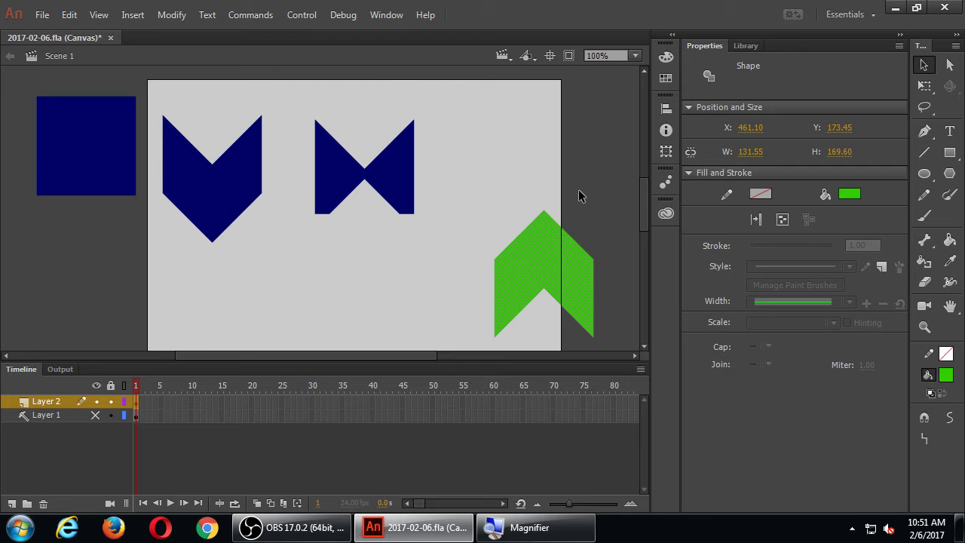
Step: Undo the triangular cut at the bottom of the second blue shape, back to its flat bottom edge
key(ctrl+z)
key(ctrl+z)
key(ctrl+z)
key(ctrl+z)
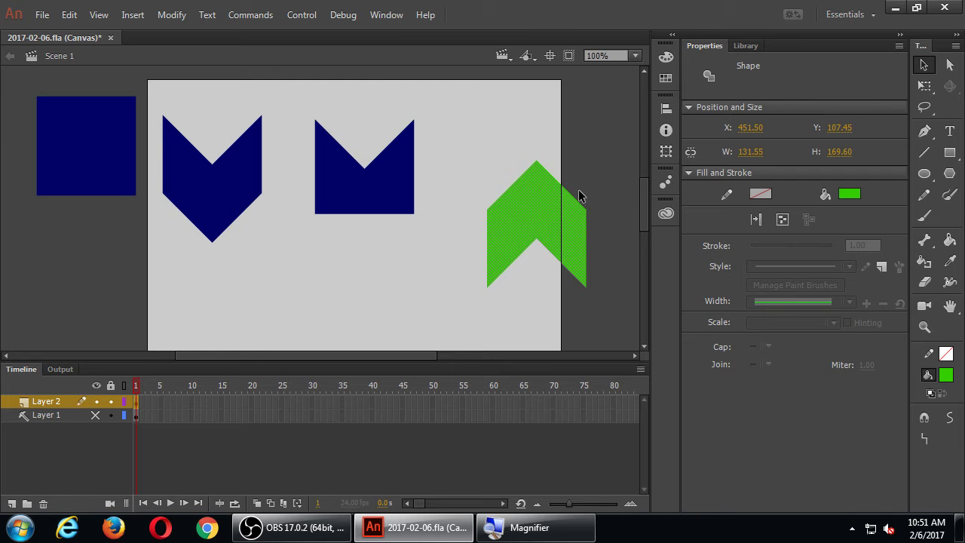
Step: Try cutting two small triangular notches into the flat-bottomed blue shape's lower edge with the tip of the green arrow
drag(532, 224, 517, 265)
click(436, 261)
click(448, 255)
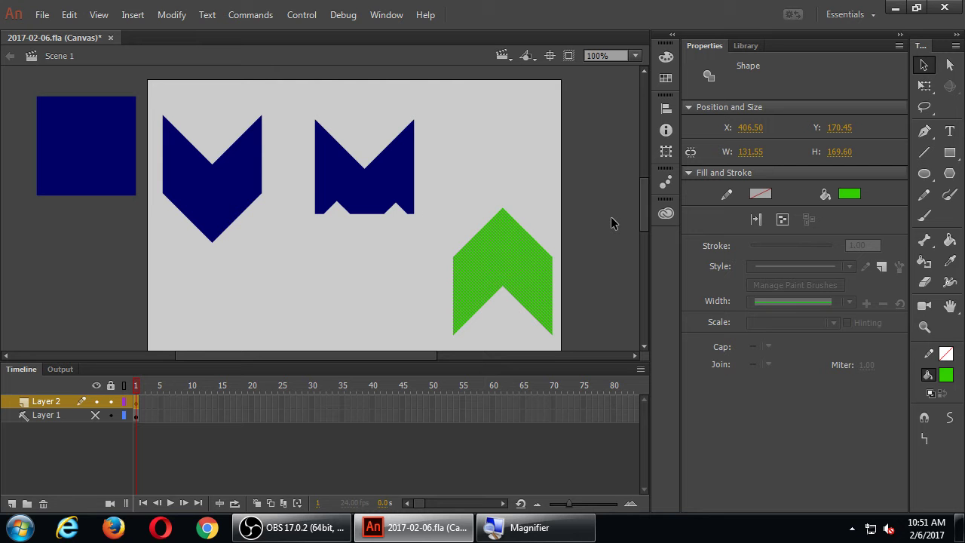
Step: Undo the two small notches in the blue shape's lower edge
key(ctrl+z)
key(ctrl+z)
key(ctrl+z)
key(ctrl+z)
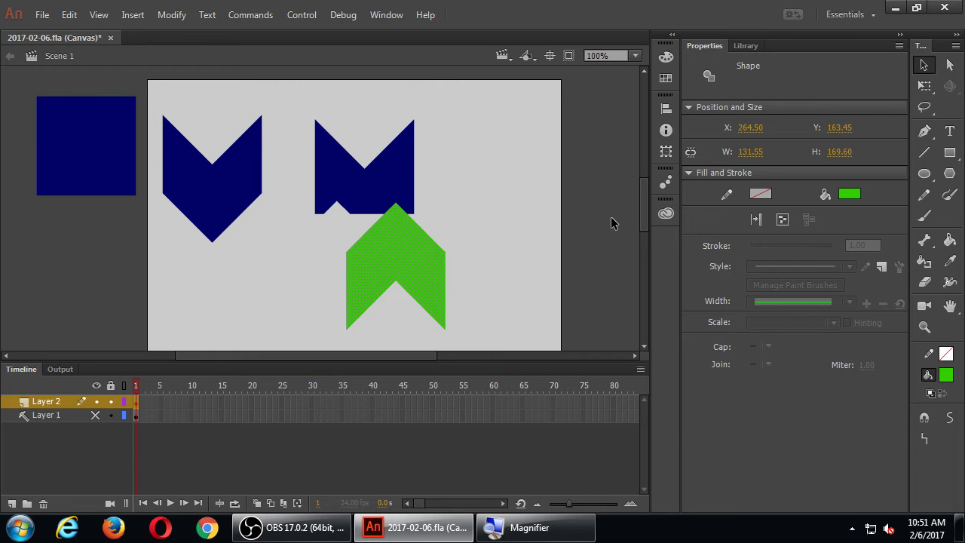
key(ctrl+y)
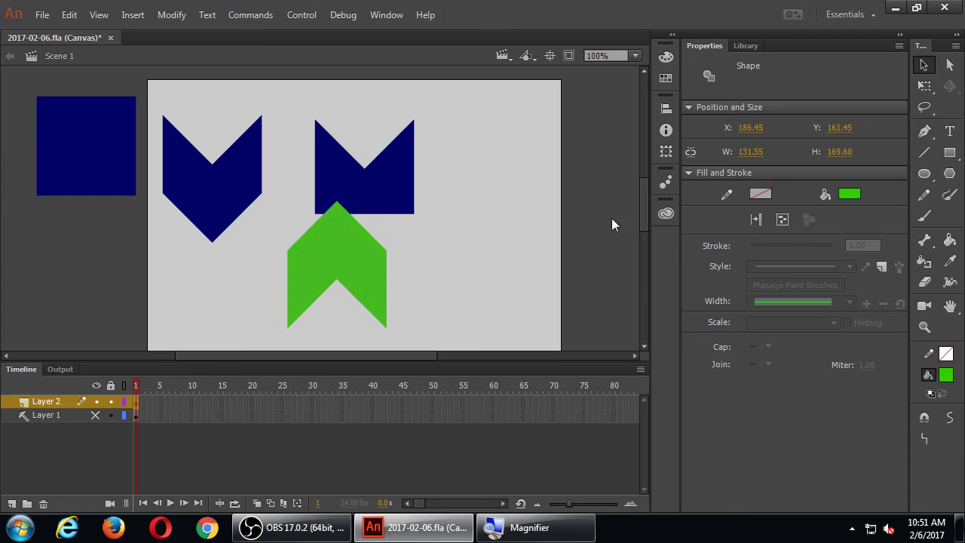
key(ctrl+y)
Step: Try cutting two larger adjoining triangular notches into the blue shape's lower edge with the green arrow
drag(525, 224, 504, 281)
click(443, 230)
click(349, 250)
click(510, 241)
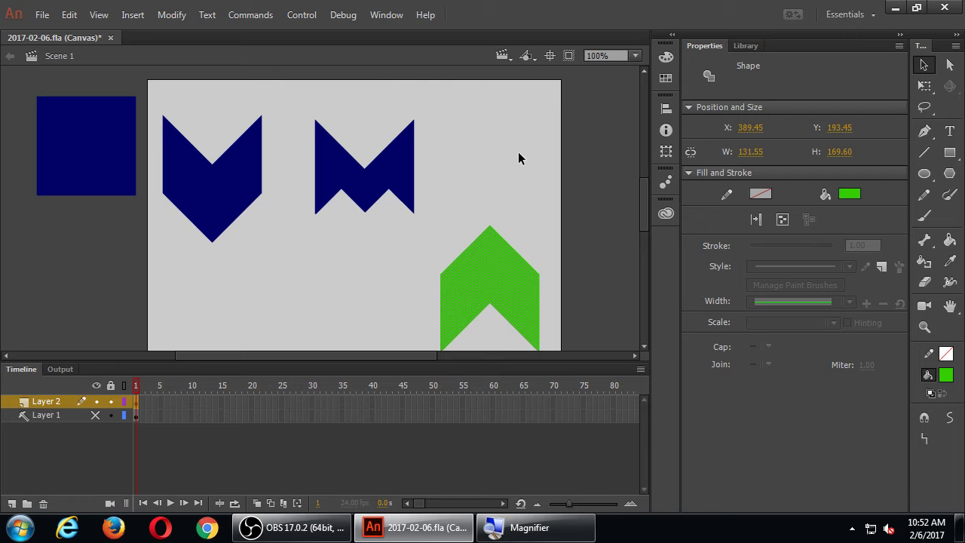
Step: Undo the two larger notches in the blue shape's lower edge
key(ctrl+z)
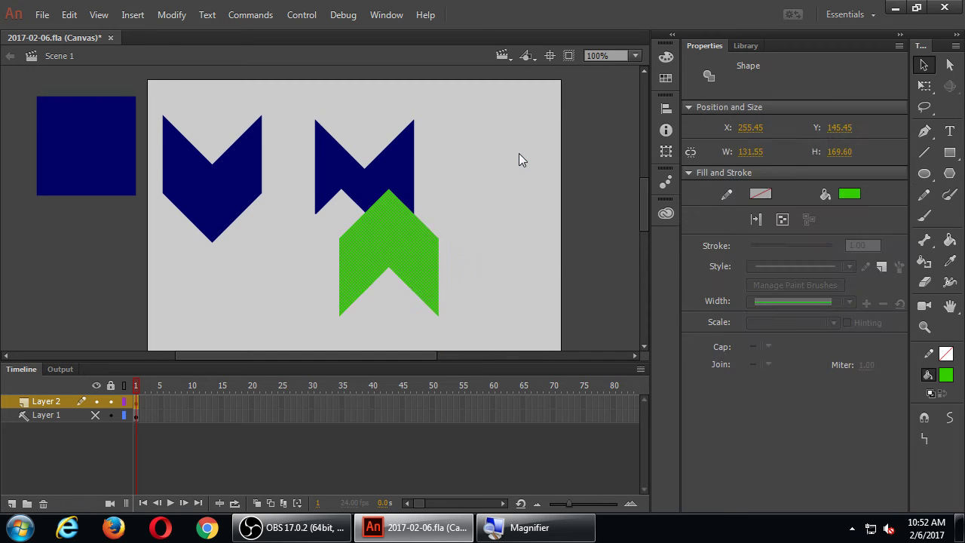
key(ctrl+z)
key(ctrl+y)
key(ctrl+y)
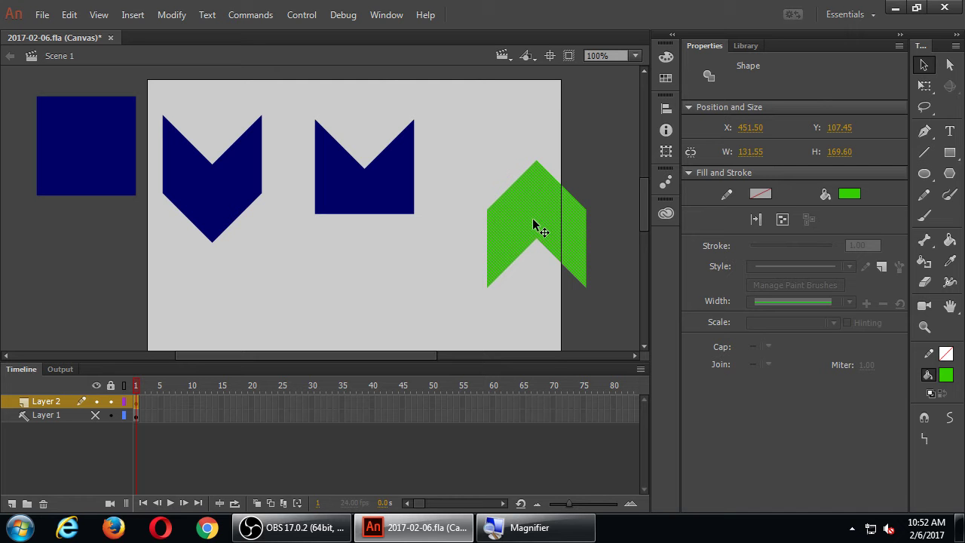
Step: Move the green arrow to about X 408.50, Y 148.45 and flip it vertically
drag(533, 224, 500, 256)
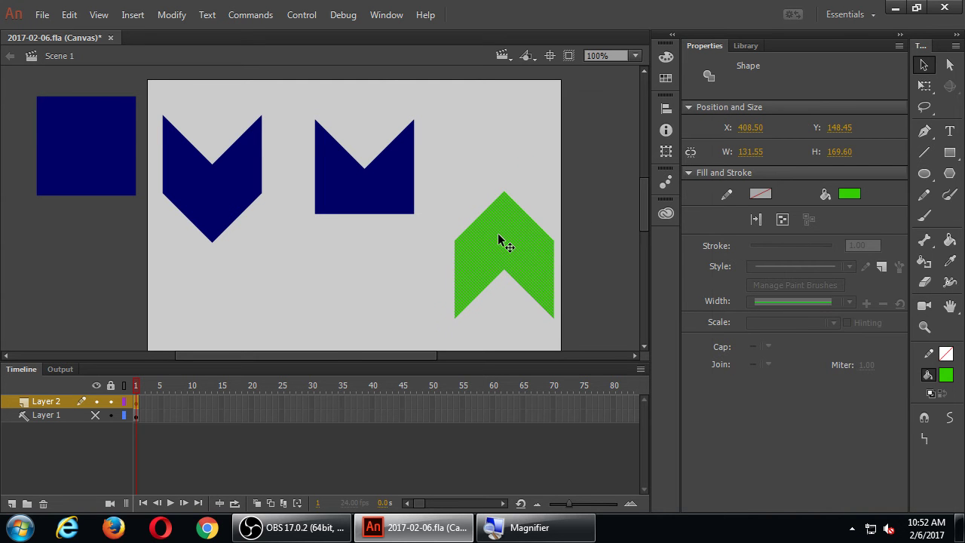
right_click(498, 240)
mouse_move(624, 371)
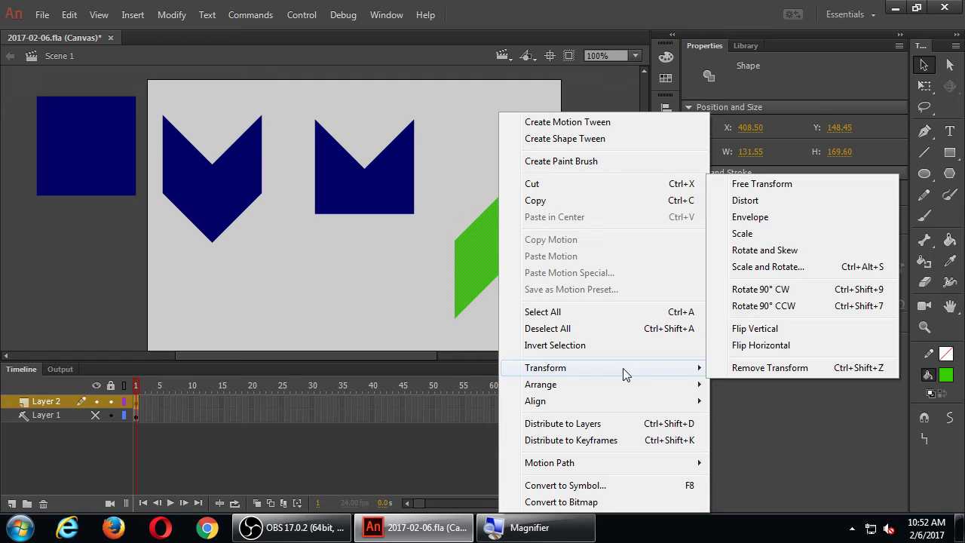
click(755, 330)
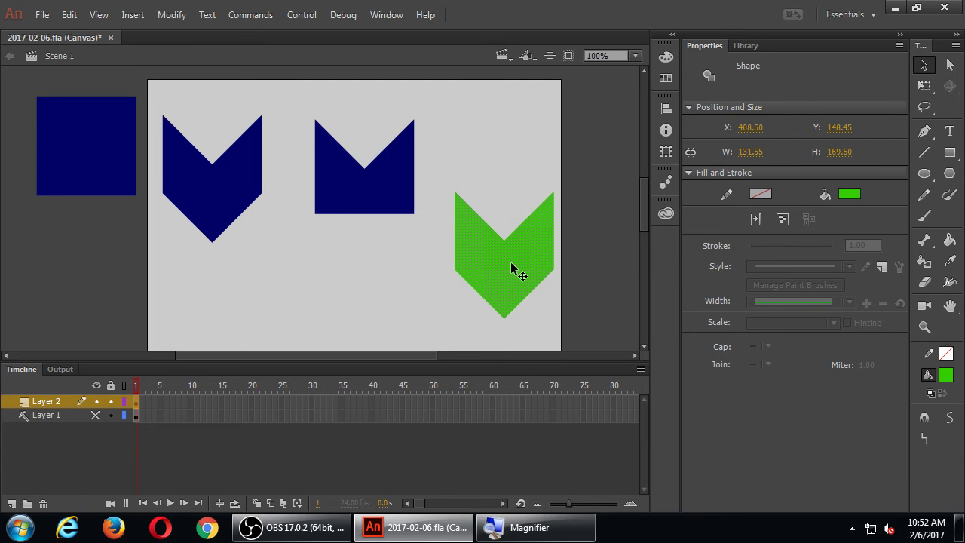
Step: Try scaling the green arrow to about 75.50 × 108.50 and placing it over the second blue shape, then undo both changes
key(q)
drag(554, 192, 532, 214)
drag(509, 280, 369, 235)
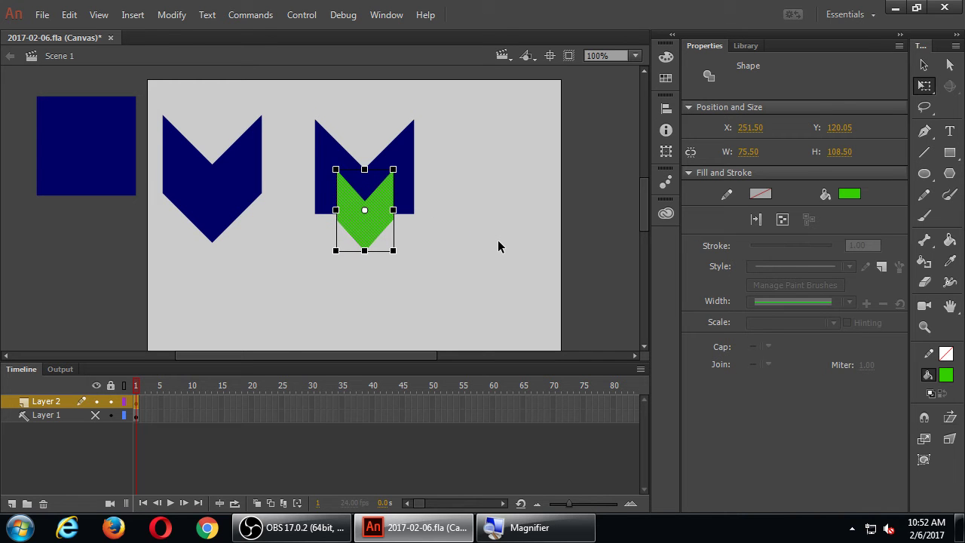
key(ctrl+z)
key(ctrl+z)
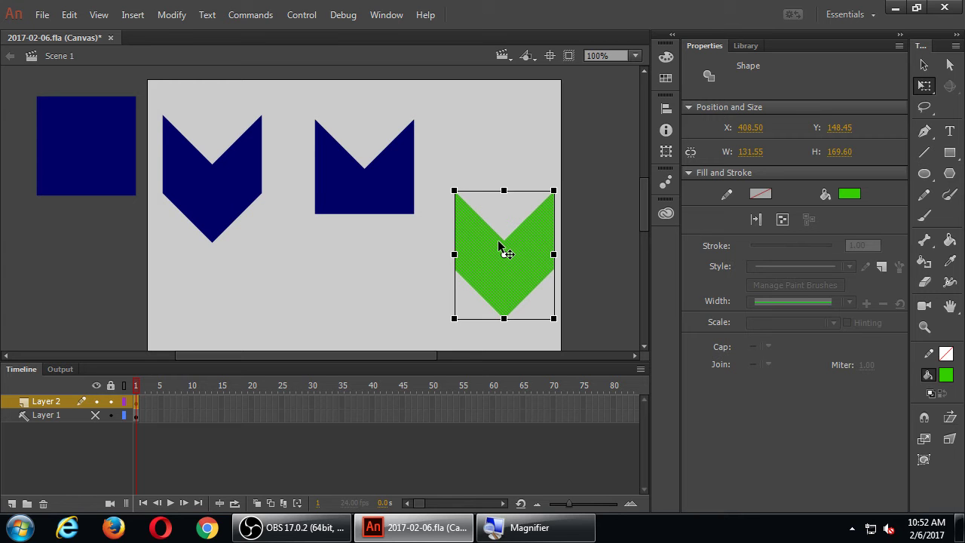
Step: Scale the green arrow about its centre to roughly 113.55 × 141.60 with Free Transform
click(925, 88)
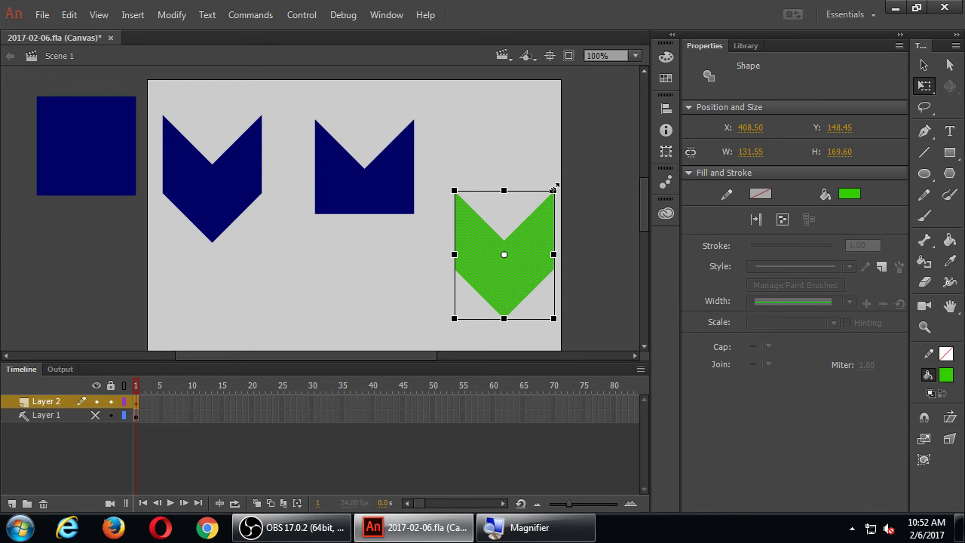
drag(554, 187, 548, 198)
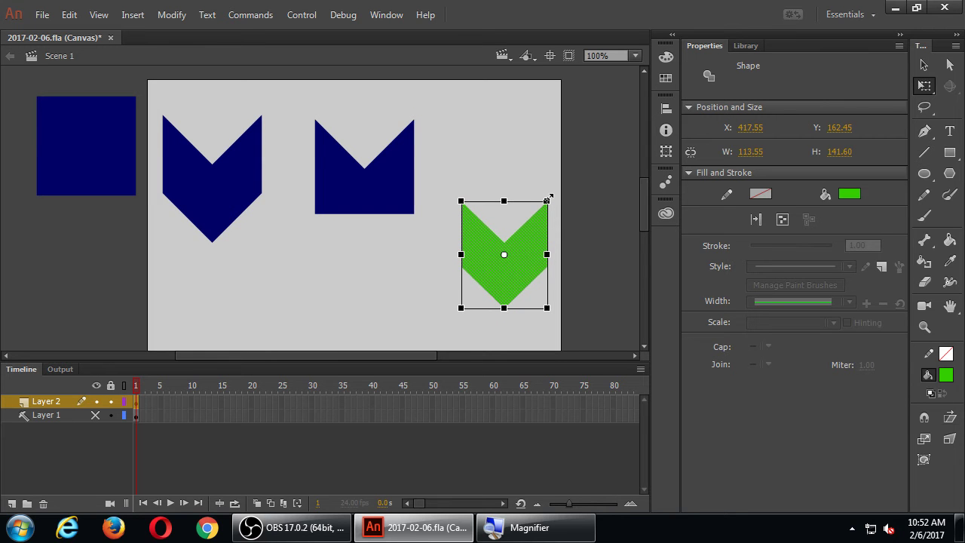
click(924, 65)
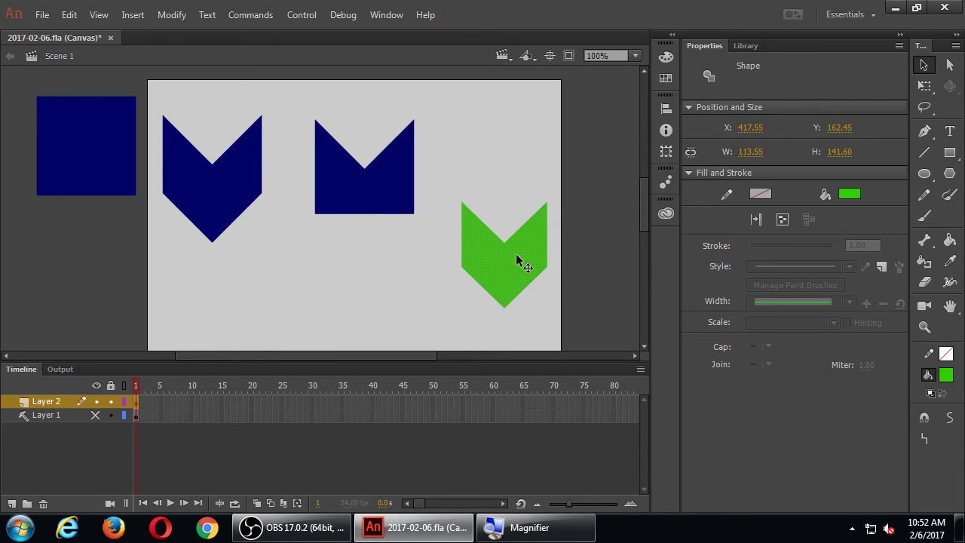
Step: Try cutting a thin-legged M out of the second blue shape with the green arrow
drag(517, 260, 497, 281)
click(480, 198)
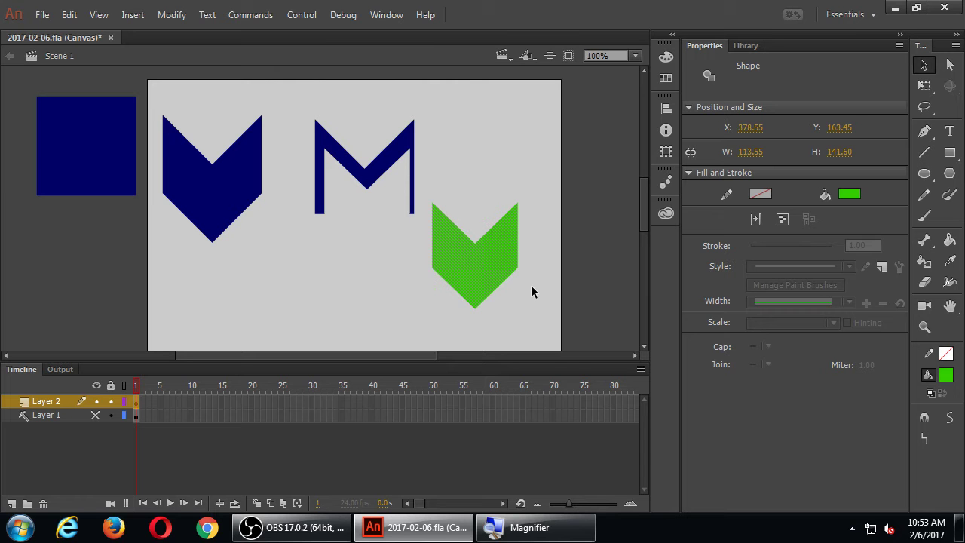
Step: Undo the thin-legged M cut
key(ctrl+z)
key(ctrl+z)
key(ctrl+z)
key(ctrl+z)
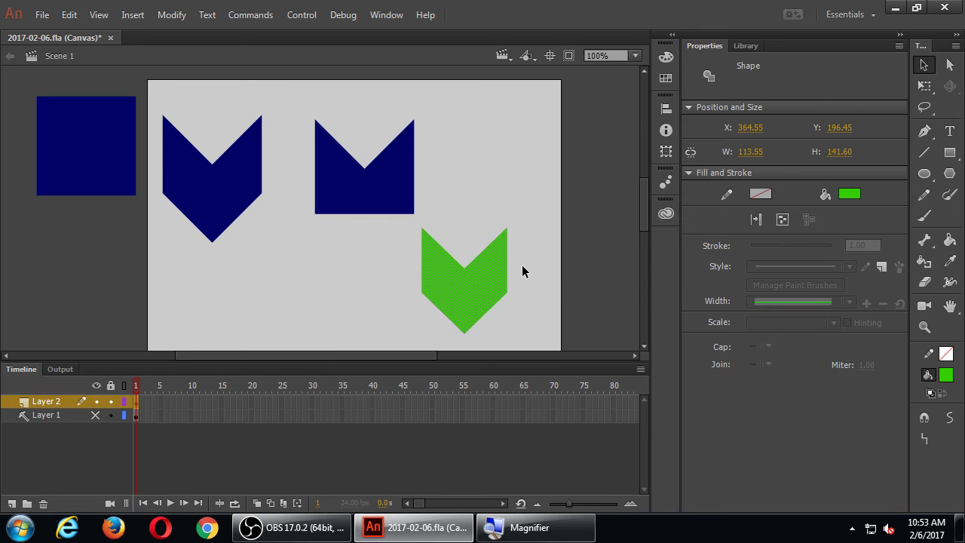
Step: Scale the green arrow about its centre down to roughly 85.60 × 113.65
key(q)
drag(508, 225, 497, 239)
key(v)
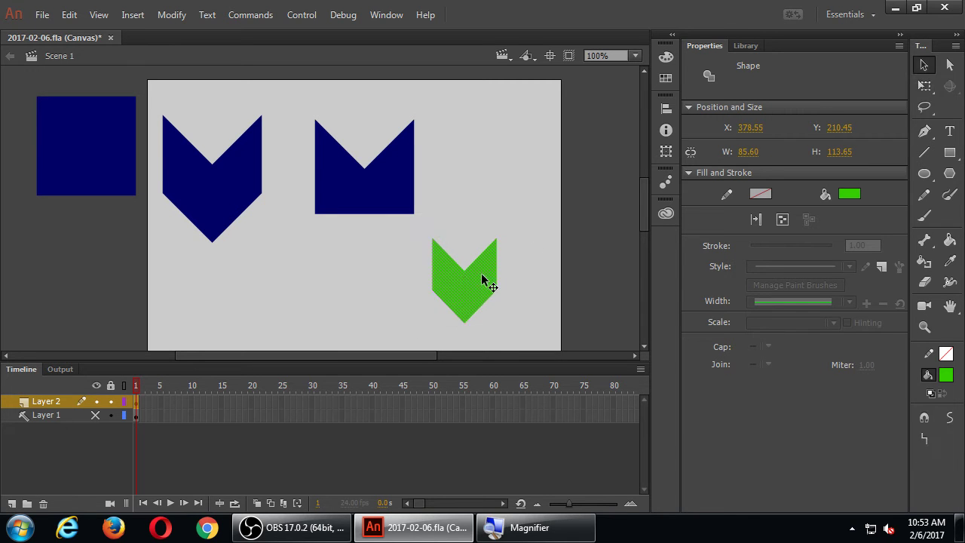
Step: Turn on object snapping and nudge the green arrow onto the lower middle of the second blue shape at X 246.55, Y 102.45
drag(482, 274, 382, 202)
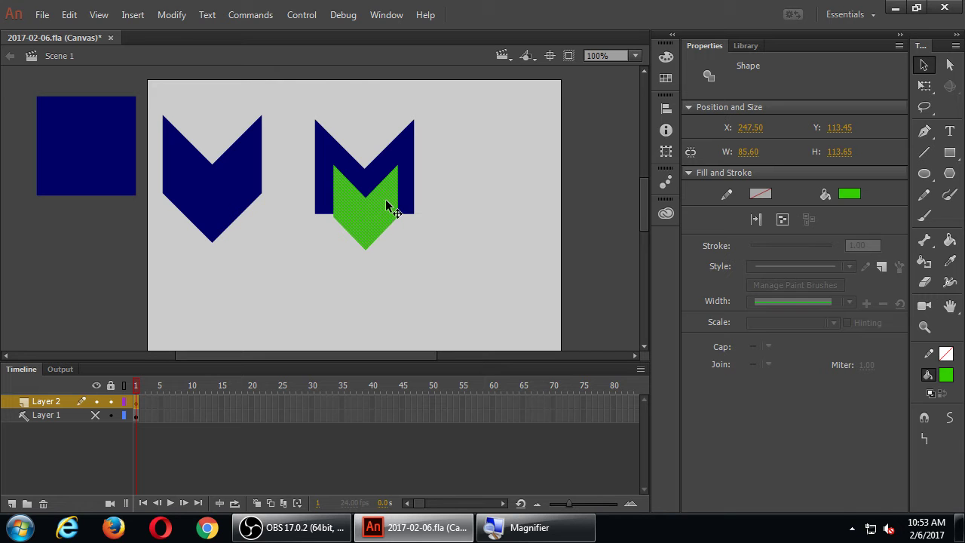
key(ctrl+z)
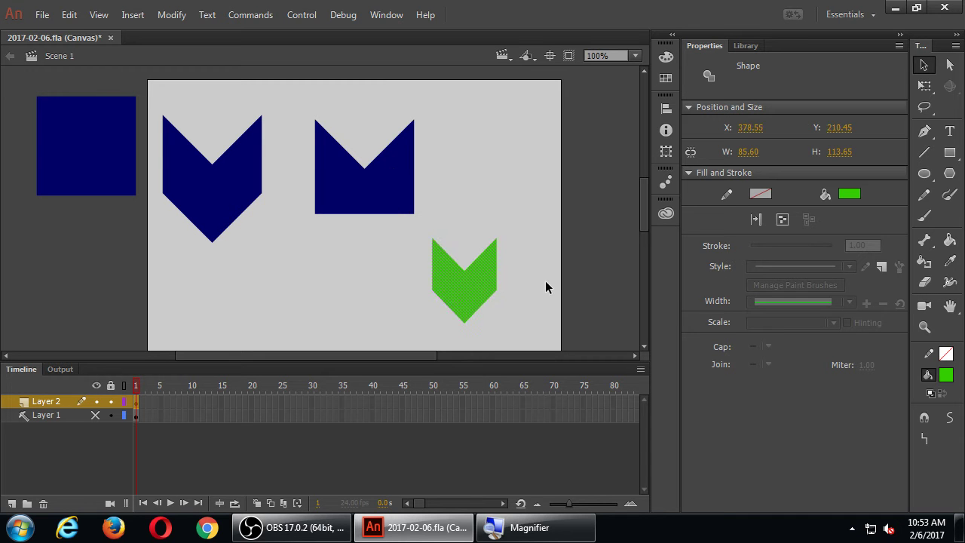
click(916, 419)
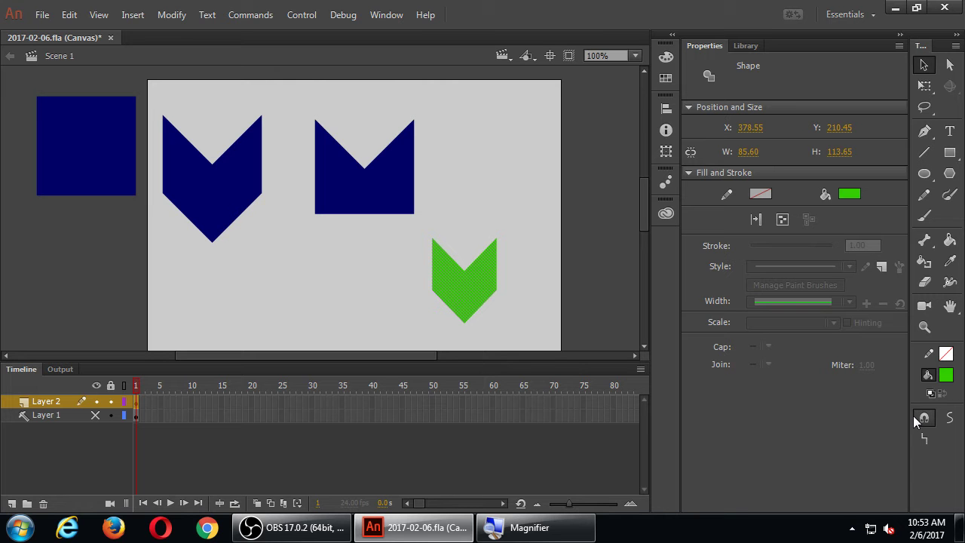
key(shift+Left)
key(shift+Up)
key(shift+Left)
key(shift+Up)
key(shift+Left)
key(shift+Up)
key(shift+Left)
key(shift+Up)
key(shift+Left)
key(shift+Up)
key(shift+Left)
key(shift+Up)
key(shift+Left)
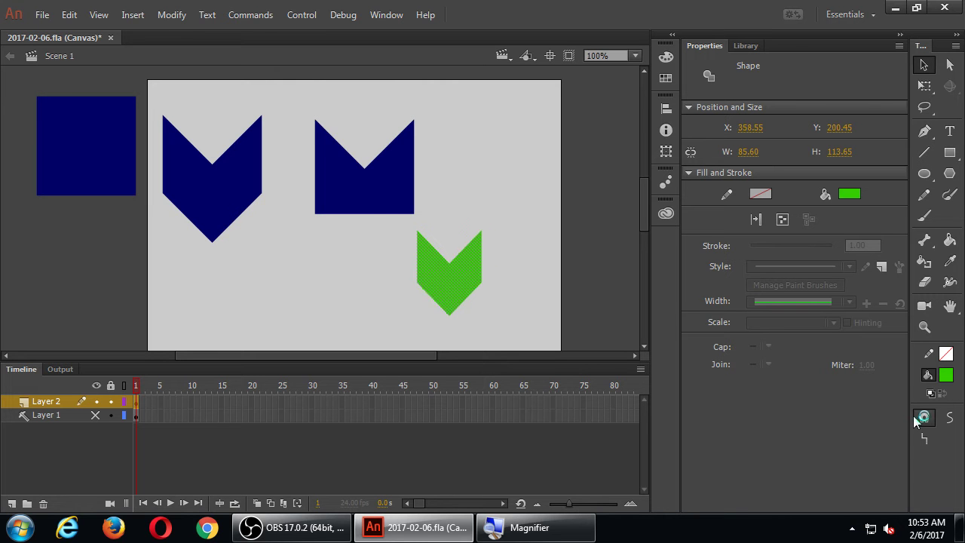
key(shift+Left)
key(shift+Up)
key(shift+Left)
key(shift+Up)
key(shift+Left)
key(shift+Up)
key(shift+Left)
key(shift+Up)
key(shift+Left)
key(shift+Up)
key(shift+Left)
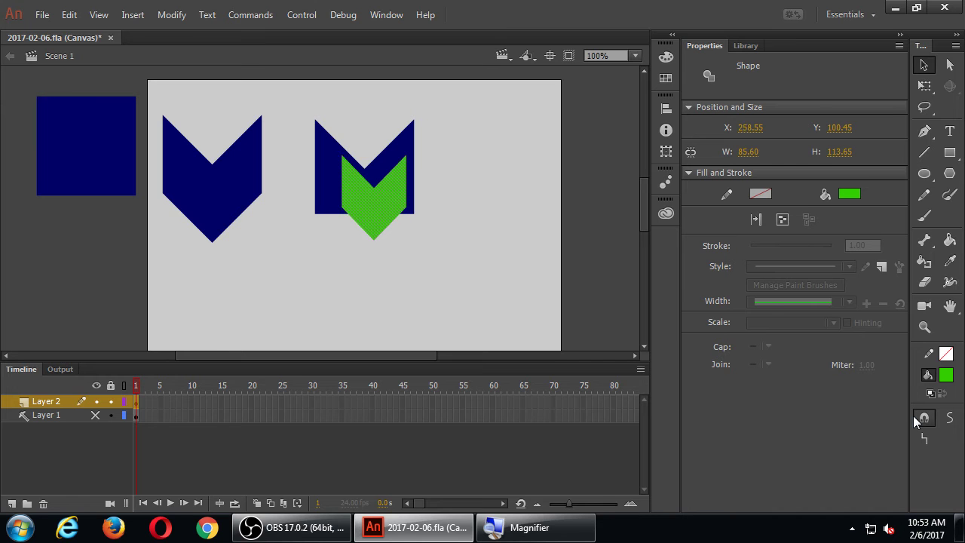
key(Left)
key(Left)
key(Down)
key(Down)
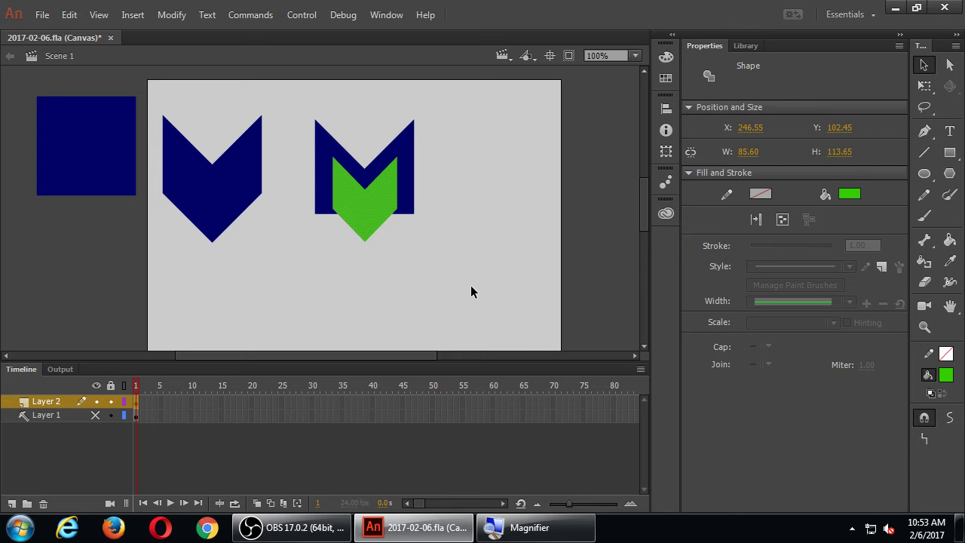
Step: Try cutting the second blue shape with the overlapping green arrow, then undo the cut
click(452, 267)
drag(372, 200, 519, 275)
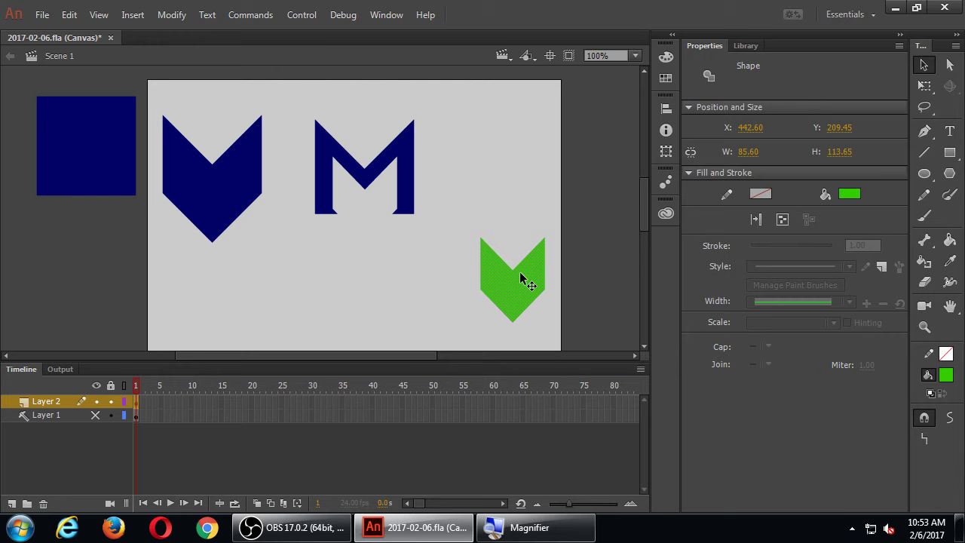
key(ctrl+z)
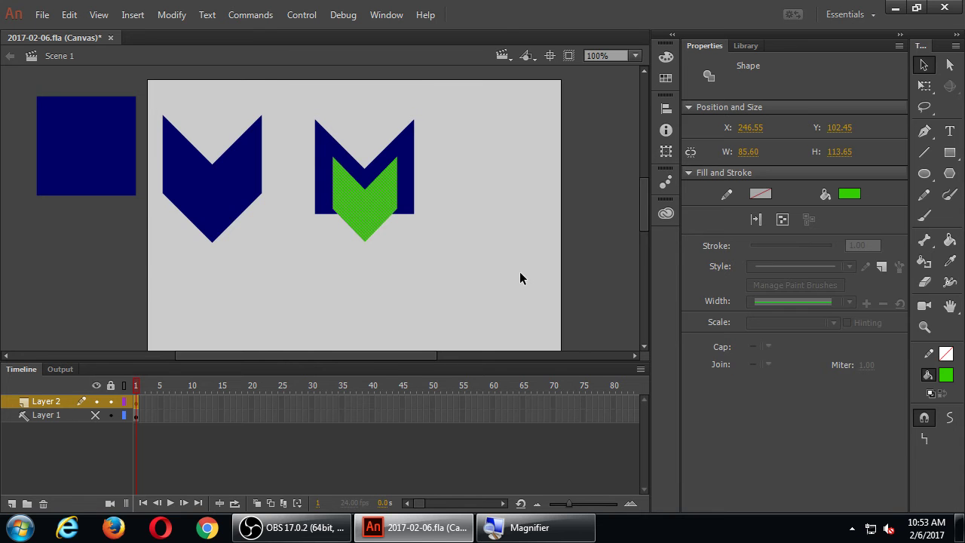
Step: Try lower positions for the selected green arrow over the blue shape, nudging it down to Y 110.95
key(ctrl+equal)
key(Down)
key(Down)
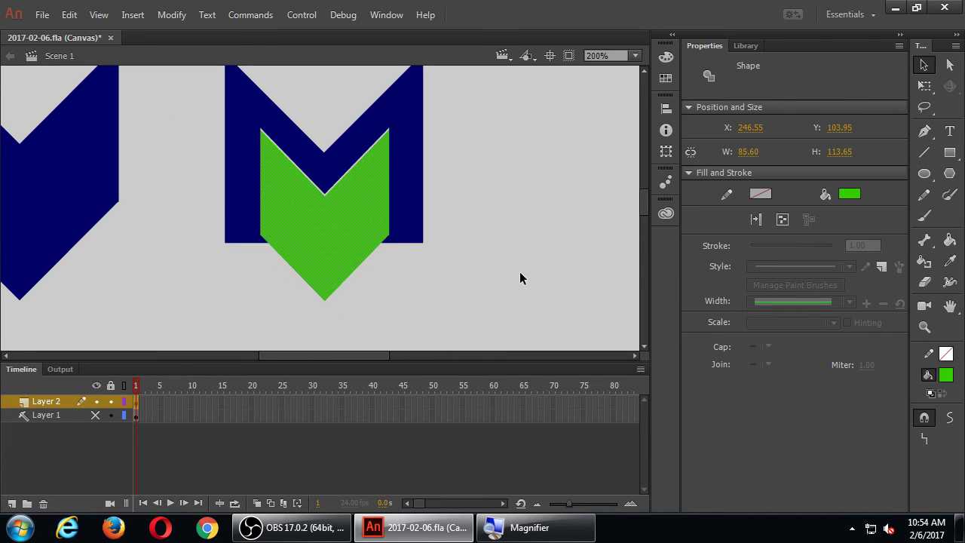
key(shift+Down)
key(shift+Up)
click(520, 273)
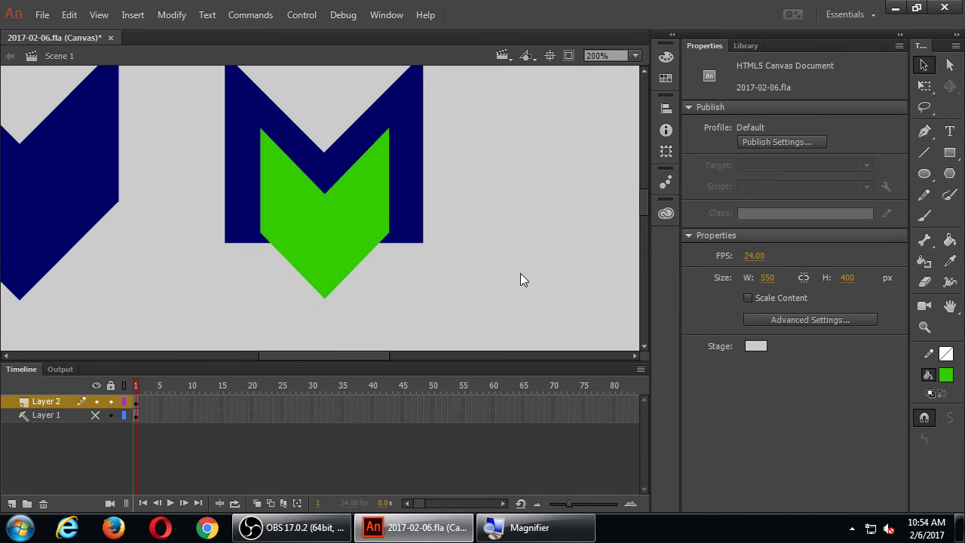
key(ctrl+a)
key(Down)
key(Down)
key(Down)
key(Down)
key(Down)
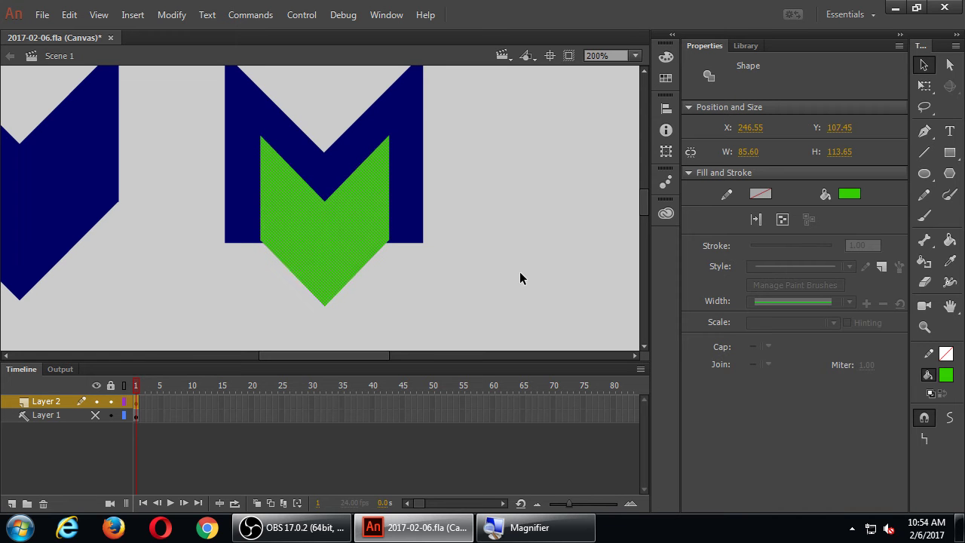
key(Down)
key(Down)
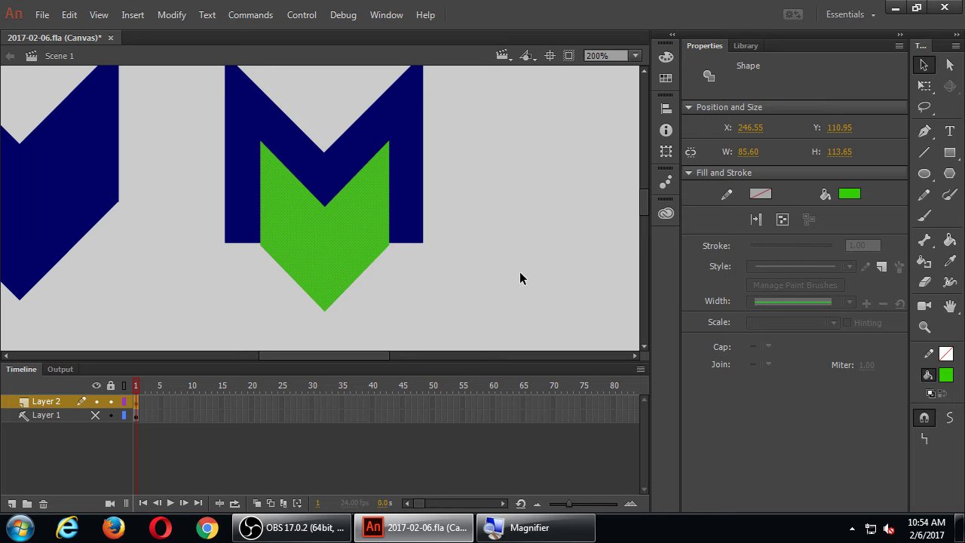
Step: Nudge the green arrow up to Y 101.45 over the second blue shape
key(Up)
key(Up)
key(Up)
key(Up)
key(Up)
key(Up)
key(Up)
key(Up)
key(Up)
key(Up)
key(Up)
key(Up)
key(Up)
key(Up)
key(Up)
key(Up)
key(Up)
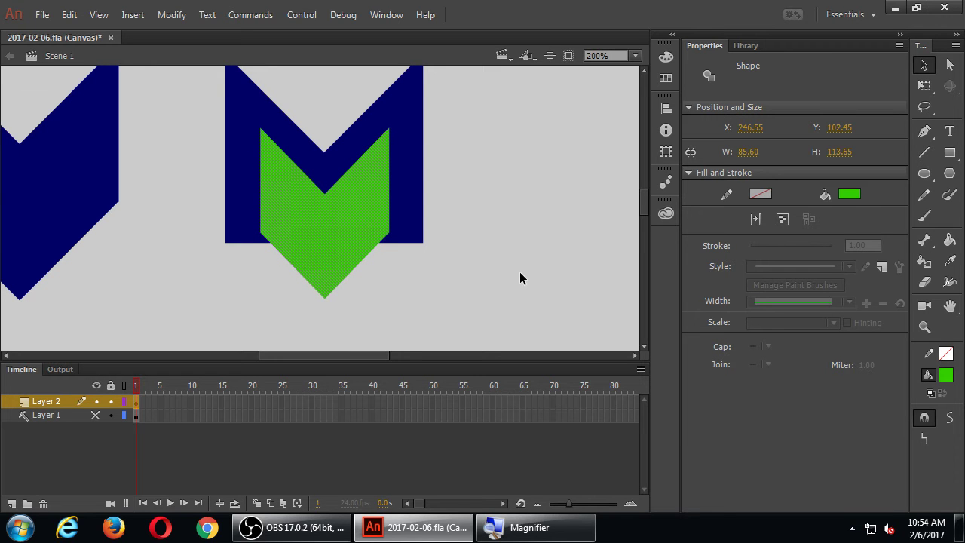
key(Up)
key(Up)
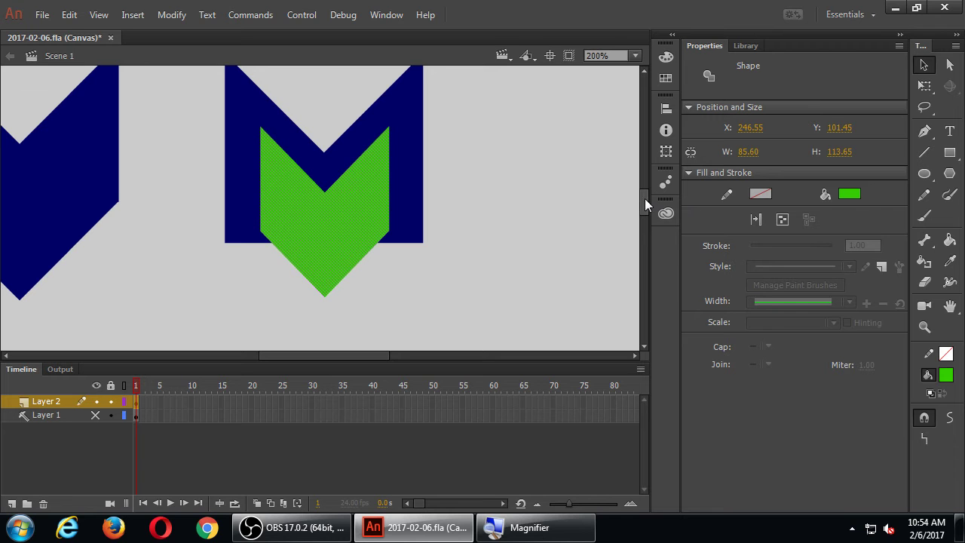
Step: Cut the overlap out of the second blue shape to form an M, moving the green arrow away to about X 544.65, Y 103.40
drag(645, 198, 644, 196)
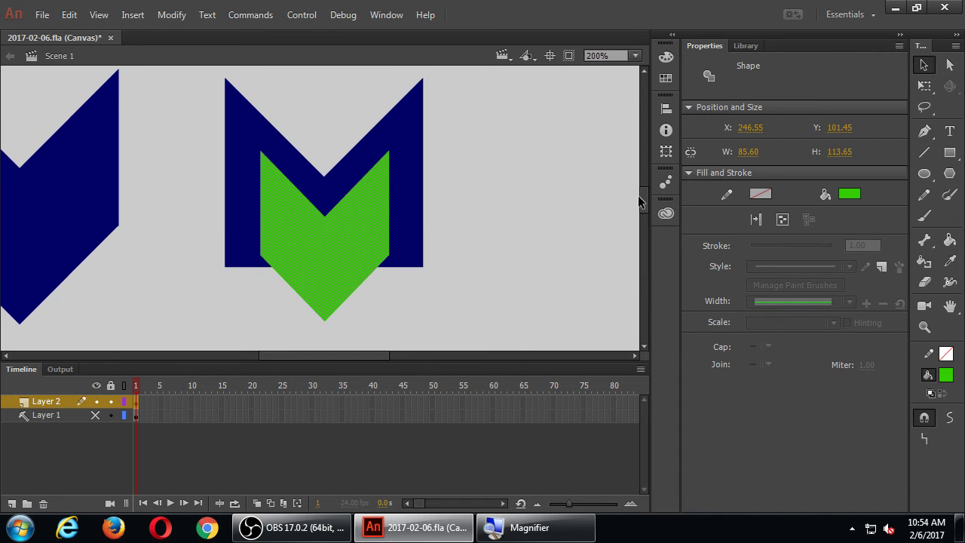
key(ctrl+minus)
click(356, 294)
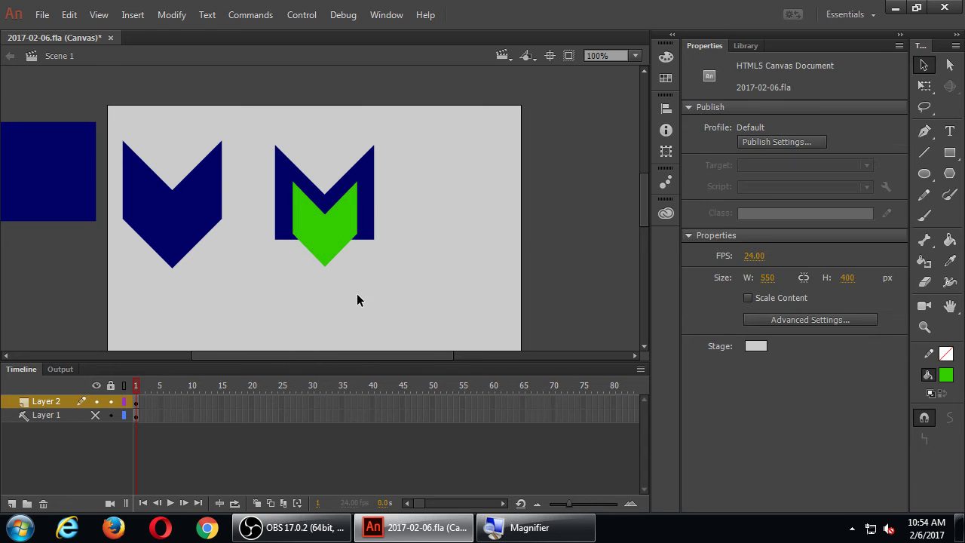
click(328, 241)
drag(327, 242, 548, 243)
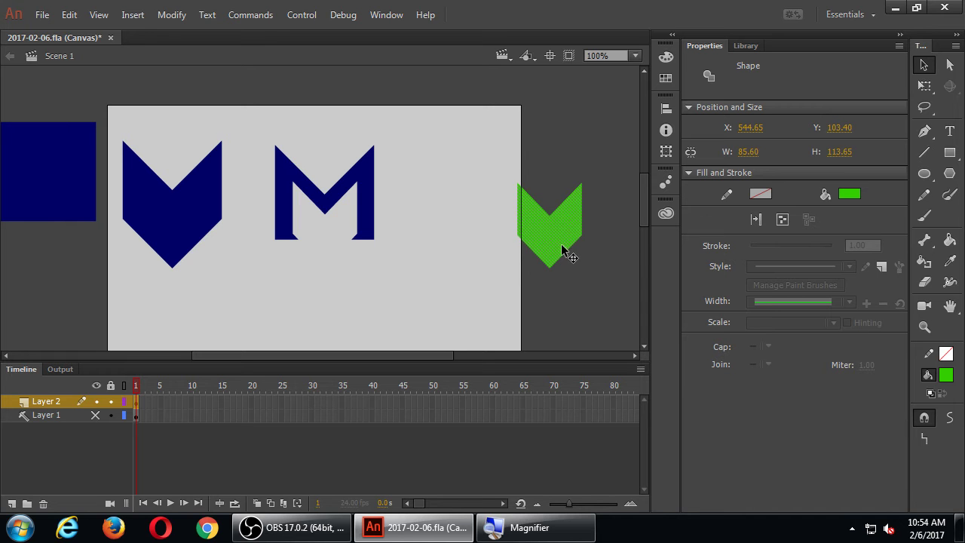
Step: Move the green arrow down beside the stage and place a copy of the blue square beside the M at about X 399.15, Y 53.75
drag(564, 233, 584, 317)
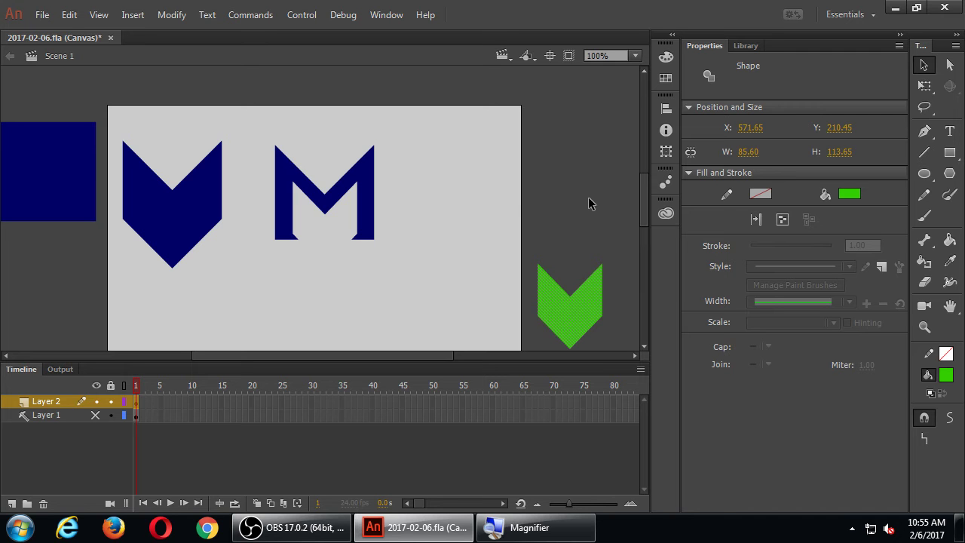
click(92, 185)
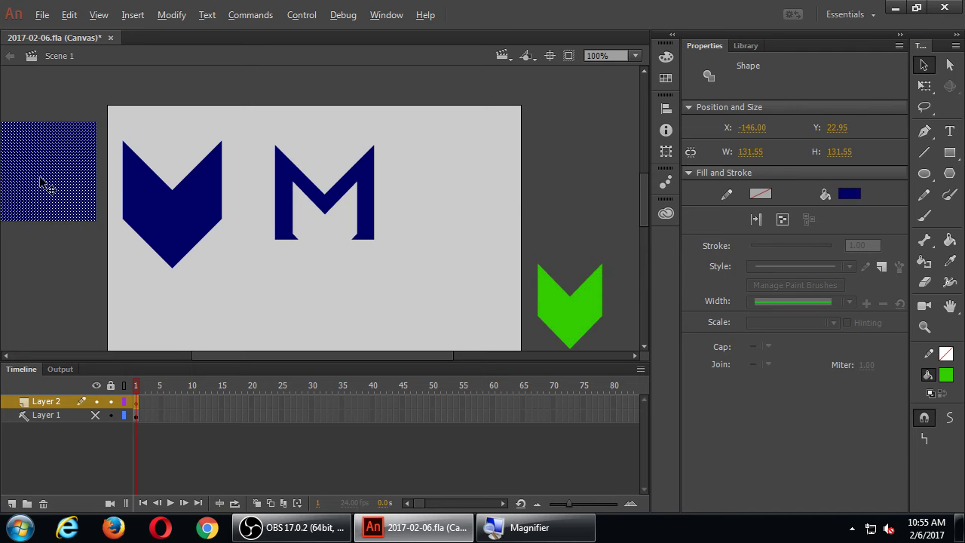
drag(42, 183, 452, 202)
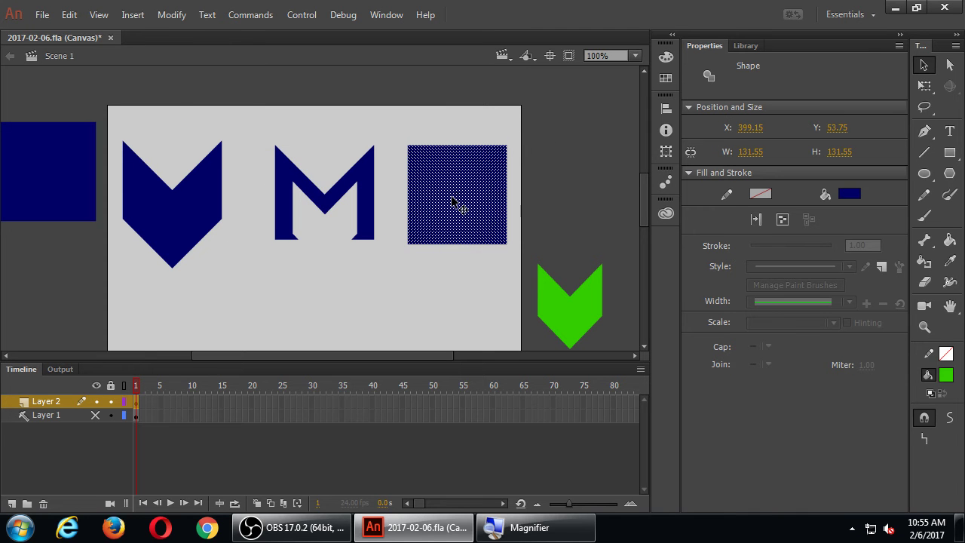
click(590, 176)
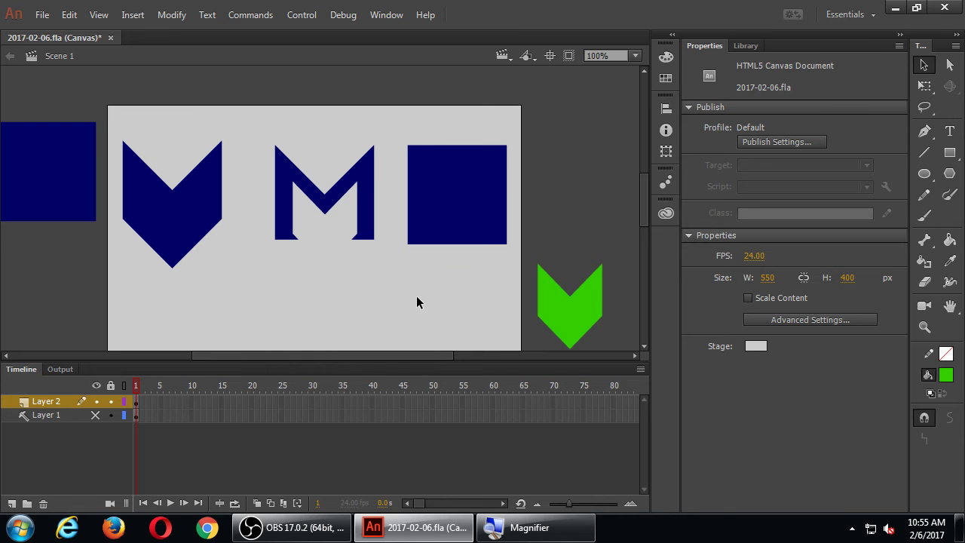
Step: Lower the green arrow to about Y 267.45 and place a medium-blue-filled copy of the off-stage square at about X 563.20, Y 22.95
drag(564, 319, 571, 362)
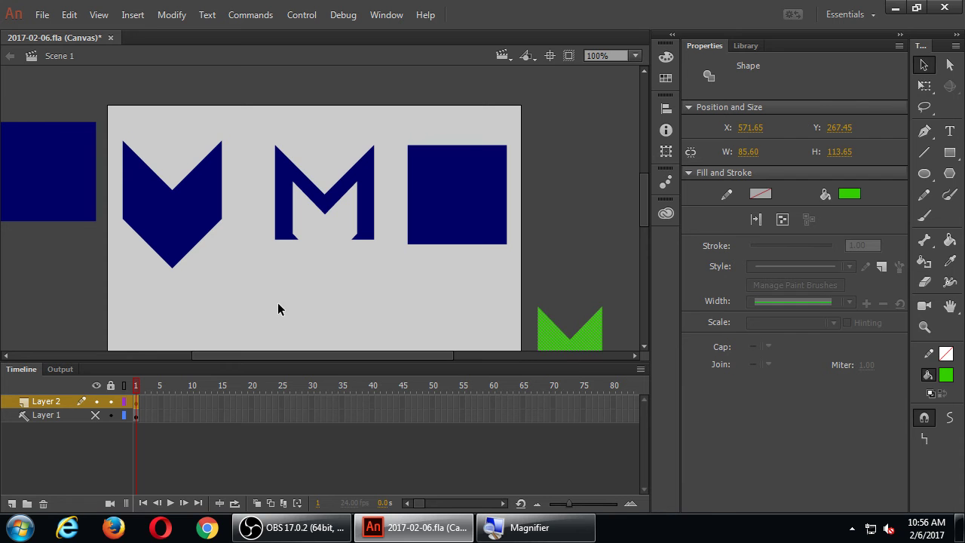
click(82, 190)
drag(63, 183, 586, 178)
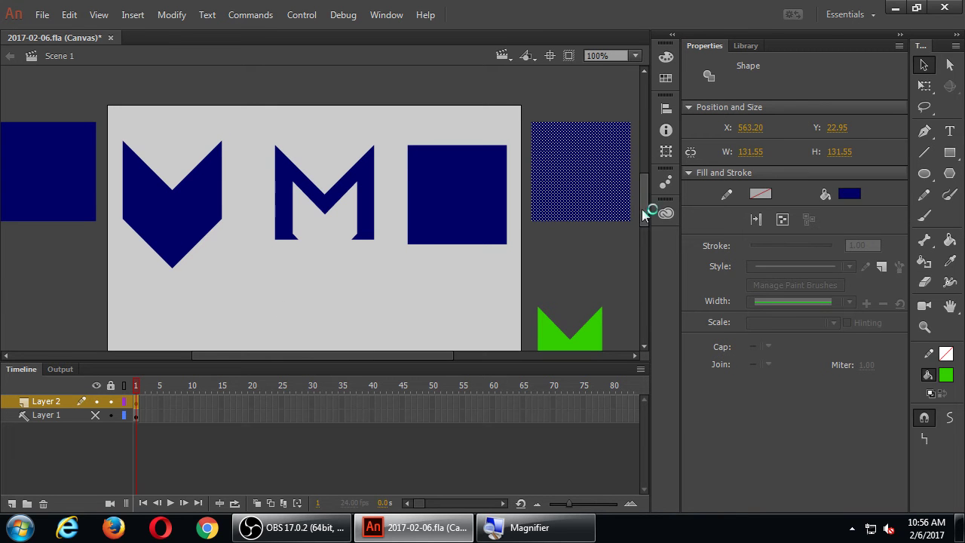
click(848, 194)
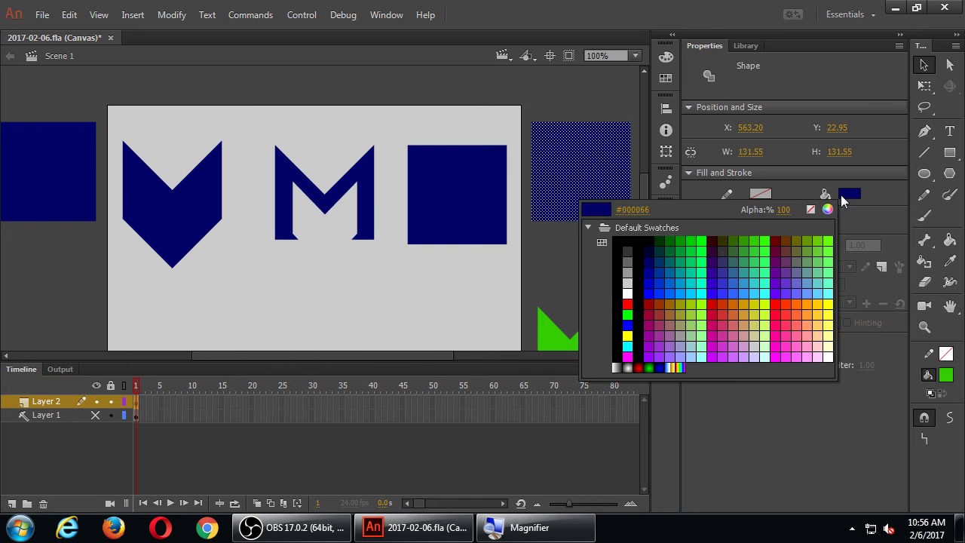
click(669, 277)
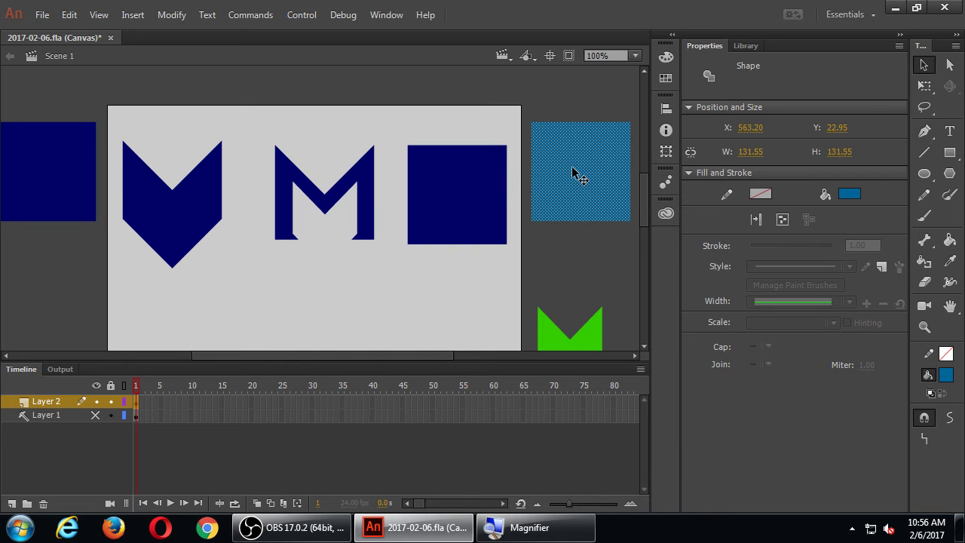
Step: Try rotating the medium-blue square and overlapping it with the dark blue square beside the M, then undo the move and rotation
key(q)
drag(533, 119, 589, 131)
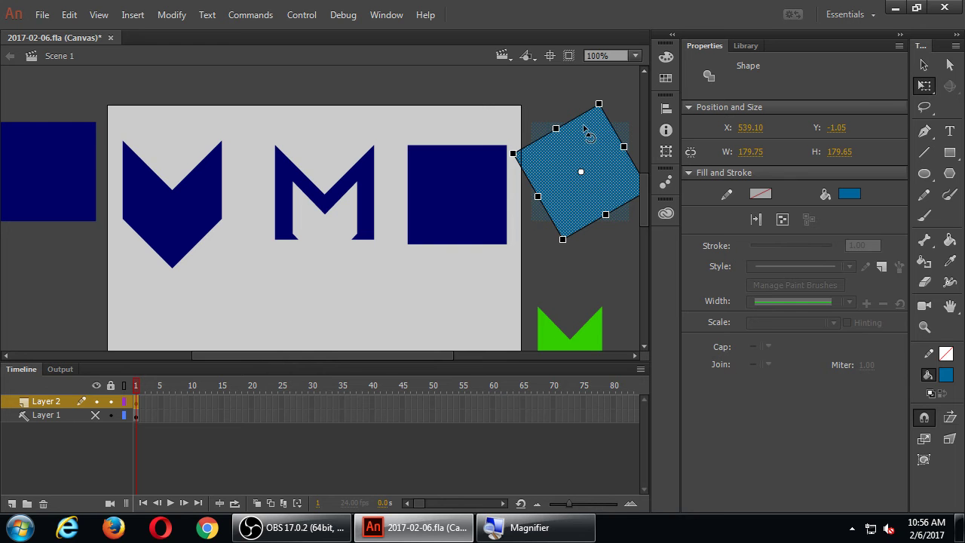
click(924, 65)
drag(381, 355, 405, 359)
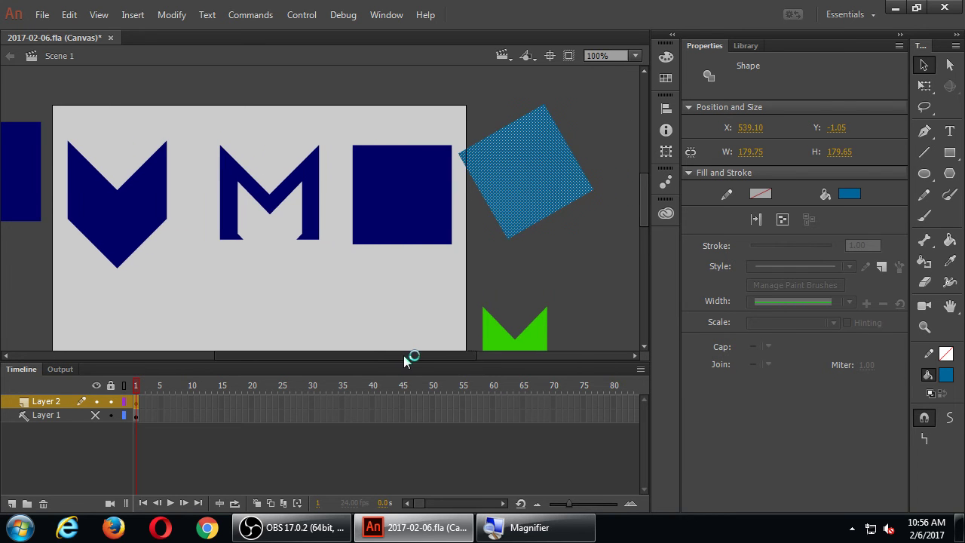
drag(531, 166, 476, 190)
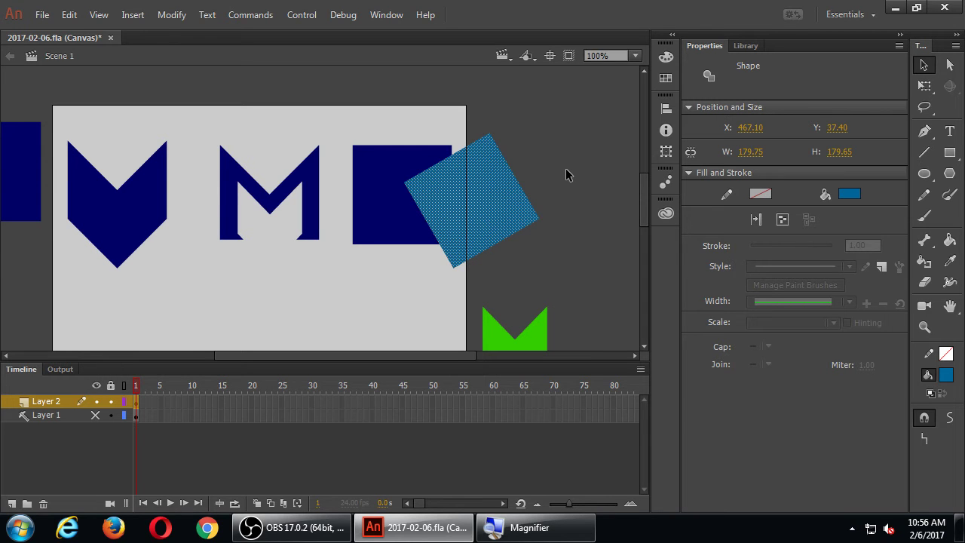
key(ctrl+z)
key(ctrl+z)
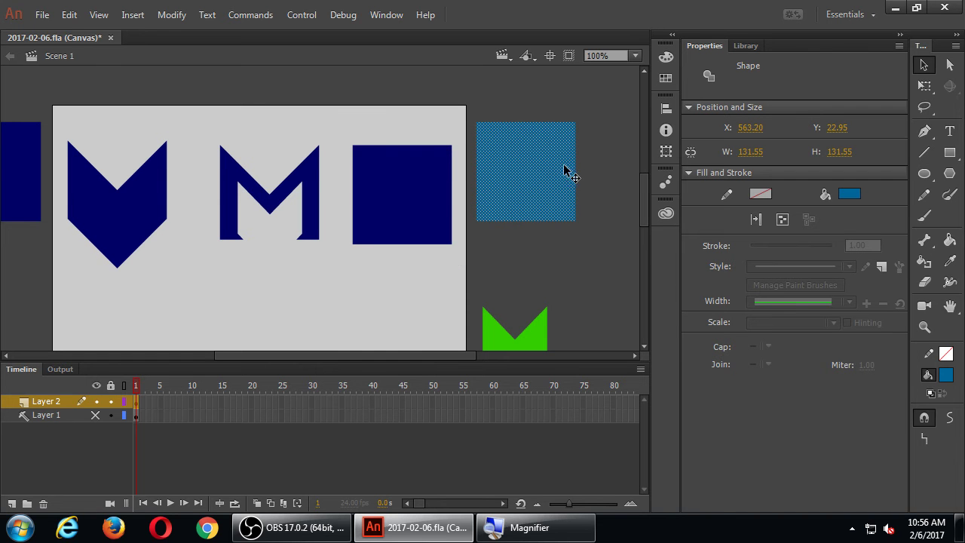
Step: Rotate the medium-blue square 45 degrees and cut a triangular notch with it from the dark square's right side, moving it to about X 611.05, Y 31.05
key(q)
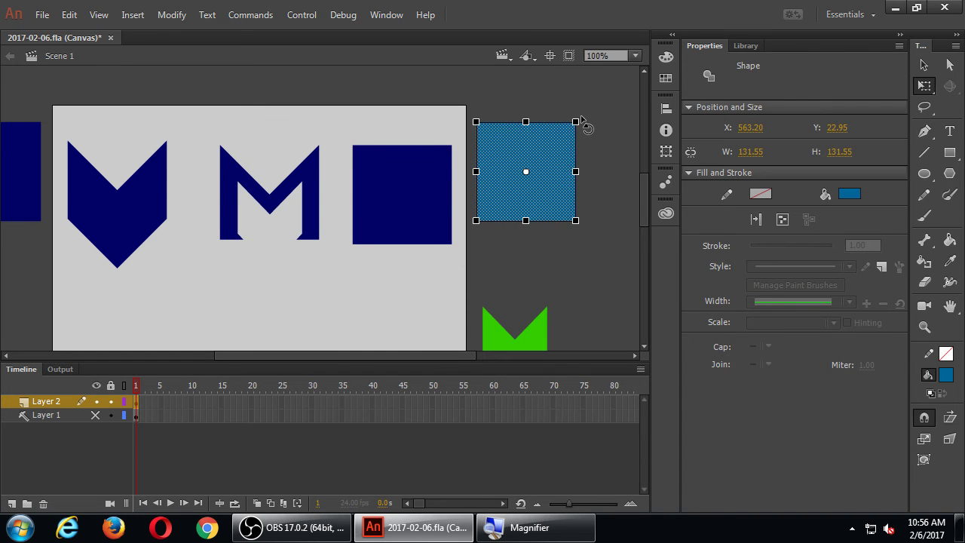
drag(581, 119, 538, 120)
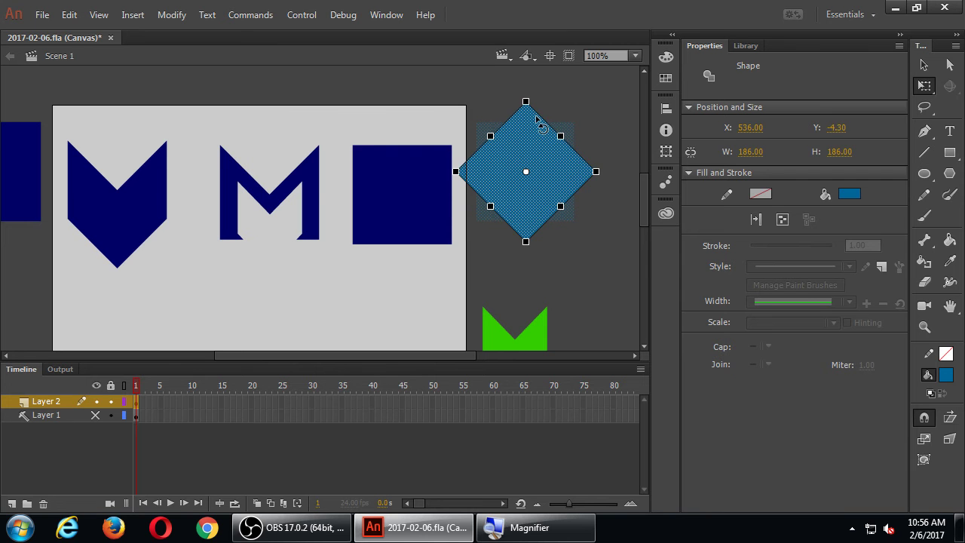
drag(557, 160, 549, 193)
click(590, 162)
click(502, 189)
click(562, 96)
click(512, 199)
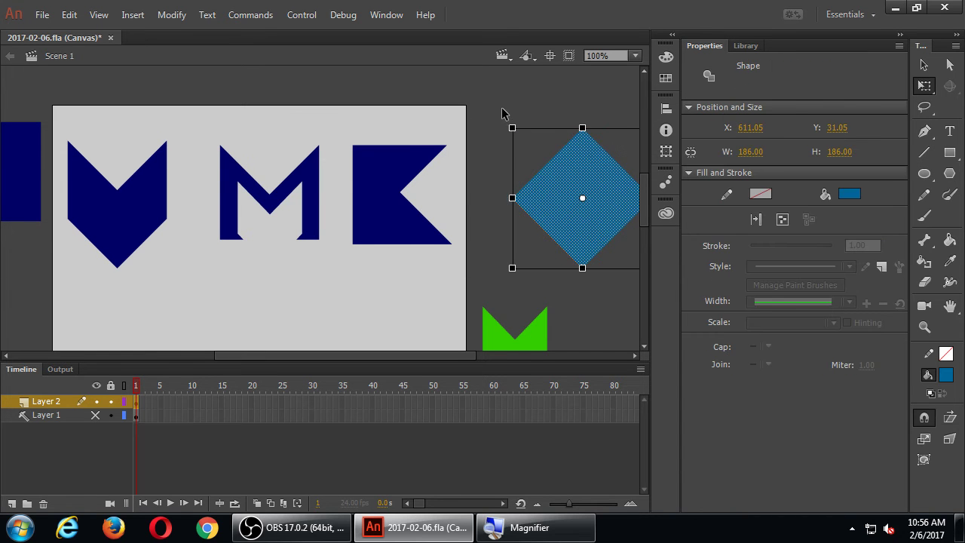
click(506, 108)
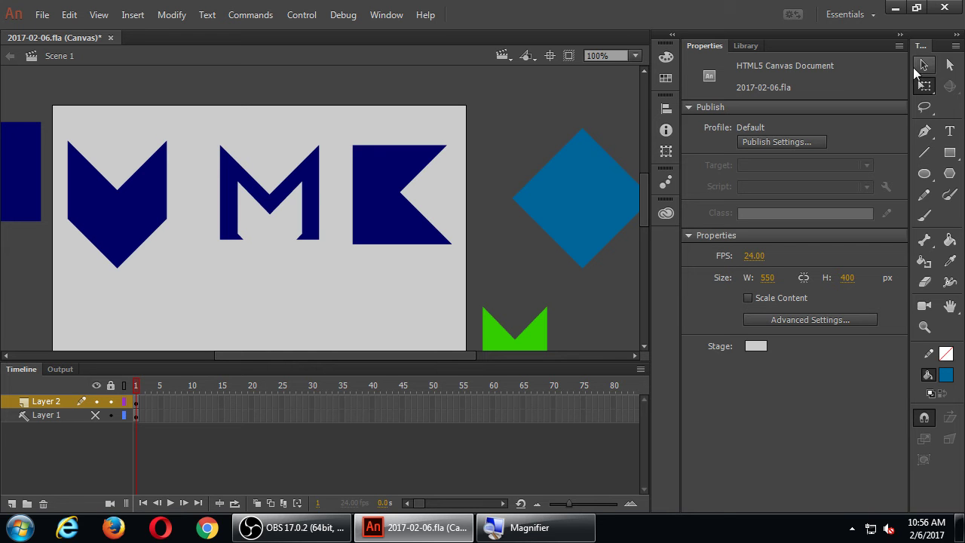
click(926, 65)
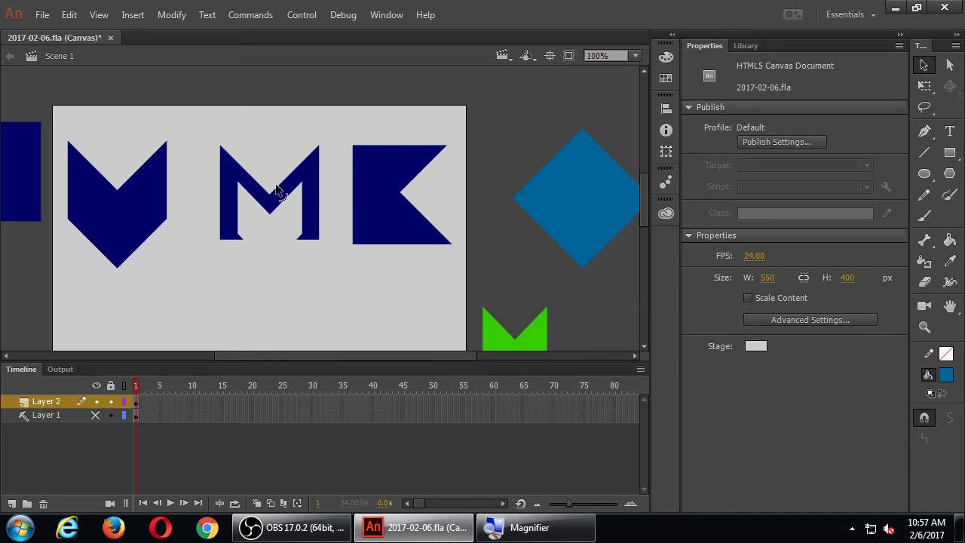
Step: Bend the upper and lower straight edges of the notch inward into curves
key(ctrl+=)
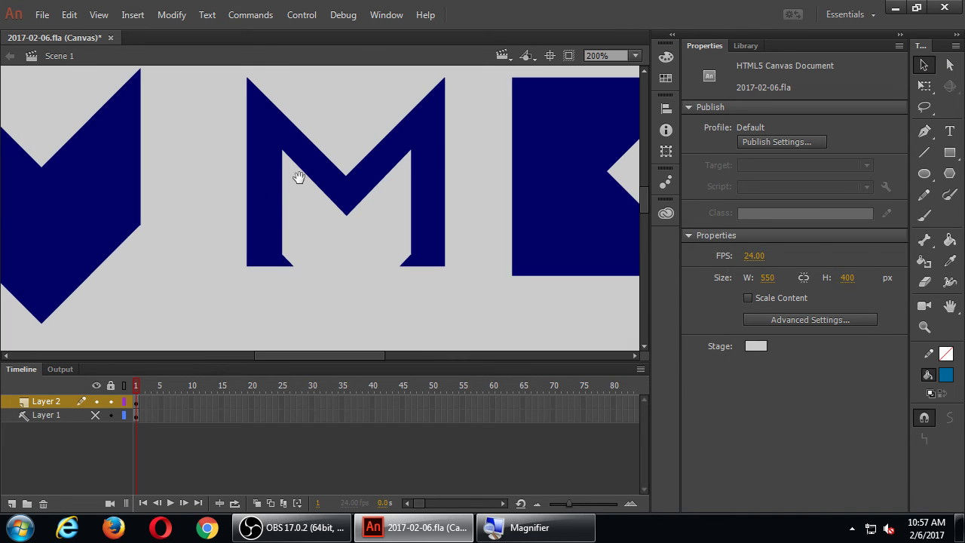
drag(422, 157, 200, 168)
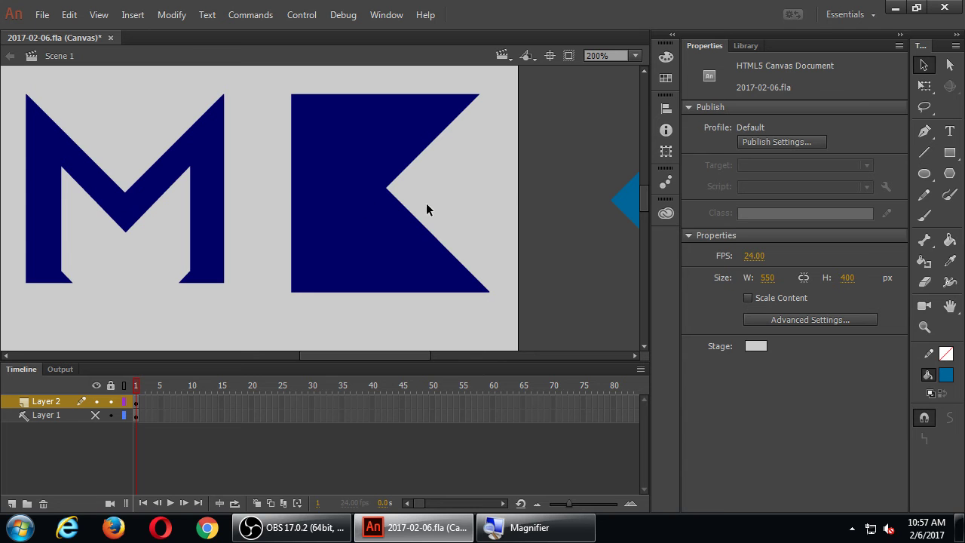
click(343, 146)
drag(382, 138, 410, 146)
key(ctrl+z)
click(466, 184)
drag(431, 147, 413, 136)
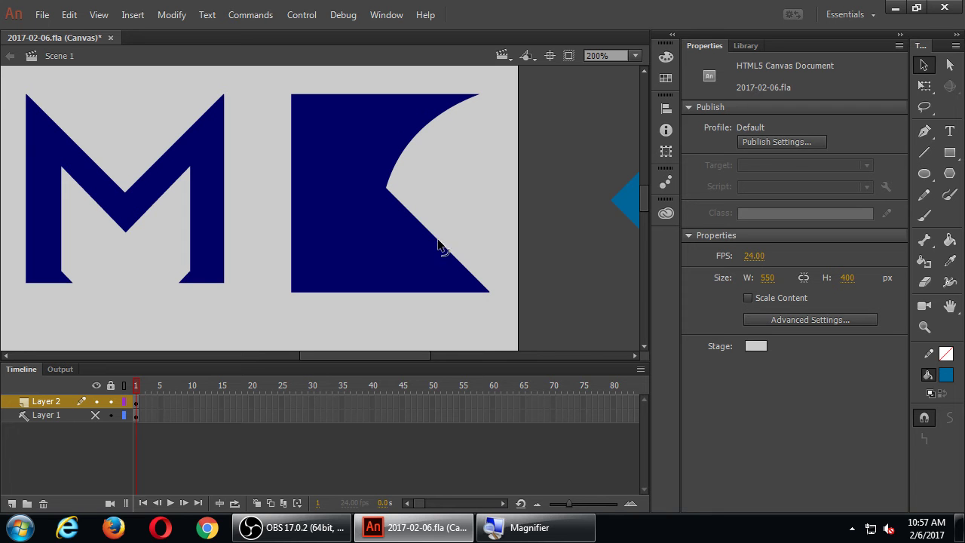
drag(442, 248, 413, 258)
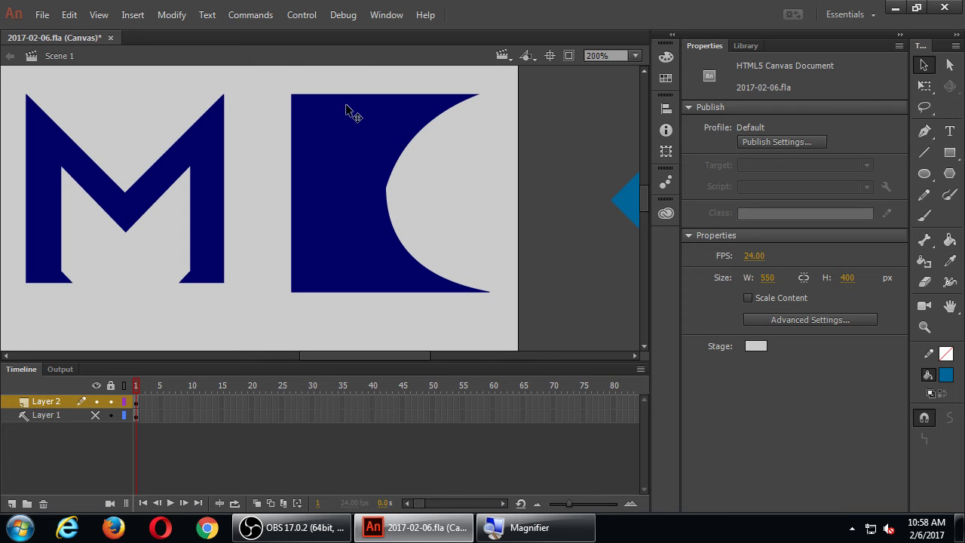
Step: Bend the top, left and bottom edges of the notched shape outward into a crescent-like C, curving the top edge further
drag(358, 95, 358, 83)
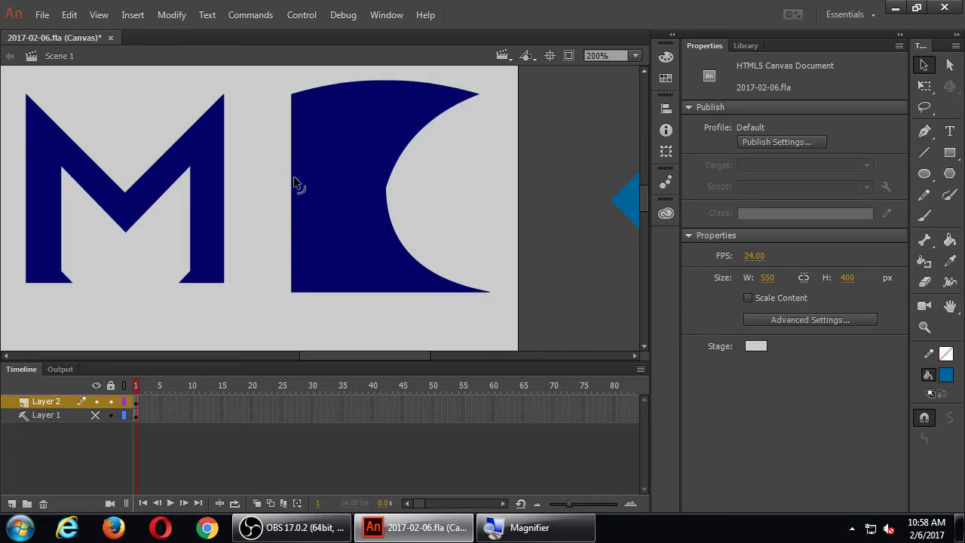
drag(292, 183, 264, 190)
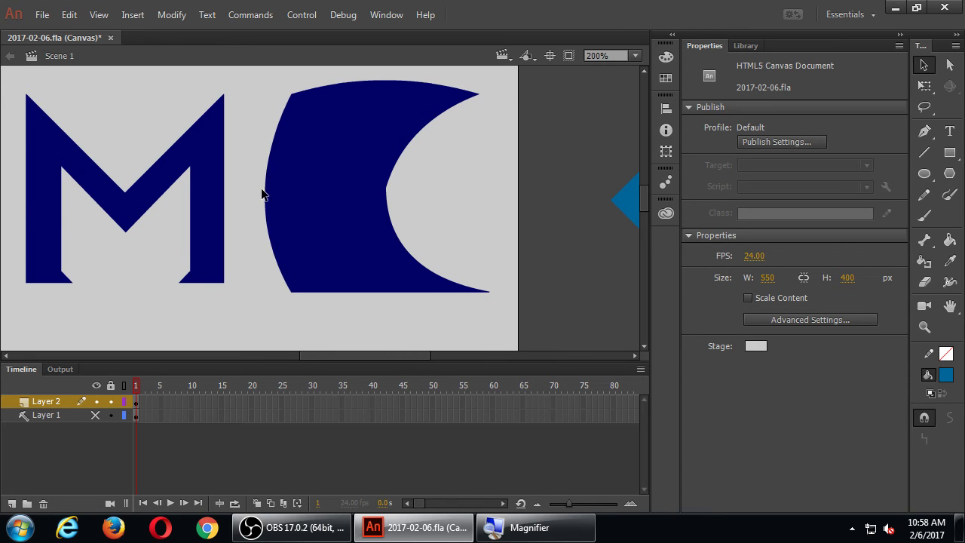
drag(364, 292, 358, 320)
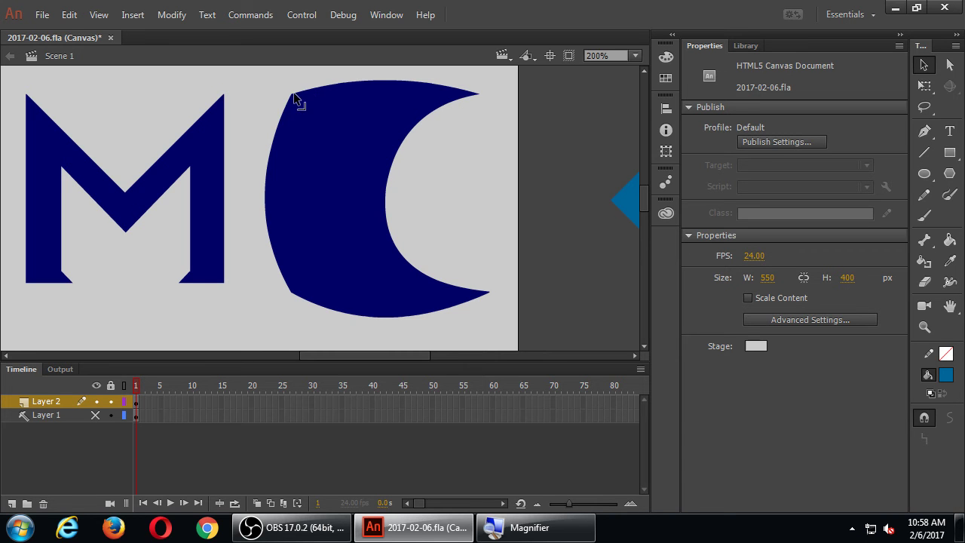
drag(352, 88, 352, 78)
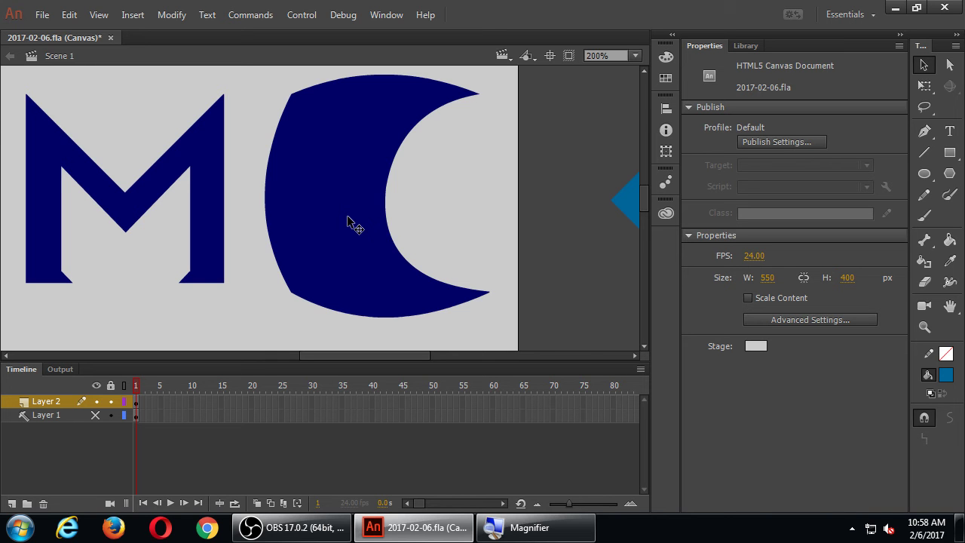
key(ctrl+minus)
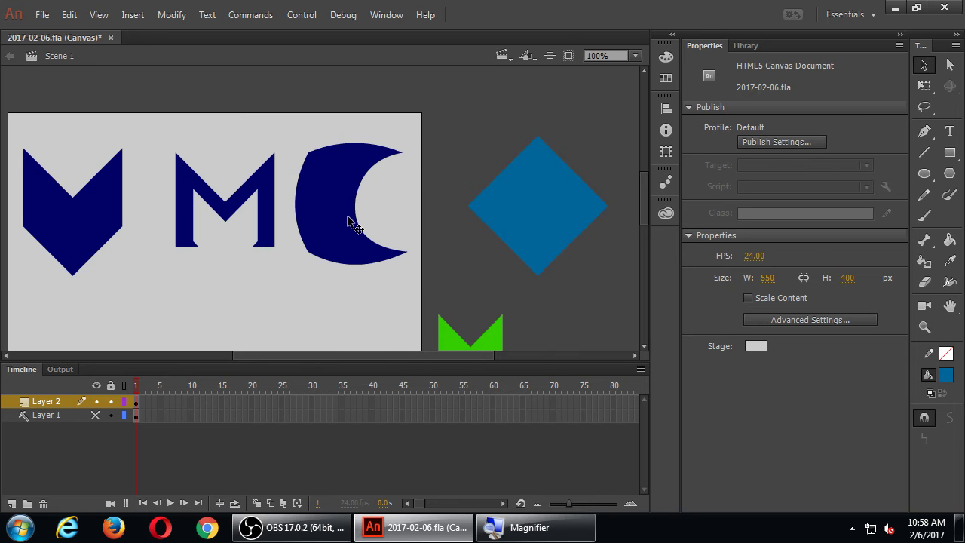
drag(299, 264, 355, 259)
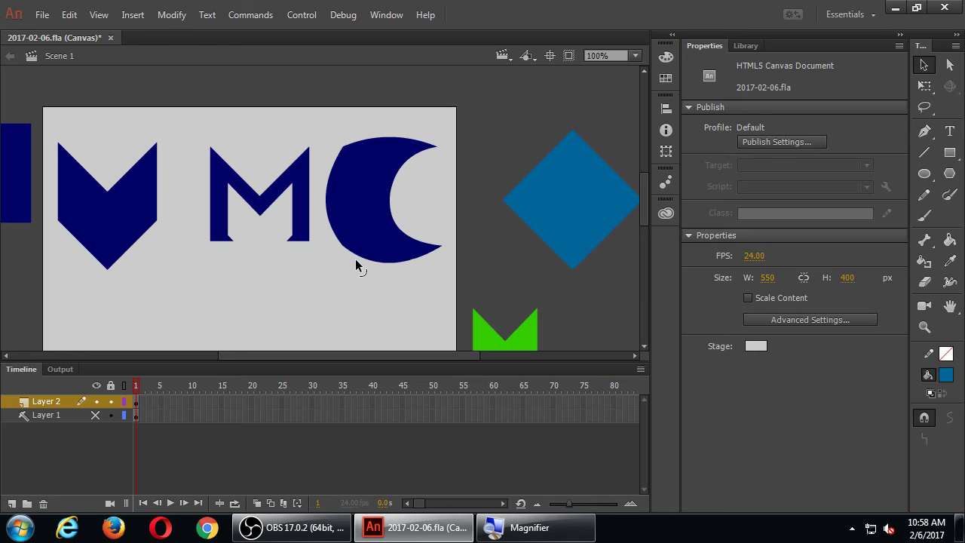
click(384, 144)
click(394, 125)
drag(381, 142, 382, 137)
Step: Nudge the M left to X 183.05, closer to the blue arrow shape
click(301, 175)
key(shift+Left)
key(shift+Left)
key(shift+Left)
key(shift+Left)
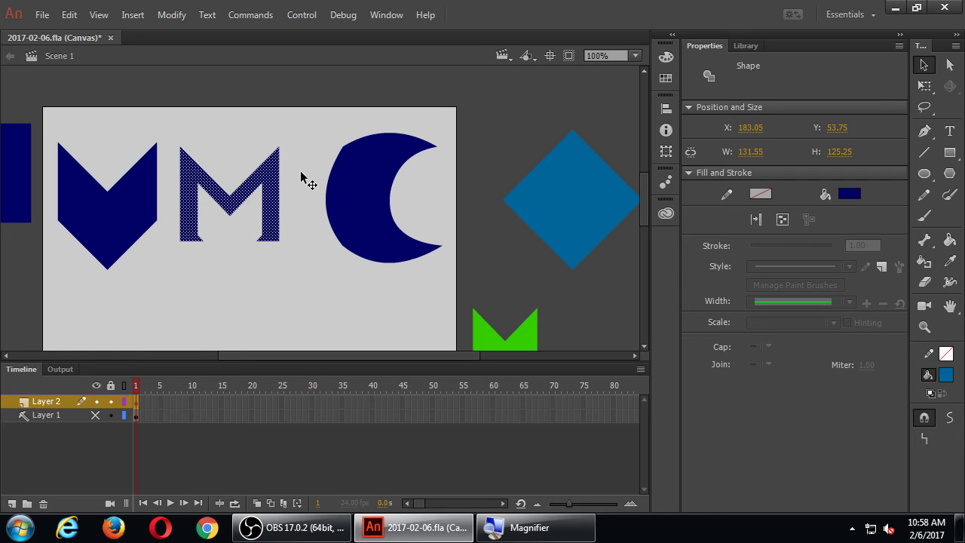
click(309, 171)
Step: Delete the curved C shape and place a fresh copy of the off-stage blue square to the right of the M
click(371, 188)
key(Delete)
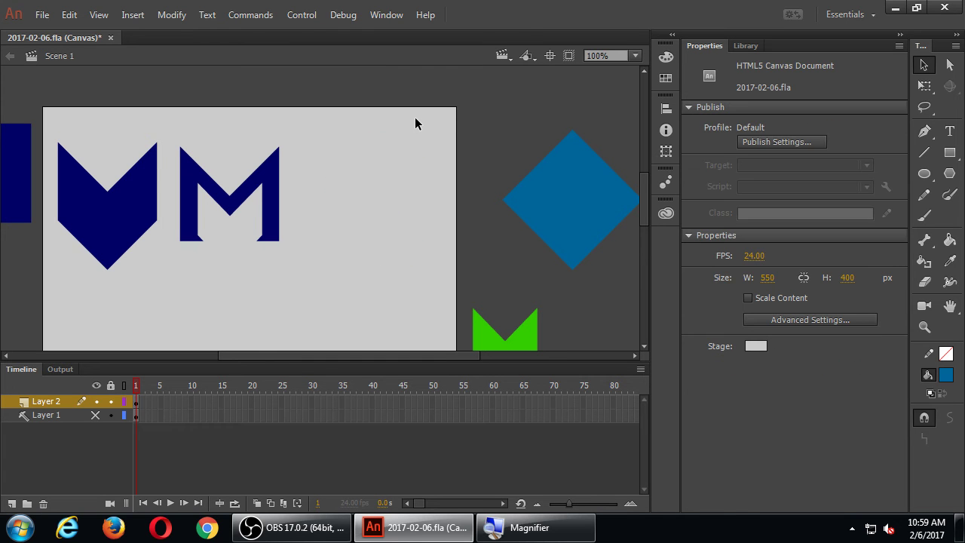
click(19, 167)
drag(15, 177, 386, 196)
click(446, 185)
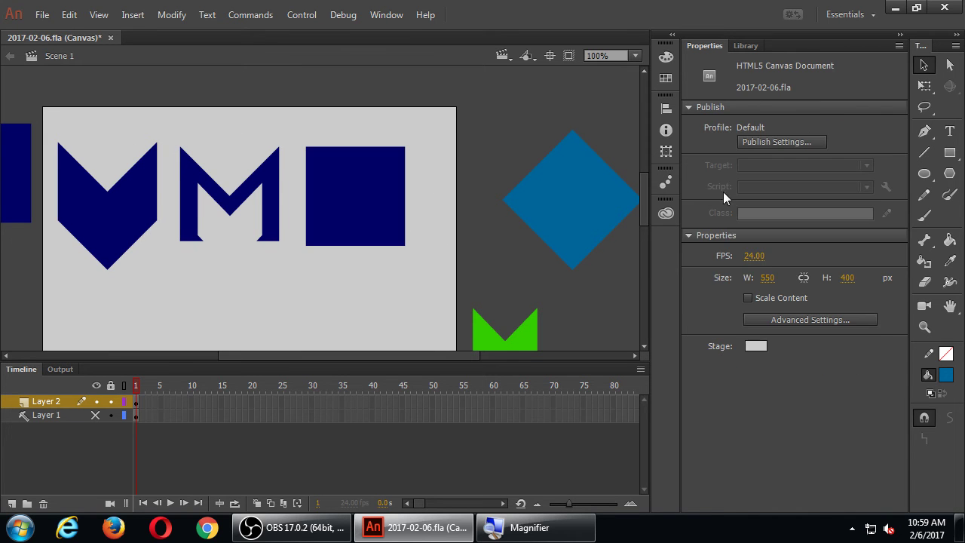
Step: Delete the medium-blue diamond and draw a perfect circle in the same blue to the right of the stage with the Oval tool
click(589, 194)
key(Delete)
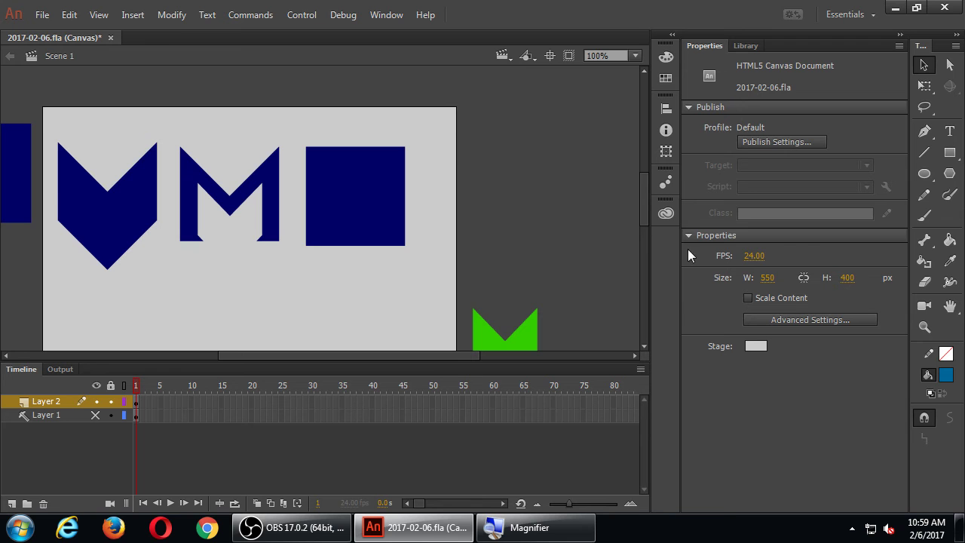
click(927, 183)
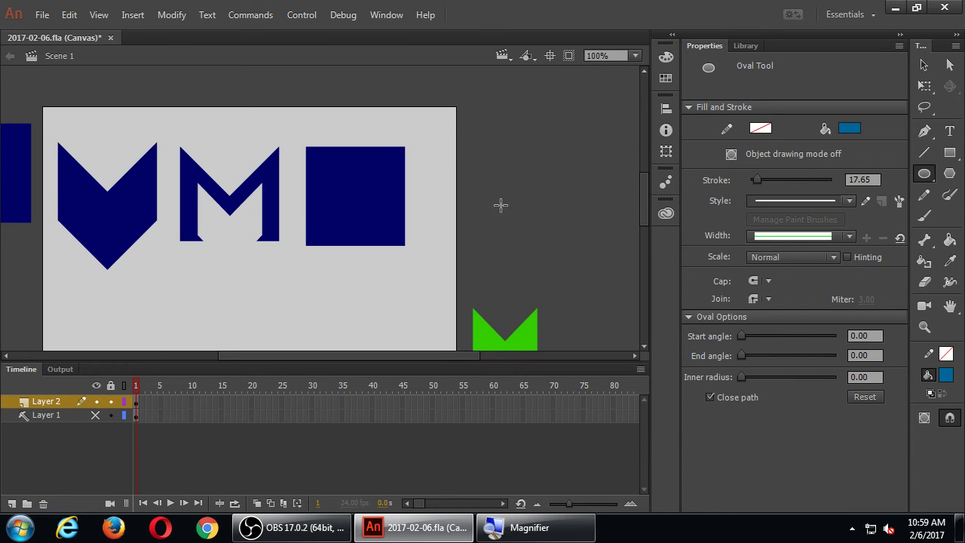
drag(468, 179, 557, 256)
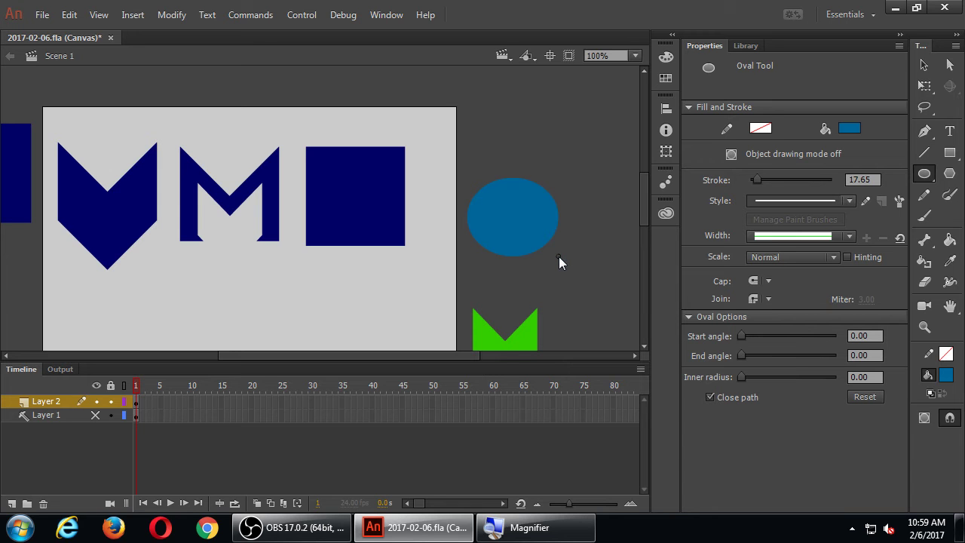
mouse_move(558, 256)
mouse_down()
mouse_move(521, 231)
mouse_move(594, 284)
mouse_move(568, 280)
mouse_move(573, 268)
mouse_up()
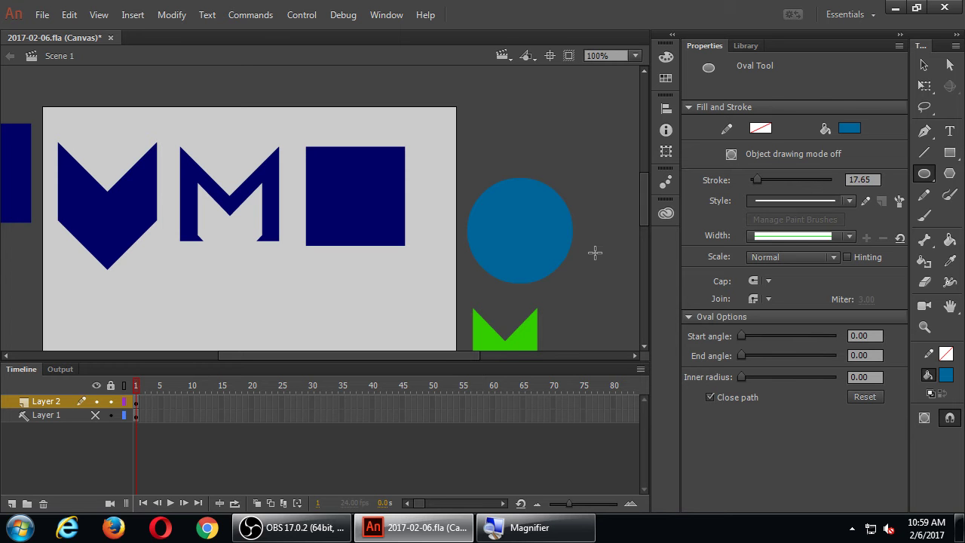
key(v)
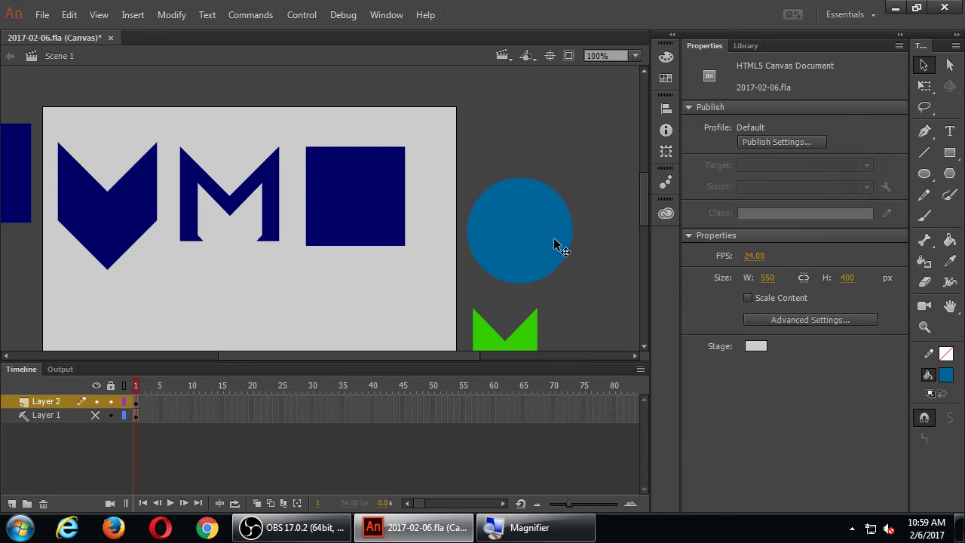
Step: Move the circle up against the stage's right edge and the dark blue square off the stage to the right of the circle
click(528, 248)
drag(528, 248, 517, 213)
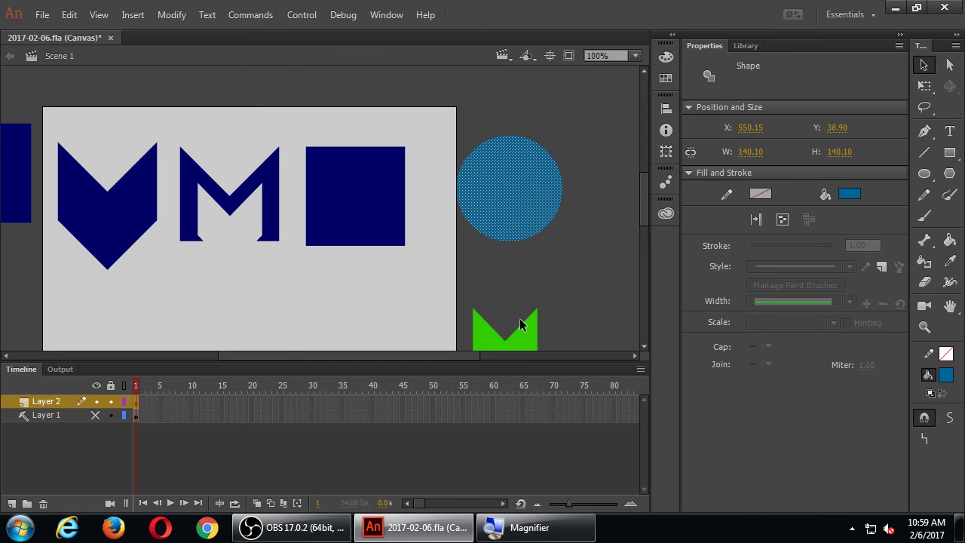
drag(453, 352, 499, 353)
click(276, 216)
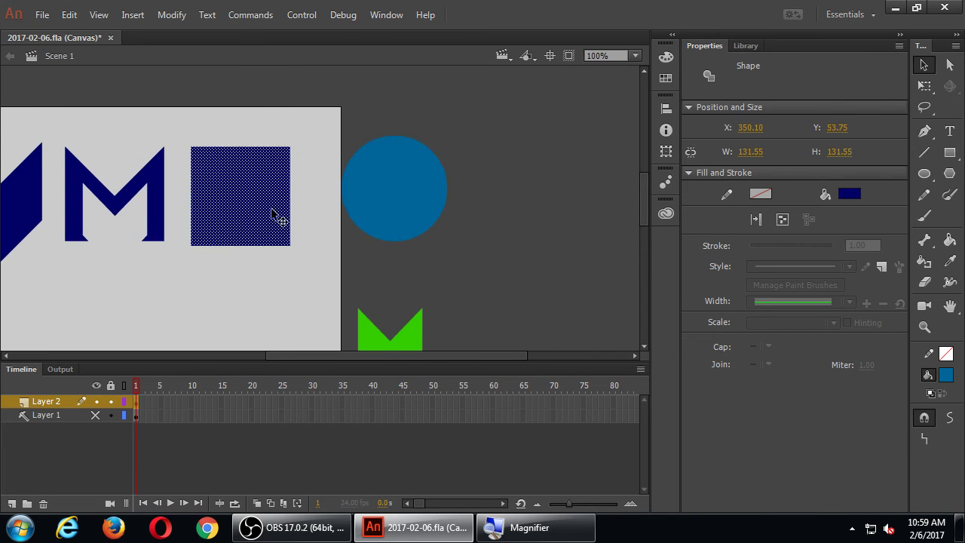
drag(276, 215, 526, 192)
Step: Shrink the dark blue square to about 81.5 by 81.5 and place it over the circle's right half at X 615.20, Y 67.90
key(q)
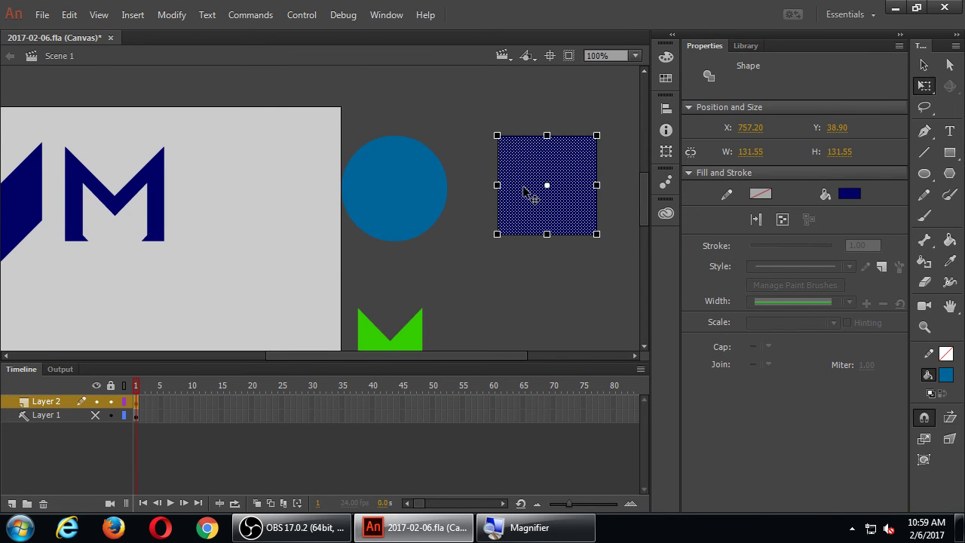
drag(498, 136, 517, 155)
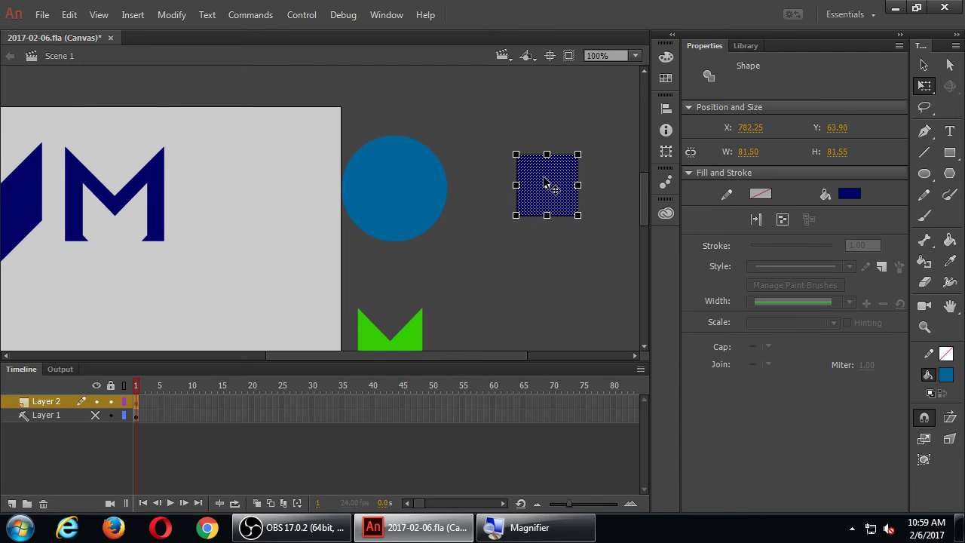
key(v)
drag(559, 194, 435, 194)
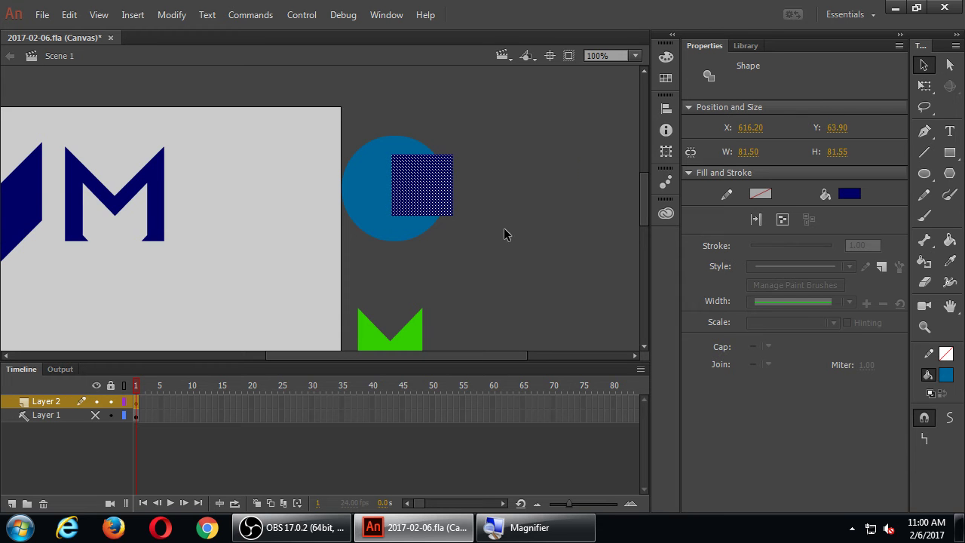
key(Down)
key(Down)
key(Down)
key(Left)
key(Down)
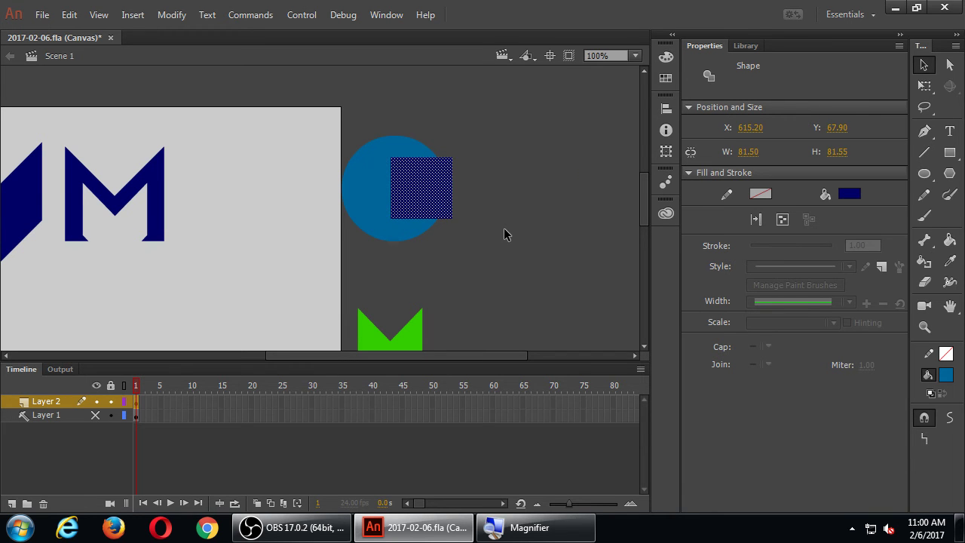
Step: Separate the cut circle from the square by moving it onto the stage, right of the M, at X 354.10
click(506, 197)
click(397, 210)
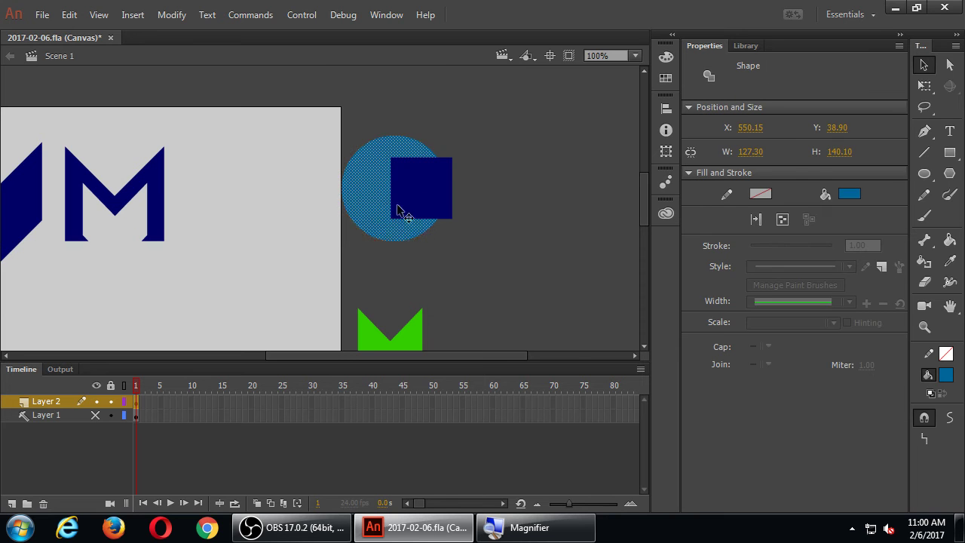
drag(400, 211, 252, 211)
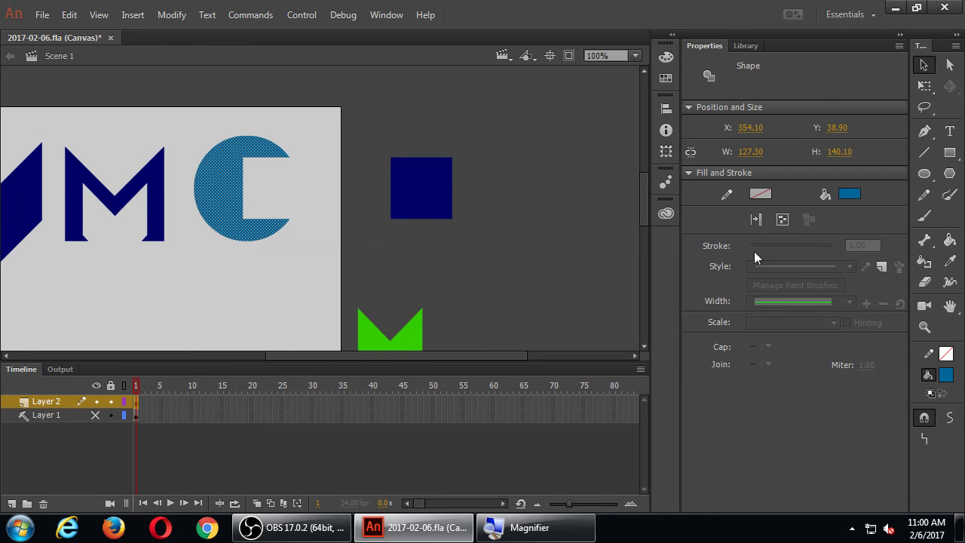
Step: Recolour the C shape with the dark blue sampled from the M
click(855, 196)
click(149, 199)
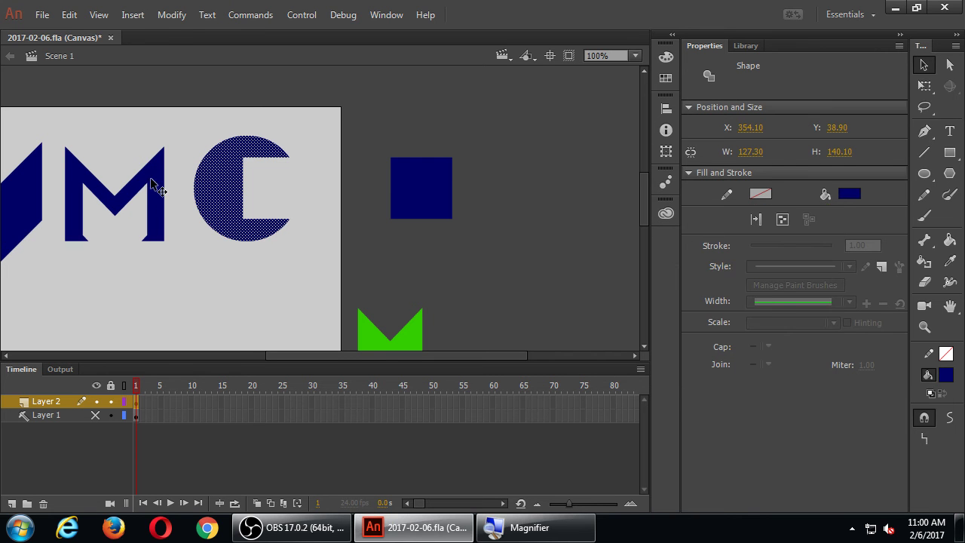
click(192, 187)
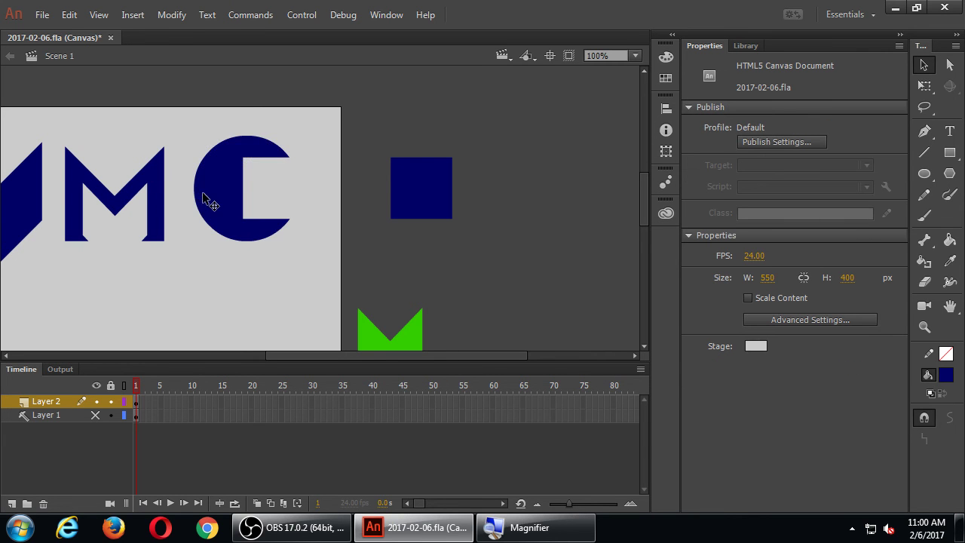
Step: Try bending the C's straight inner edge into a curve and undo the bend
drag(206, 200, 326, 199)
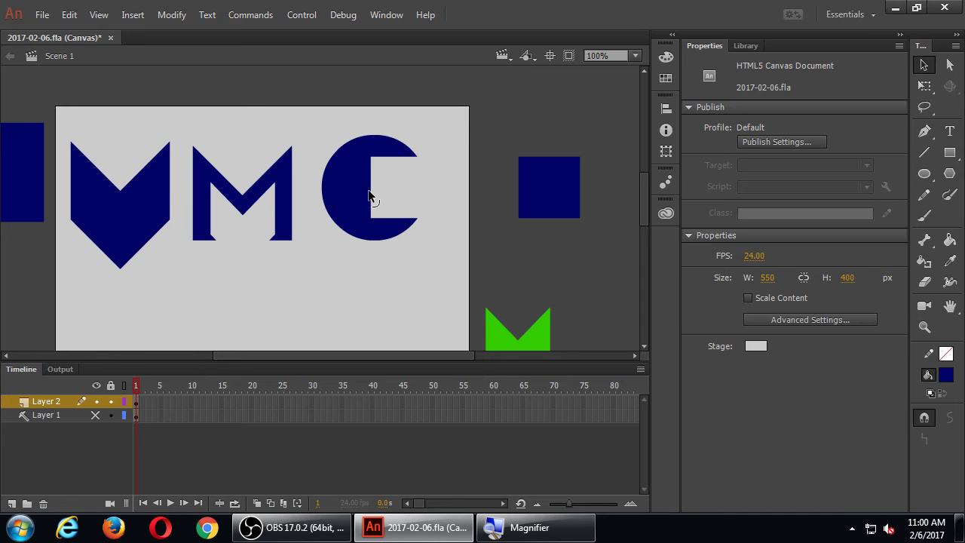
drag(369, 196, 360, 198)
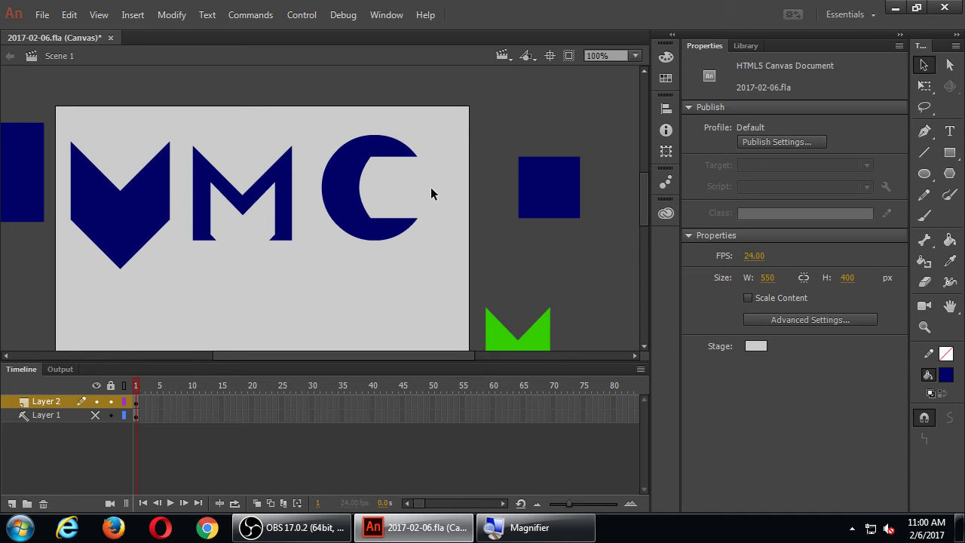
key(ctrl+z)
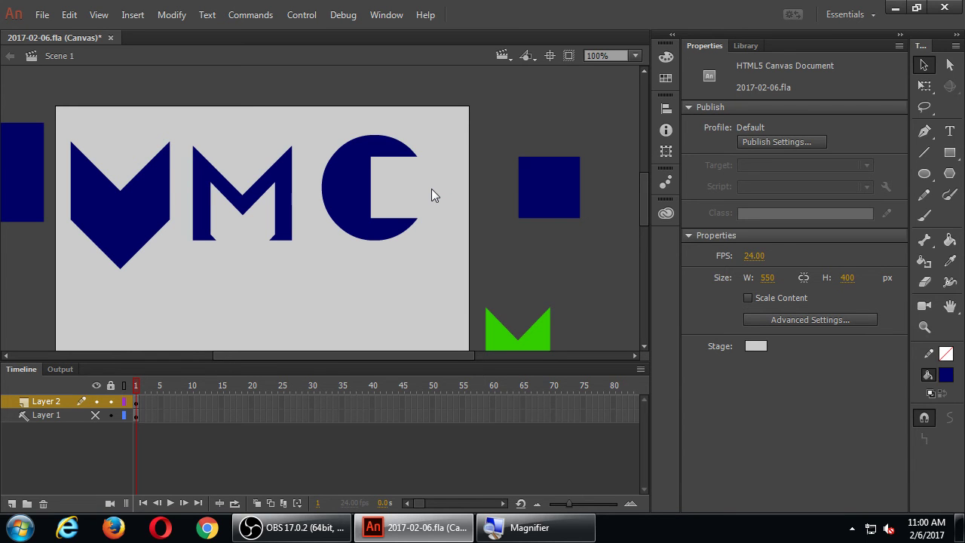
Step: Save the document and select the arrow, M and C shapes in turn to compare their alignment
key(ctrl+s)
click(288, 199)
click(350, 190)
click(155, 189)
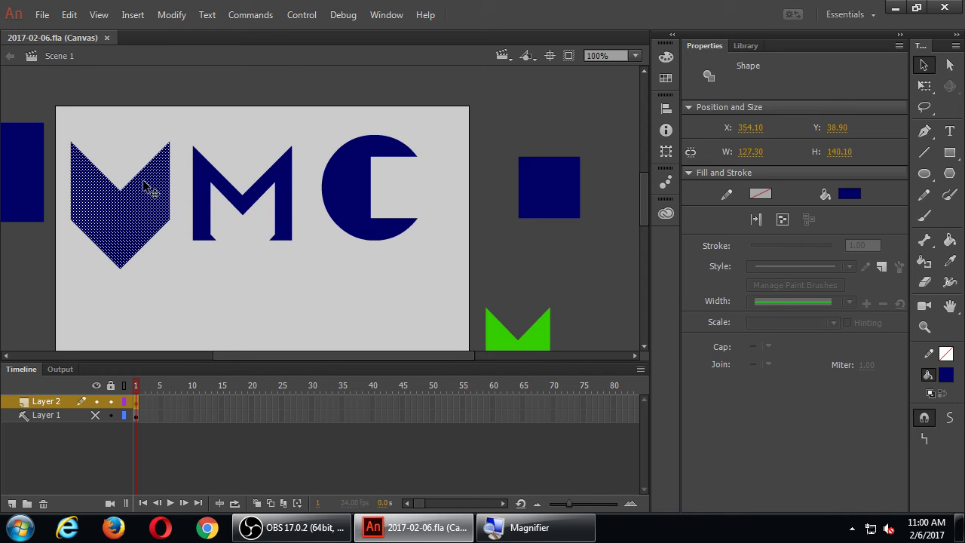
click(291, 189)
click(320, 136)
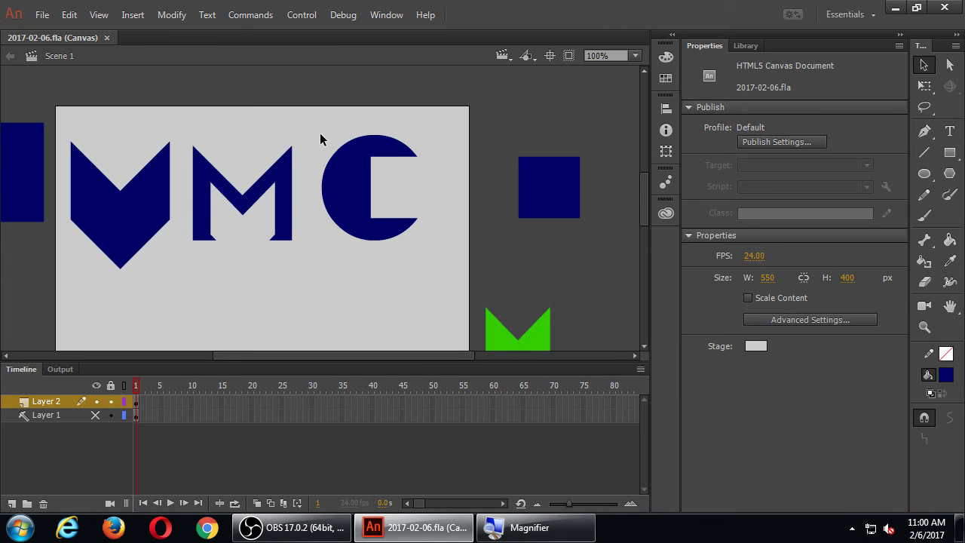
Step: Show the rulers and place two horizontal guides, one at the arrow shape's top and one at the M's base
click(92, 19)
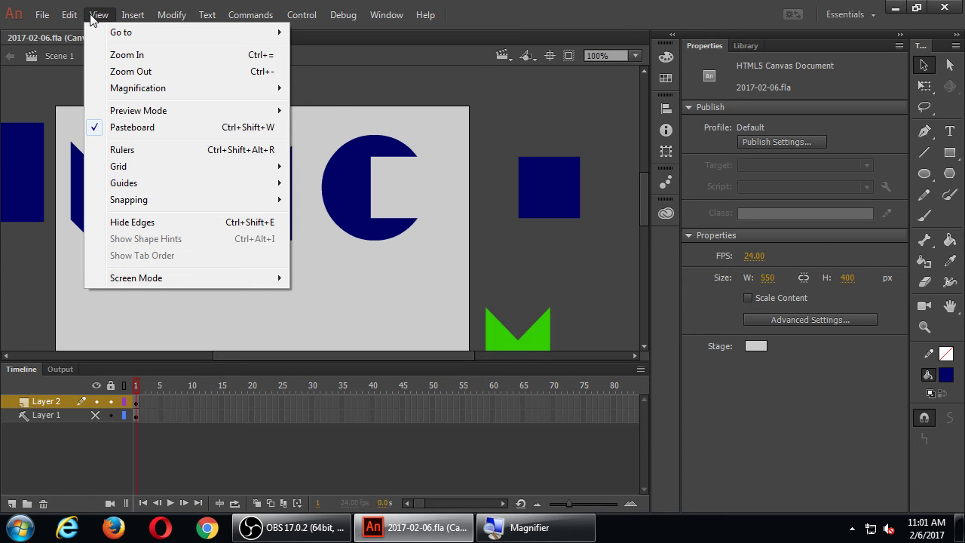
click(137, 150)
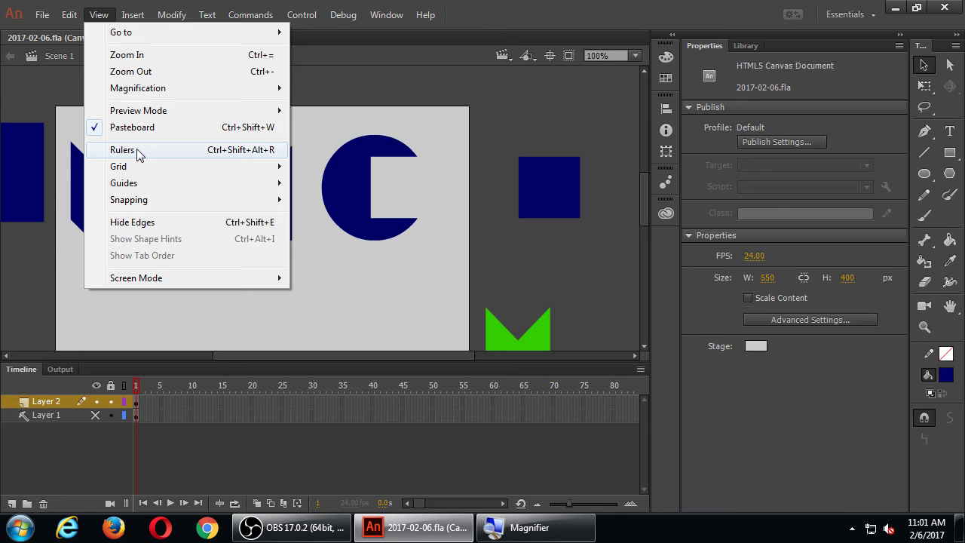
click(138, 151)
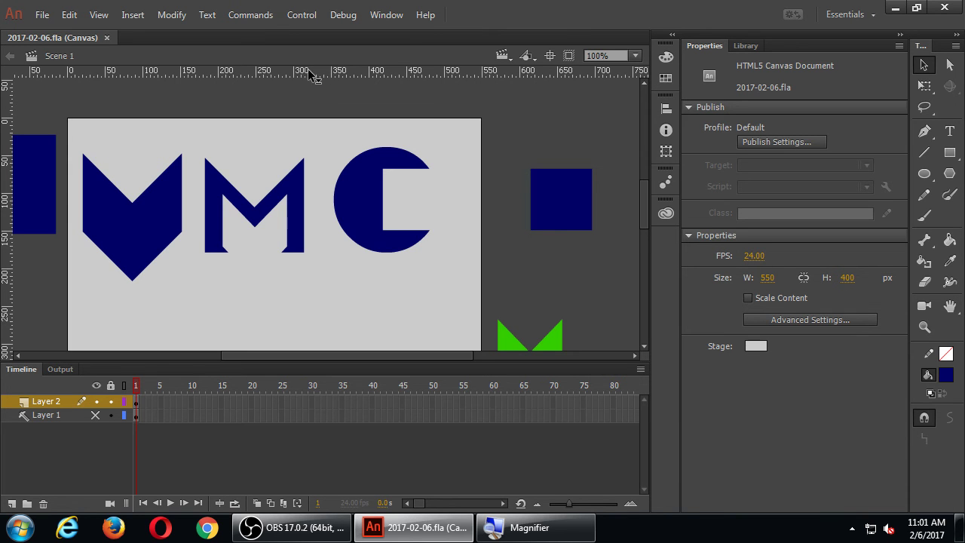
drag(307, 68, 307, 153)
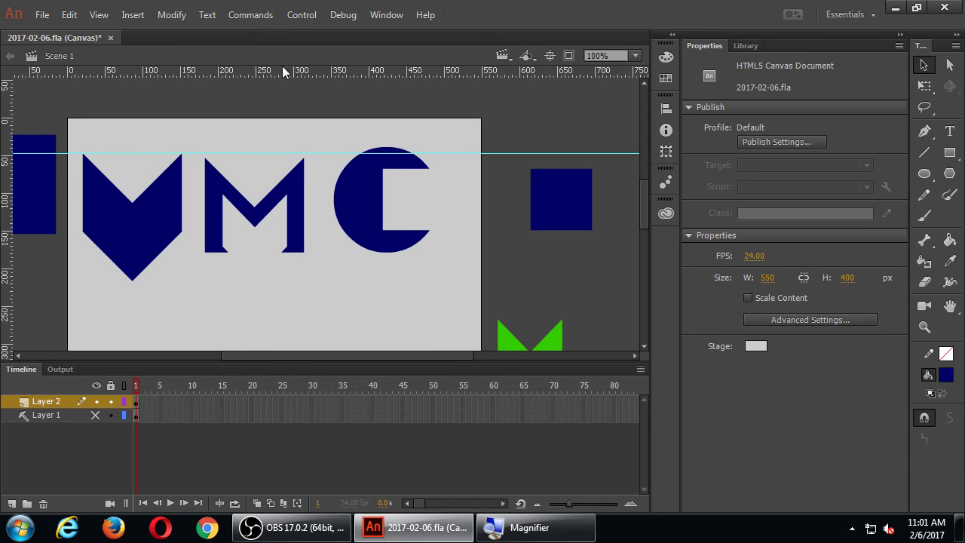
drag(294, 71, 295, 257)
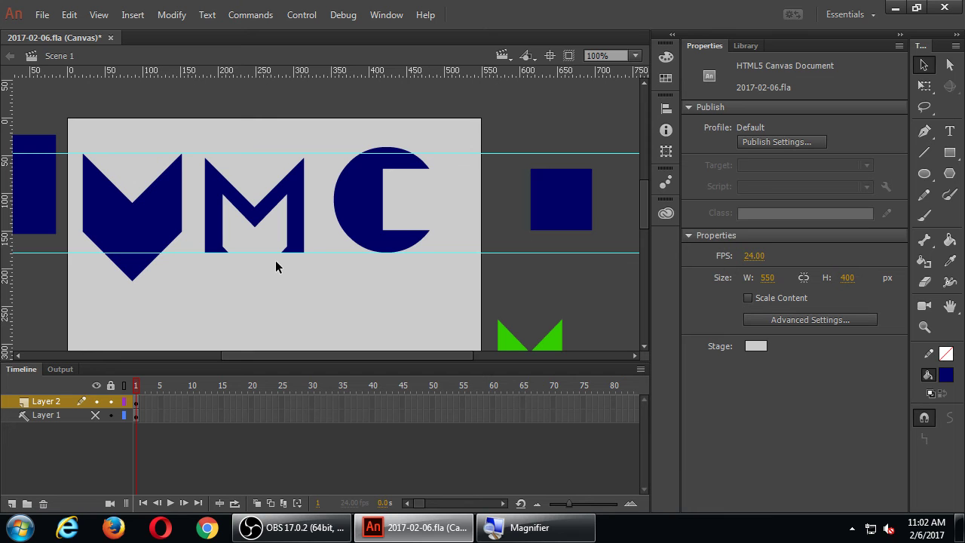
Step: Try squashing the arrow shape to 123.60 high about its centre and to 131.60 high from its lower end, undoing both
click(160, 228)
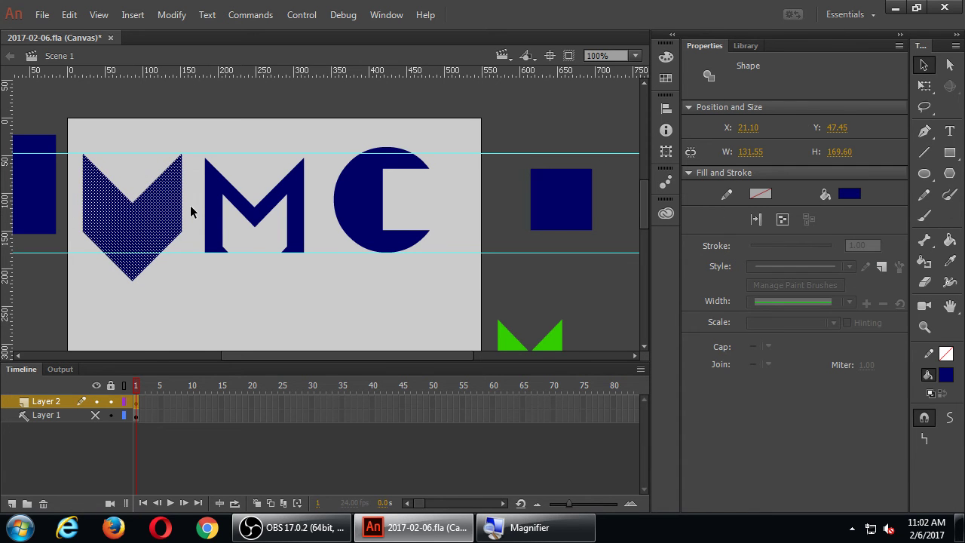
key(q)
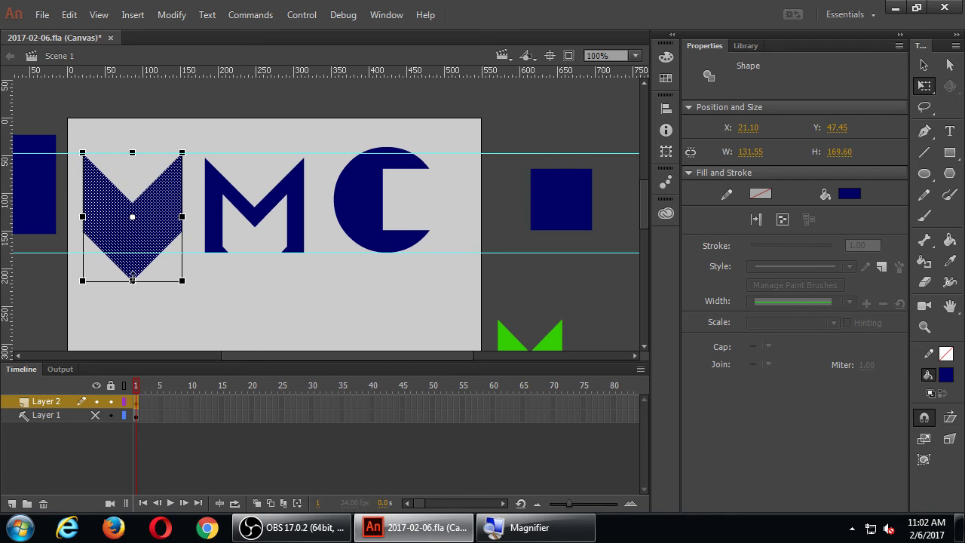
drag(132, 282, 132, 263)
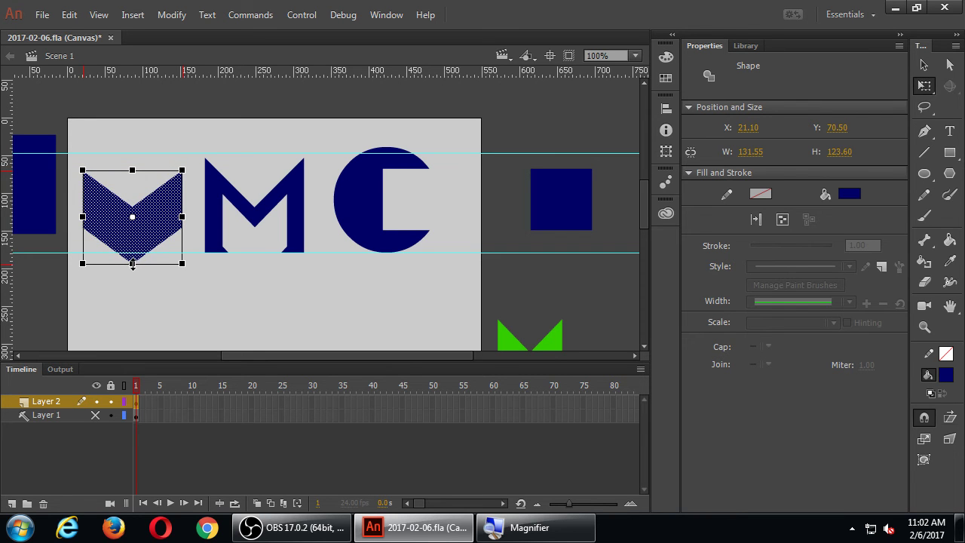
key(ctrl+z)
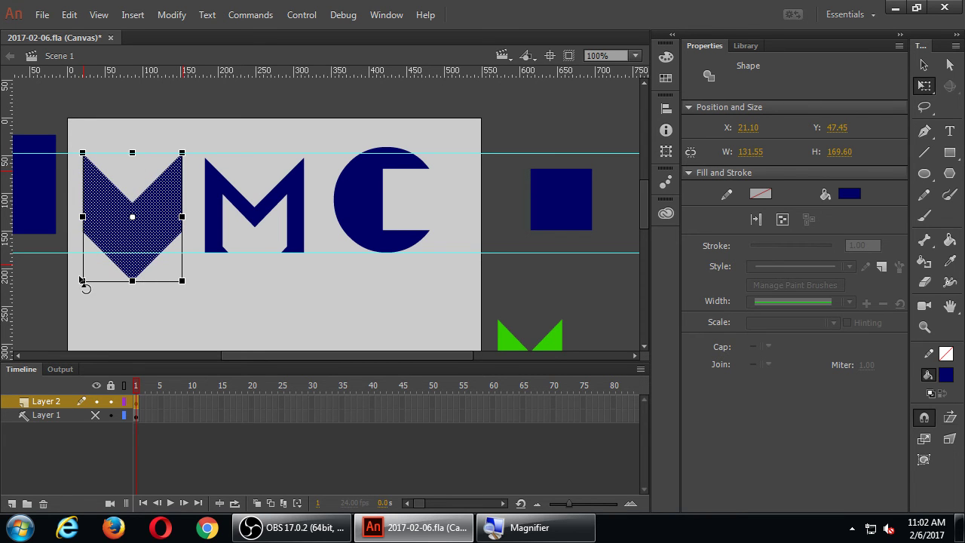
drag(82, 280, 132, 253)
key(ctrl+z)
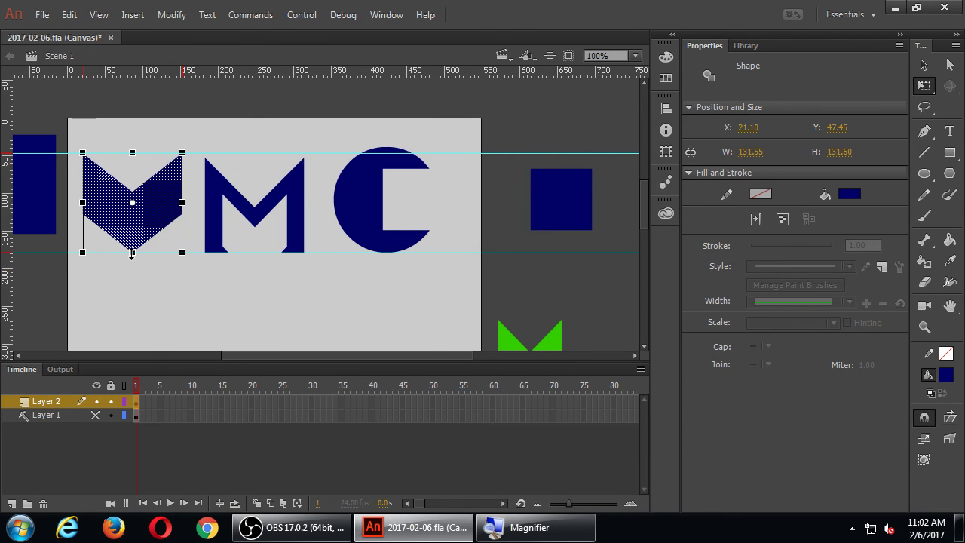
key(ctrl+z)
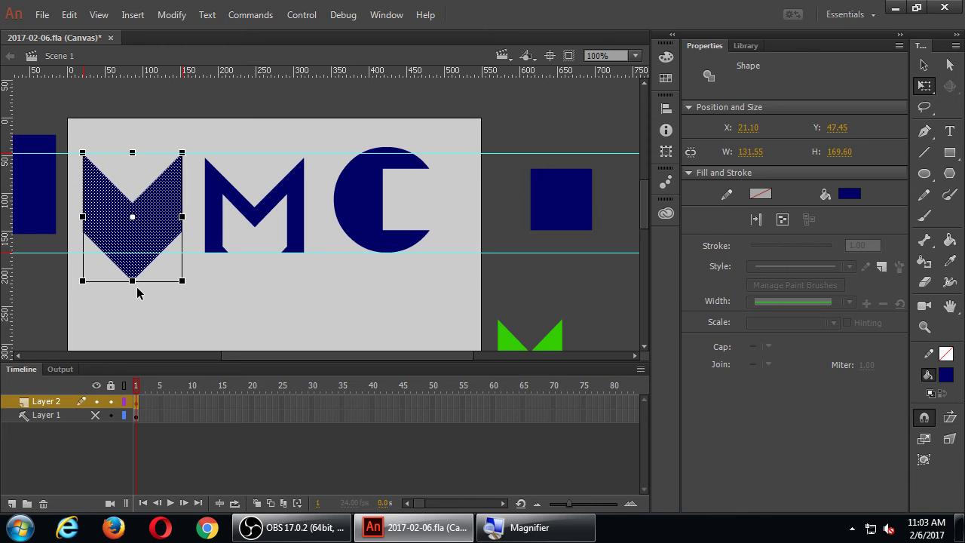
Step: Try squashing the arrow shape to 145.60 high symmetrically and again up to the lower guide with its top fixed, undoing both
drag(131, 281, 131, 273)
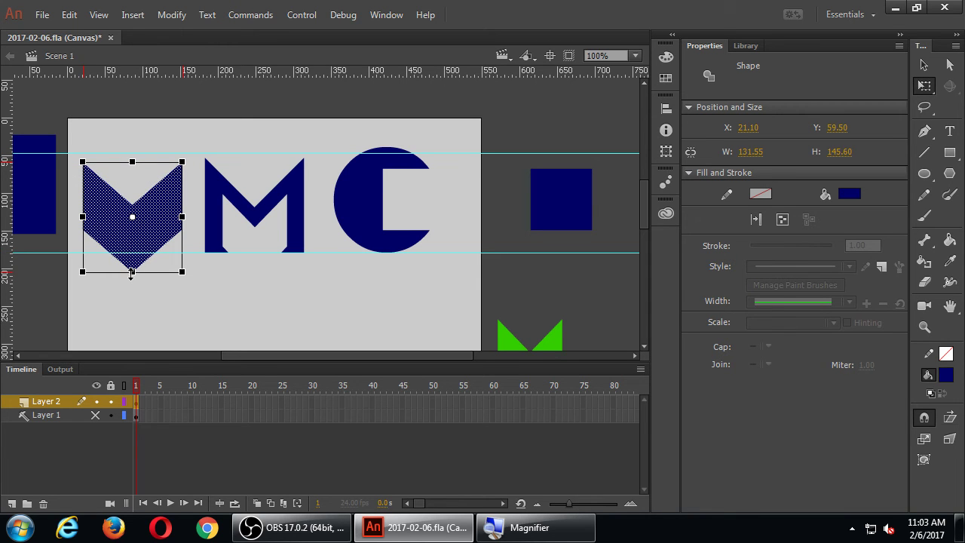
key(ctrl+z)
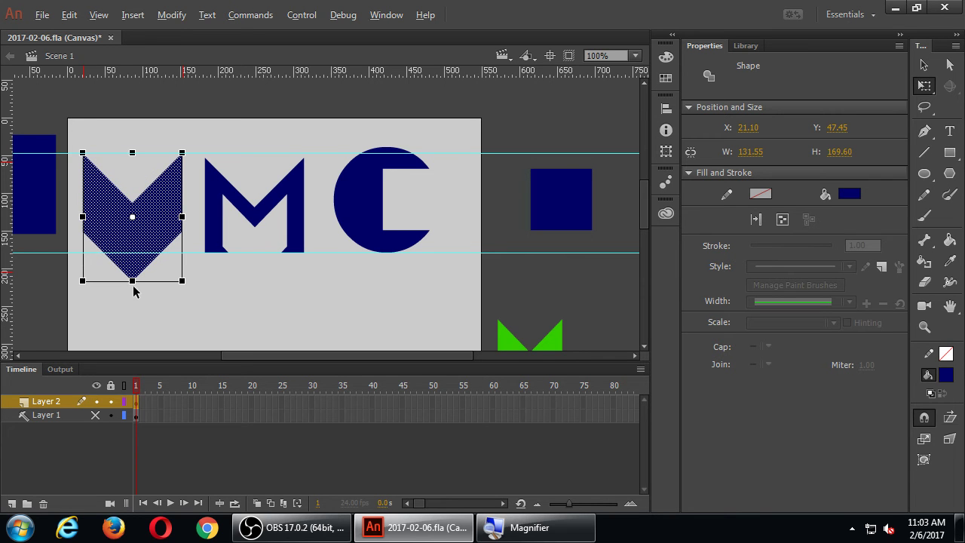
drag(132, 280, 131, 257)
key(ctrl+z)
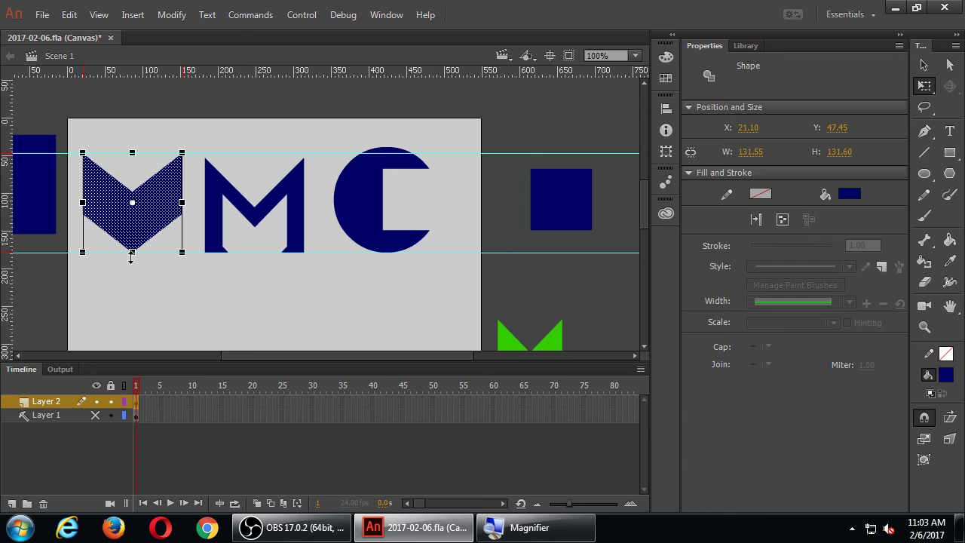
click(164, 292)
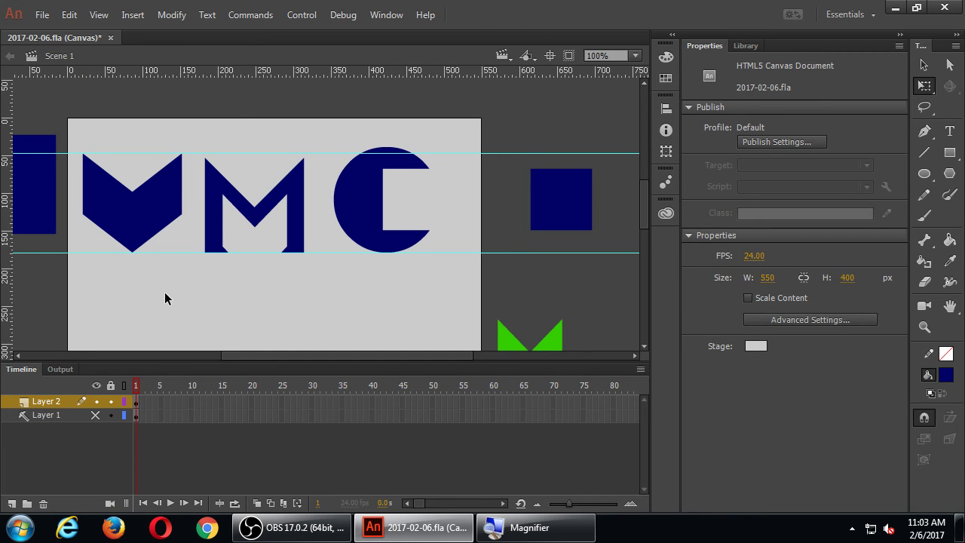
key(ctrl+z)
key(ctrl+z)
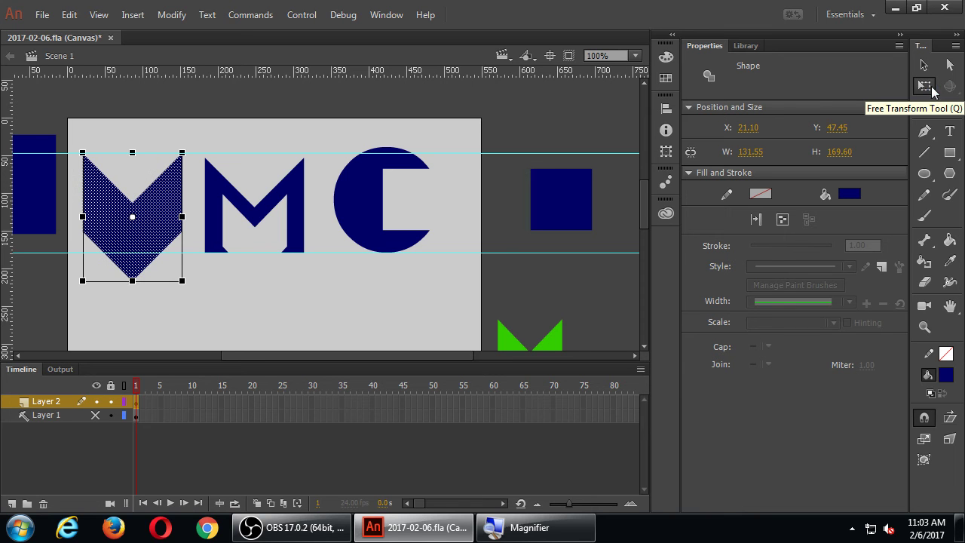
click(933, 90)
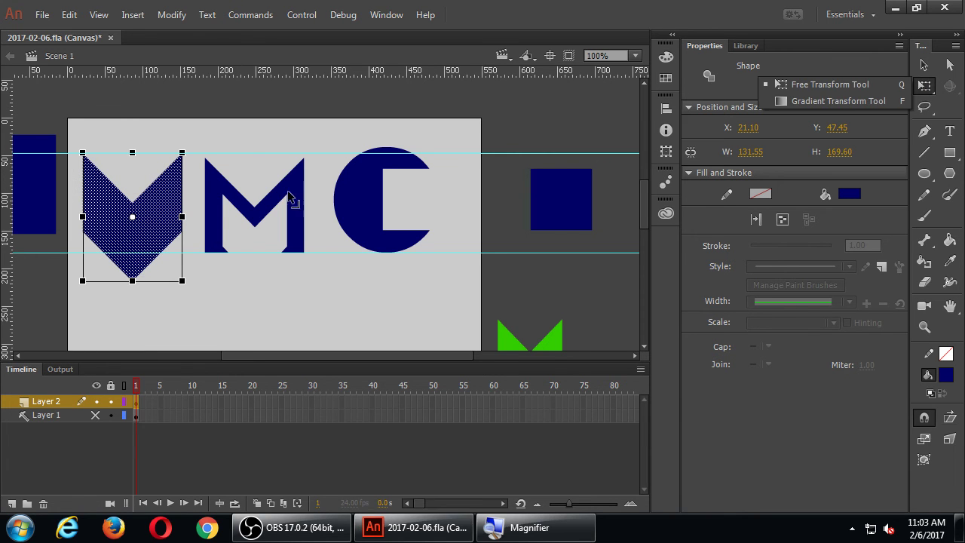
click(886, 79)
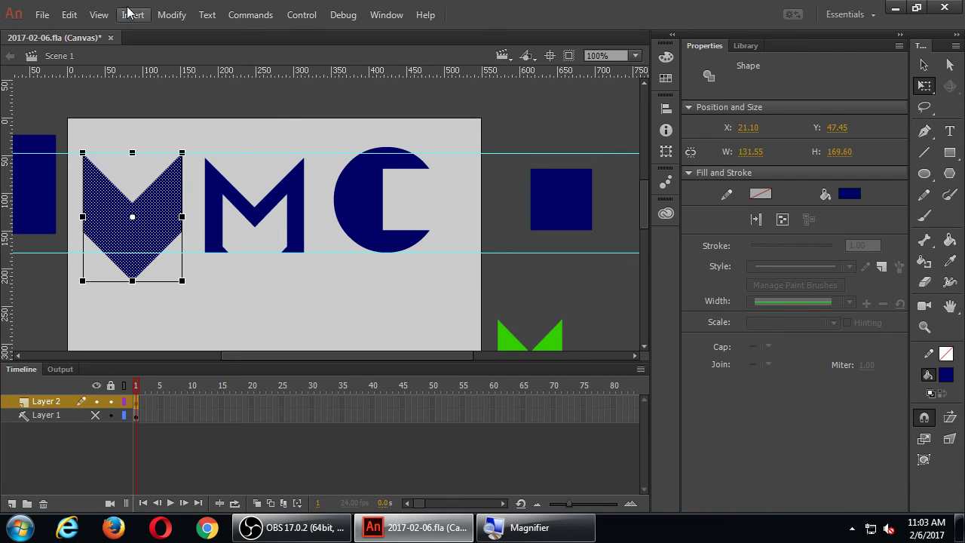
click(104, 17)
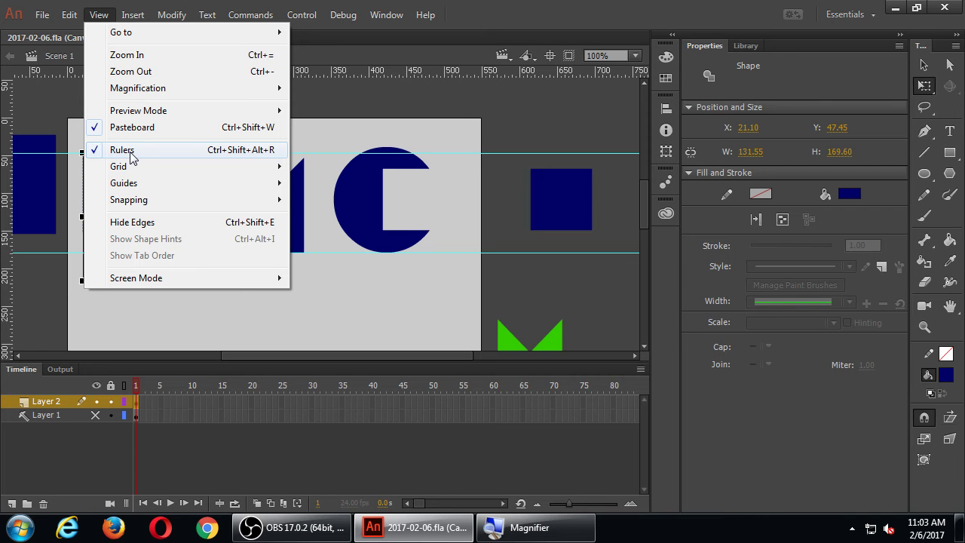
click(104, 16)
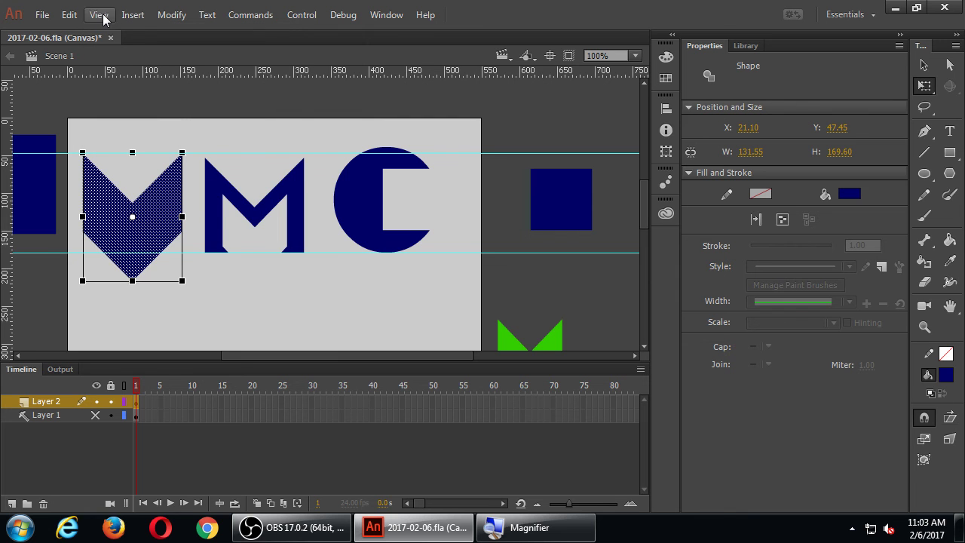
Step: Try skewing the arrow shape along its lower edge and distorting its lower-right corner to 162.95 by 211.70, undoing both
click(137, 288)
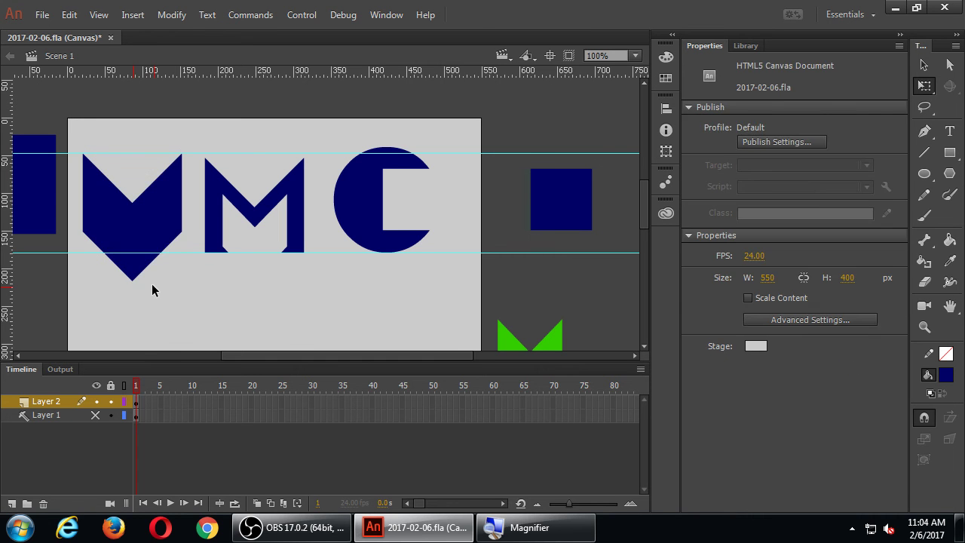
click(131, 269)
drag(157, 280, 142, 283)
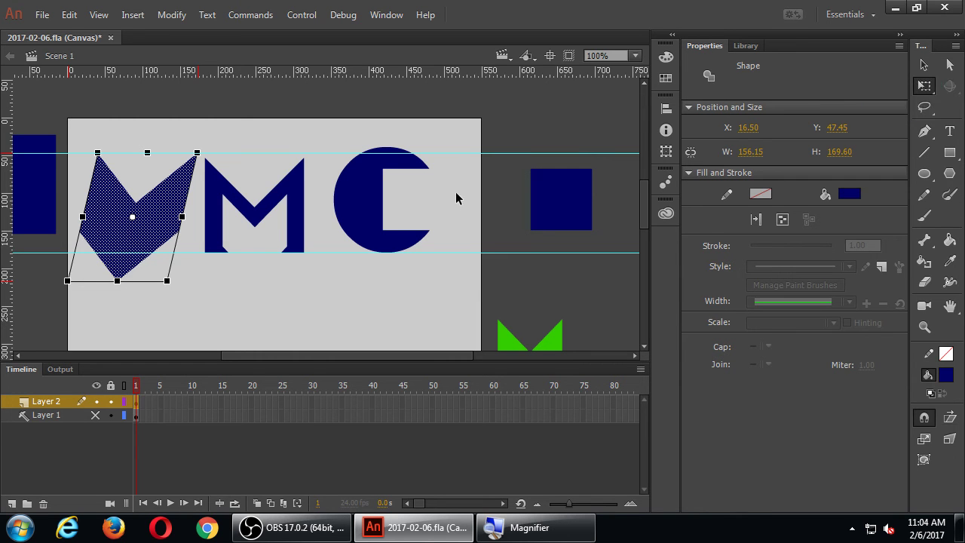
key(ctrl+z)
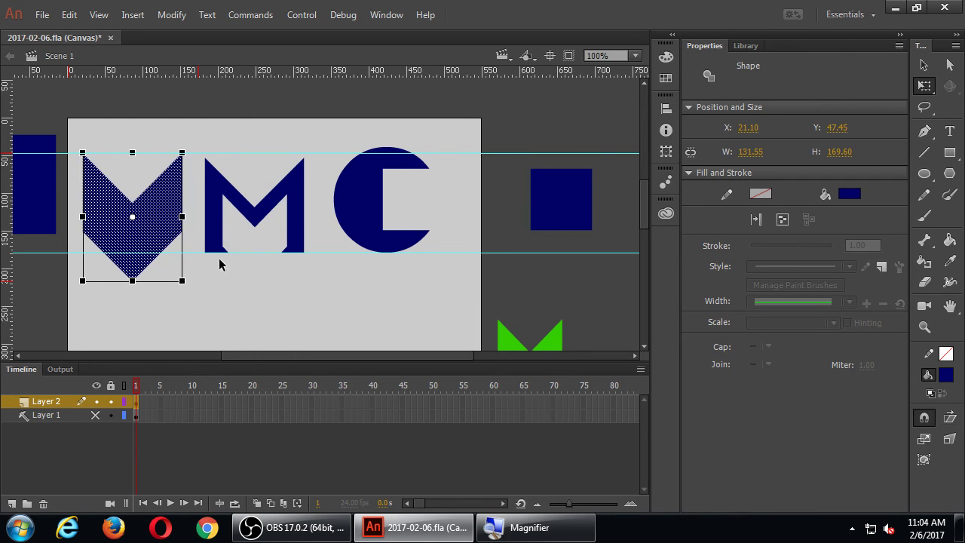
drag(182, 282, 228, 359)
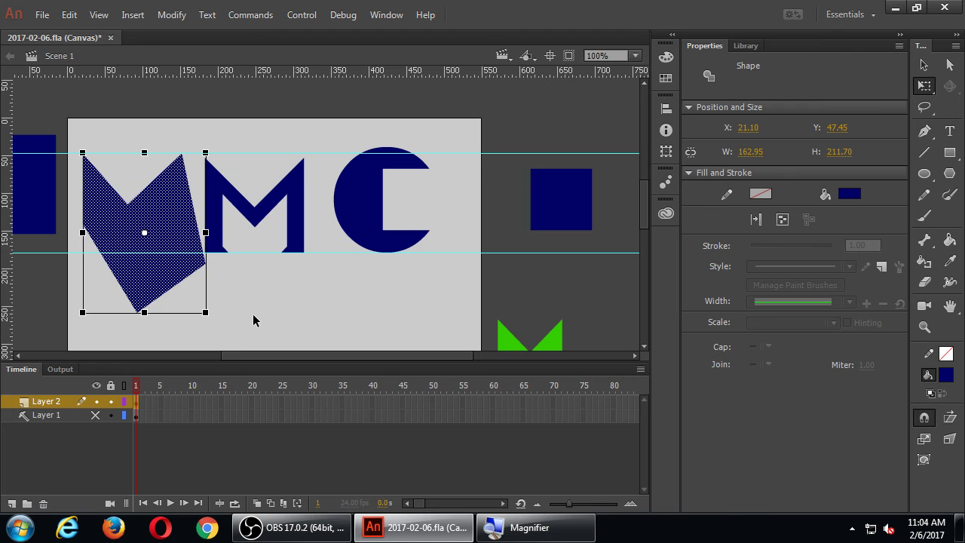
key(ctrl+z)
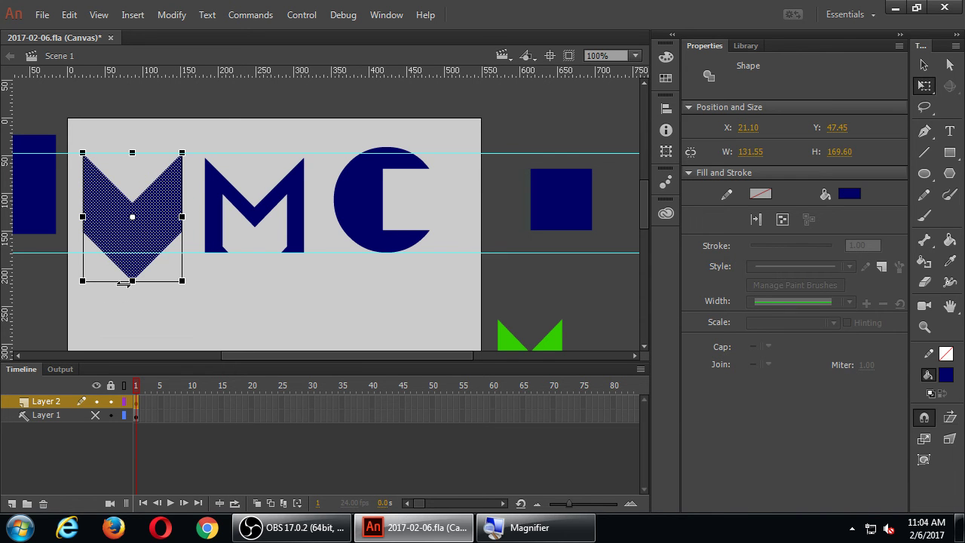
Step: Squash the arrow shape from its lower end up to the lower guide, making it 131.60 high
drag(133, 281, 133, 252)
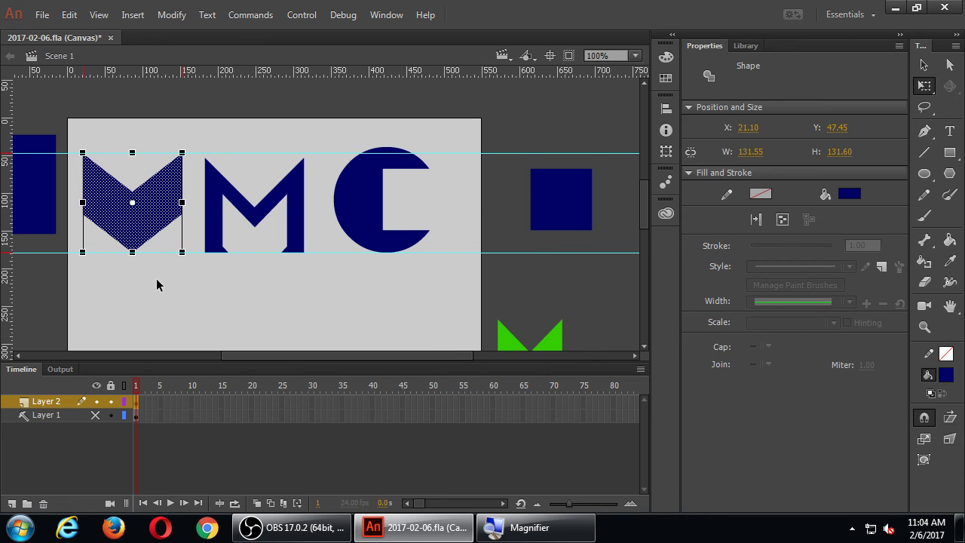
click(194, 296)
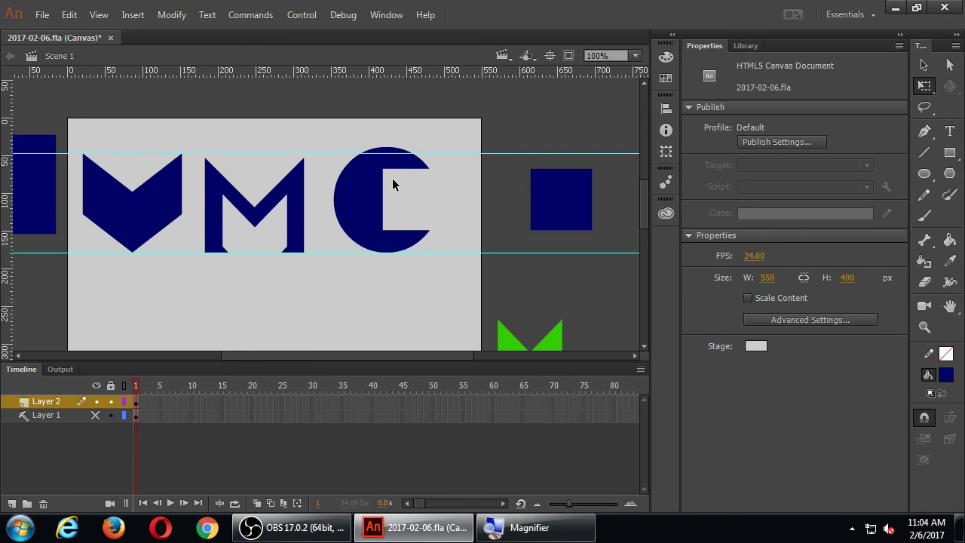
Step: Squash the C shape from its top down to the upper guide, making it 132.00 high, and save the document
click(382, 215)
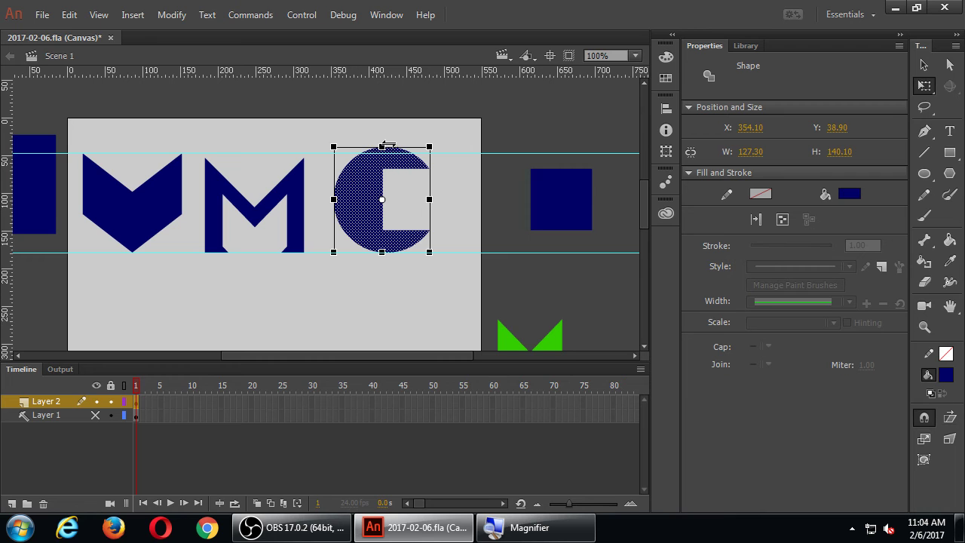
drag(383, 146, 382, 151)
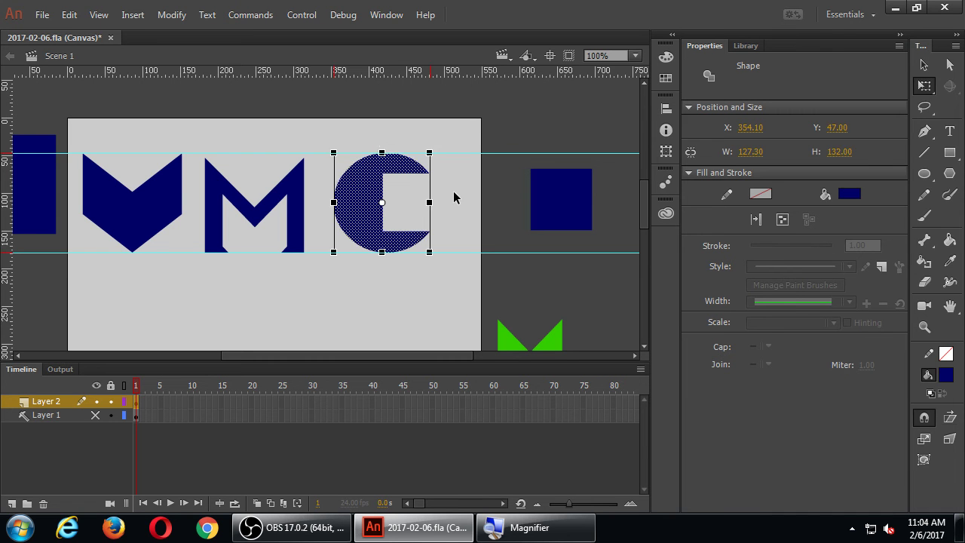
click(451, 195)
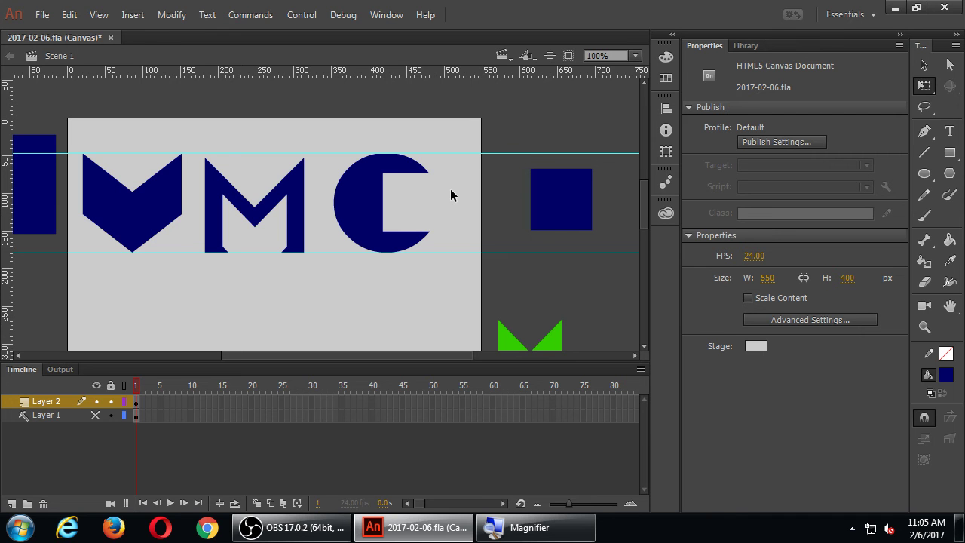
key(ctrl+s)
Step: Try distorting the arrow shape's lower-right corner outward to 190.85 by 174.65, undo it and save the document
key(h)
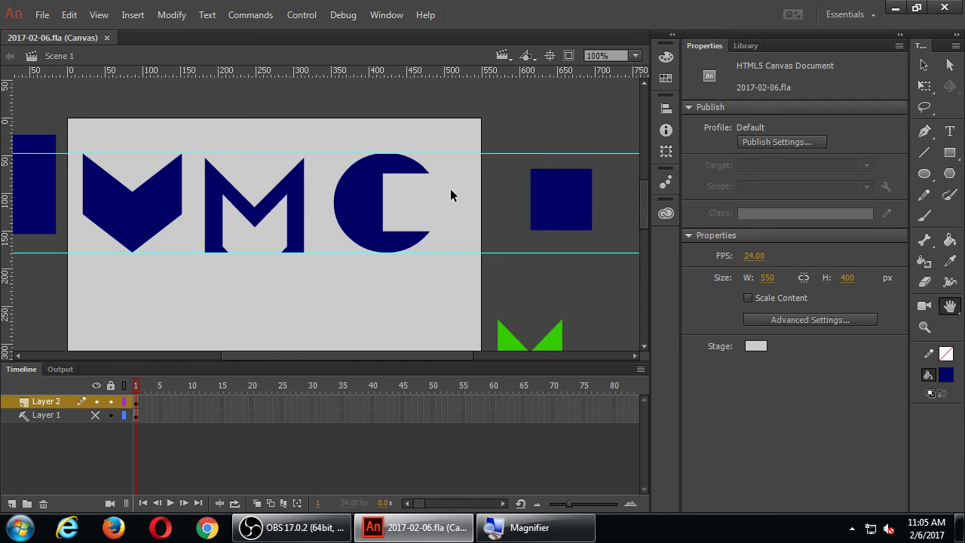
key(v)
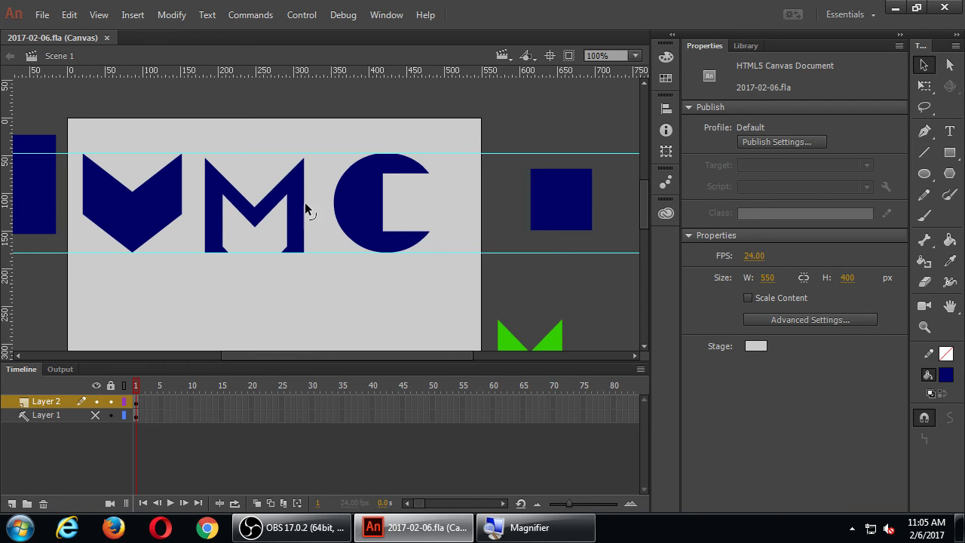
click(154, 216)
key(q)
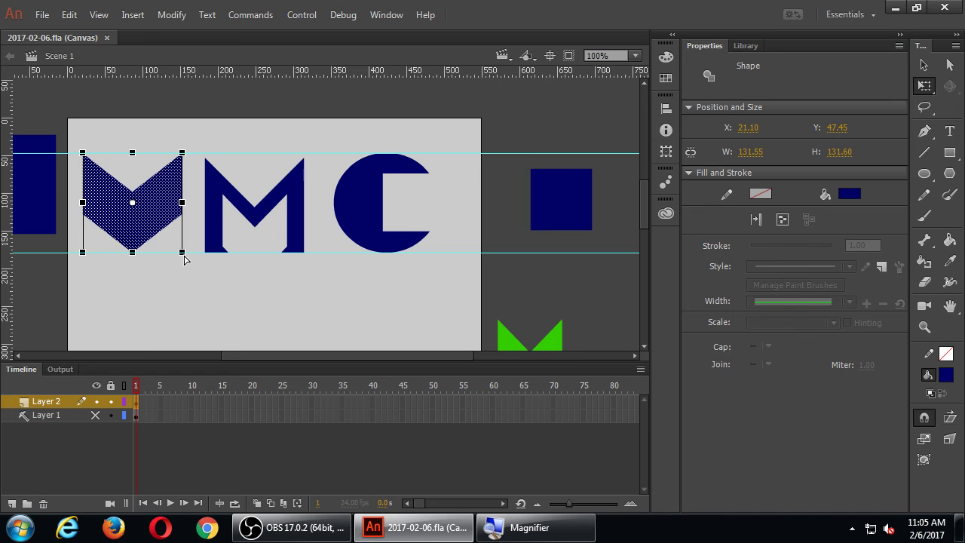
drag(181, 251, 277, 340)
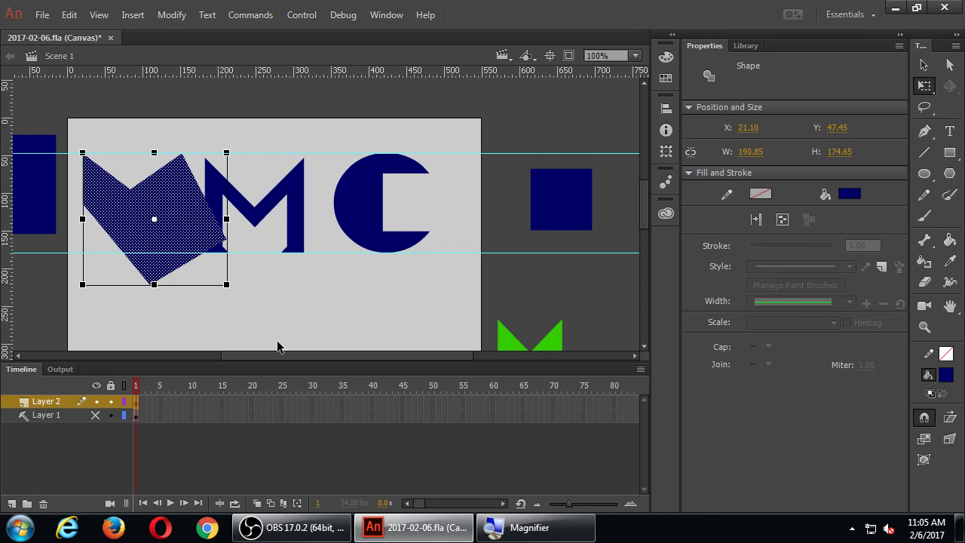
key(ctrl+z)
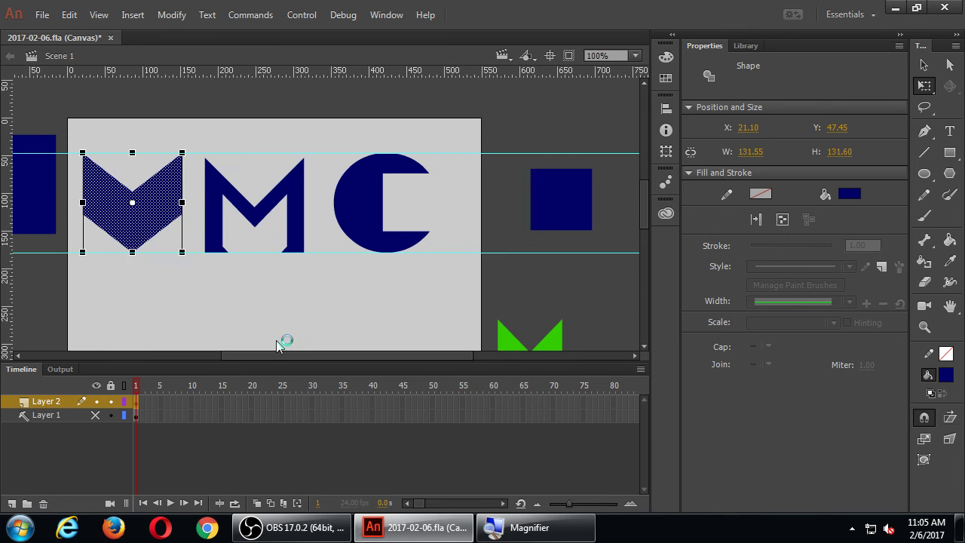
click(267, 299)
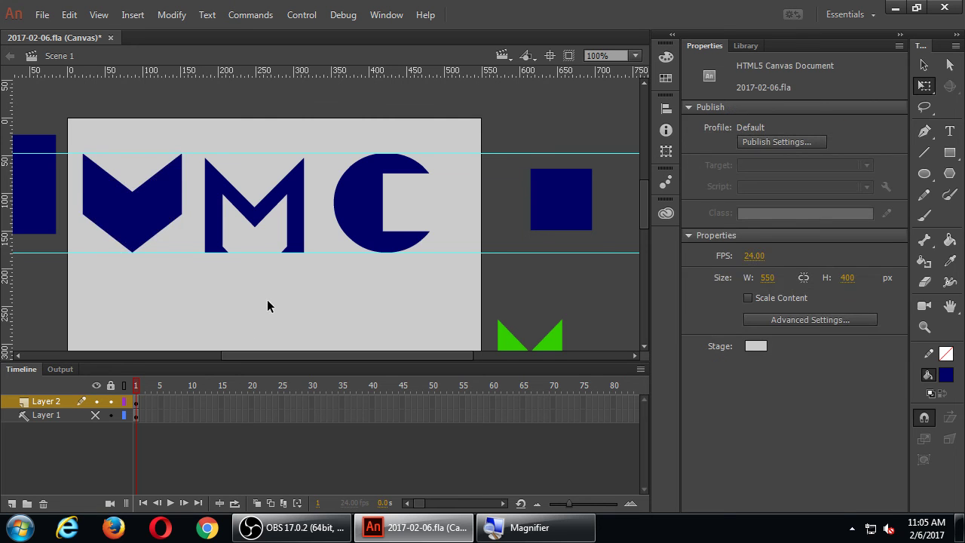
key(ctrl+s)
Step: Try duplicating Layer 2 and undo the duplication
right_click(26, 406)
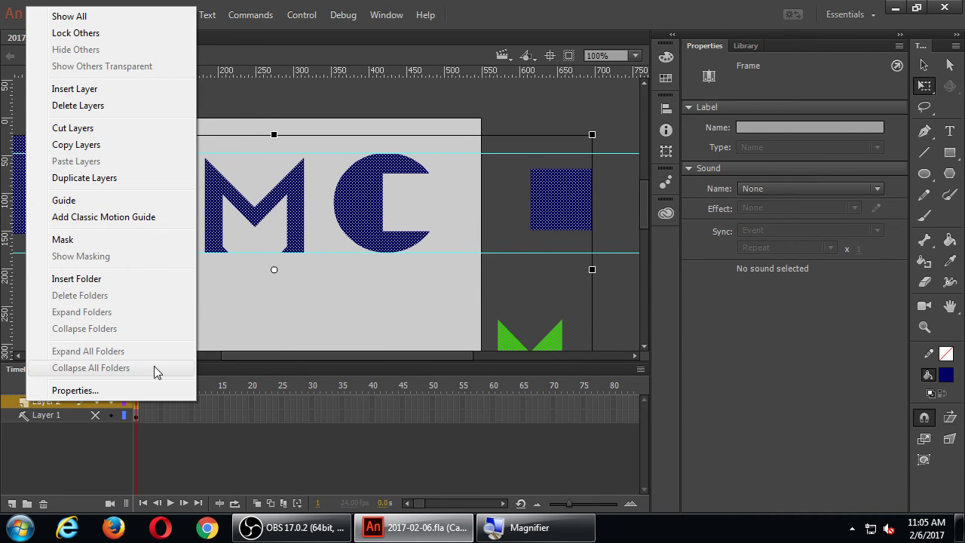
click(266, 330)
right_click(25, 407)
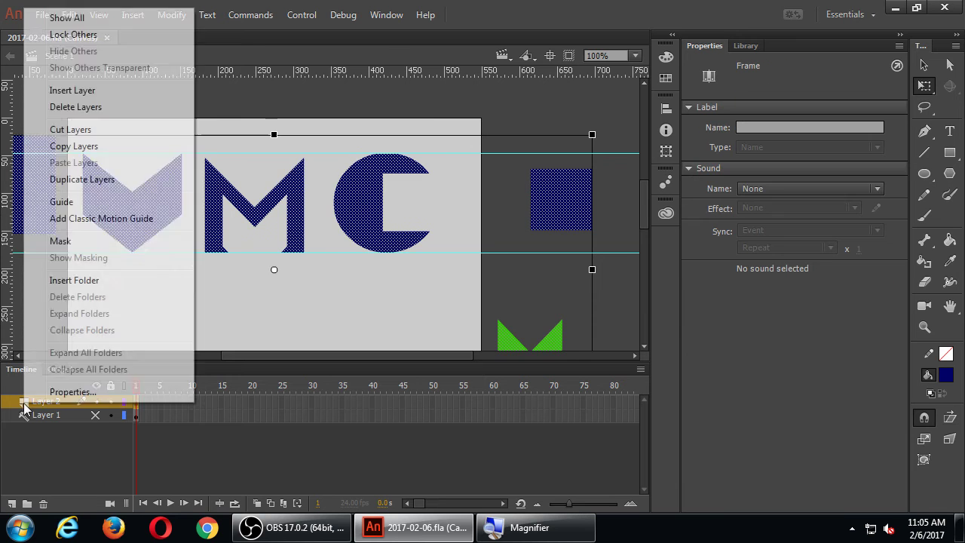
click(122, 180)
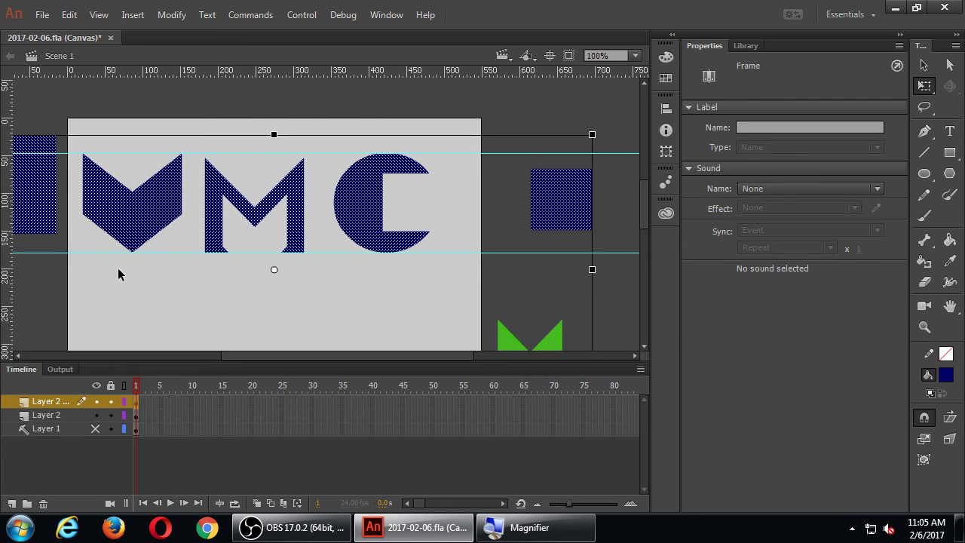
key(ctrl+z)
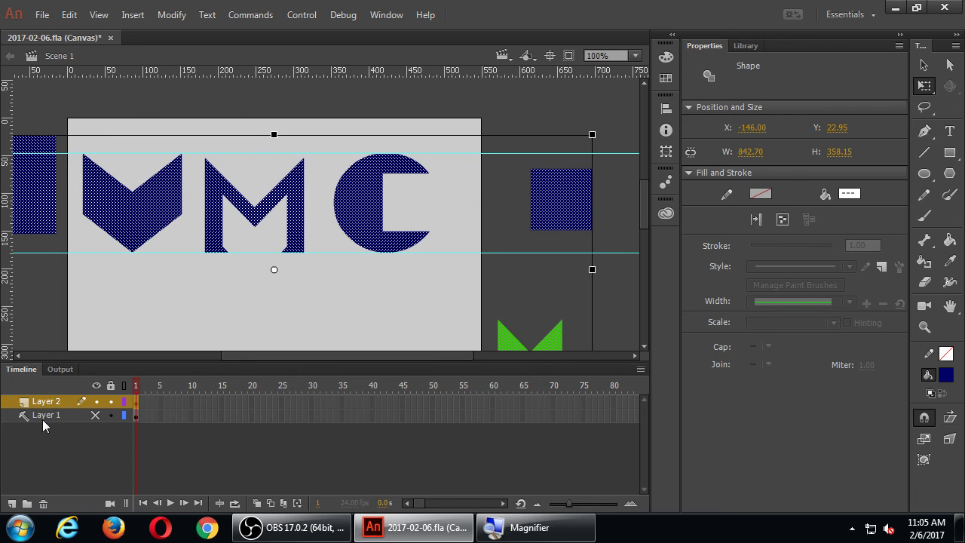
Step: Duplicate Layer 2 and turn the original Layer 2 into a hidden guide layer
key(ctrl+equal)
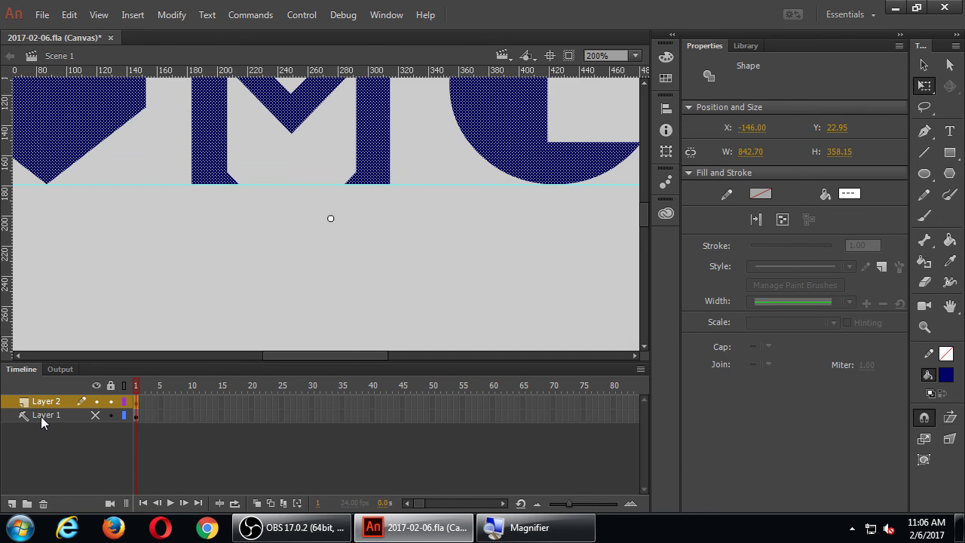
key(ctrl+minus)
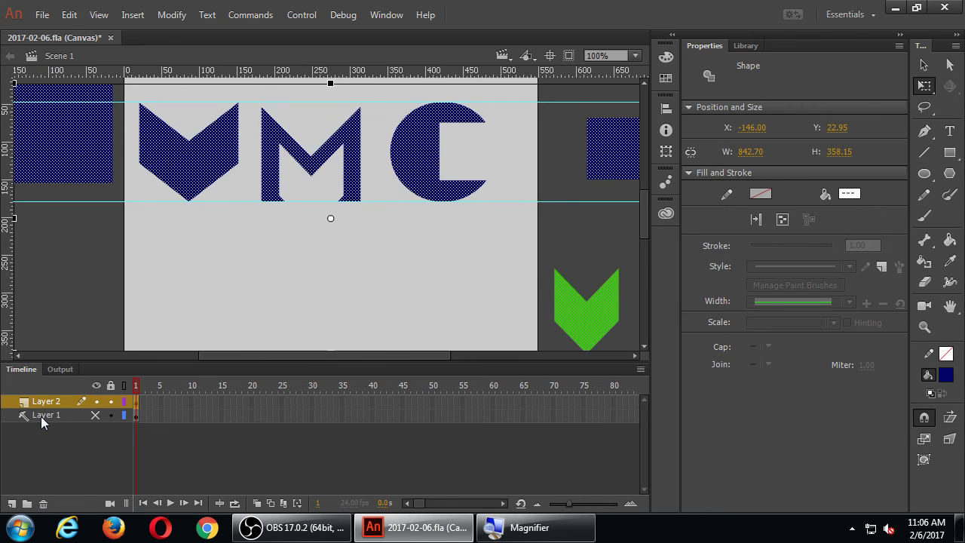
key(super+plus)
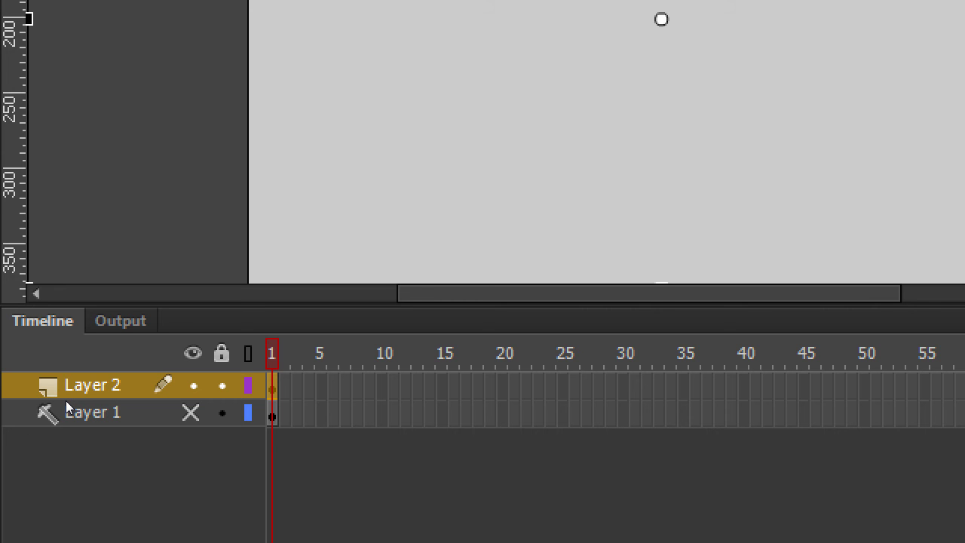
right_click(28, 407)
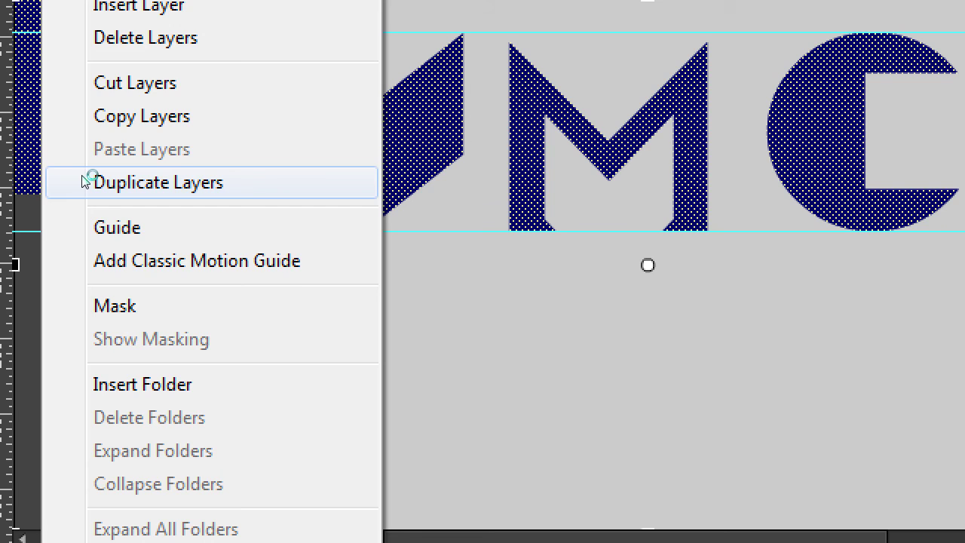
click(84, 182)
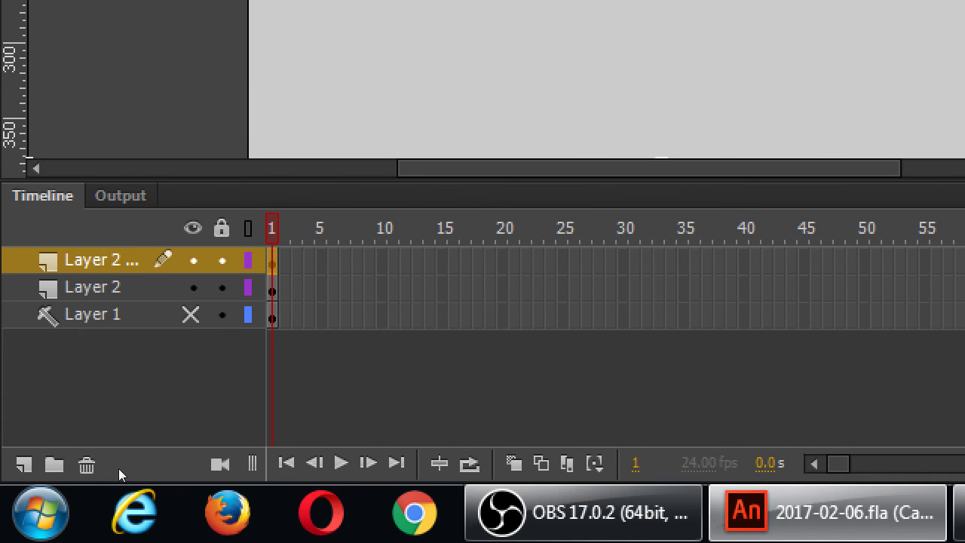
drag(133, 468, 151, 468)
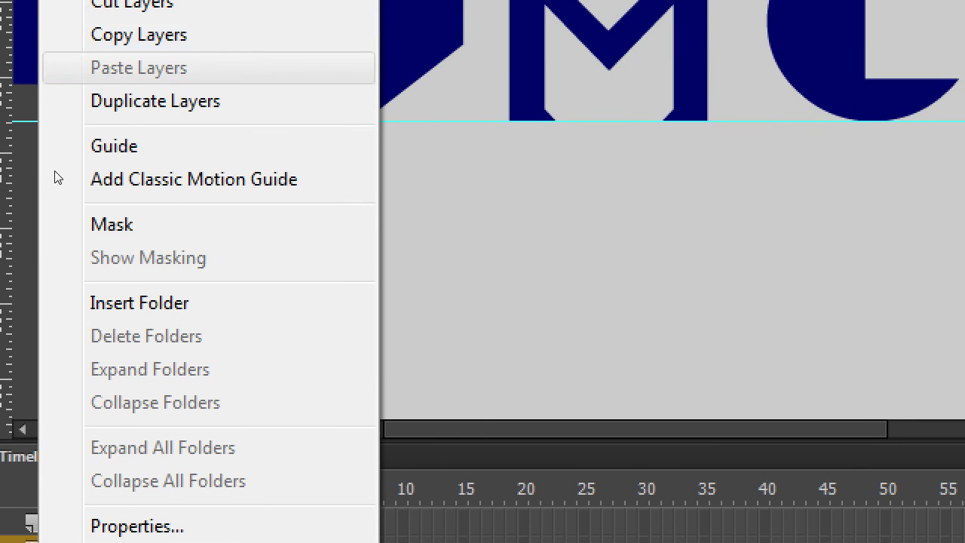
click(114, 146)
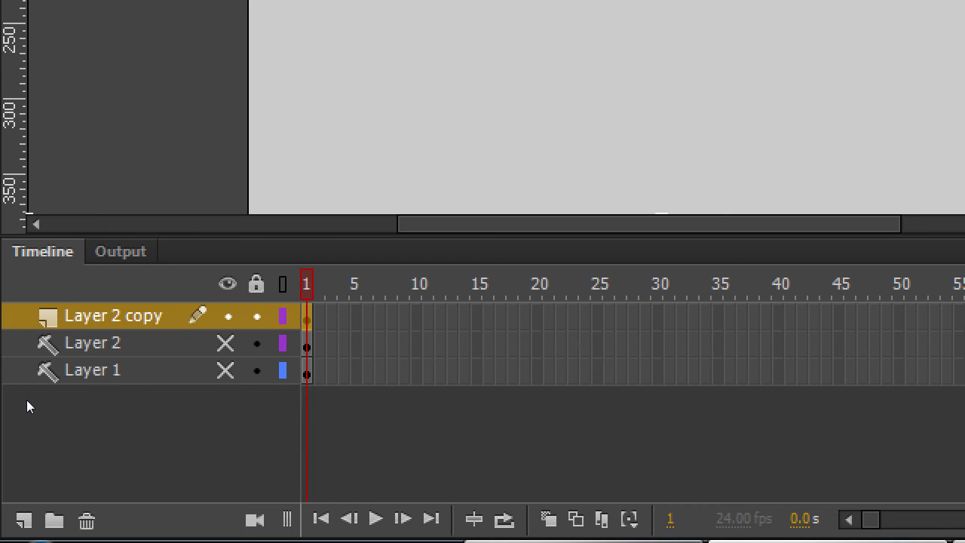
Step: Rename the duplicated layer as Layer 3
double_click(47, 400)
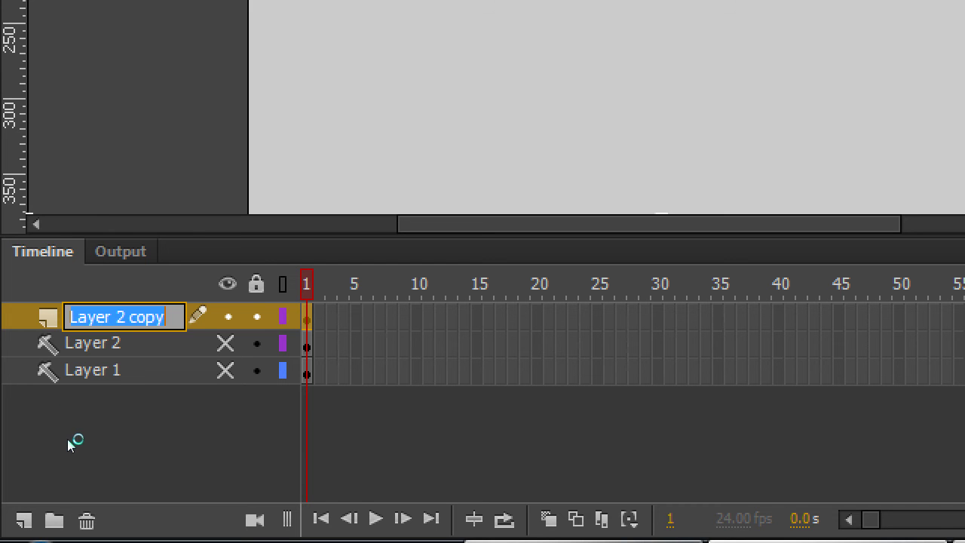
click(67, 439)
key(BackSpace)
key(BackSpace)
key(BackSpace)
key(BackSpace)
key(BackSpace)
key(BackSpace)
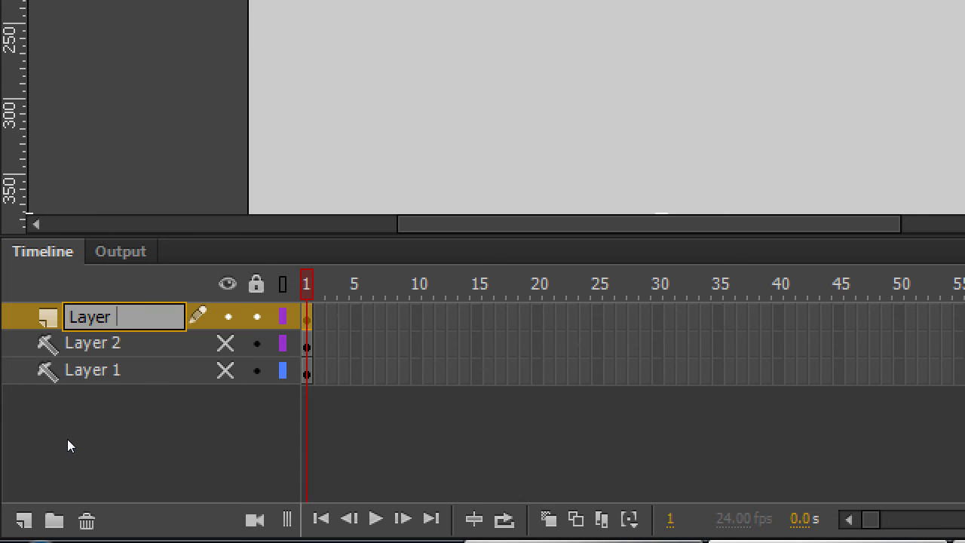
text(3)
key(Return)
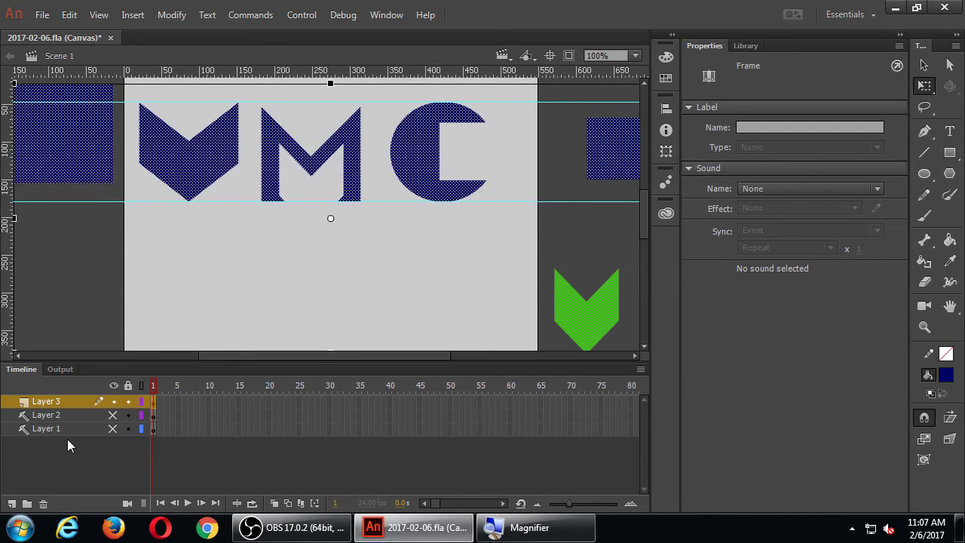
Step: With the Subselection tool, move the arrow shape's top notch anchor down about 52 px toward its bottom tip, forming a V
click(303, 267)
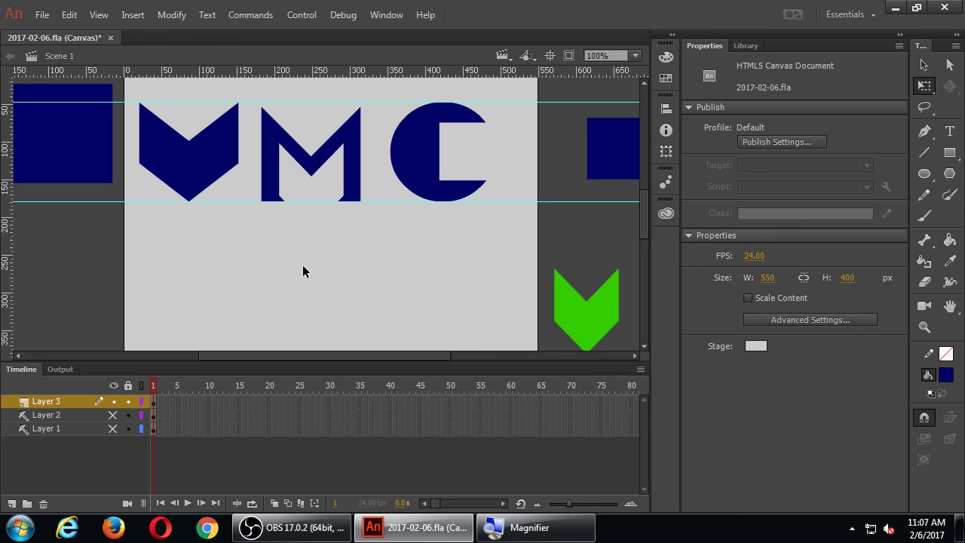
key(ctrl+equal)
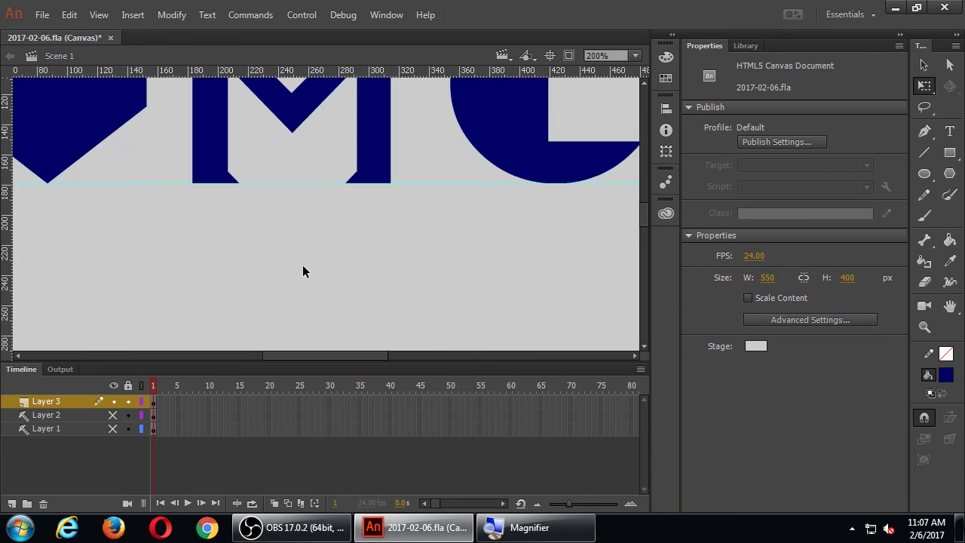
drag(234, 224, 340, 297)
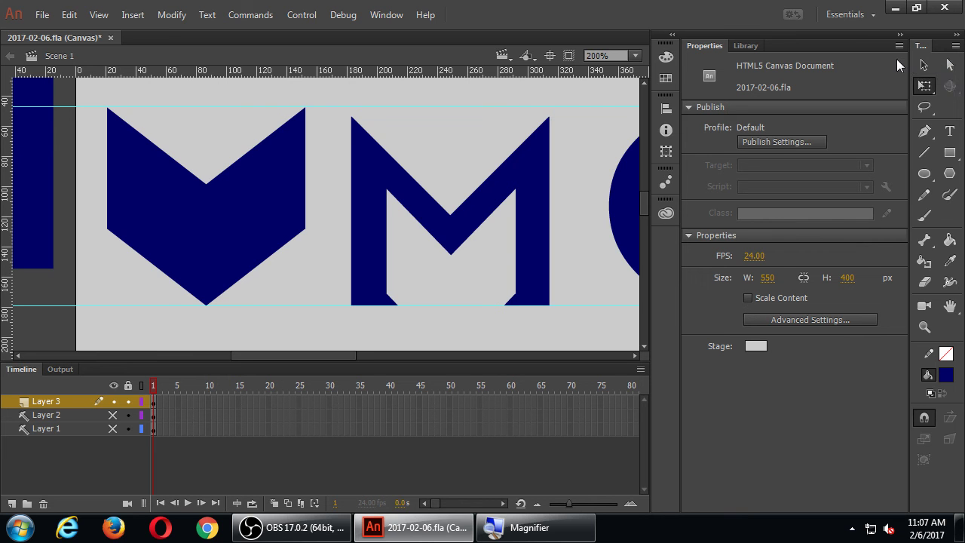
click(922, 66)
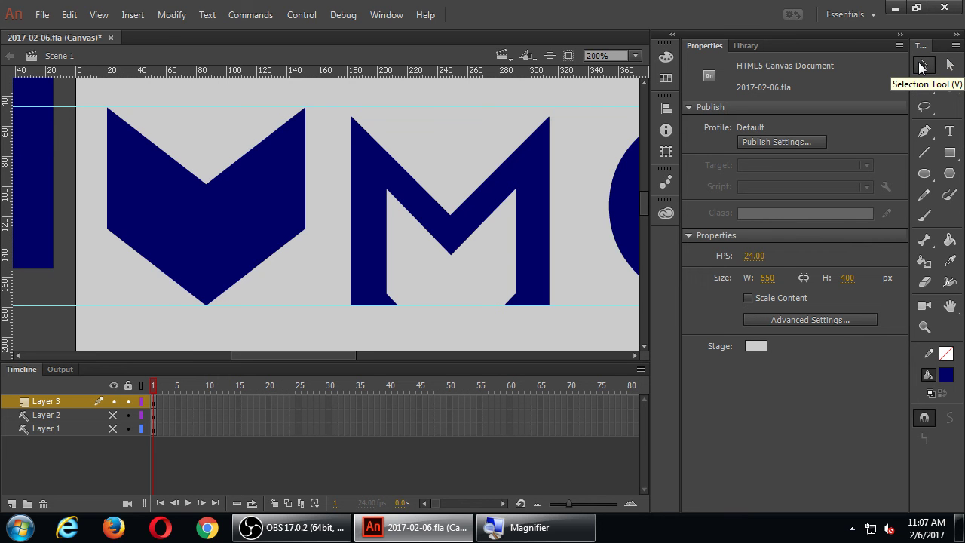
click(920, 66)
click(948, 66)
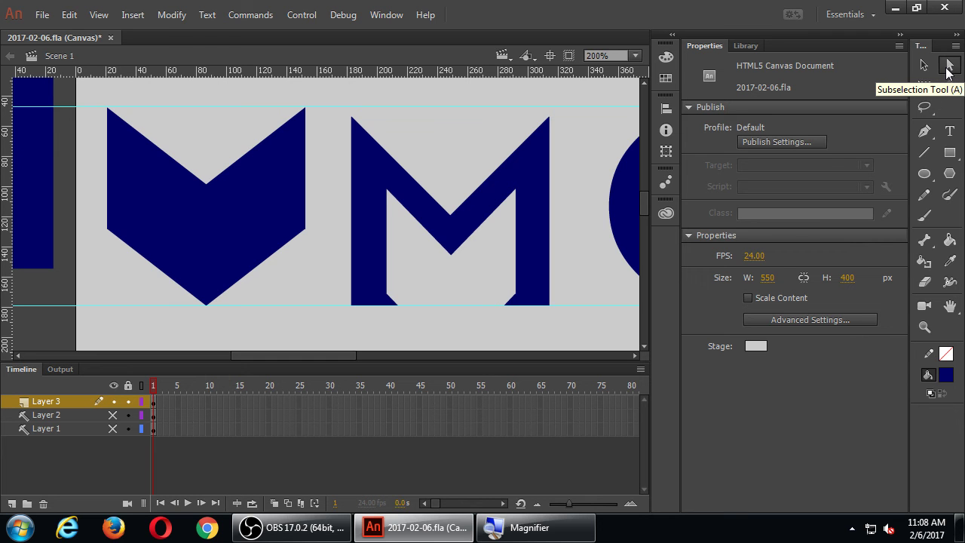
click(948, 68)
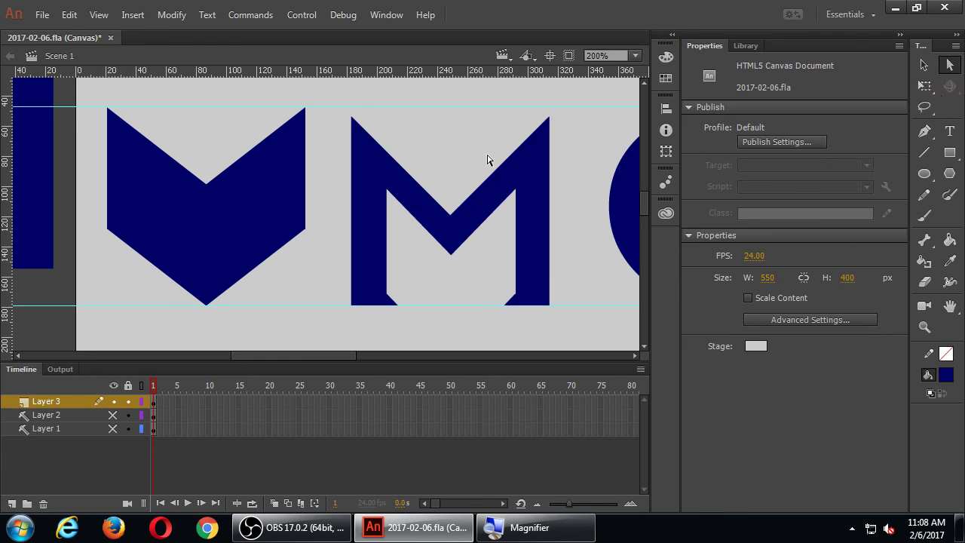
click(305, 170)
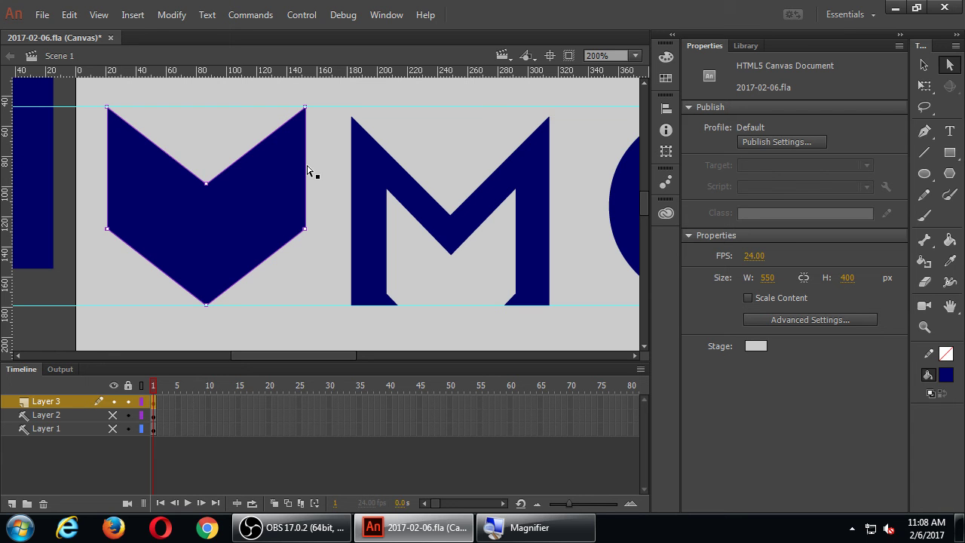
click(549, 195)
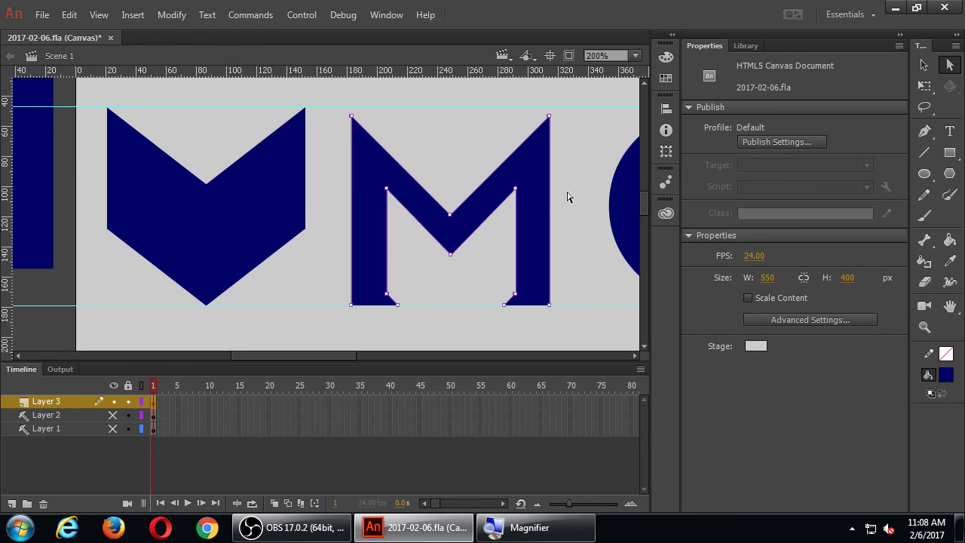
click(306, 171)
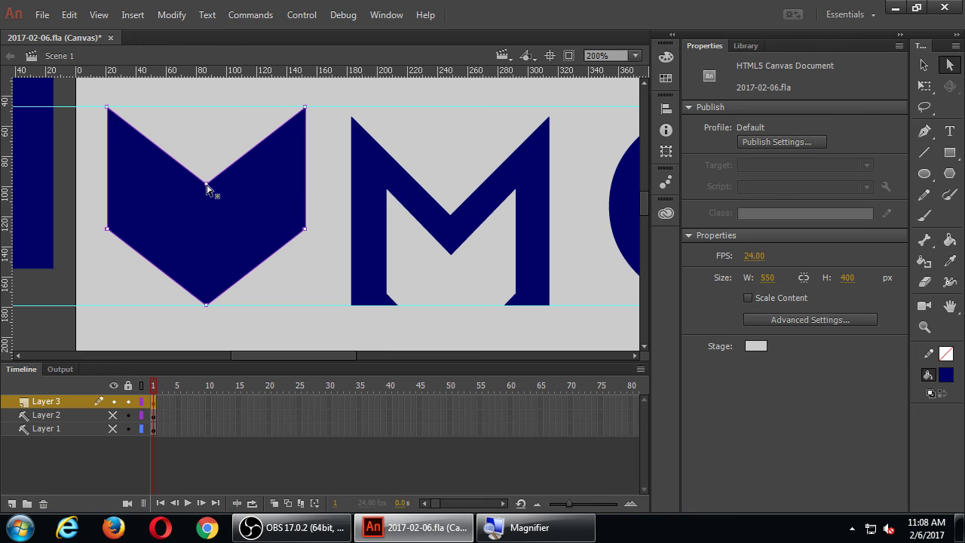
drag(207, 190, 205, 263)
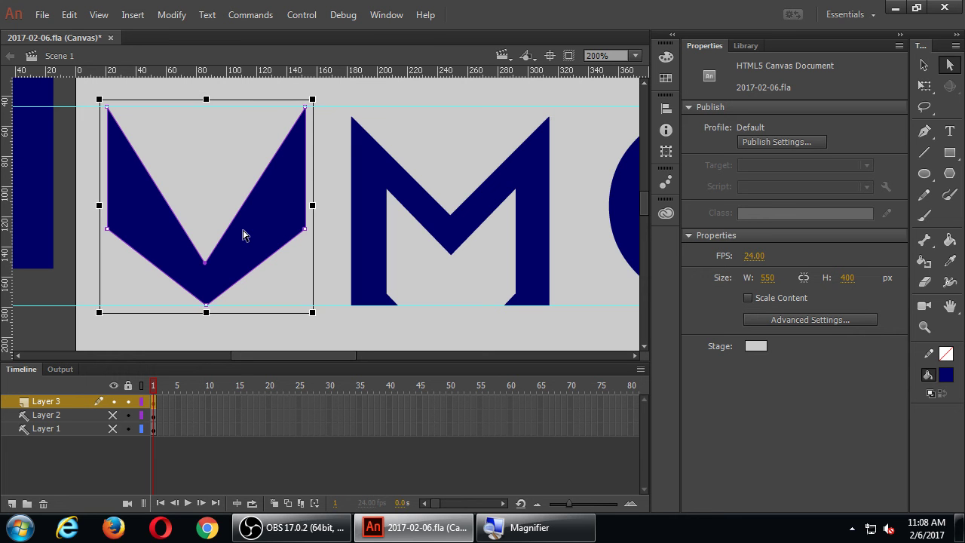
Step: Try pulling the V's inner notch anchor up above the upper guide, and undo the move
key(ctrl+minus)
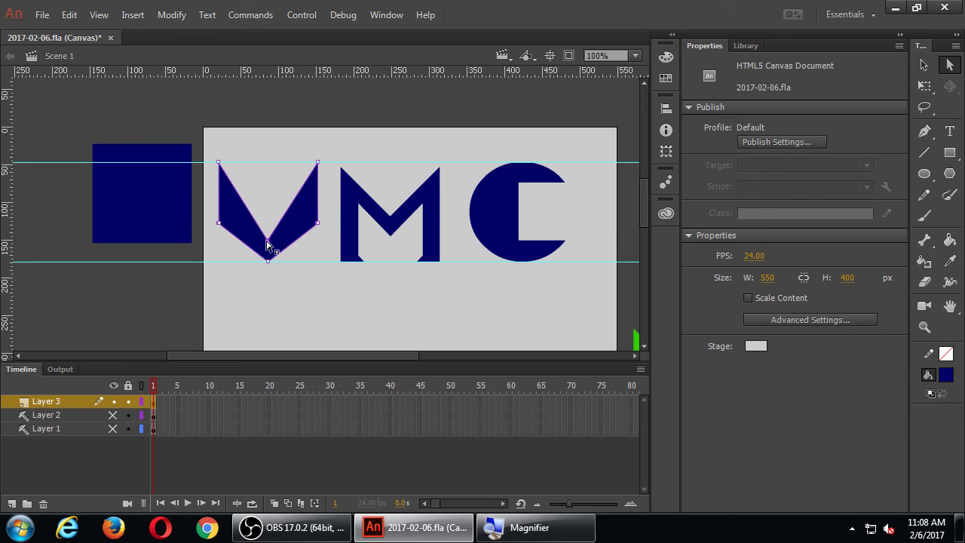
drag(269, 240, 270, 136)
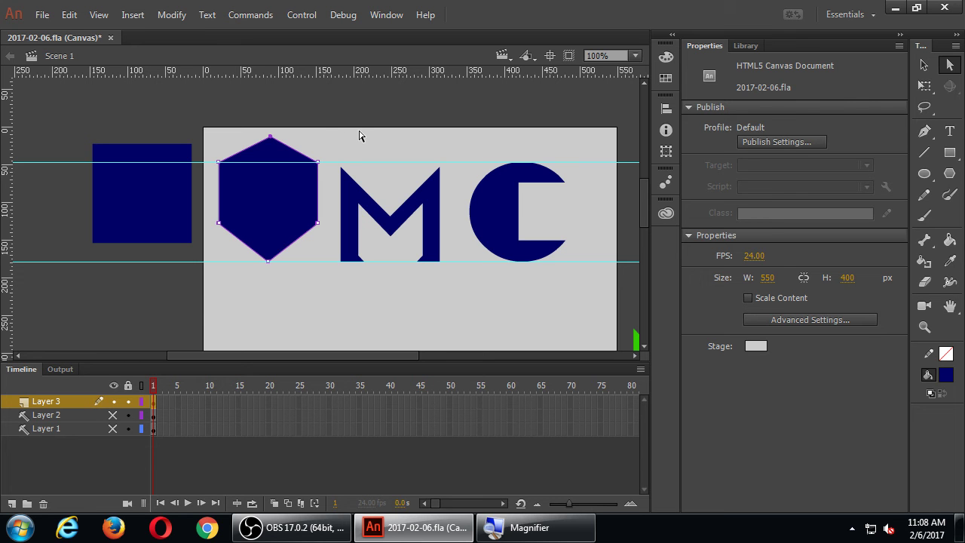
key(ctrl+z)
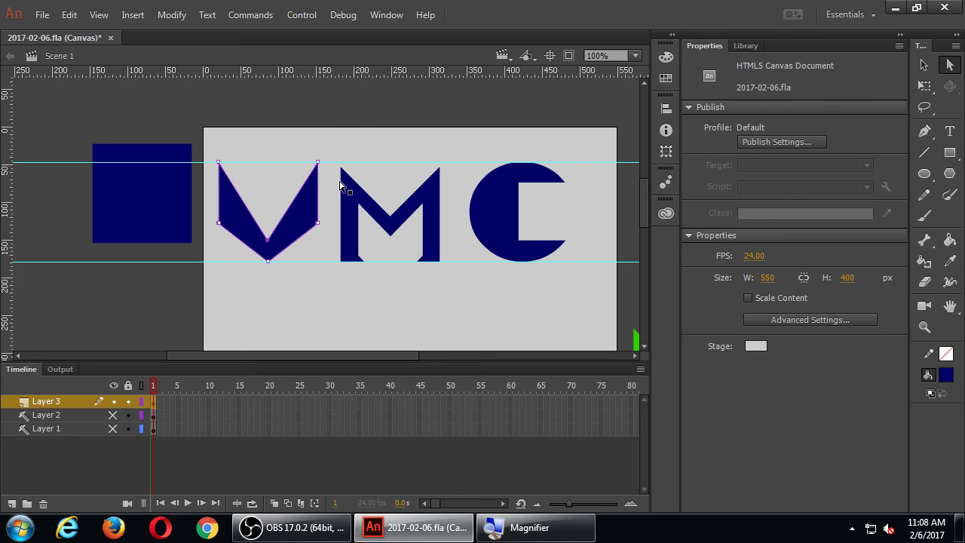
Step: Move the anchor at the lower point of the M's central V straight down onto the lower guide
click(336, 198)
click(407, 225)
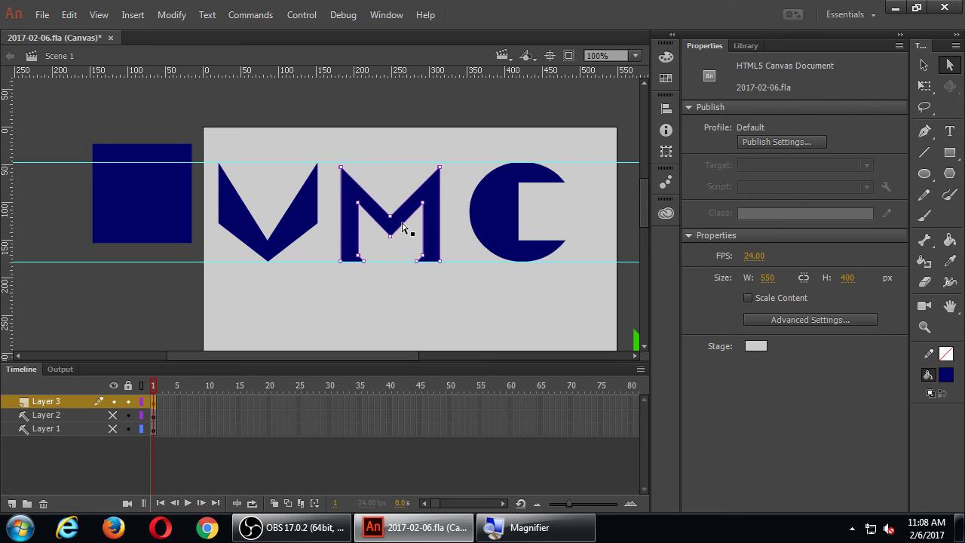
drag(390, 238, 391, 261)
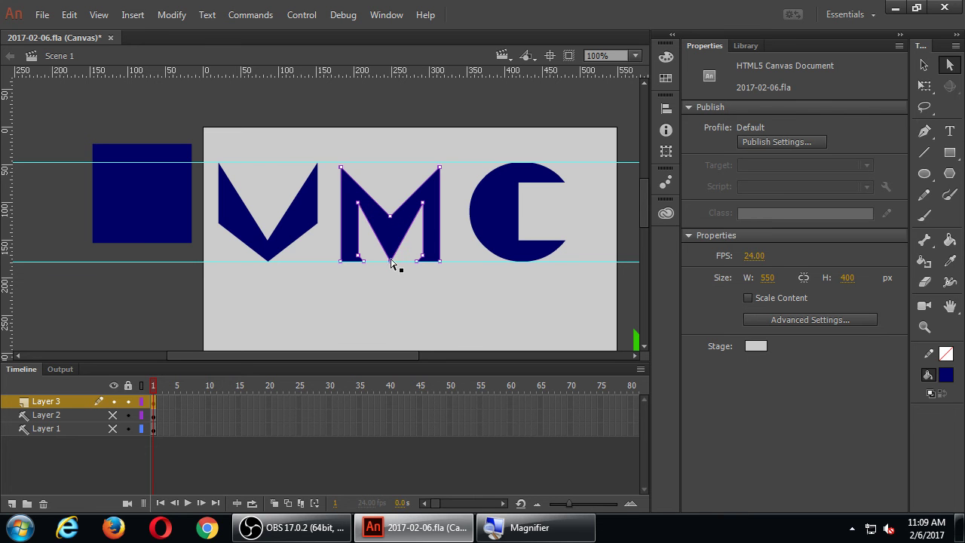
click(391, 204)
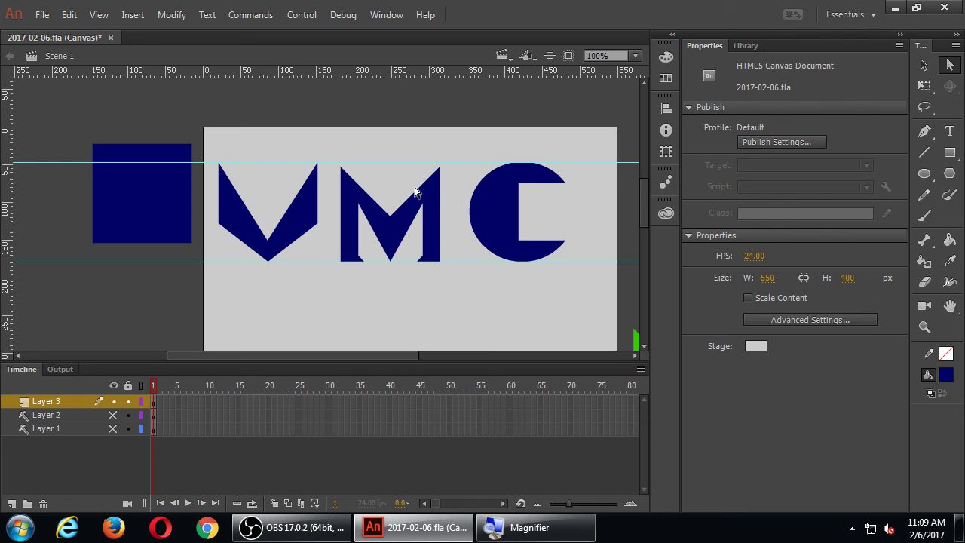
Step: Move the C's two inner corner anchors inward toward each other, turning its rectangular opening into a wedge
click(527, 187)
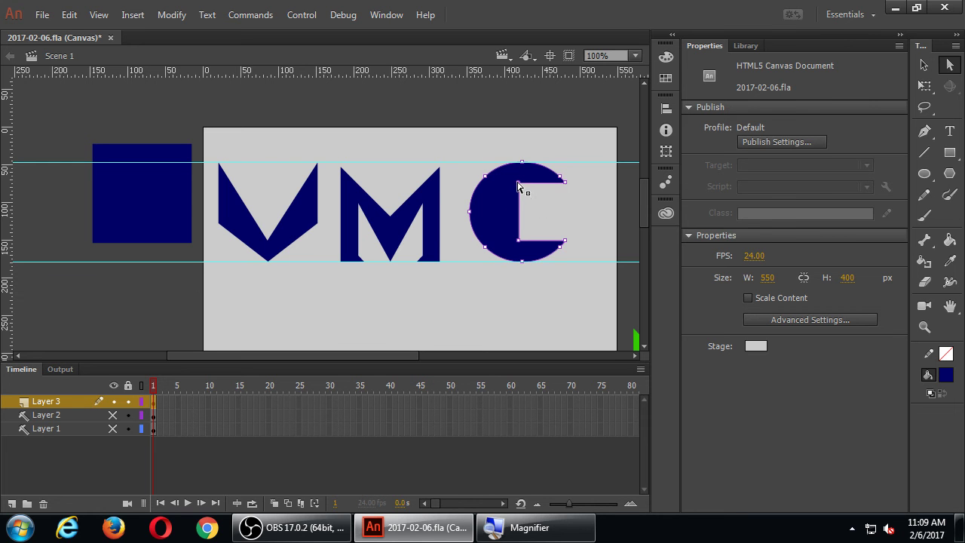
drag(519, 183, 506, 203)
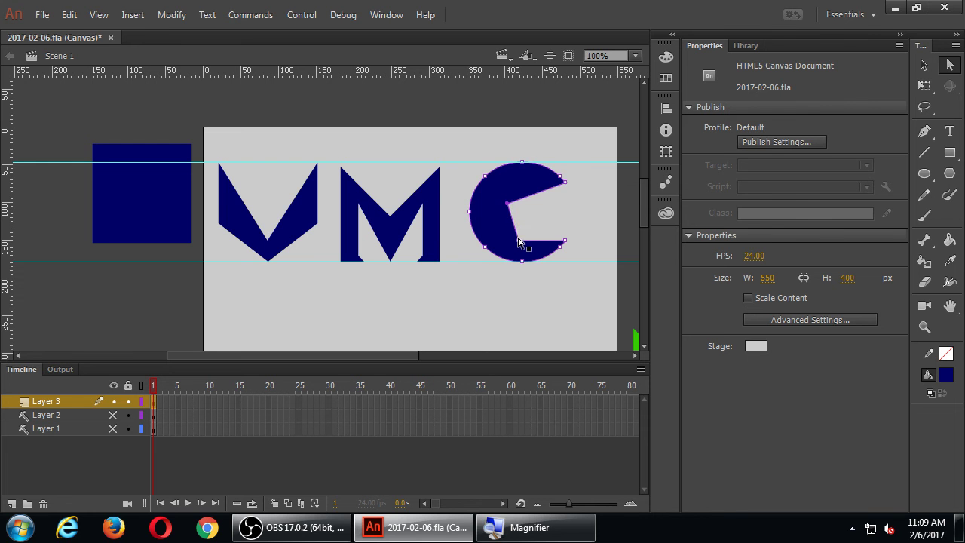
drag(519, 242, 502, 216)
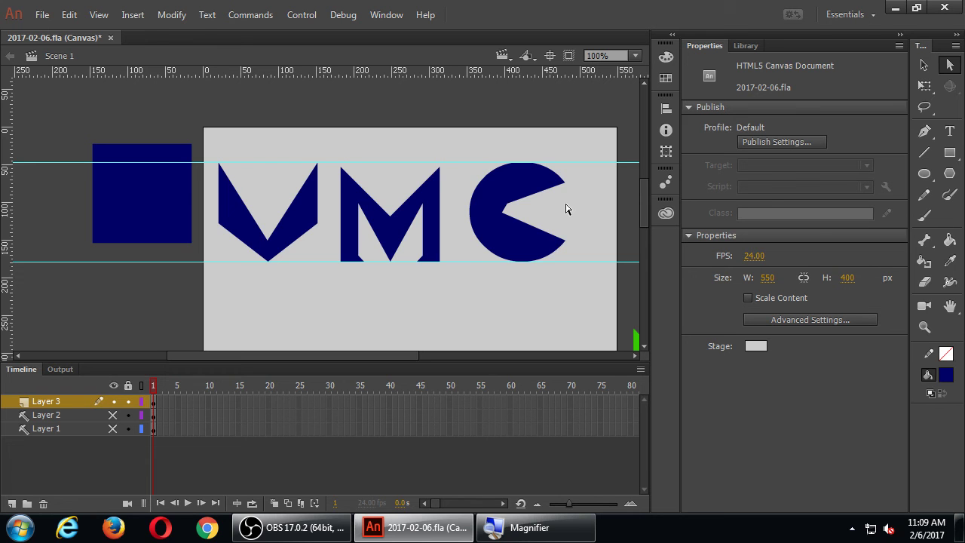
click(440, 204)
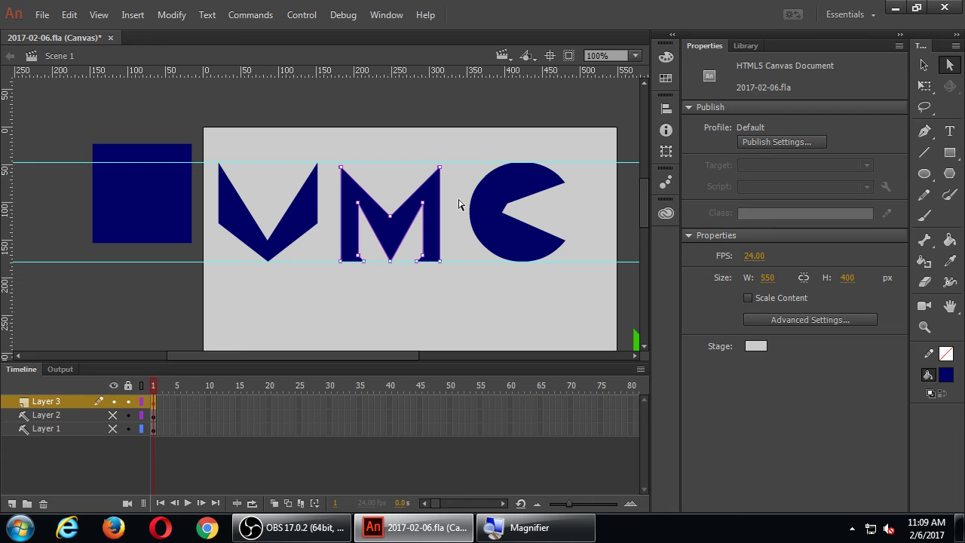
click(626, 186)
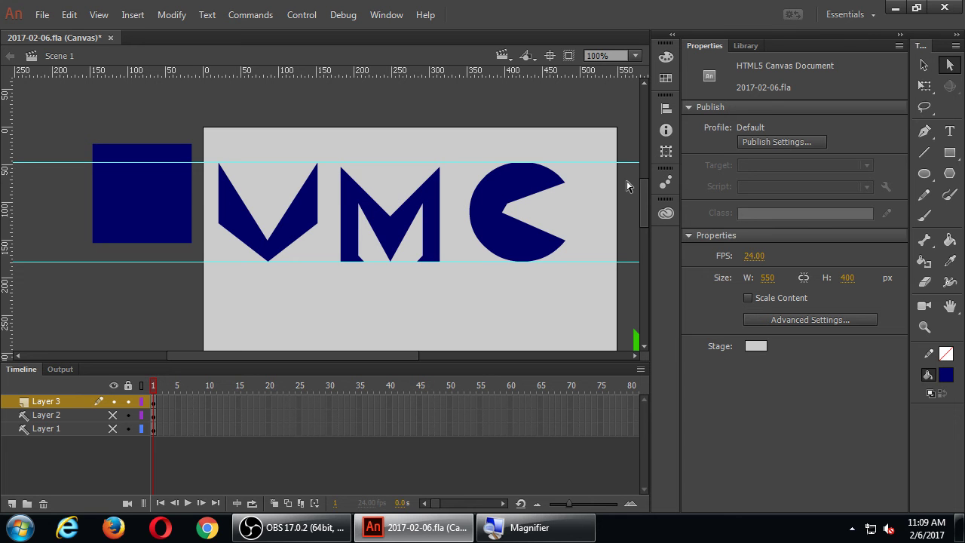
Step: Nudge the M's upper-right anchor point up to the upper guide
click(296, 205)
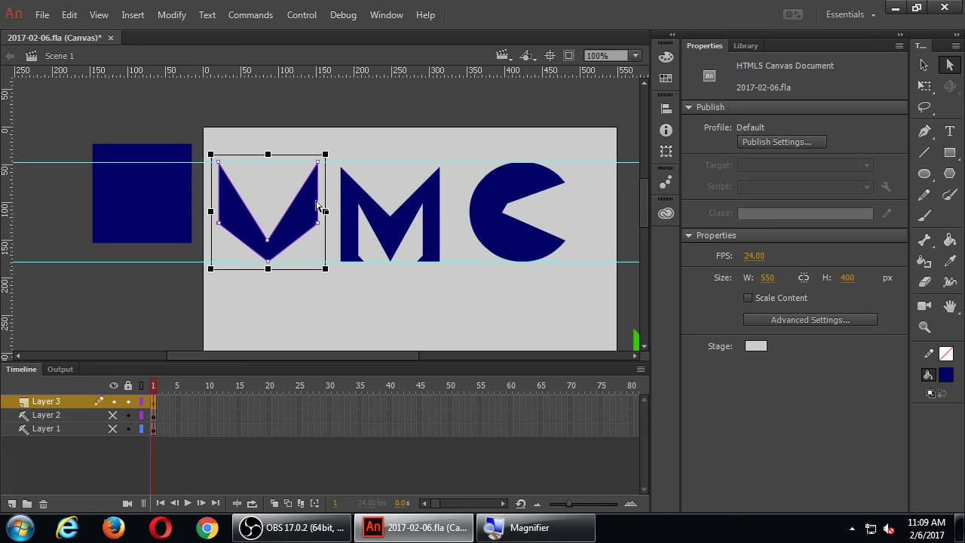
key(ctrl+=)
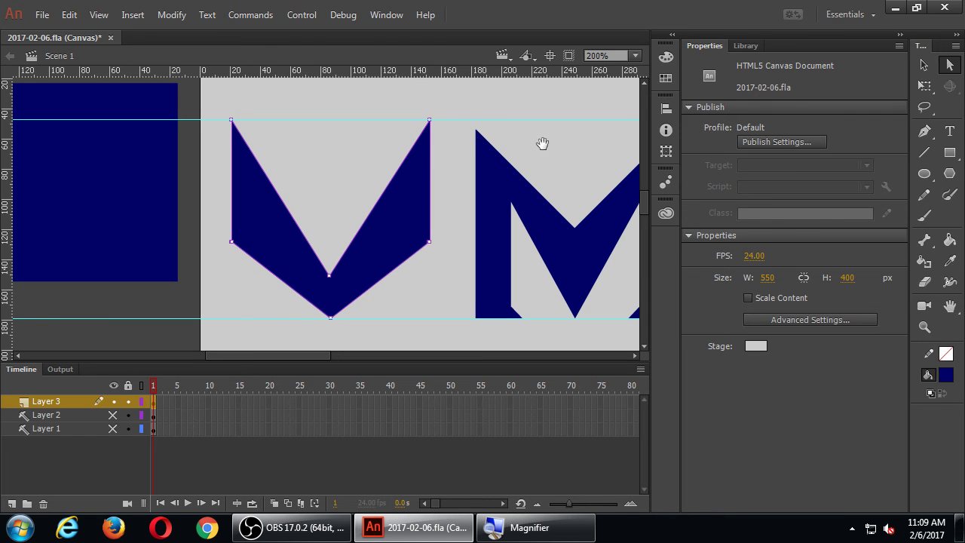
drag(543, 144, 299, 144)
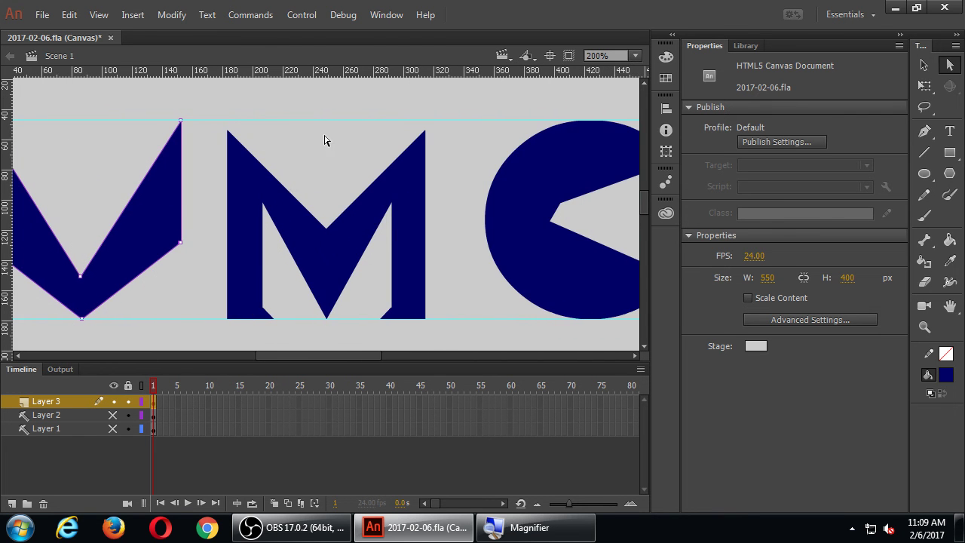
click(412, 150)
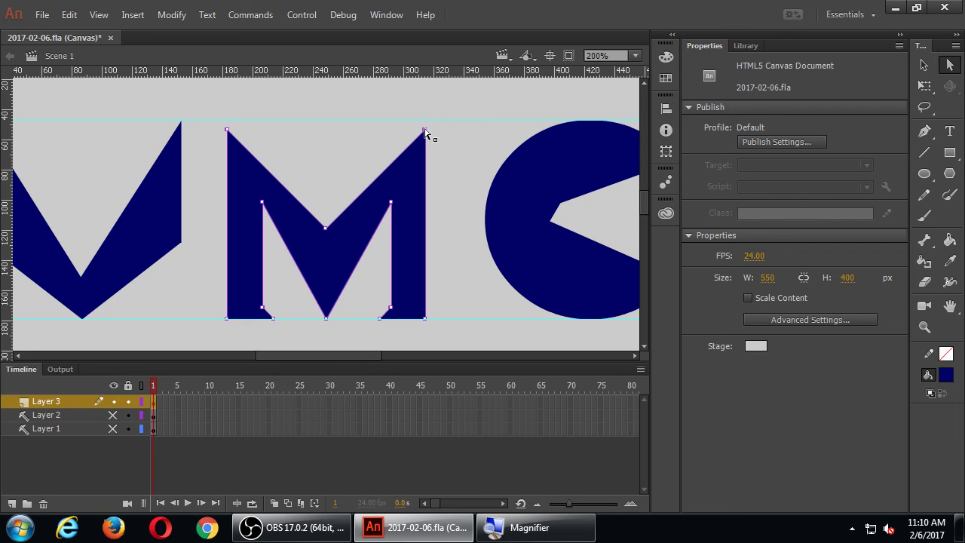
click(424, 130)
key(Up)
key(Up)
key(Up)
key(Up)
key(Up)
key(Up)
key(Up)
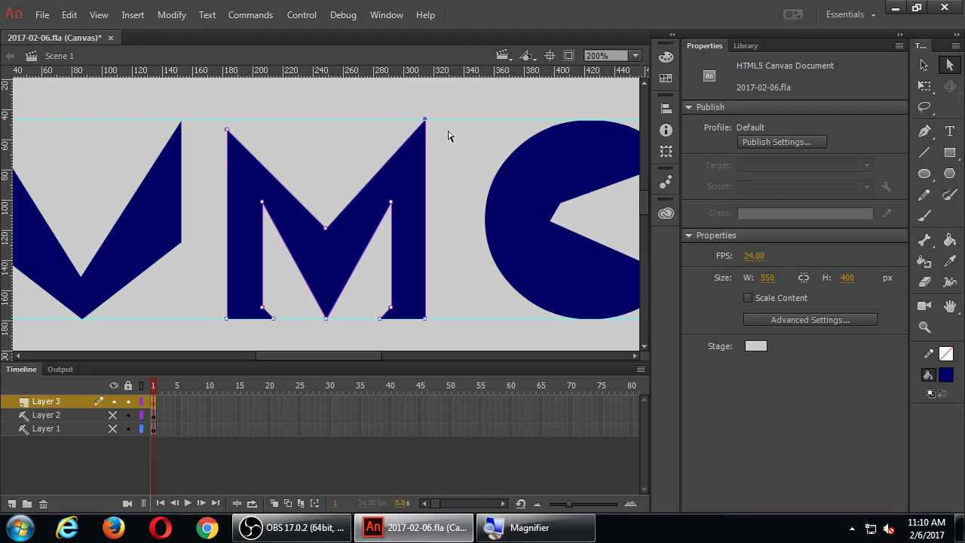
Step: Try nudging the M's upper-right anchor well above and below the upper guide, and bring it back to the guide
key(Up)
key(Up)
key(Up)
key(Up)
key(Up)
key(Up)
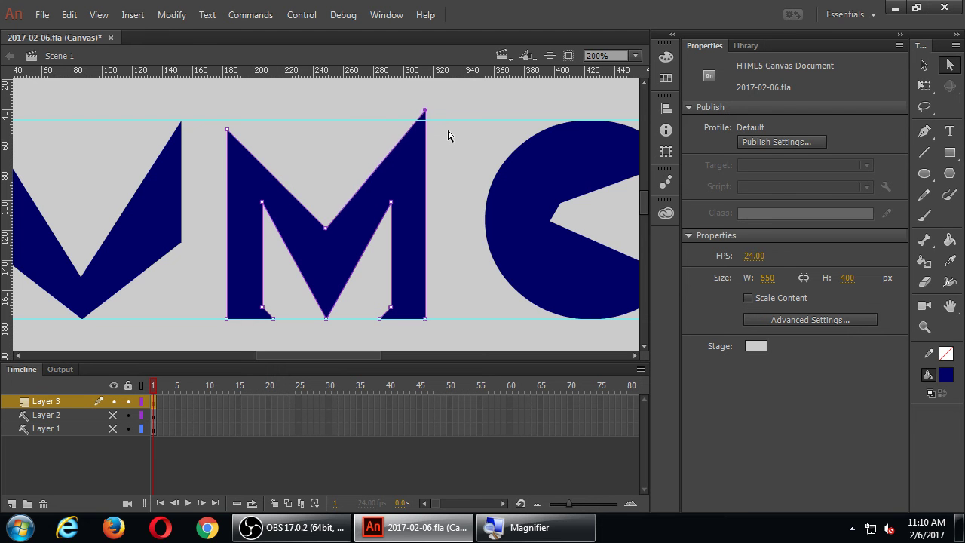
key(Up)
key(Up)
key(Up)
key(Up)
key(Up)
key(Up)
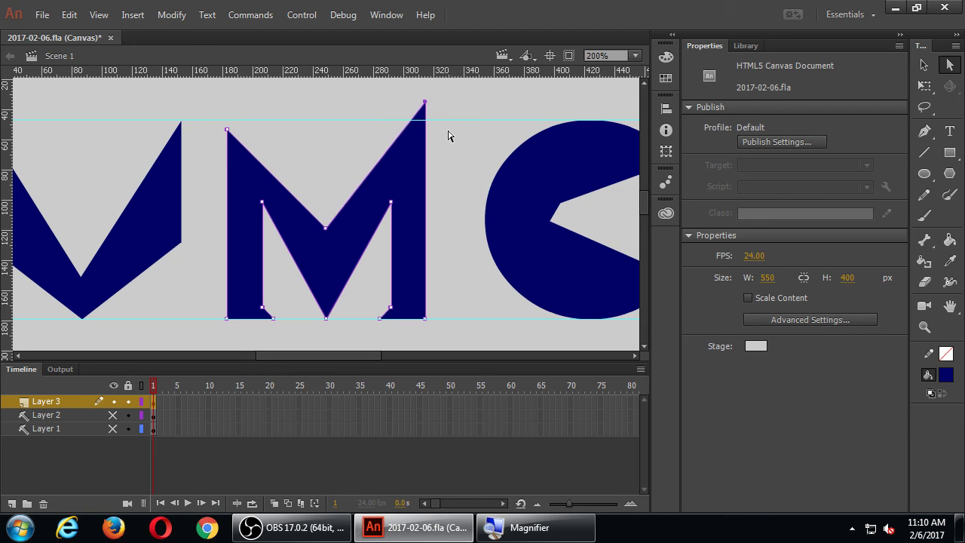
key(Up)
key(Up)
key(Up)
key(Up)
key(Down)
key(Down)
key(Down)
key(Down)
key(Down)
key(Down)
key(Down)
key(Down)
key(Down)
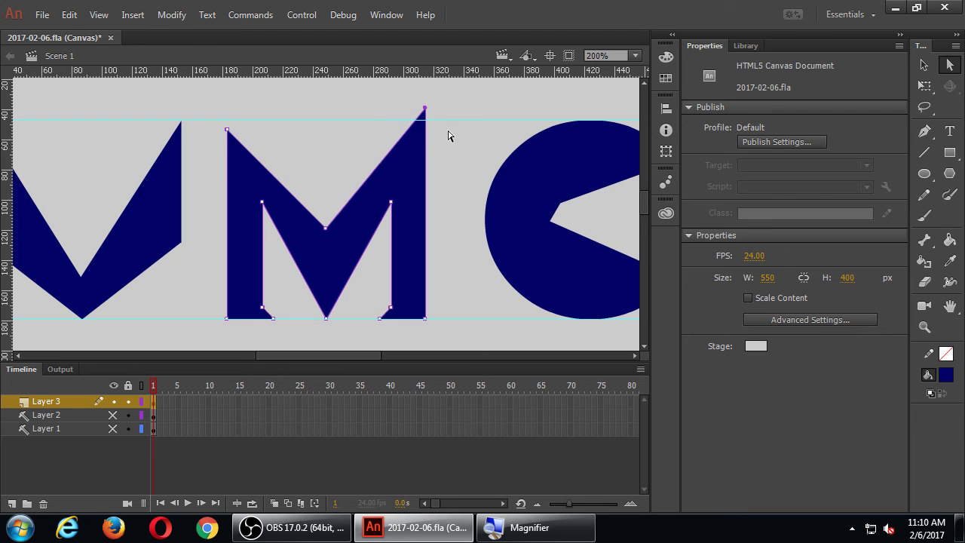
key(Down)
key(Down)
key(Down)
key(Down)
key(Down)
key(Down)
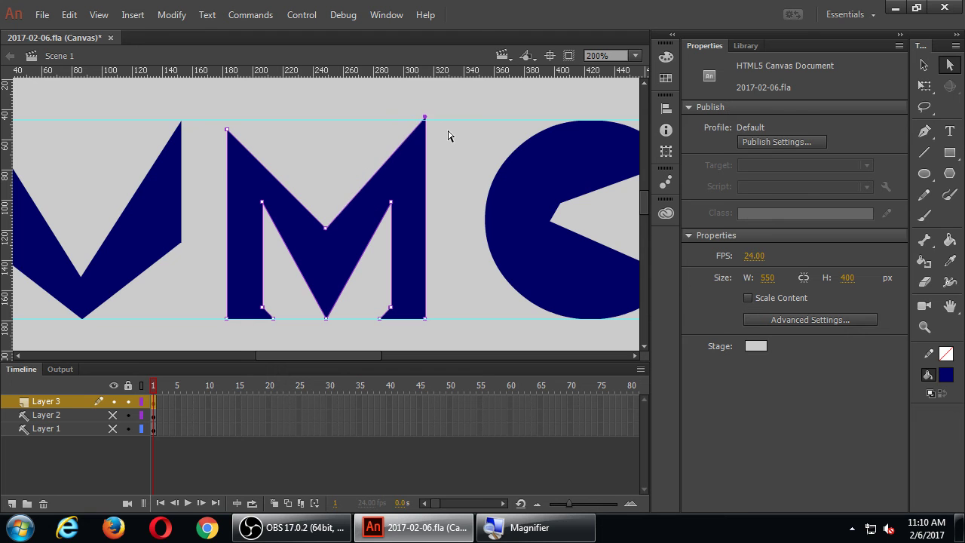
key(Down)
key(Down)
key(Down)
key(Down)
key(Down)
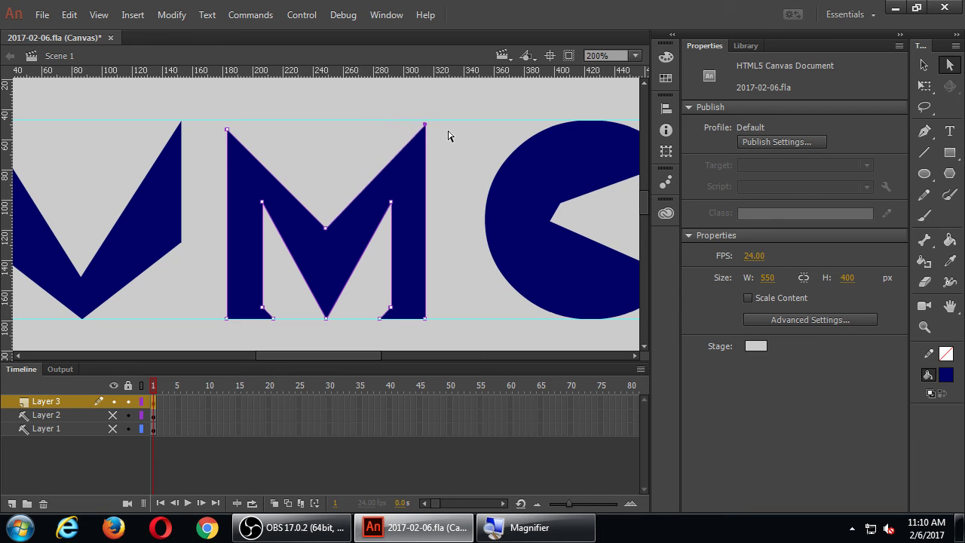
key(Up)
key(Up)
key(Up)
key(Up)
key(Up)
key(Up)
key(Up)
key(Up)
key(Up)
key(Up)
key(Up)
key(Up)
key(Up)
key(Up)
key(Up)
key(Up)
key(Up)
key(Up)
key(Up)
key(Up)
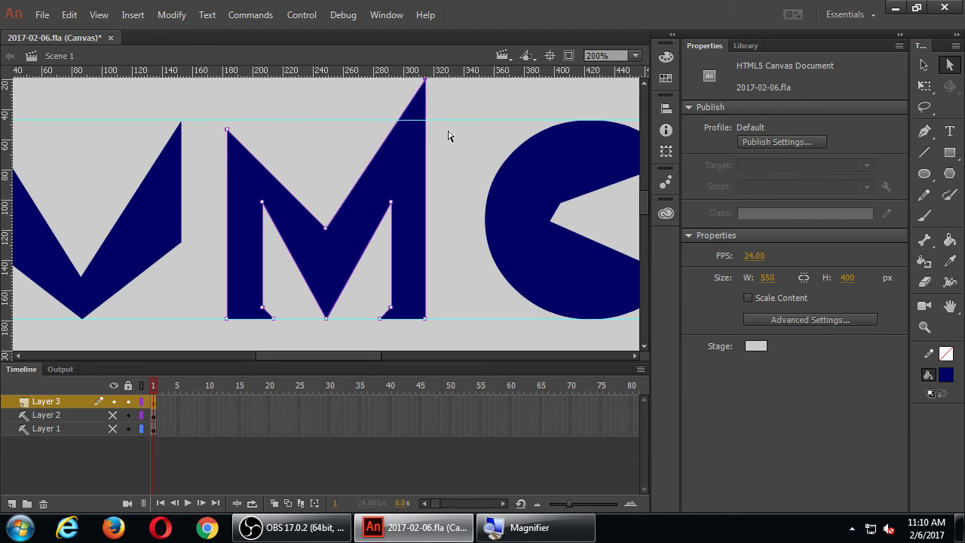
key(Down)
key(Down)
key(Down)
key(Down)
key(Down)
key(Down)
key(Down)
key(Down)
key(Down)
key(Down)
key(Down)
key(Down)
key(Down)
key(Down)
key(Down)
key(Down)
key(Down)
key(Down)
key(Down)
key(Down)
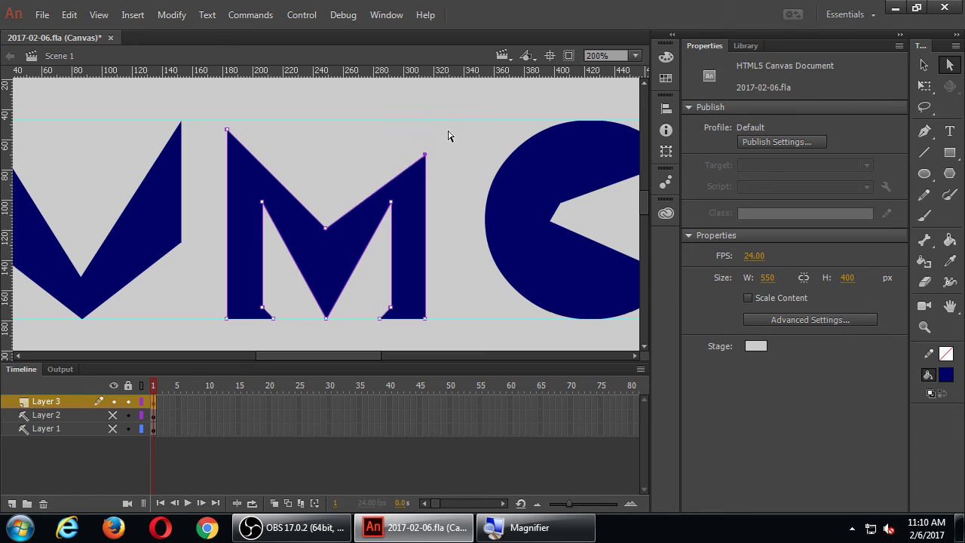
key(Up)
key(Up)
key(Up)
key(Up)
key(Up)
key(Up)
key(Up)
key(Up)
key(Up)
key(Up)
key(Up)
key(Up)
key(Up)
key(Up)
key(Up)
key(Up)
key(Up)
key(Up)
key(Up)
key(Up)
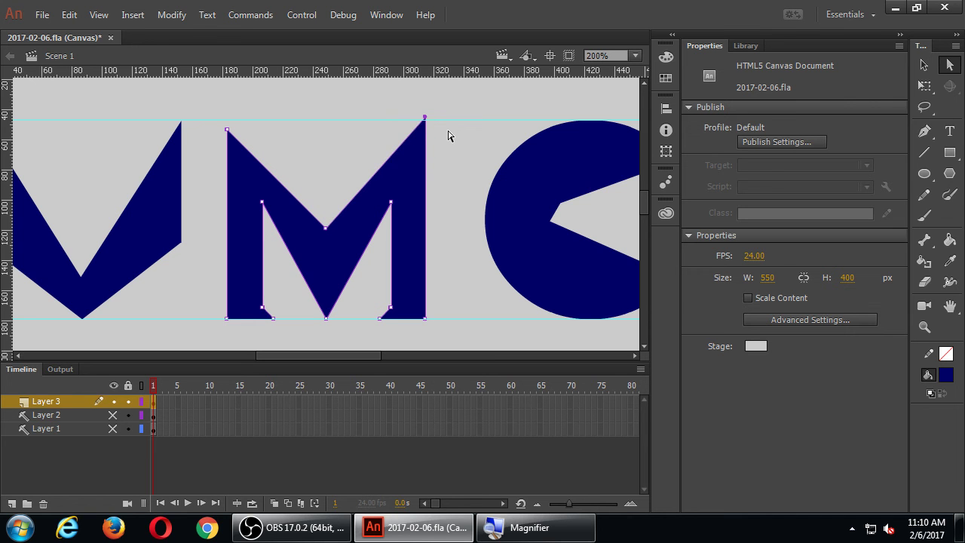
Step: Try nudging the M's upper-right anchor point 15 px down from the upper guide and 10 px to the right
key(Down)
key(Down)
key(Down)
key(Down)
key(Down)
key(Down)
key(Down)
key(Down)
key(Down)
key(Down)
key(Down)
key(Down)
key(Down)
key(Down)
key(Down)
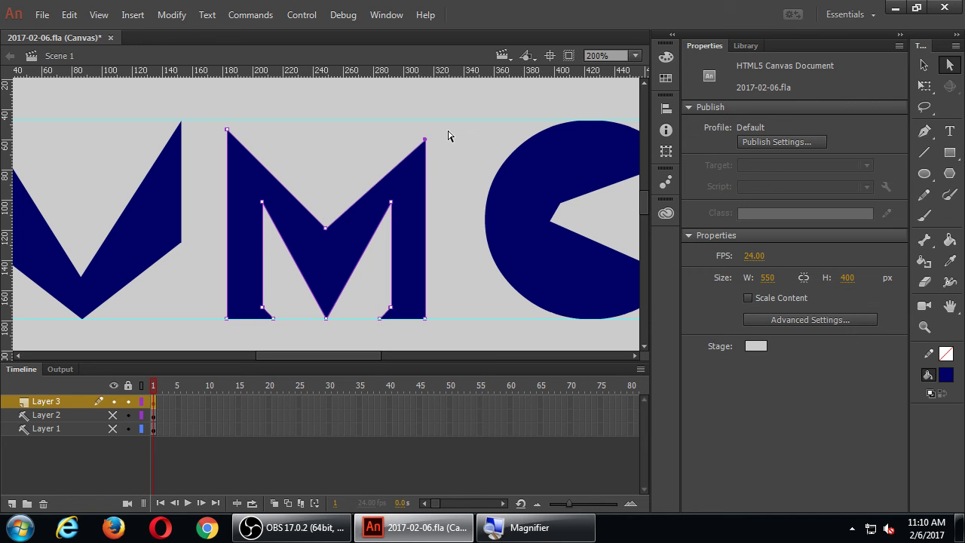
key(Right)
key(Right)
key(Right)
key(Right)
key(Right)
key(Right)
key(Right)
key(Right)
key(Right)
key(Right)
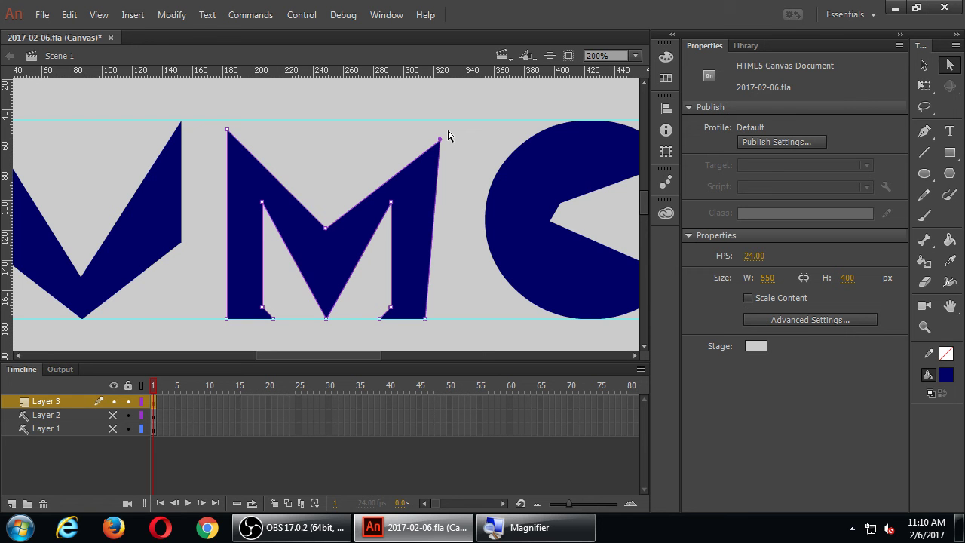
Step: Try nudging the M's upper-left anchor point 10 px to the left
click(228, 132)
key(Left)
key(Left)
key(Left)
key(Left)
key(Left)
key(Left)
key(Left)
key(Left)
key(Left)
key(Left)
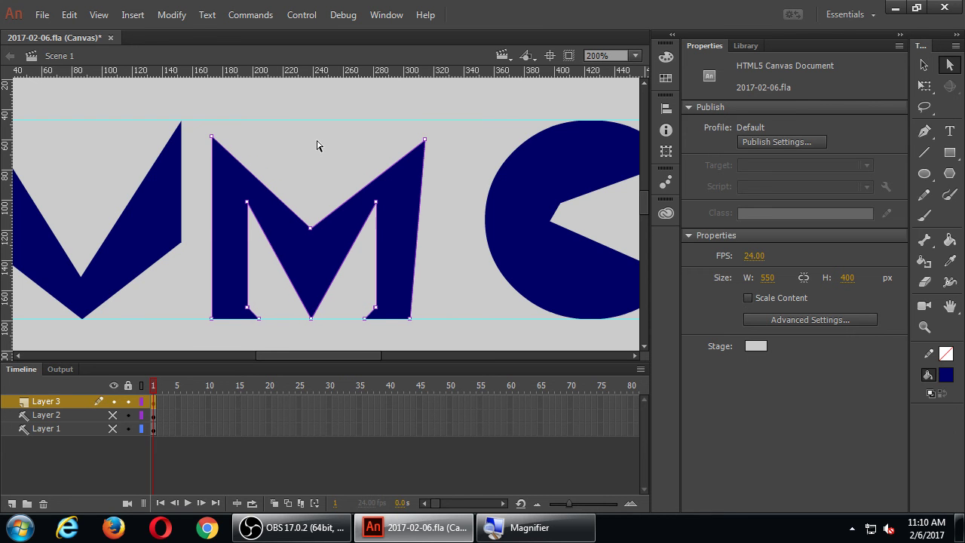
Step: Undo the recent nudges of the M and its two upper anchor points, and deselect the shape
key(ctrl+z)
key(ctrl+z)
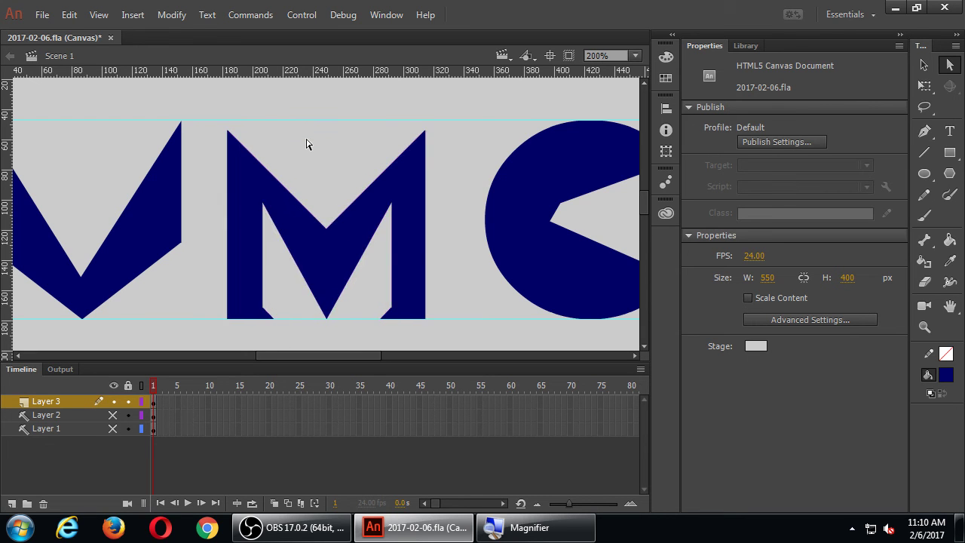
click(229, 133)
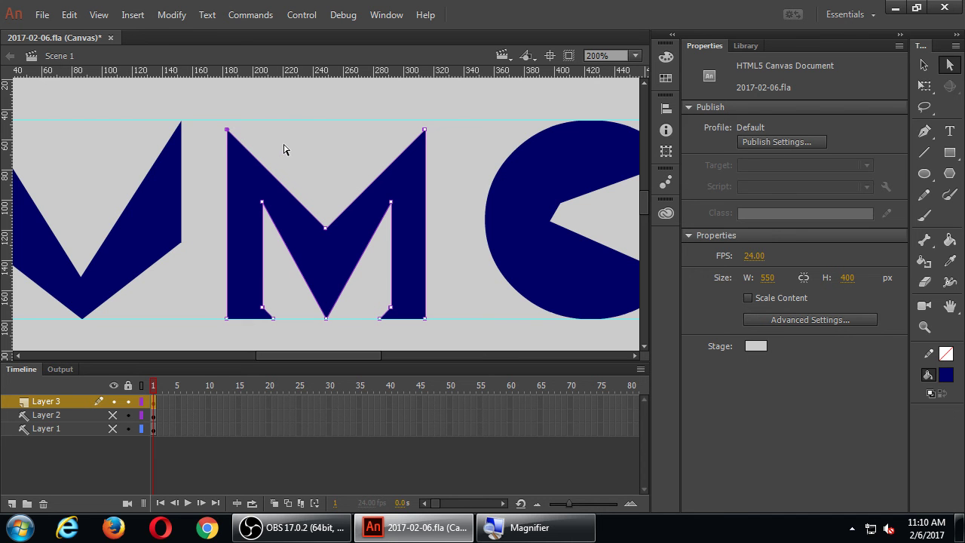
key(ctrl+z)
key(ctrl+z)
key(ctrl+z)
key(ctrl+z)
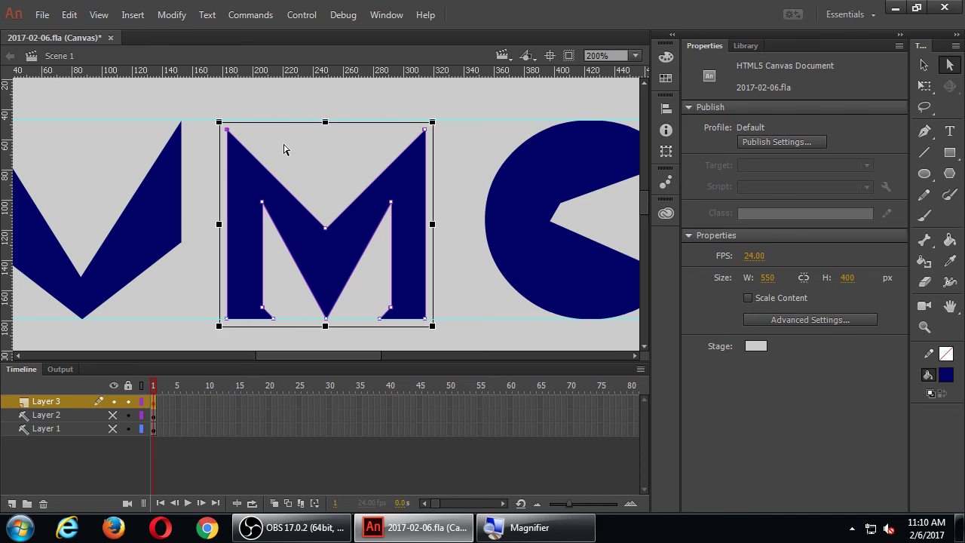
click(284, 148)
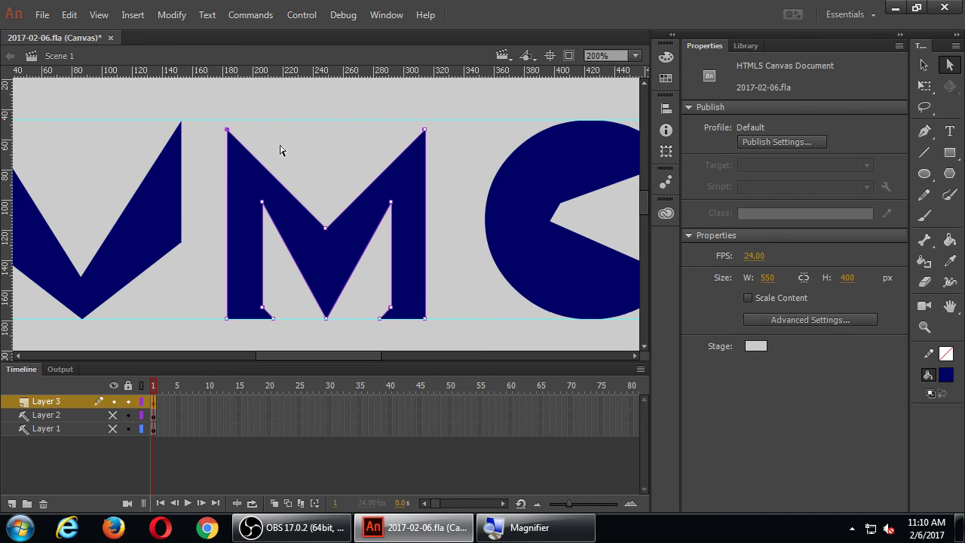
Step: Try nudging the single outer anchor at the M's upper-left tip 15 px to the left, and undo it
click(230, 143)
key(Left)
key(Left)
key(Left)
key(Left)
key(Left)
key(Left)
key(Left)
key(Left)
key(Left)
key(Left)
key(Left)
key(Left)
key(Left)
key(Left)
key(Left)
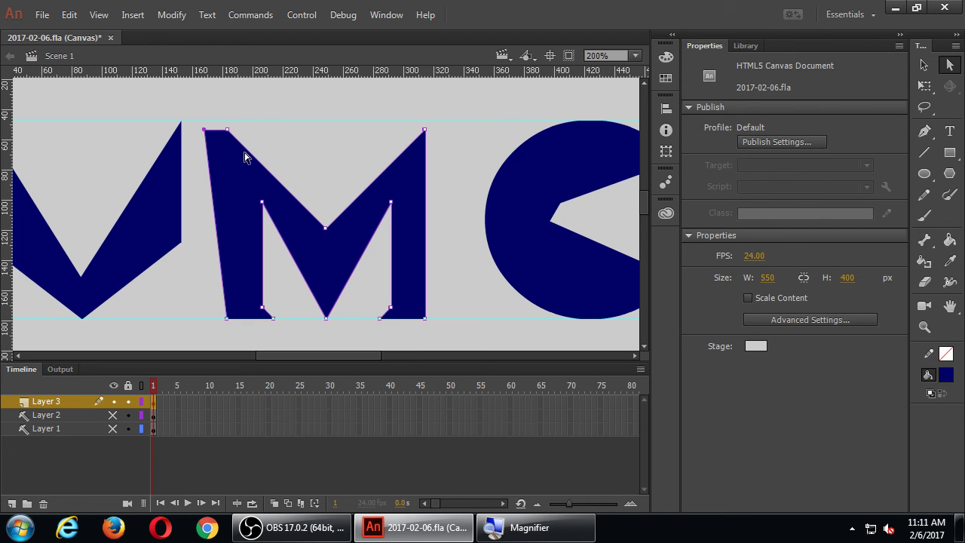
key(ctrl+z)
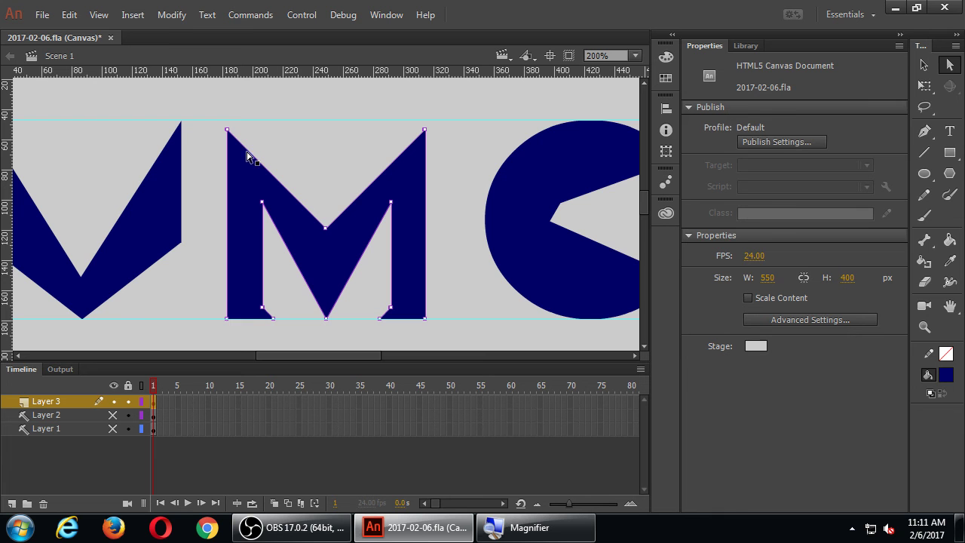
Step: Examine the M's upper-left tip at high magnification to check how many anchor points it has
click(263, 140)
click(250, 158)
key(ctrl+equal)
key(ctrl+equal)
key(ctrl+equal)
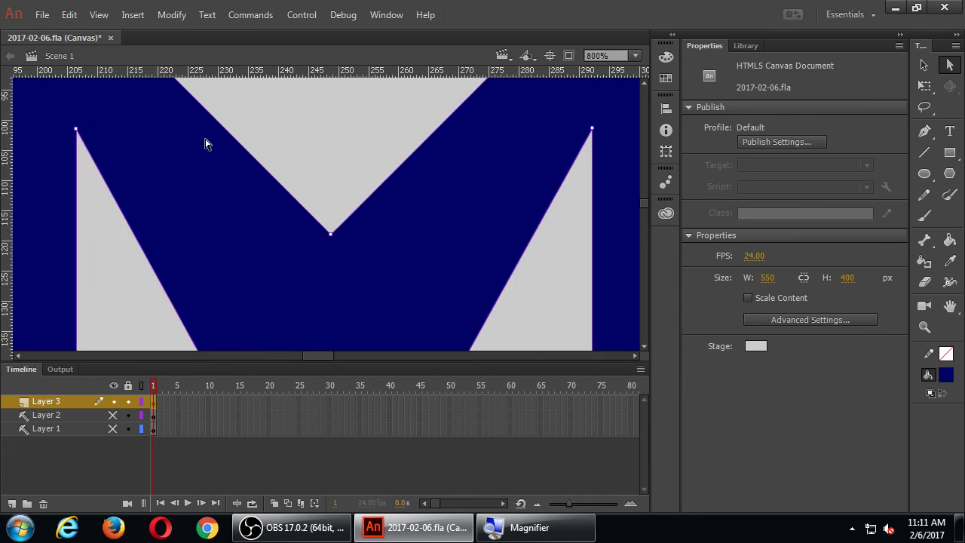
drag(205, 143, 384, 264)
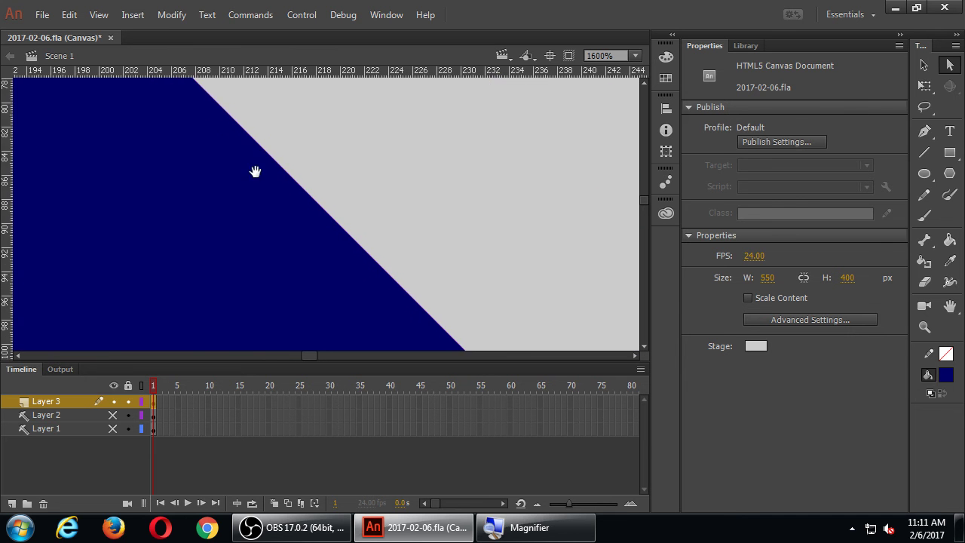
drag(254, 171, 354, 258)
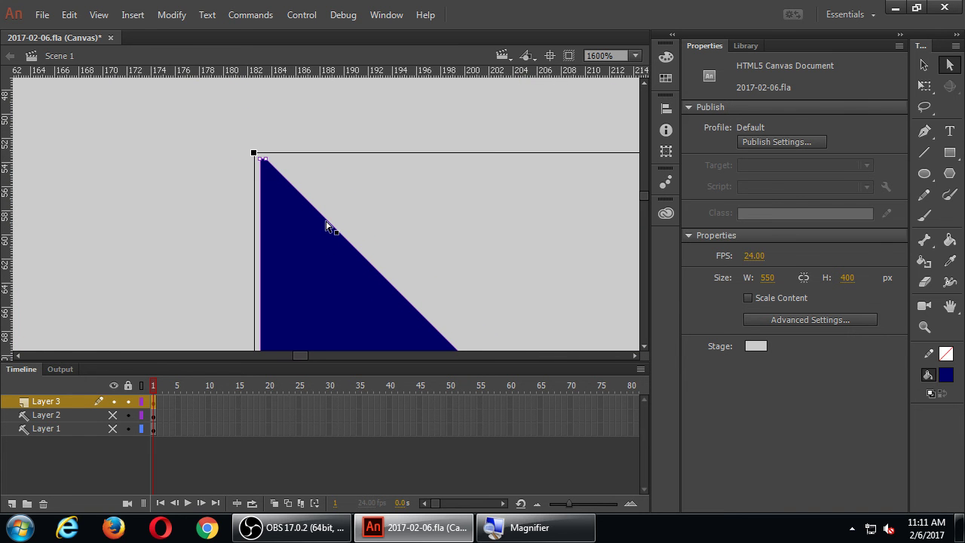
key(ctrl+equal)
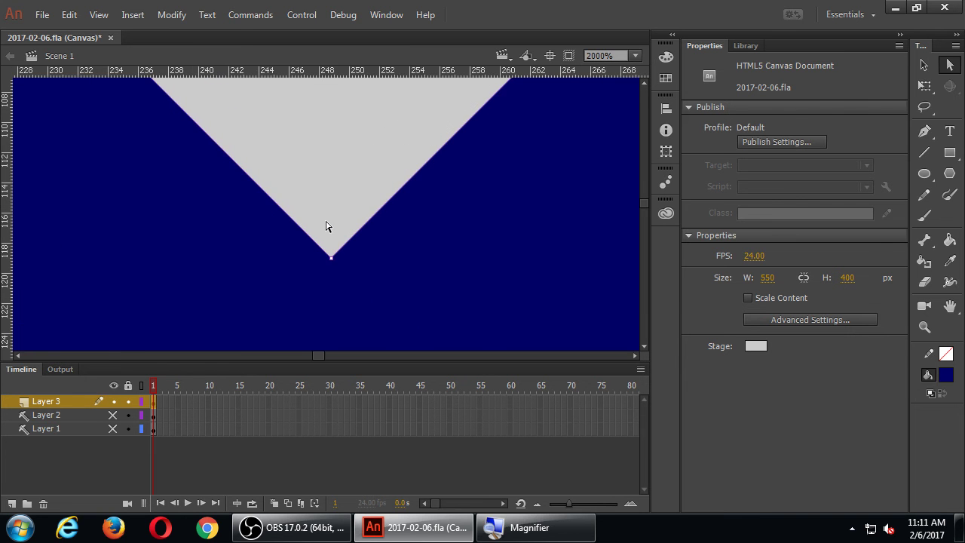
drag(325, 226, 379, 244)
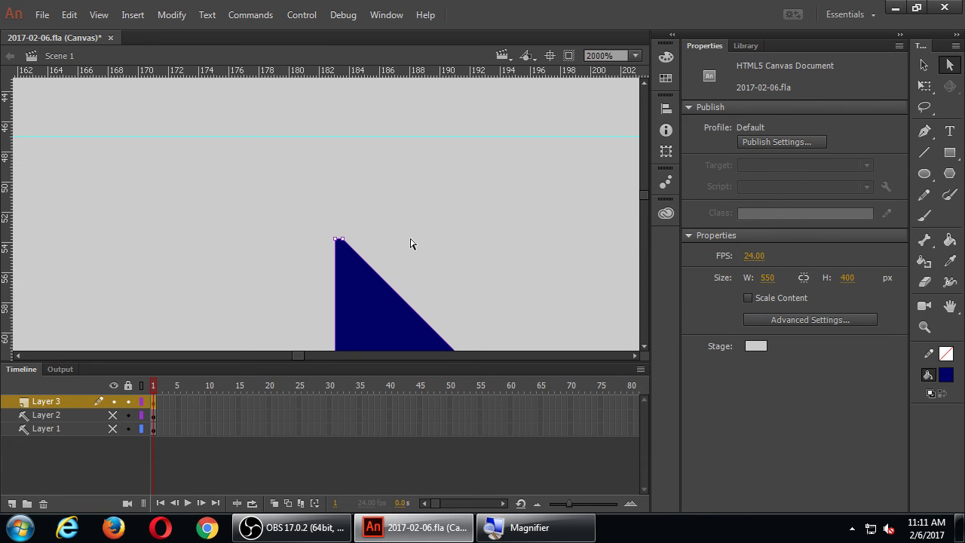
scroll(411, 243, down, 5)
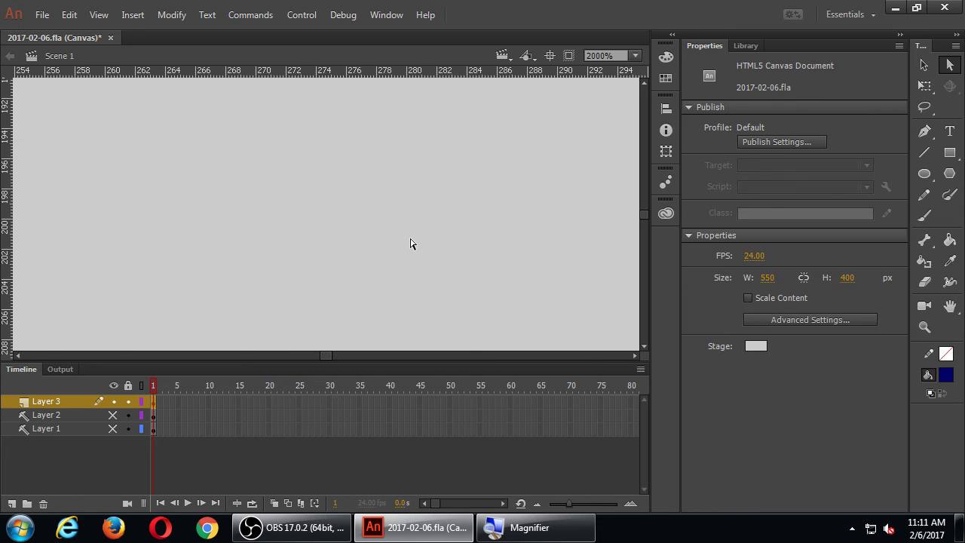
key(ctrl+1)
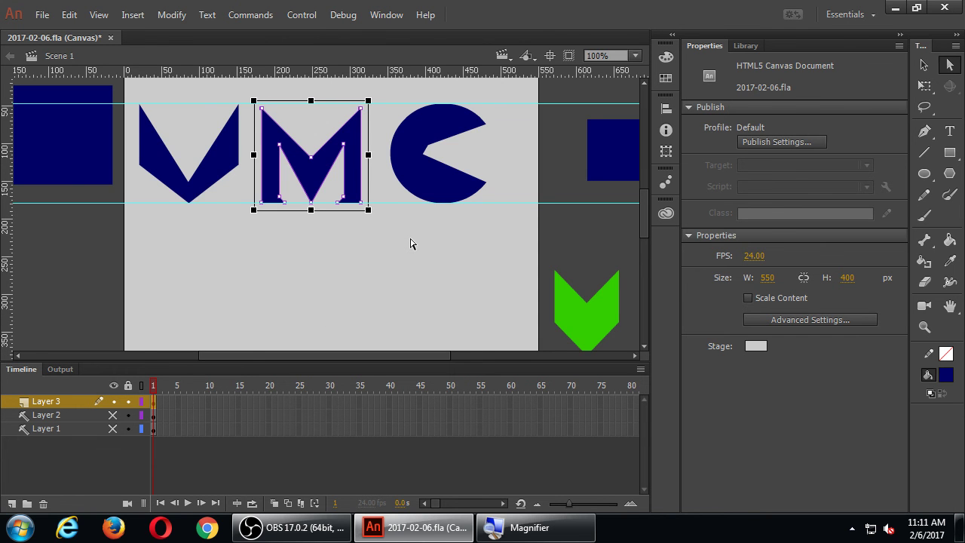
Step: Select both anchor points at the M's upper-left tip together and nudge them 10 px to the left
key(ctrl+equal)
key(ctrl+equal)
drag(410, 237, 396, 246)
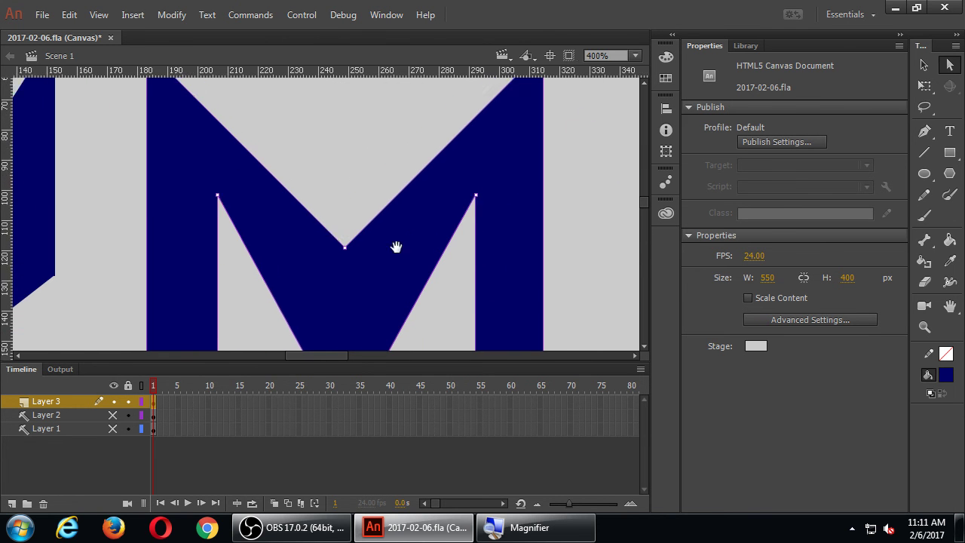
scroll(396, 246, up, 5)
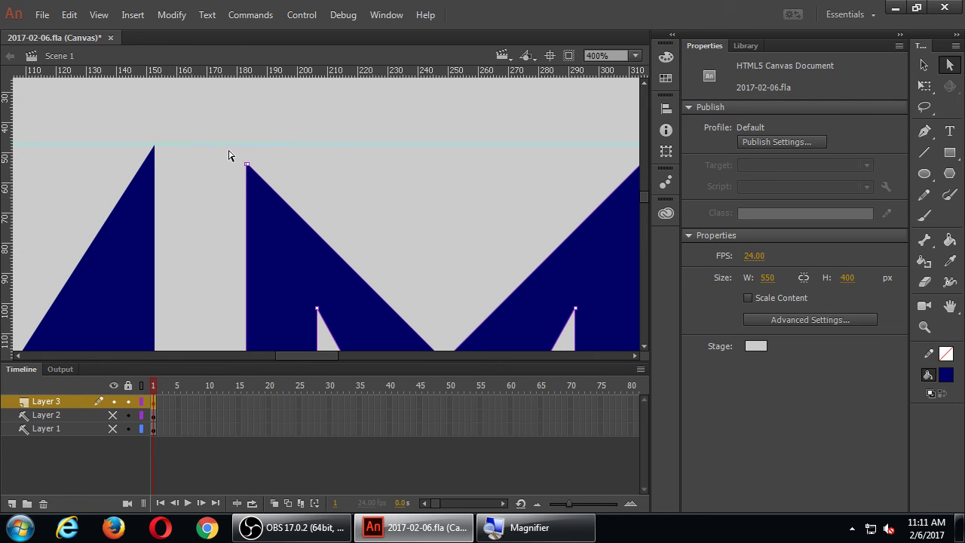
drag(227, 150, 280, 191)
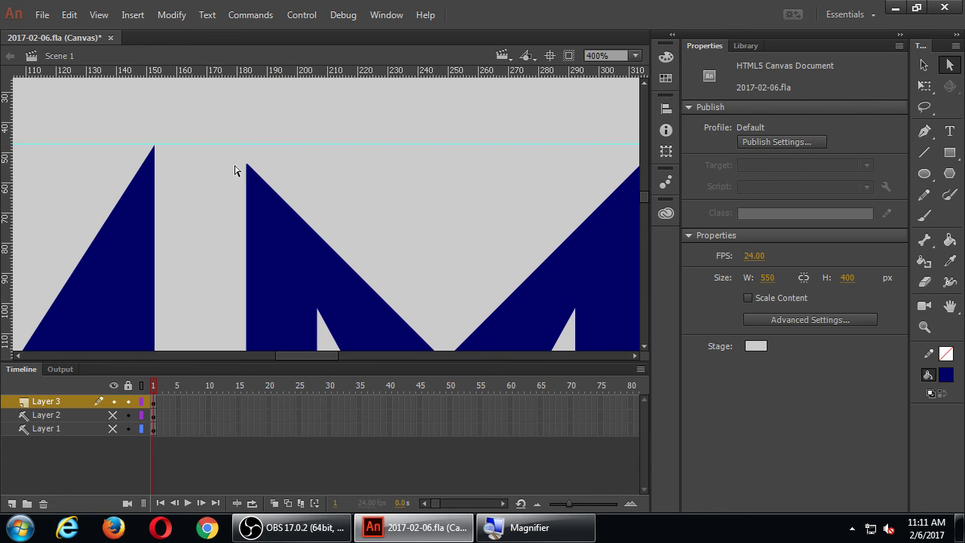
drag(231, 159, 276, 181)
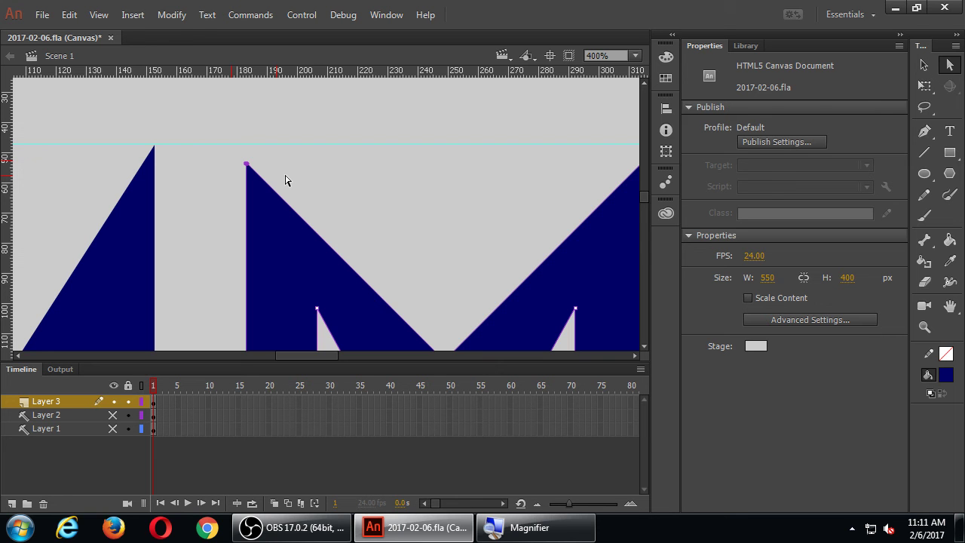
click(281, 167)
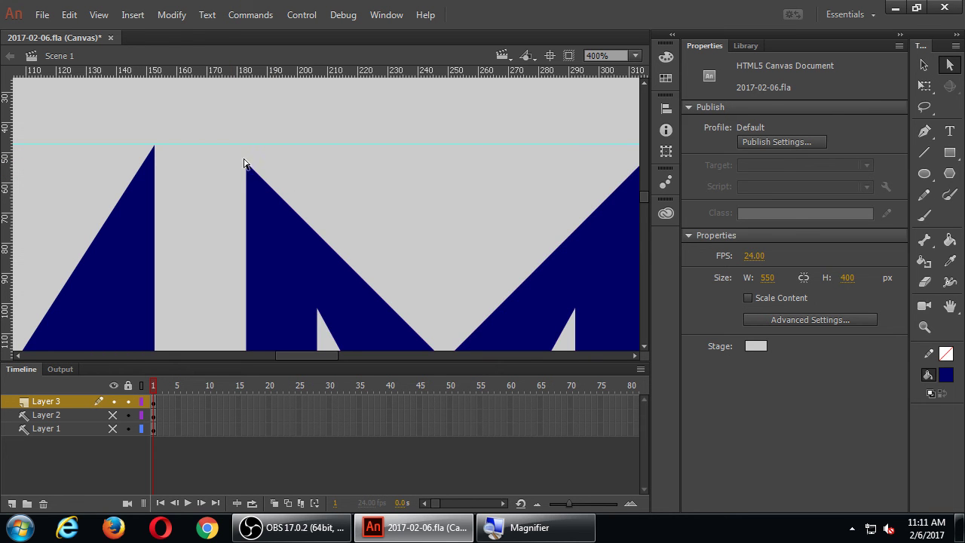
drag(236, 156, 273, 178)
key(Left)
key(Left)
key(Left)
key(Left)
key(Left)
key(Left)
key(Left)
key(Left)
key(Left)
key(Left)
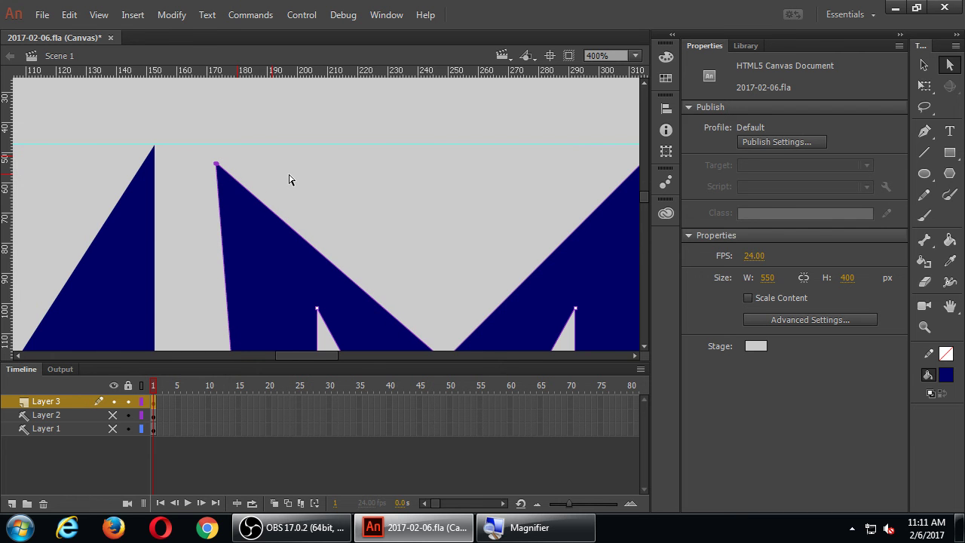
key(ctrl+minus)
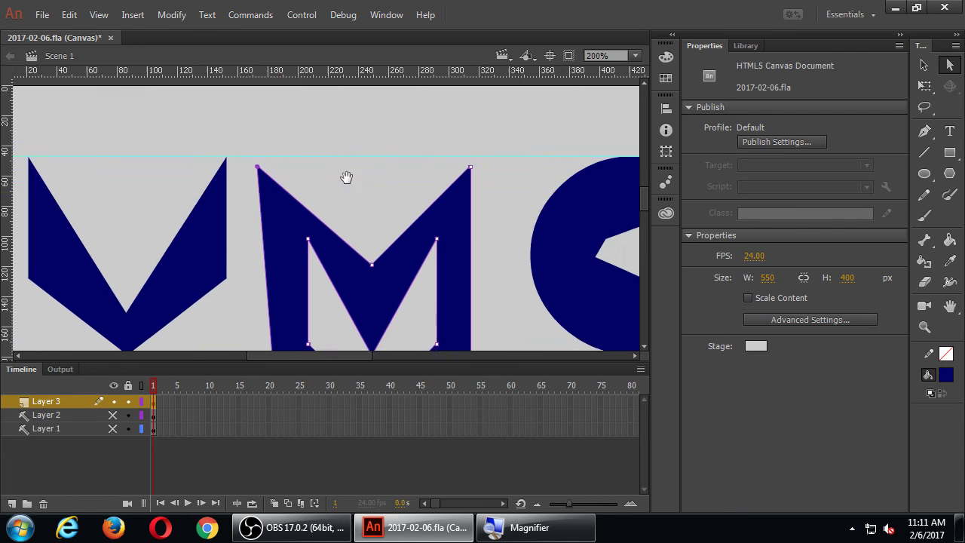
drag(346, 177, 297, 156)
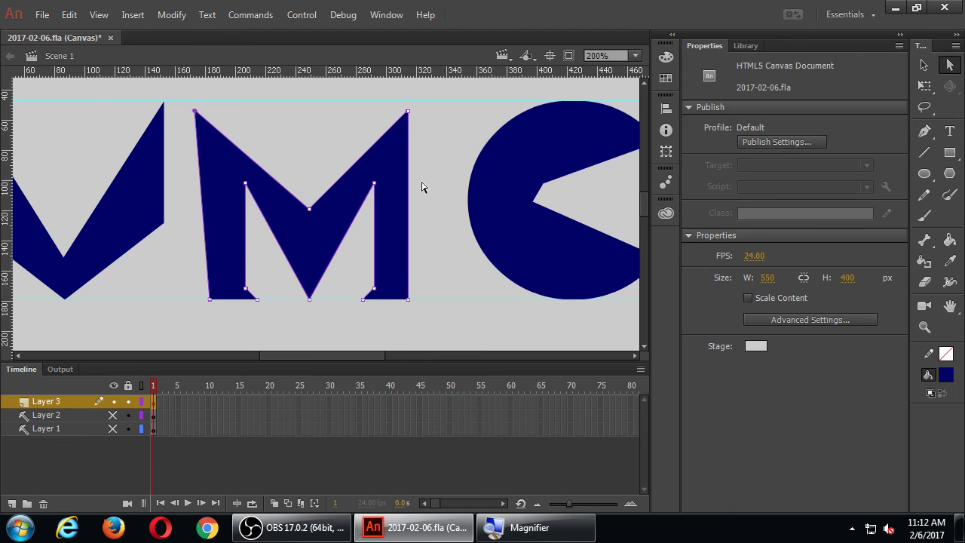
click(331, 156)
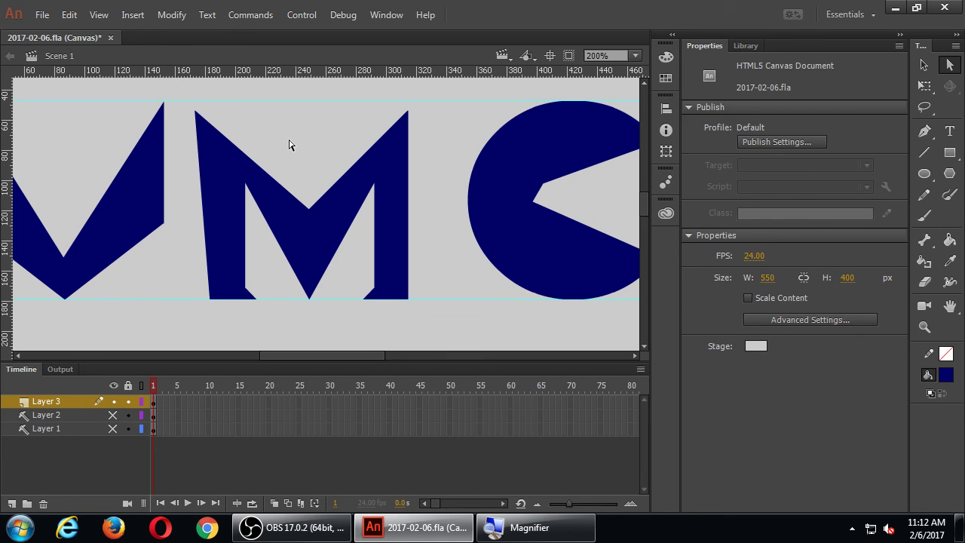
Step: Save the document with the M's upper-left tip extended outward
key(ctrl+equal)
key(ctrl+equal)
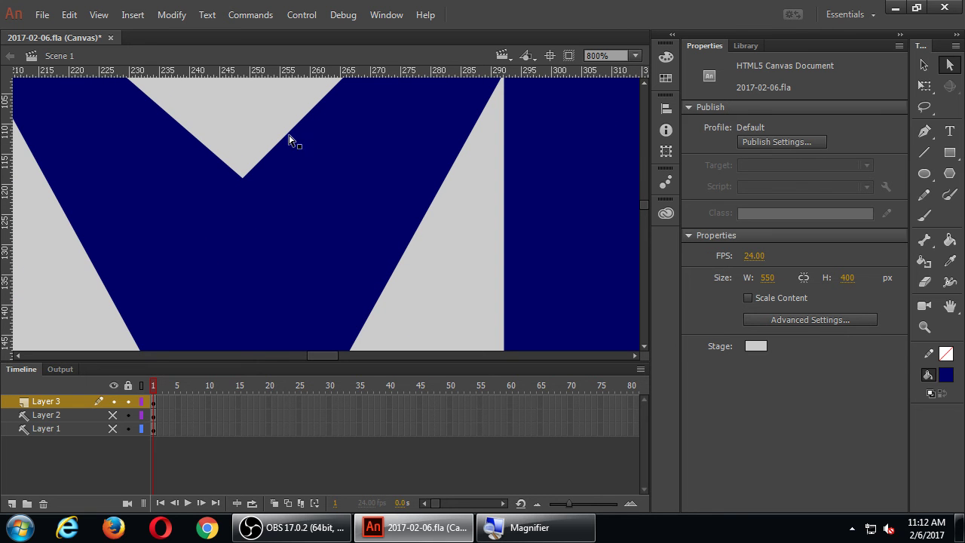
key(v)
drag(201, 106, 288, 212)
key(ctrl+minus)
key(ctrl+minus)
key(ctrl+minus)
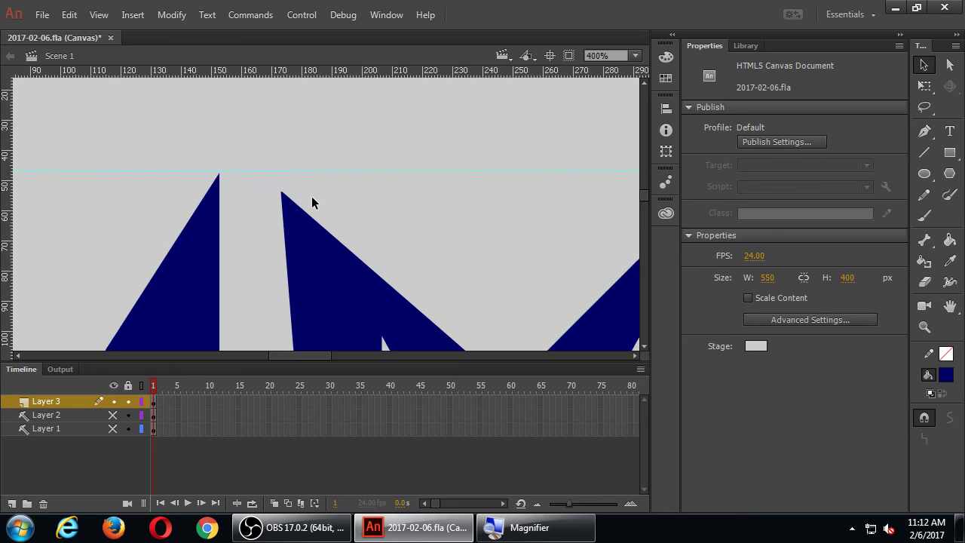
key(ctrl+equal)
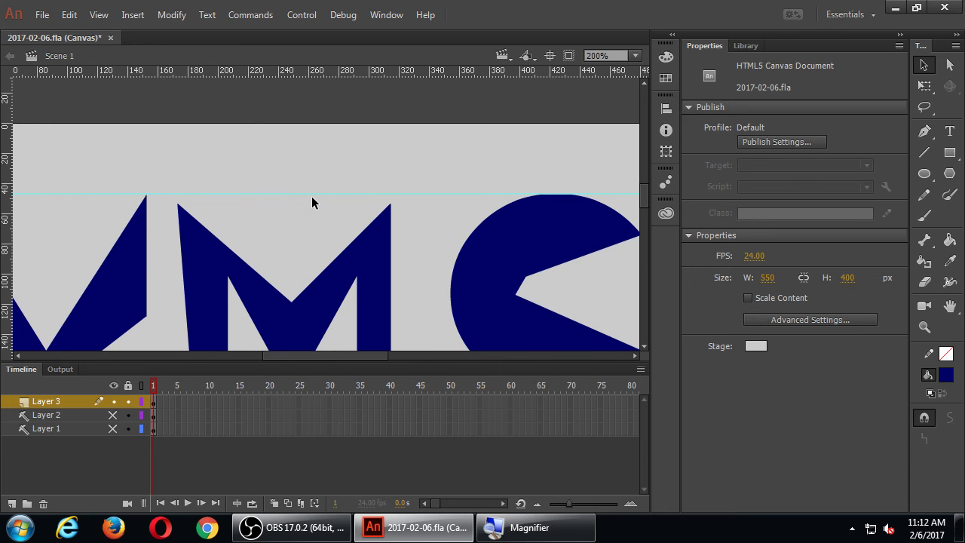
drag(313, 202, 324, 162)
key(ctrl+s)
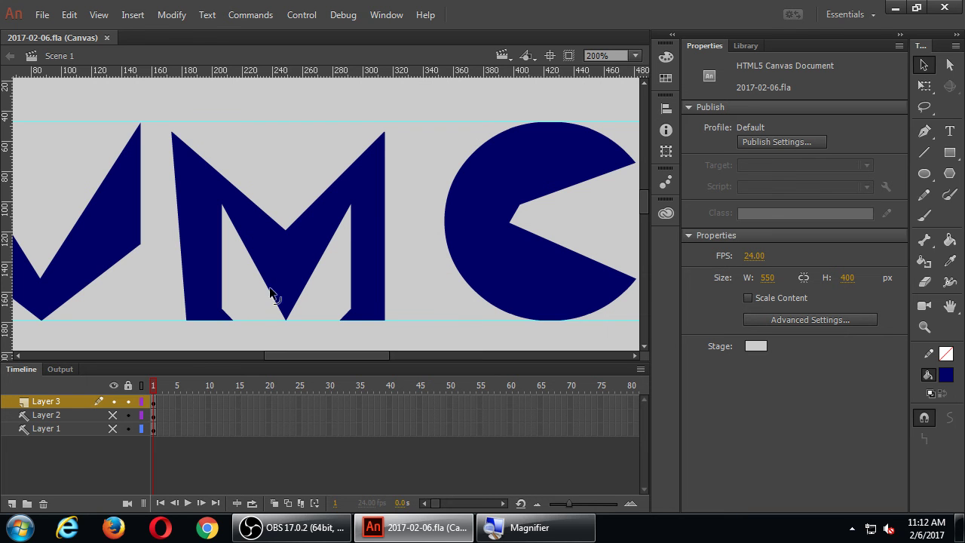
Step: Nudge the inner bottom anchor of the M's left foot 15 px to the right along the lower guide with the Subselection tool
key(a)
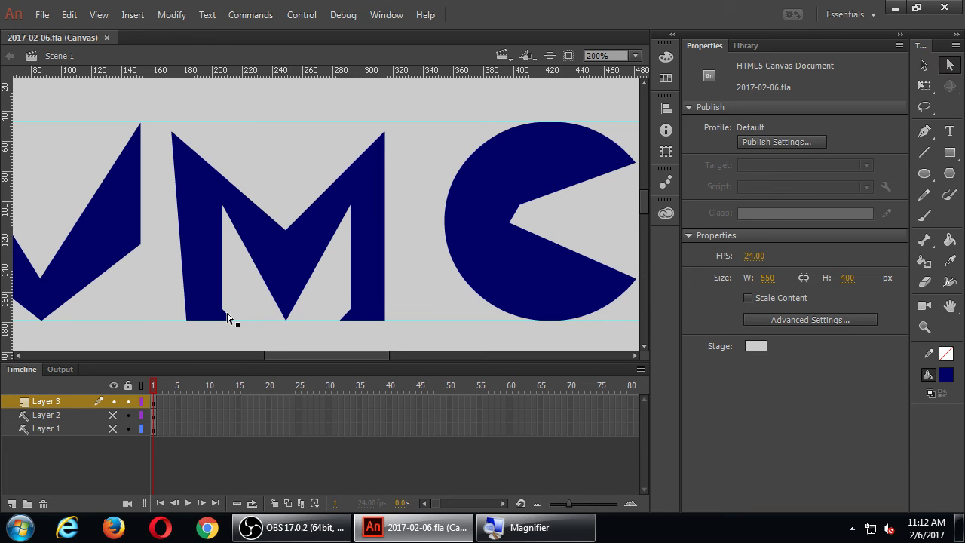
click(228, 317)
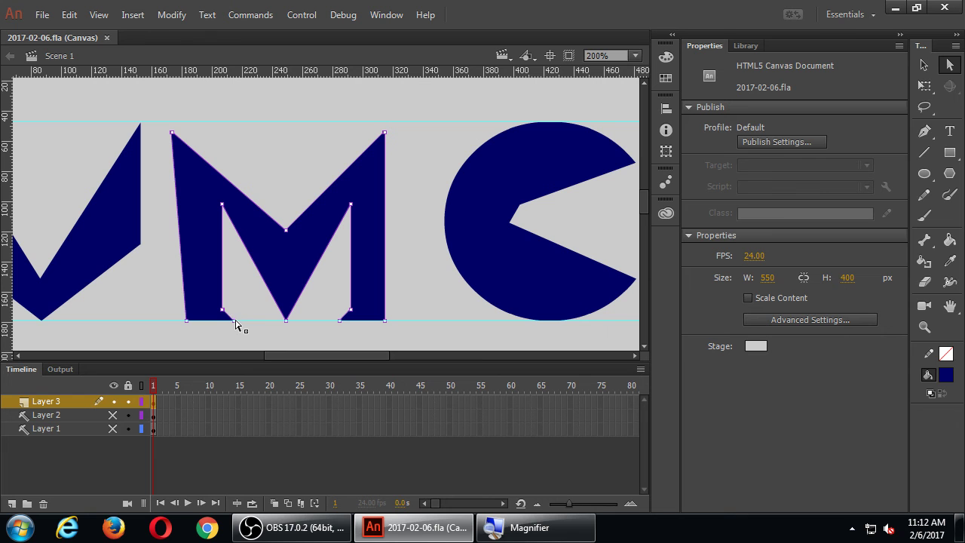
key(Right)
key(Right)
key(Right)
key(Right)
key(Right)
key(Right)
key(Right)
key(Right)
key(Right)
key(Right)
key(Right)
key(Right)
key(Right)
key(Right)
key(Right)
Step: Nudge the inner bottom anchor of the M's right foot 10 px to the left along the lower guide, and deselect the shape
click(340, 321)
key(Left)
key(Left)
key(Left)
key(Left)
key(Left)
key(Left)
key(Left)
key(Left)
key(Left)
key(Left)
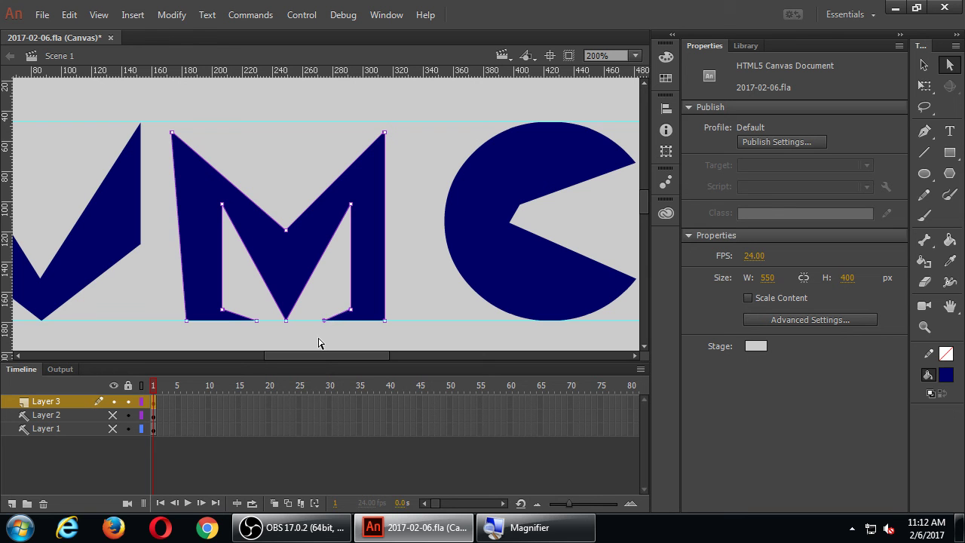
click(414, 250)
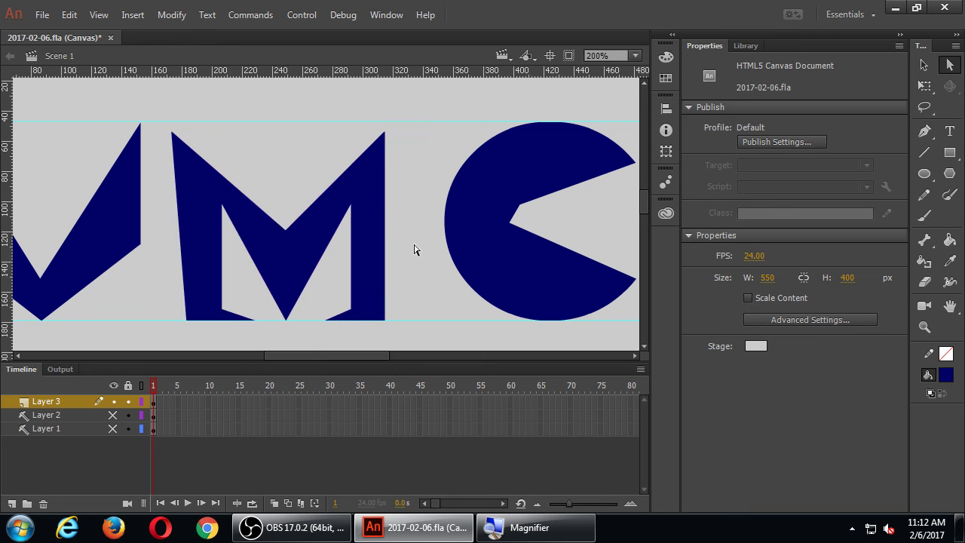
Step: Clear any selection around the C and save the document with the reshaped M's feet
key(ctrl+minus)
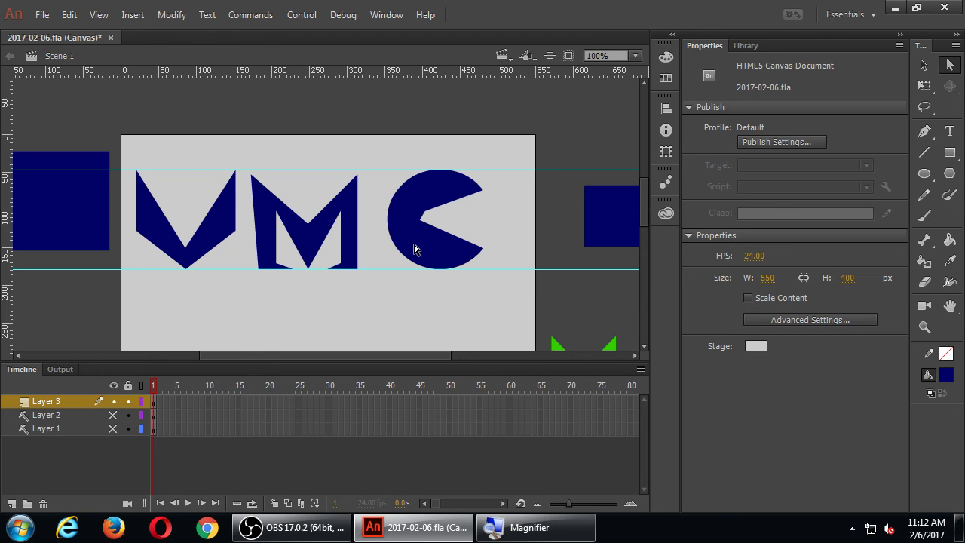
click(450, 224)
click(485, 223)
key(ctrl+s)
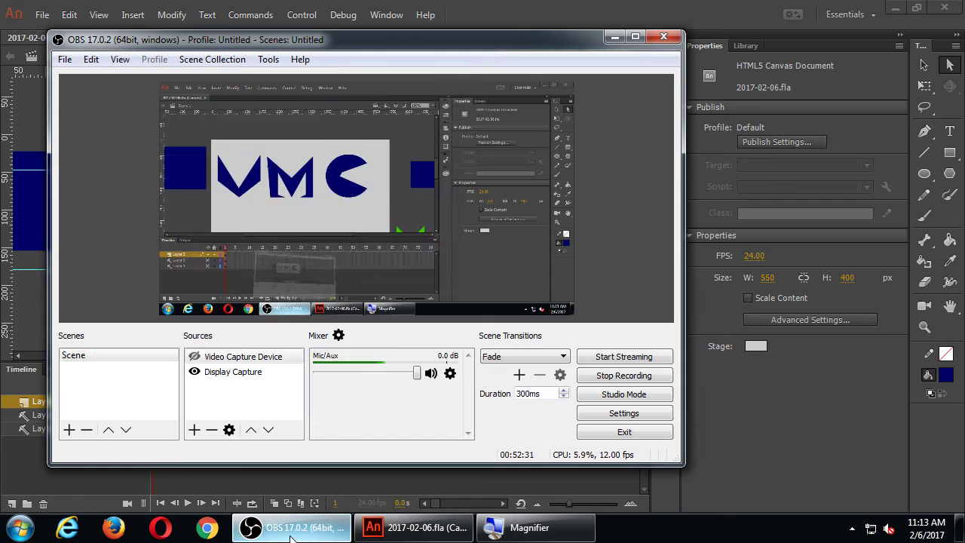
click(290, 527)
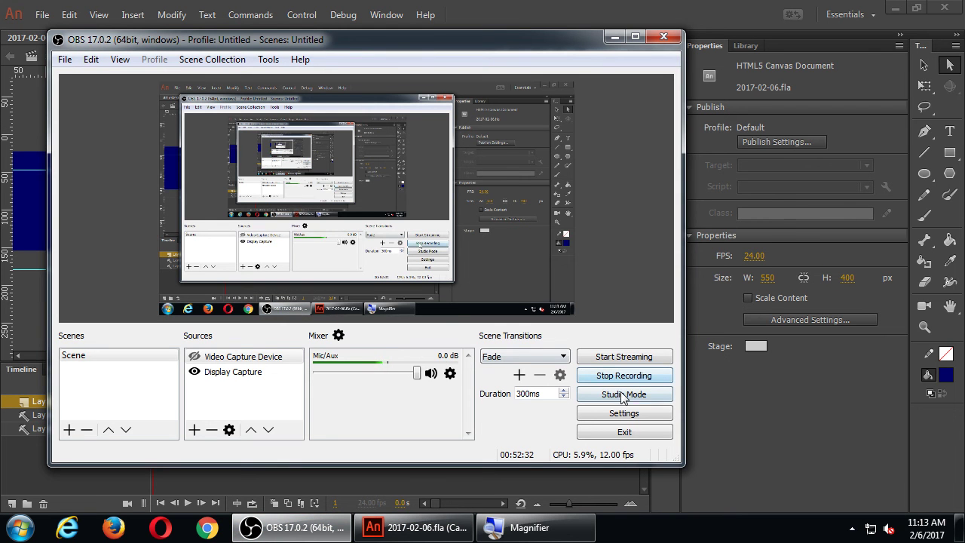